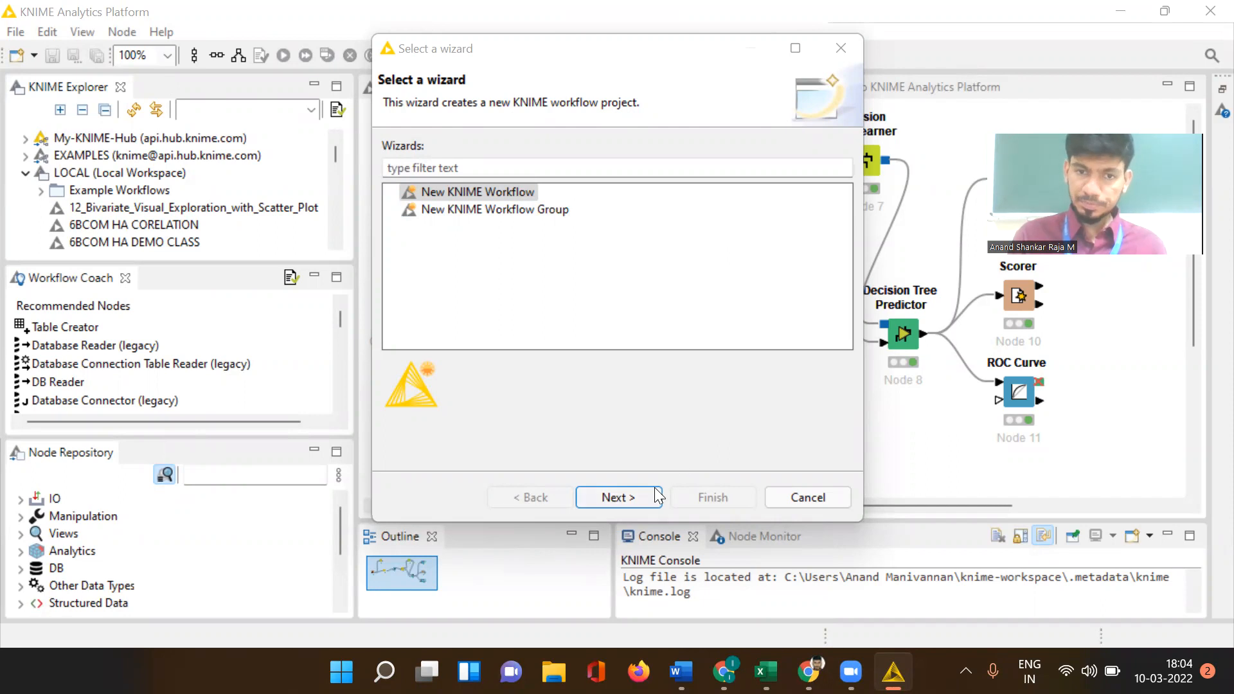
Create a new workflow named "KNIME_ROC CURVE AND DT" in the local workspace
left_click(682, 164)
key("BackSpace")
key("BackSpace")
key("BackSpace")
key("BackSpace")
key("BackSpace")
key("BackSpace")
key("BackSpace")
key("BackSpace")
key("BackSpace")
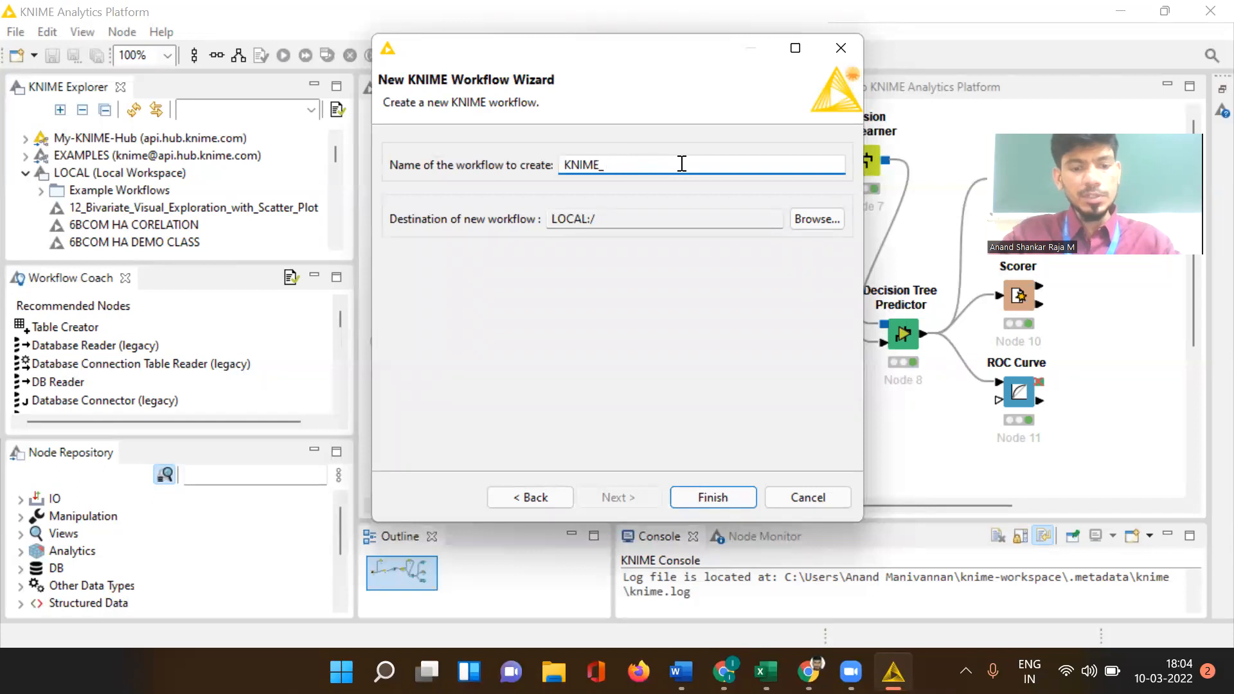
type("ROC CURVE")
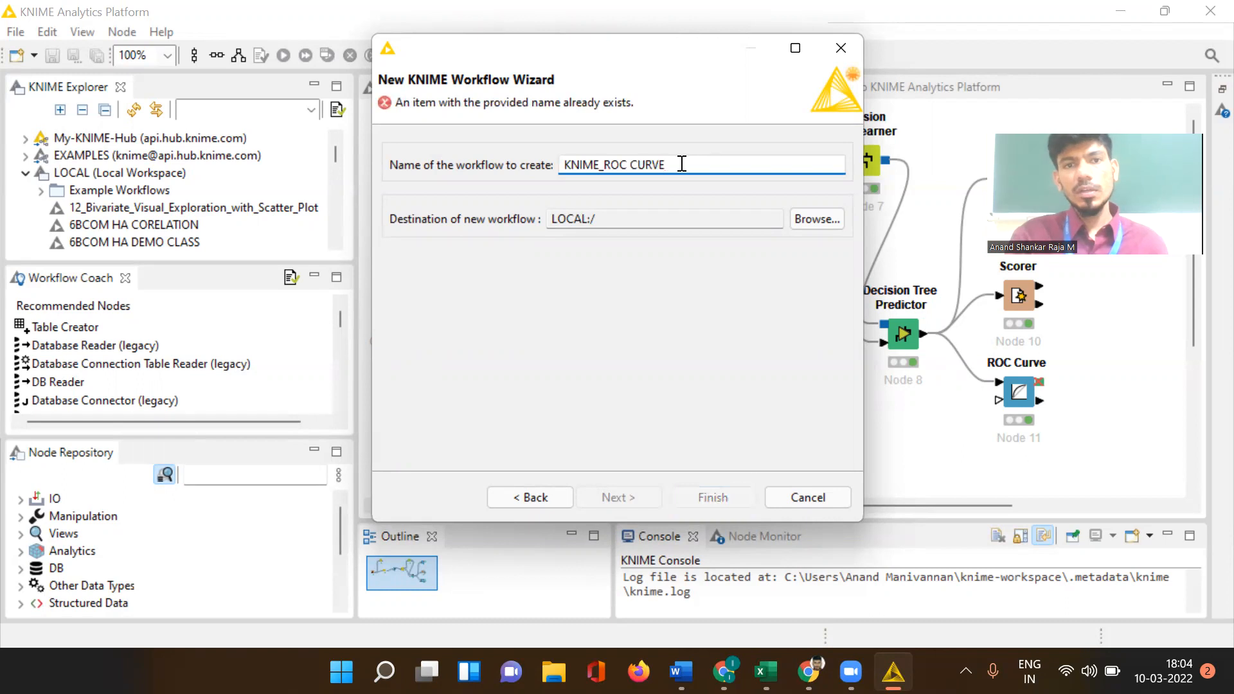
type(" AND DT")
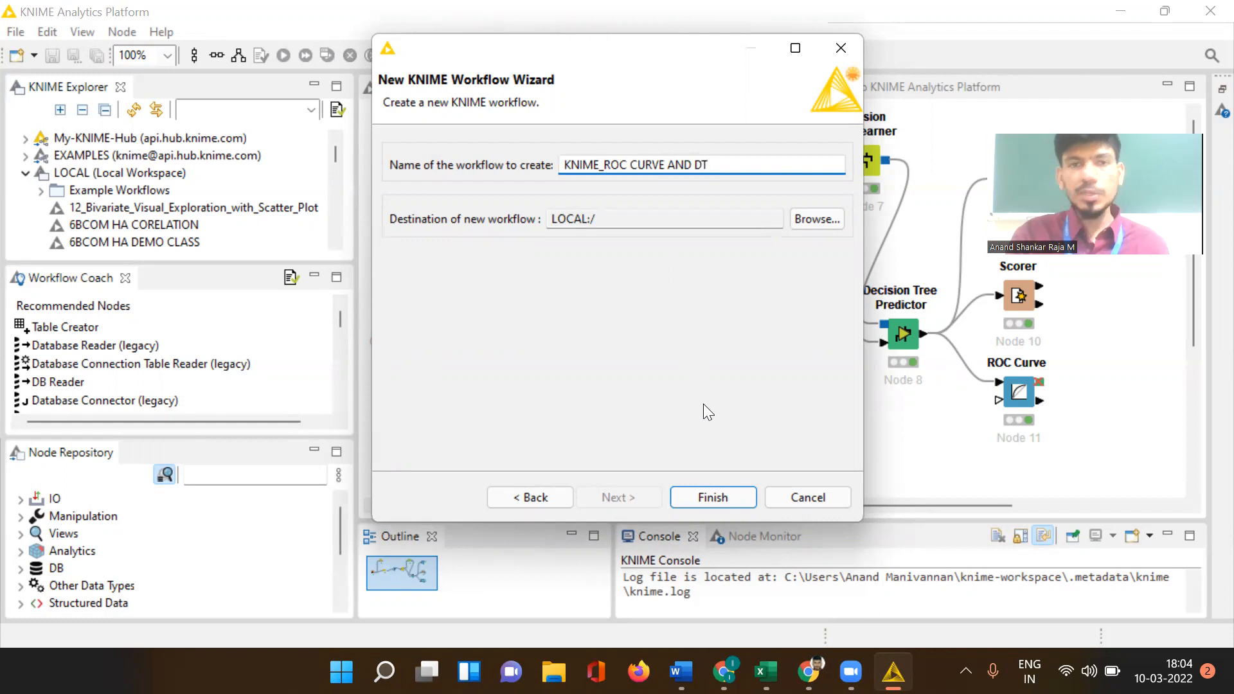
left_click(712, 499)
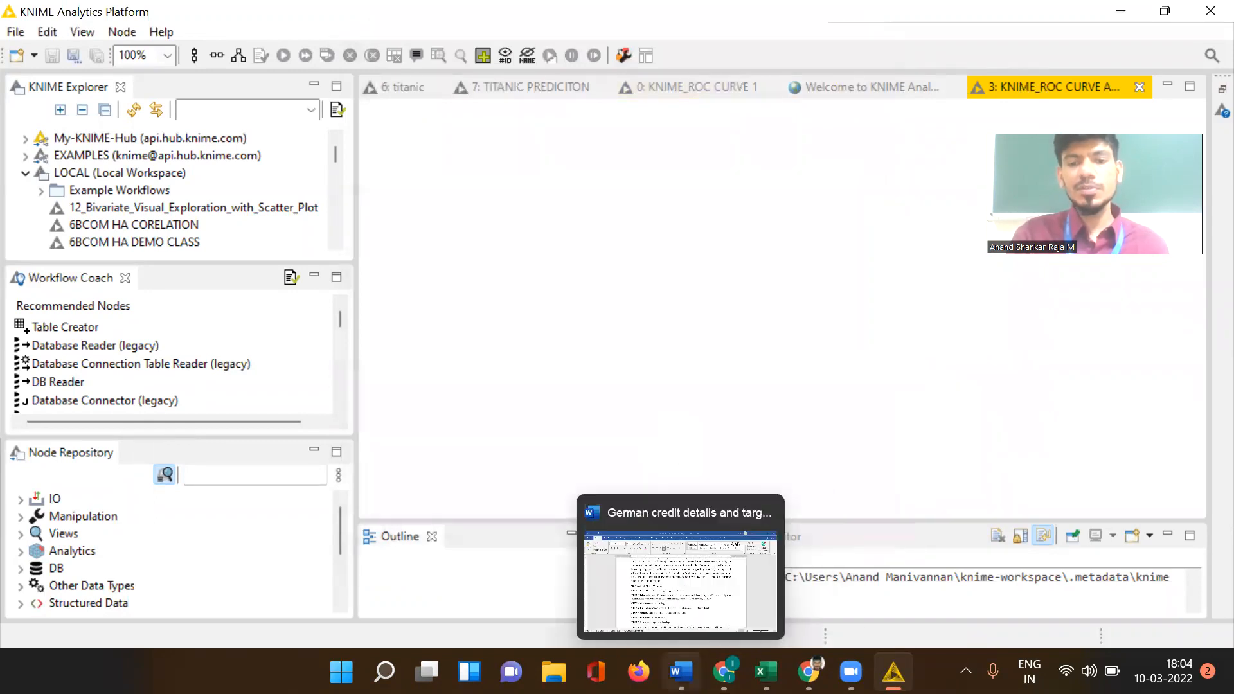
Switch to the Word document "German credit details and target customers" and read the listed analysis steps and interpretation points
left_click(681, 672)
scroll(699, 418, "down", 4)
scroll(700, 418, "up", 1, "ctrl")
scroll(699, 417, "up", 1, "ctrl")
scroll(700, 418, "up", 1)
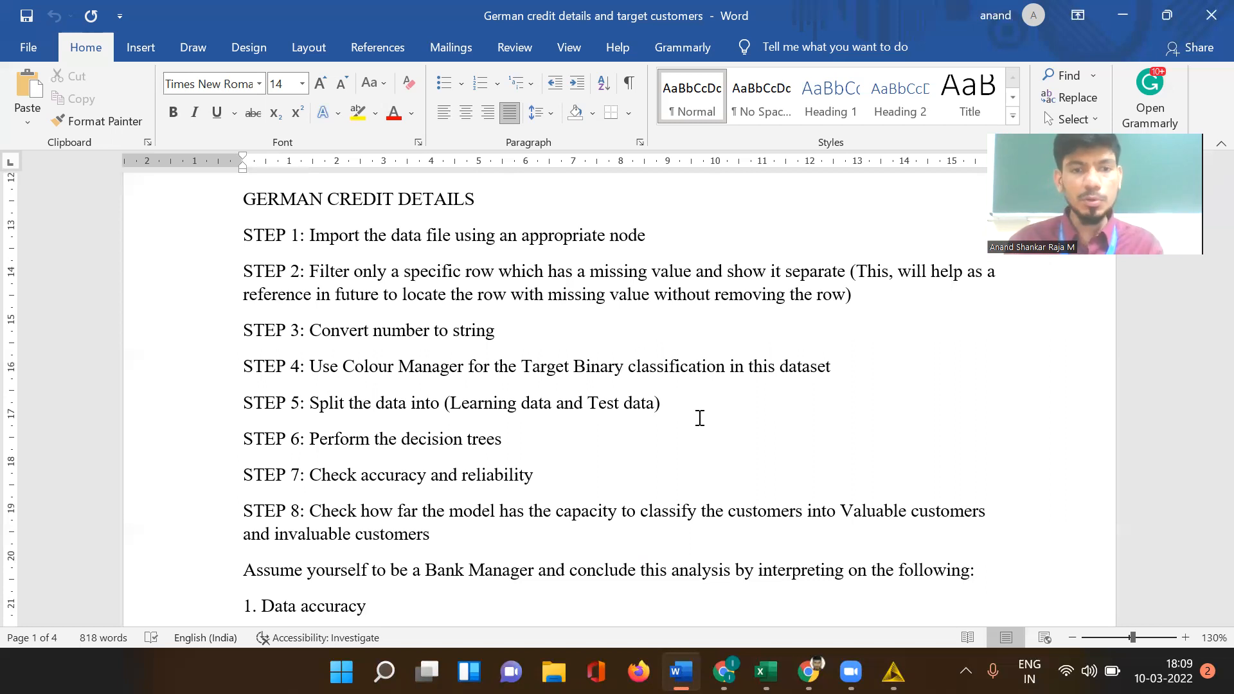
scroll(700, 418, "down", 2)
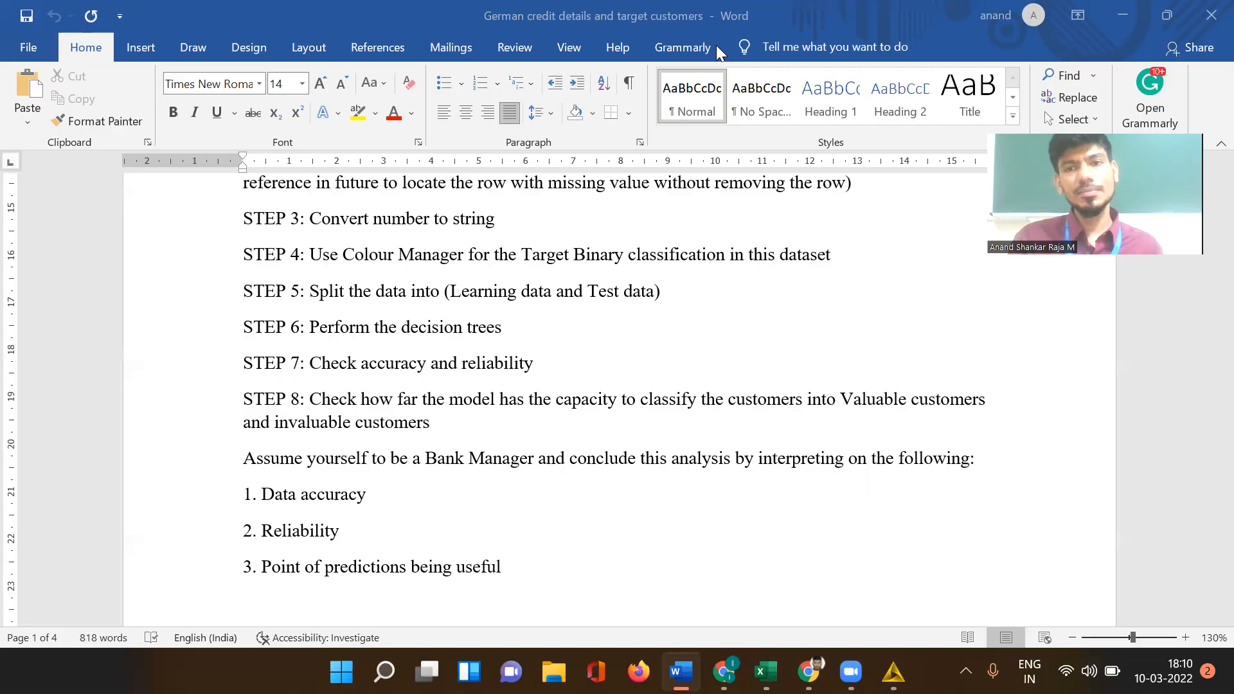
In the German credit data workbook in Excel, wrap the Personal status header, widen the Status column and slightly narrow column S
key("alt+Tab")
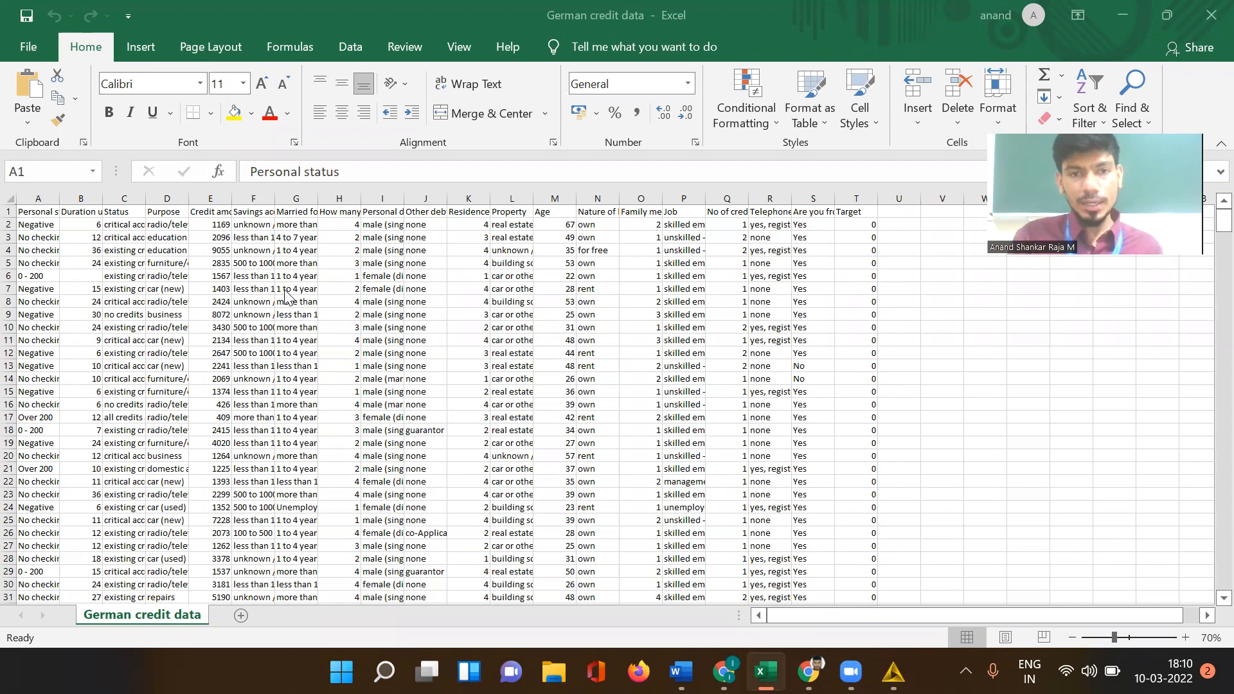
scroll(286, 295, "down", 1)
scroll(286, 295, "up", 1)
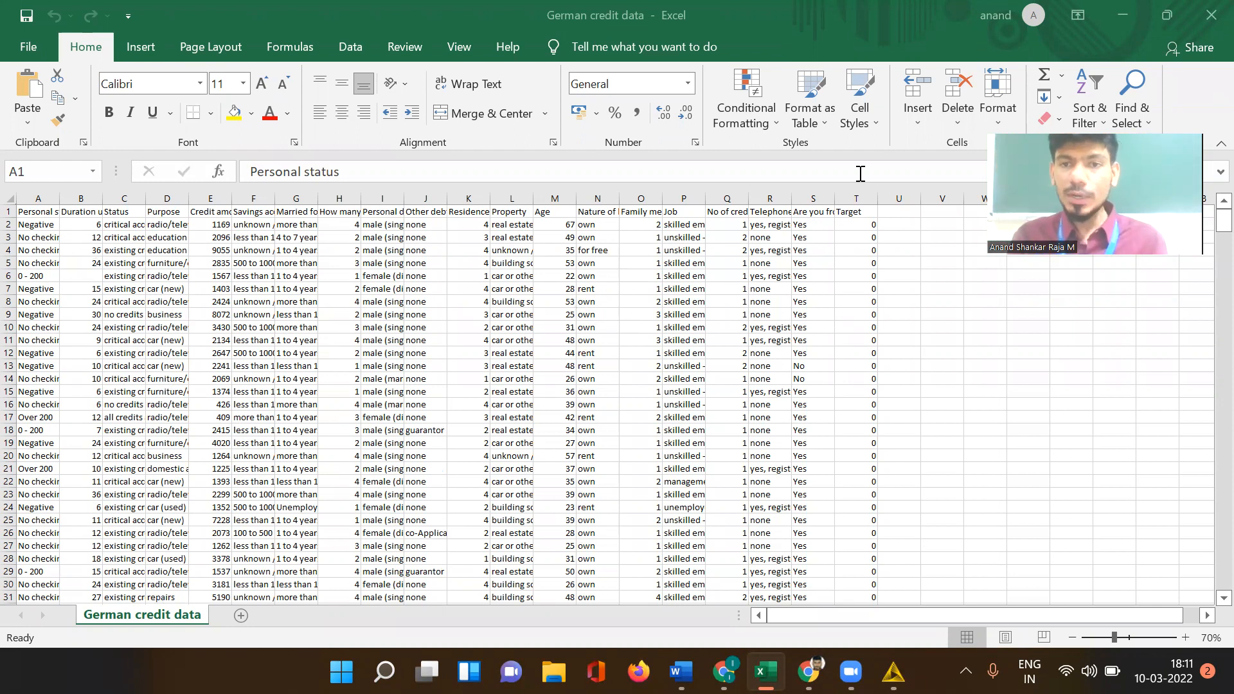
left_click(11, 220)
left_click(467, 84)
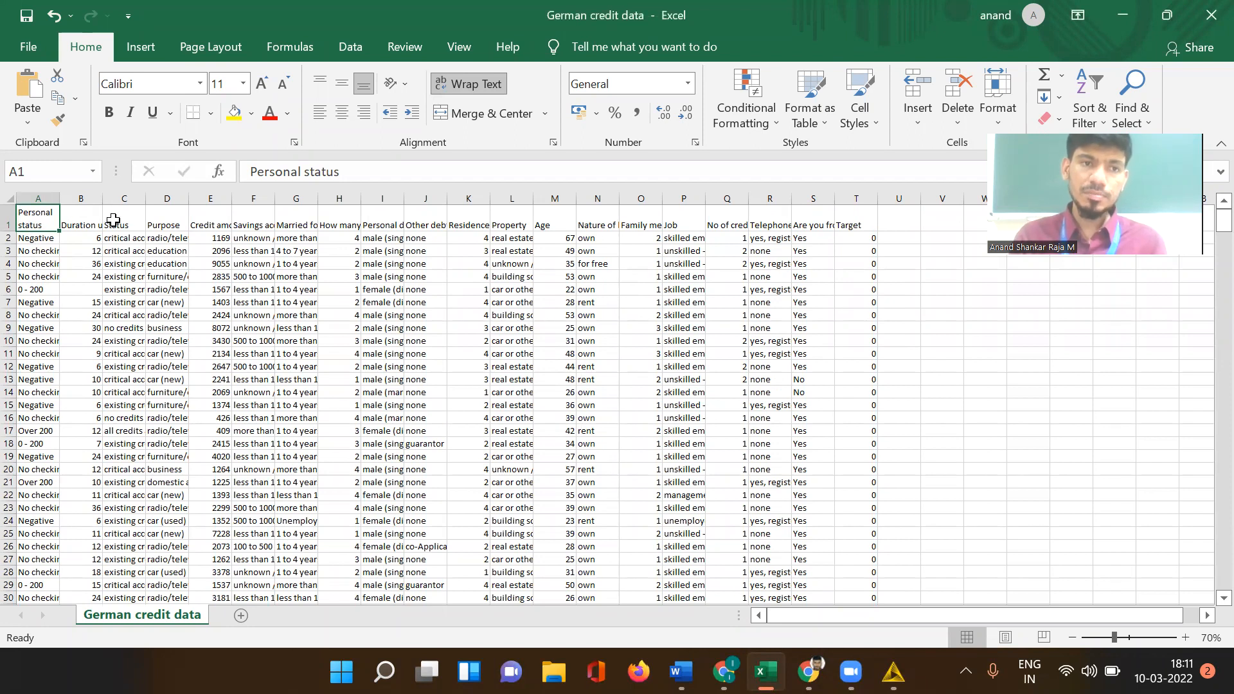
left_click_drag(143, 196, 215, 196)
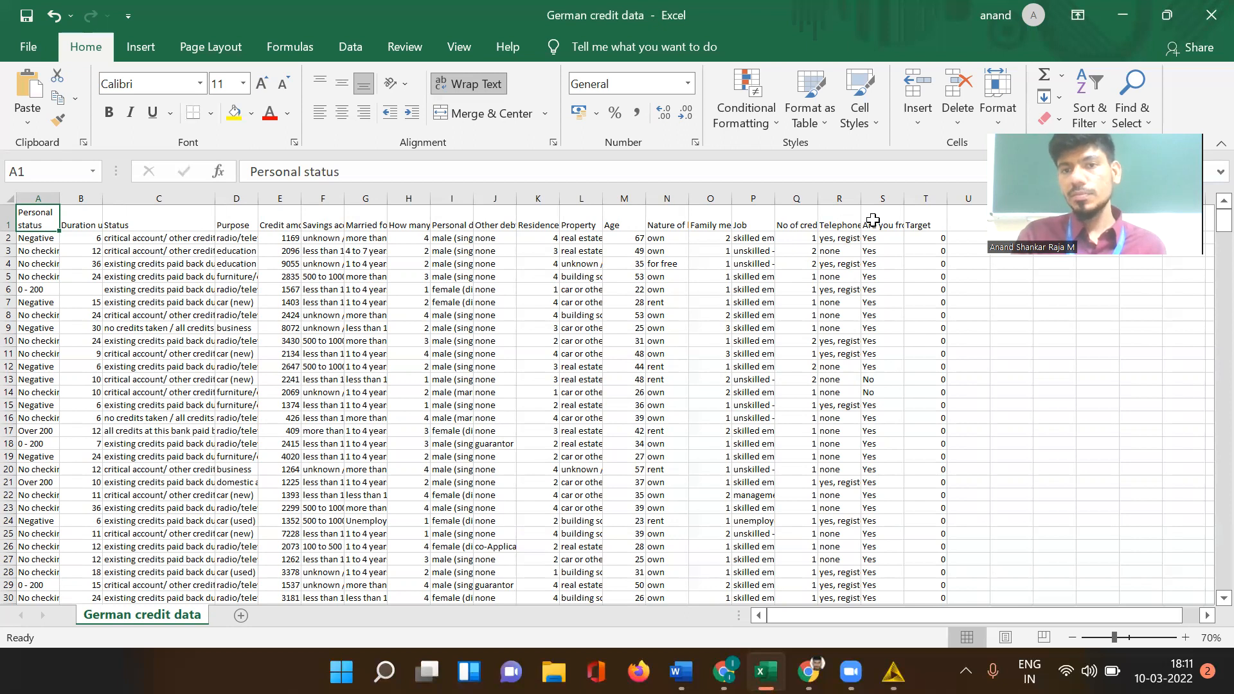
left_click_drag(904, 198, 892, 199)
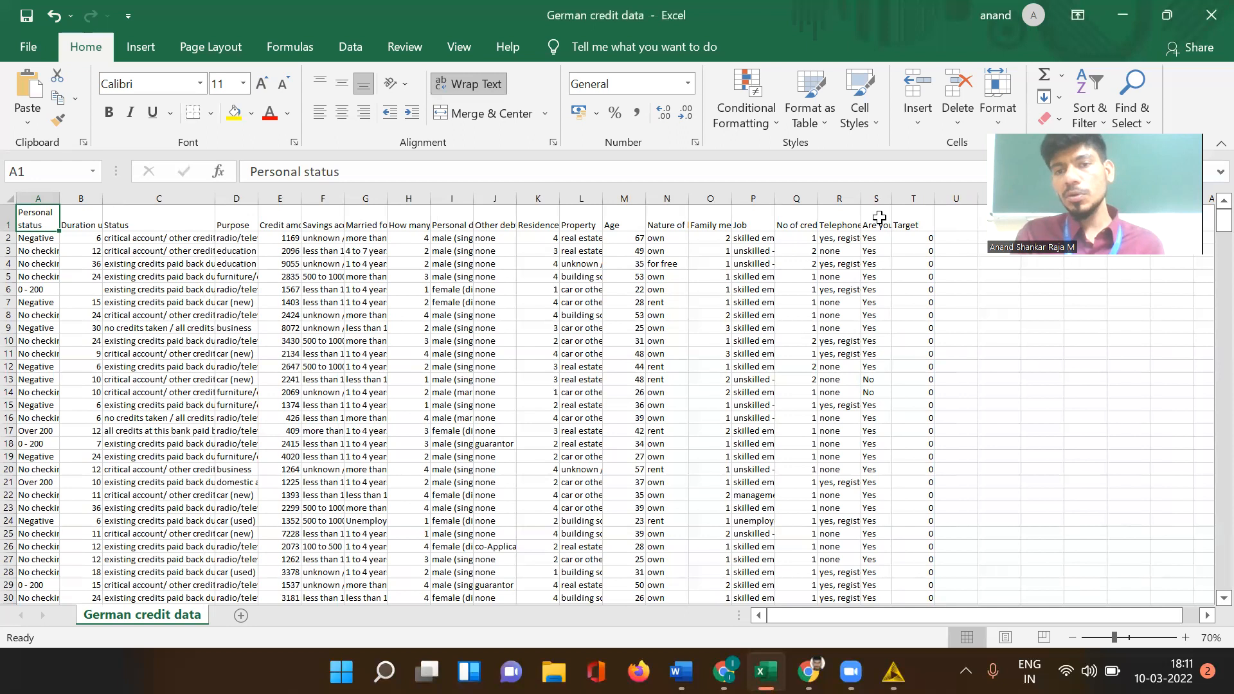
Examine the values in the Target column down through the rows of the German credit data sheet
left_click(923, 219)
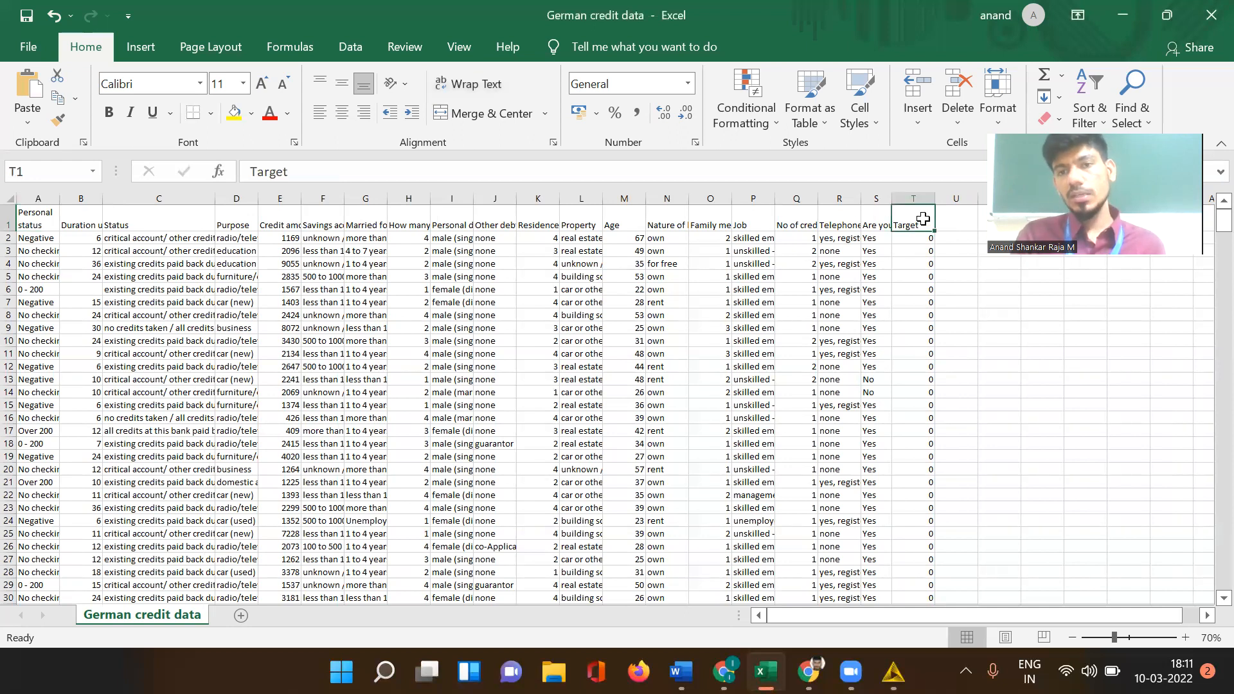
left_click(986, 294)
left_click(920, 251)
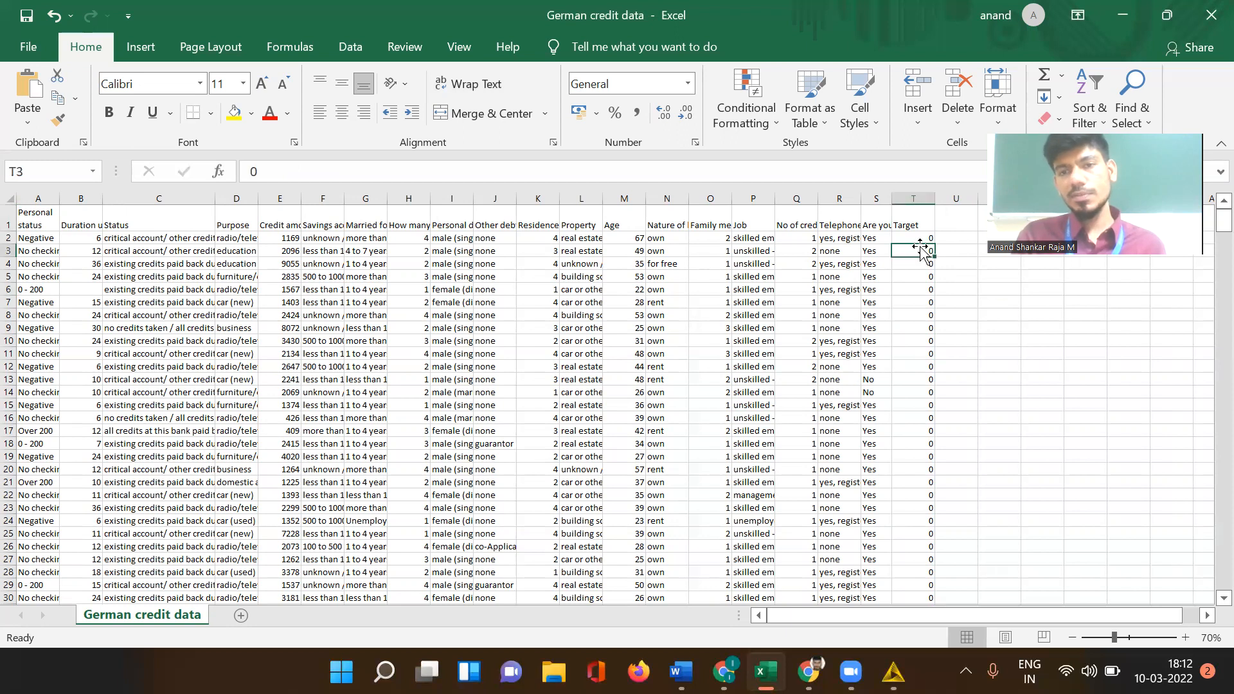
key("Down")
left_click(919, 243)
scroll(927, 379, "down", 20)
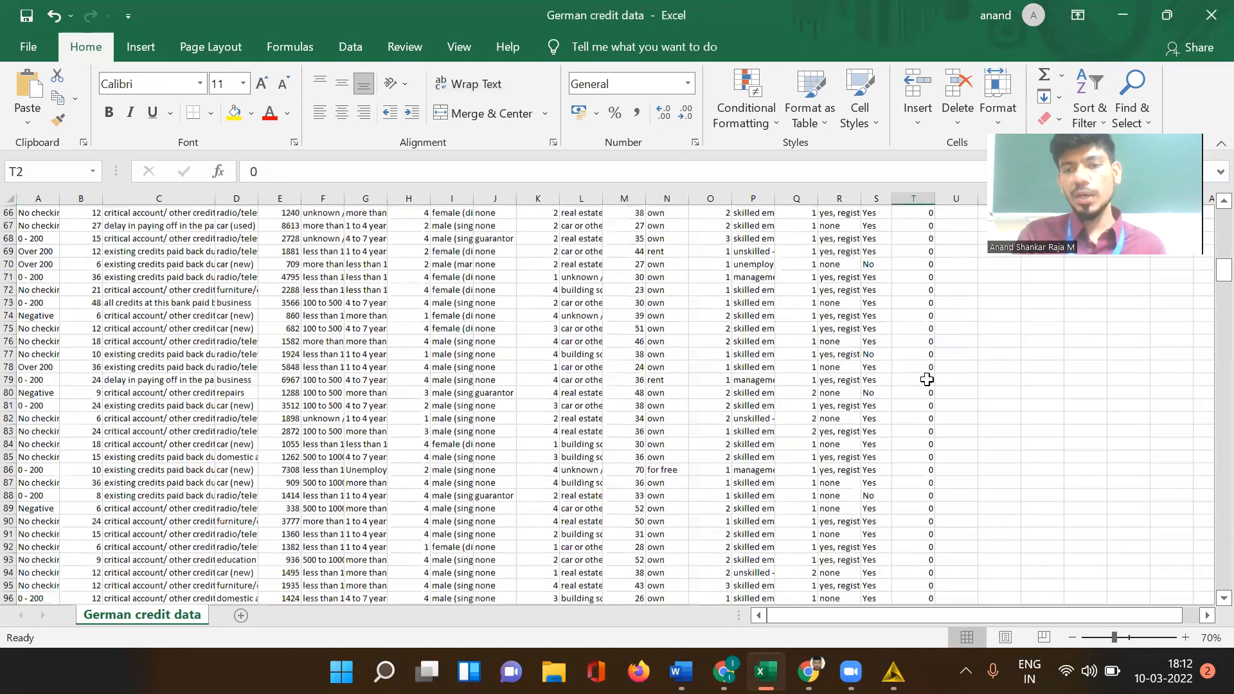
scroll(927, 379, "down", 17)
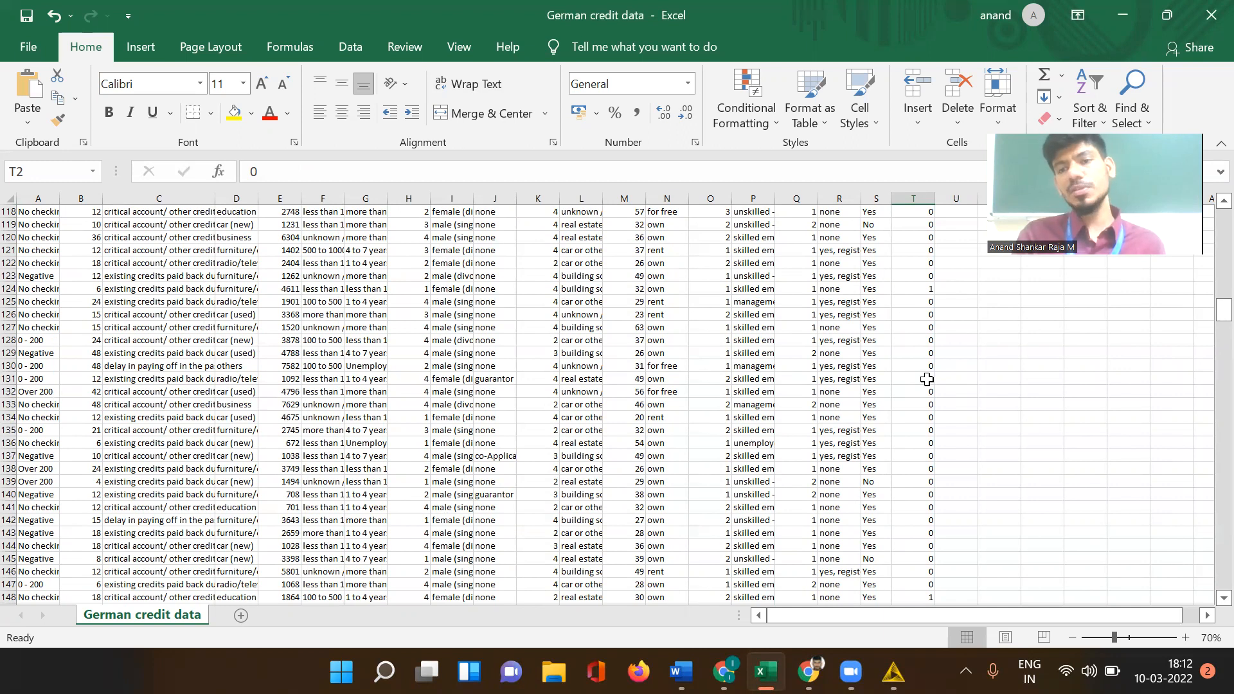
scroll(927, 379, "down", 4)
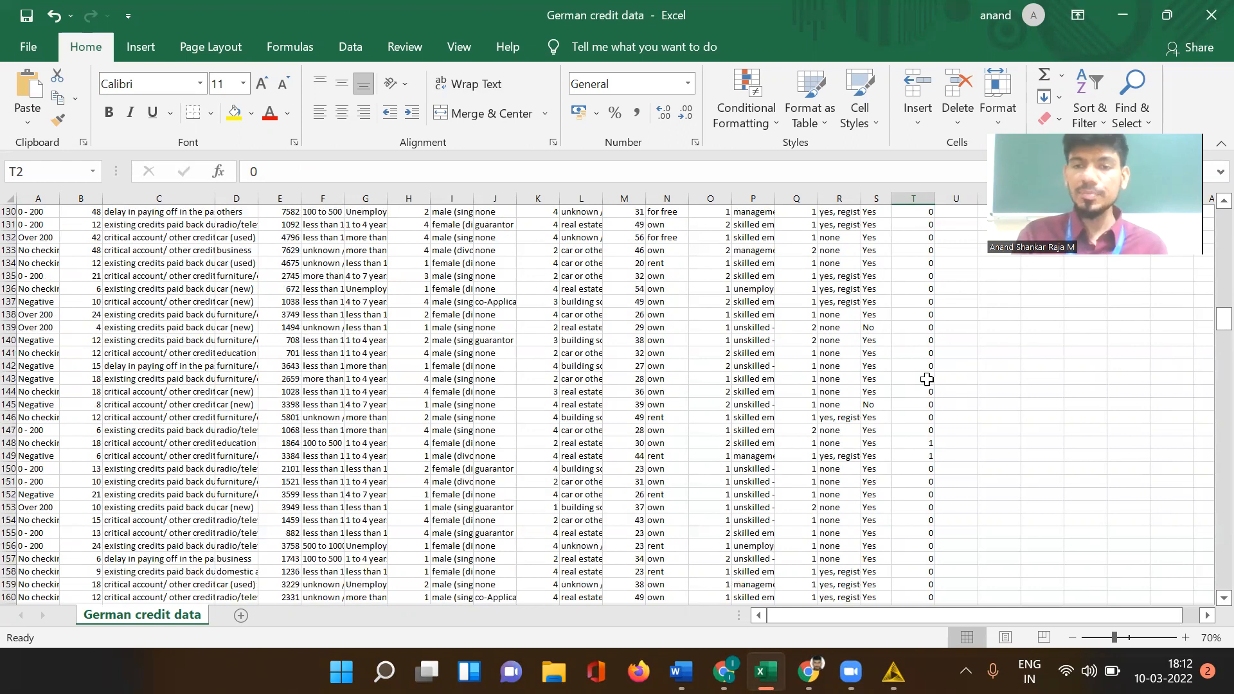
scroll(926, 379, "down", 2)
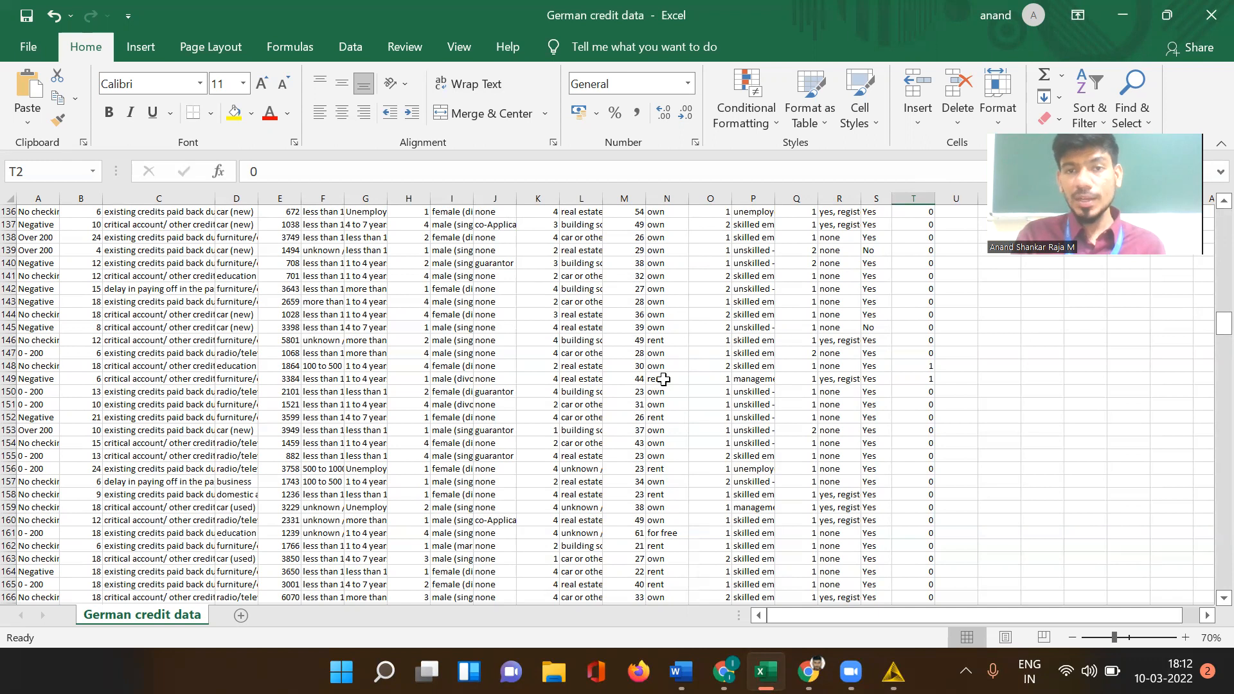
Return to KNIME, find the File Reader node in the node repository and add it to the empty workflow
left_click(795, 67)
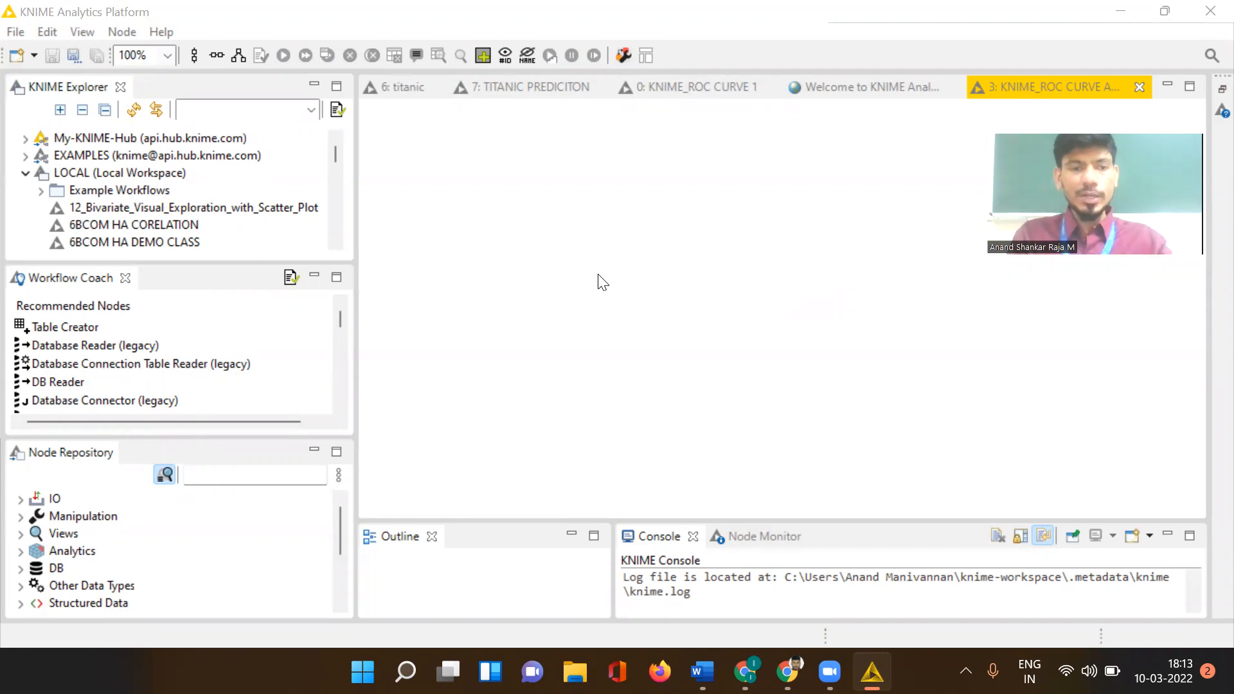
left_click(245, 475)
type("FIL")
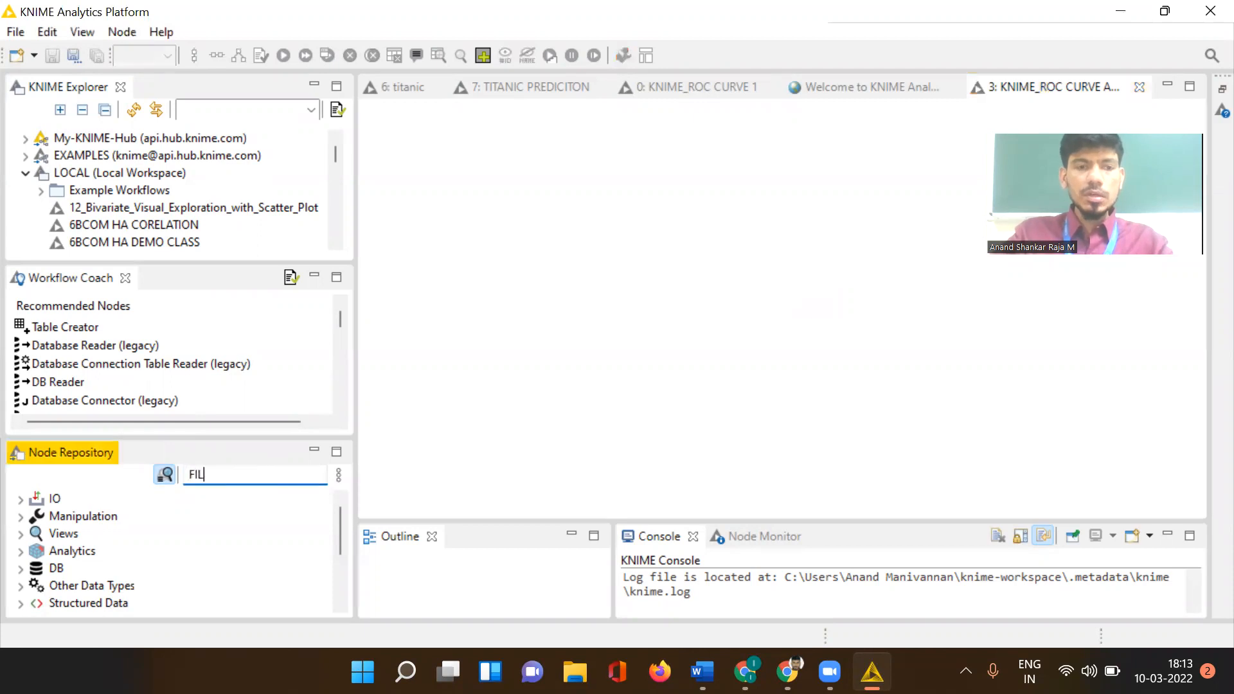
type("E R")
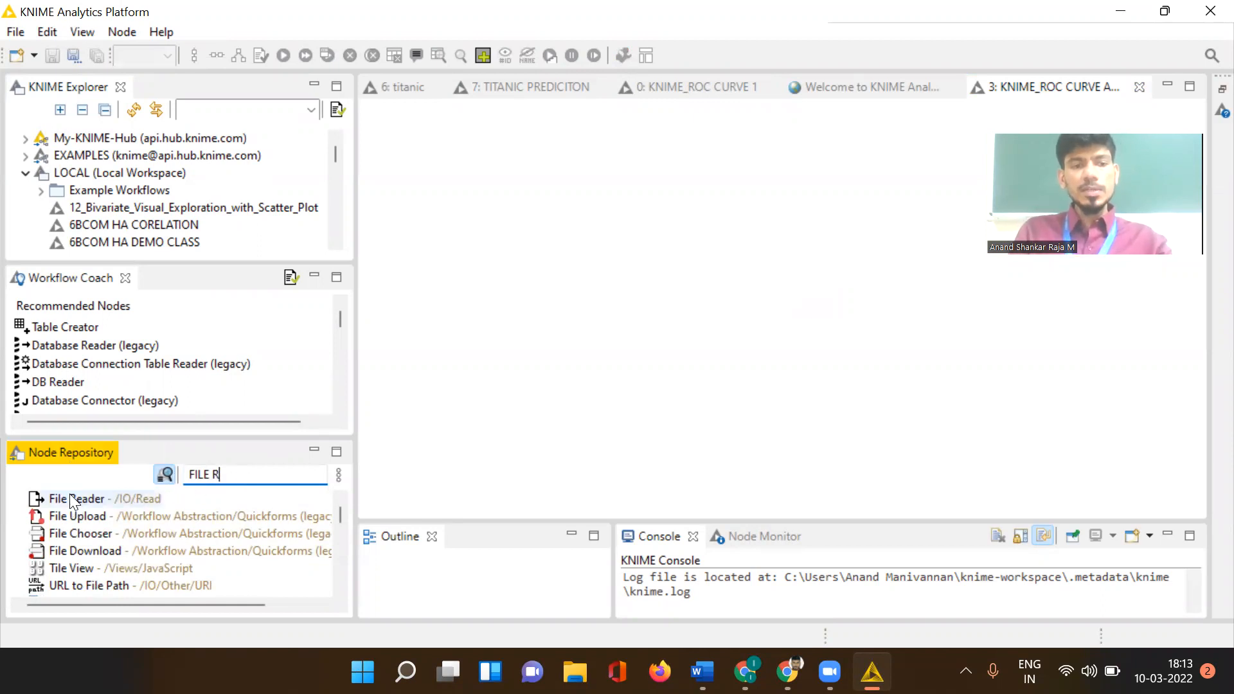
left_click_drag(69, 493, 312, 278)
left_click_drag(251, 321, 430, 291)
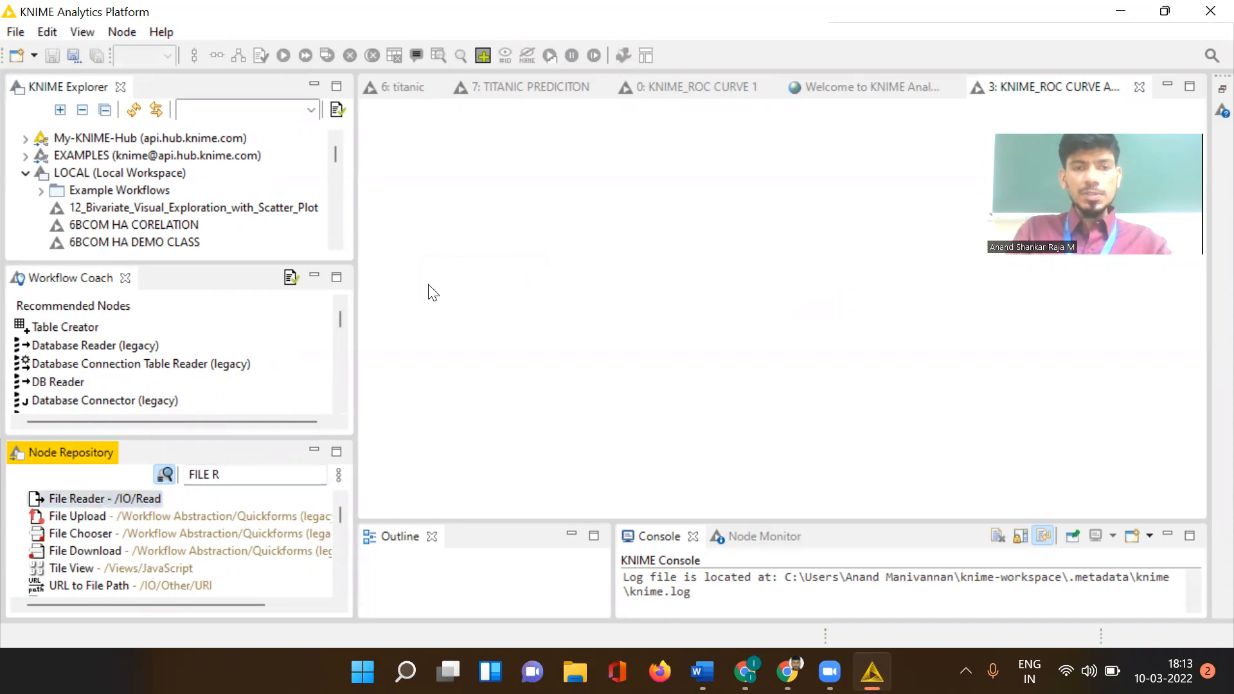
left_click(543, 378)
Rename the File Reader node's label to "German Data (Loan)"
left_click(422, 325)
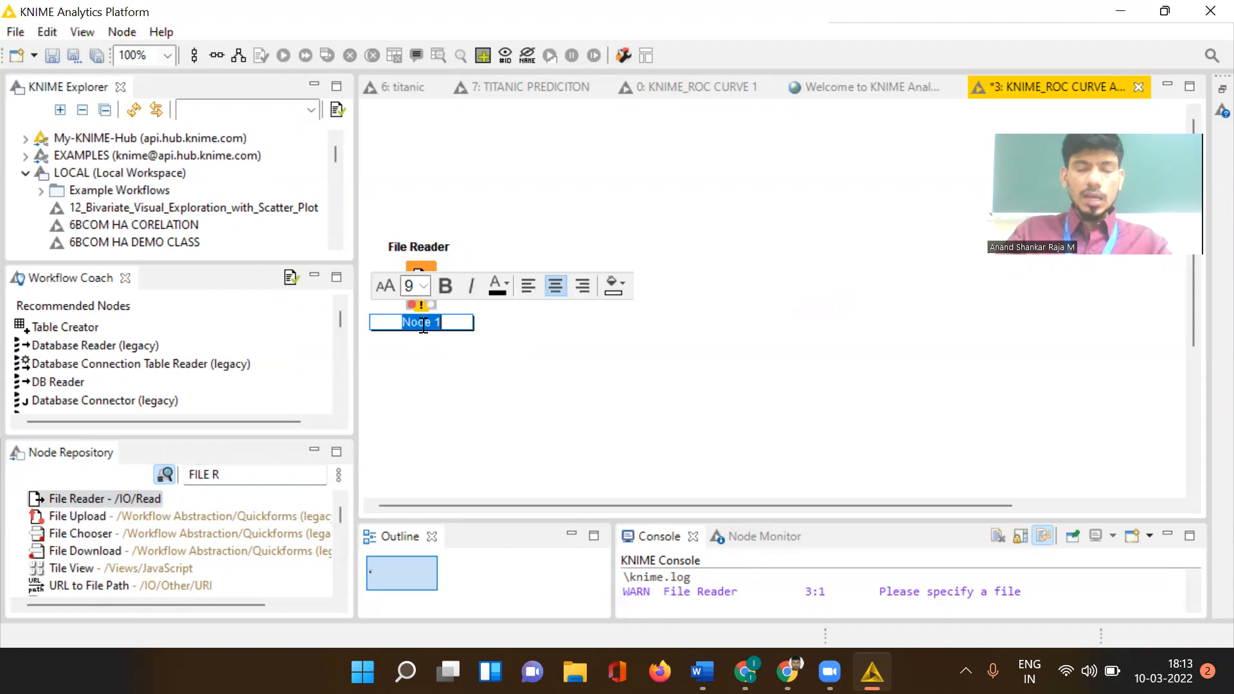
key("BackSpace")
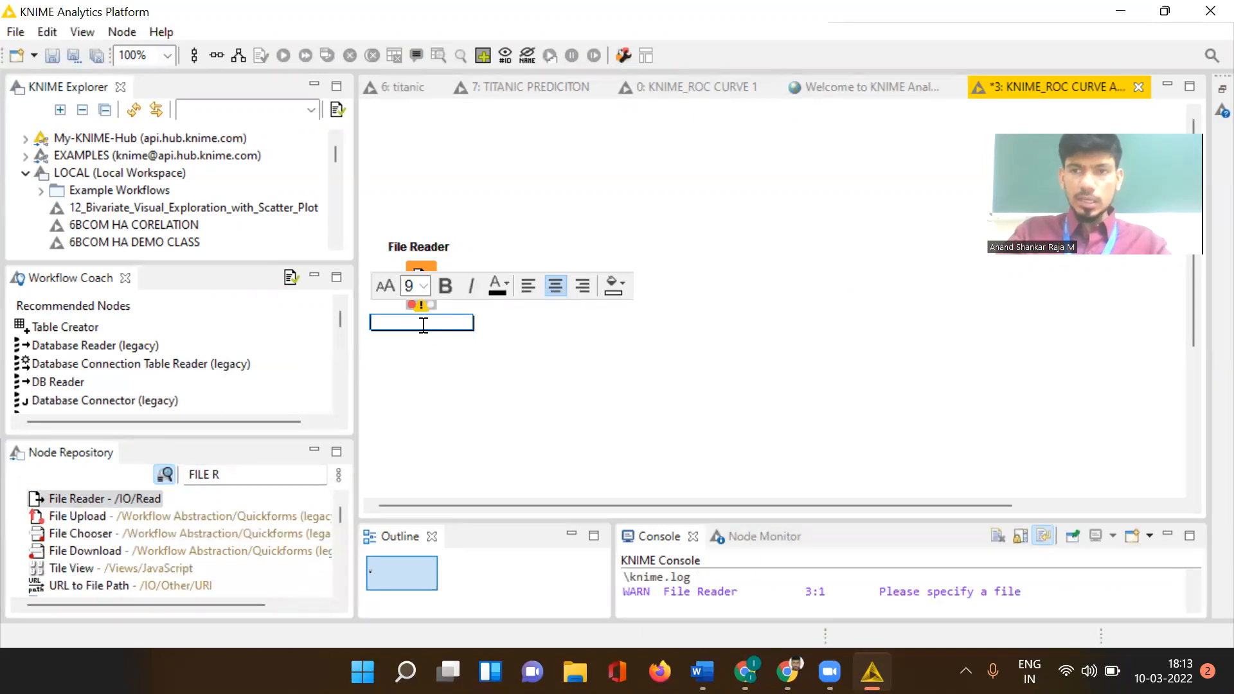
type("german")
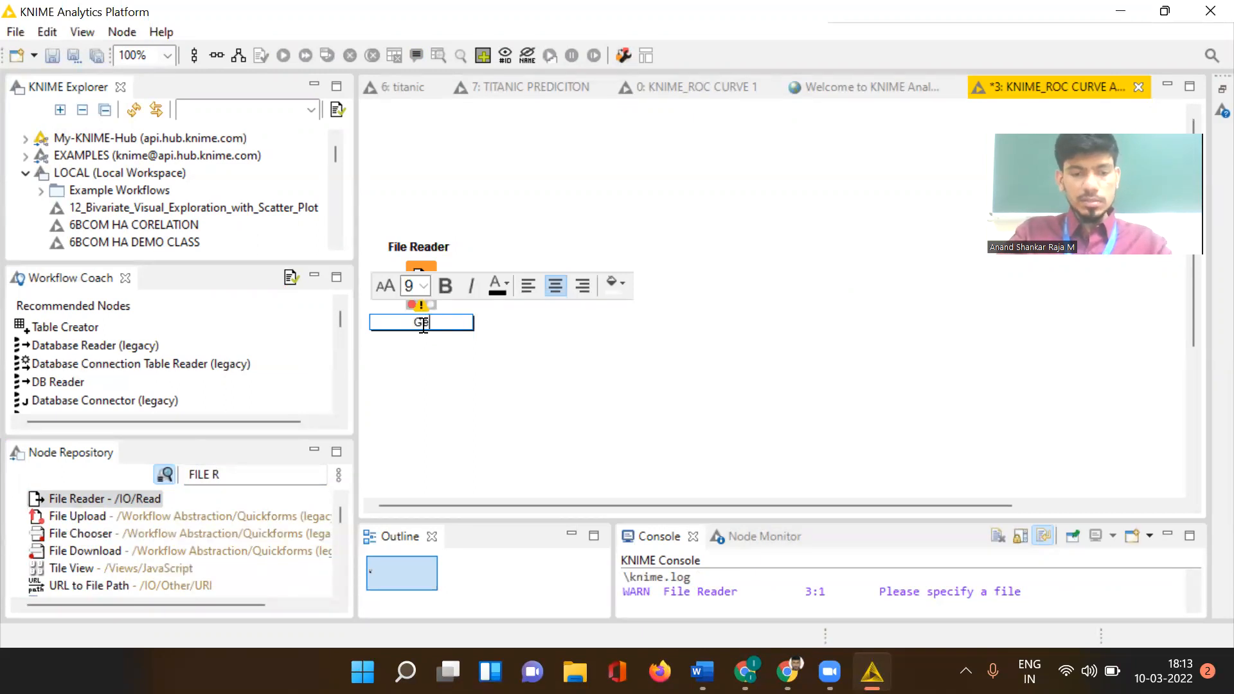
key("BackSpace")
key("BackSpace")
key("BackSpace")
key("BackSpace")
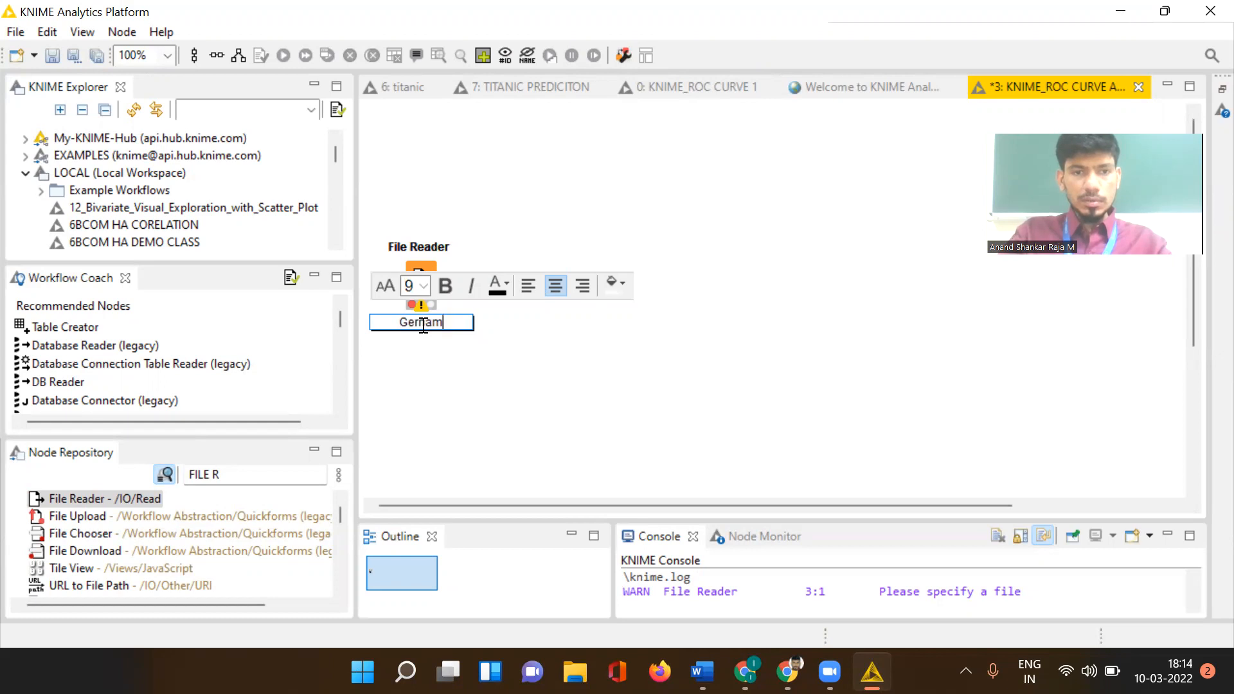
type("man Data")
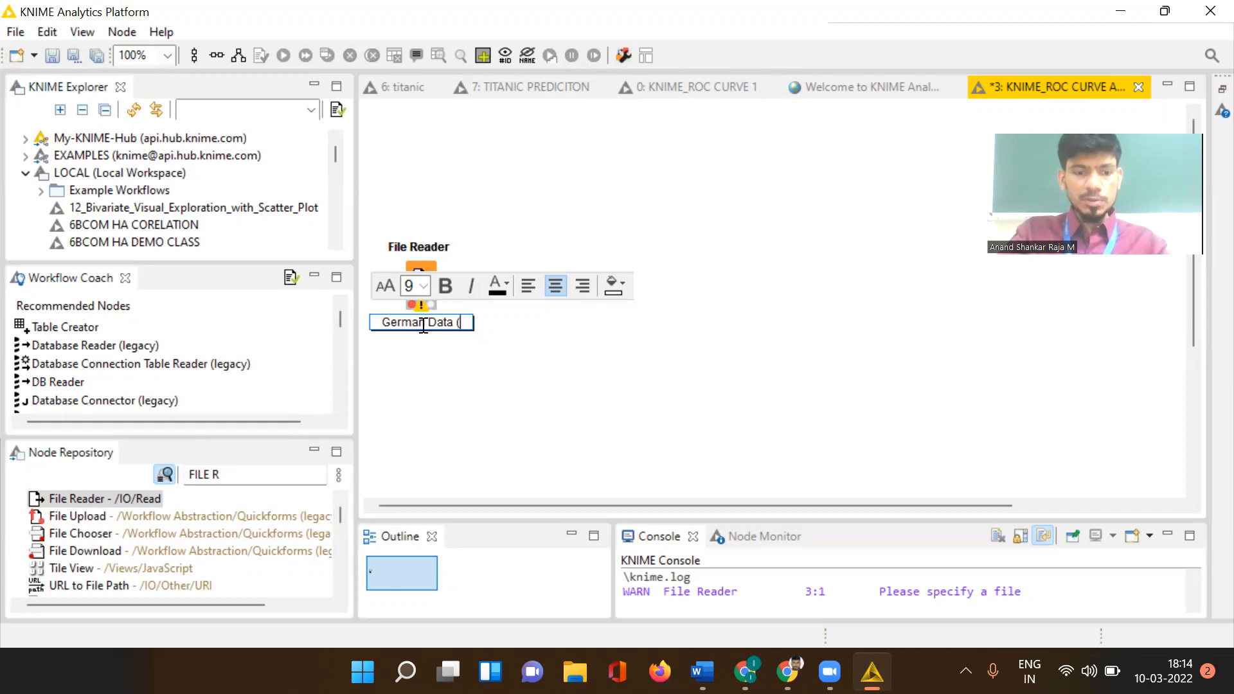
type(" (Loan)")
left_click(545, 399)
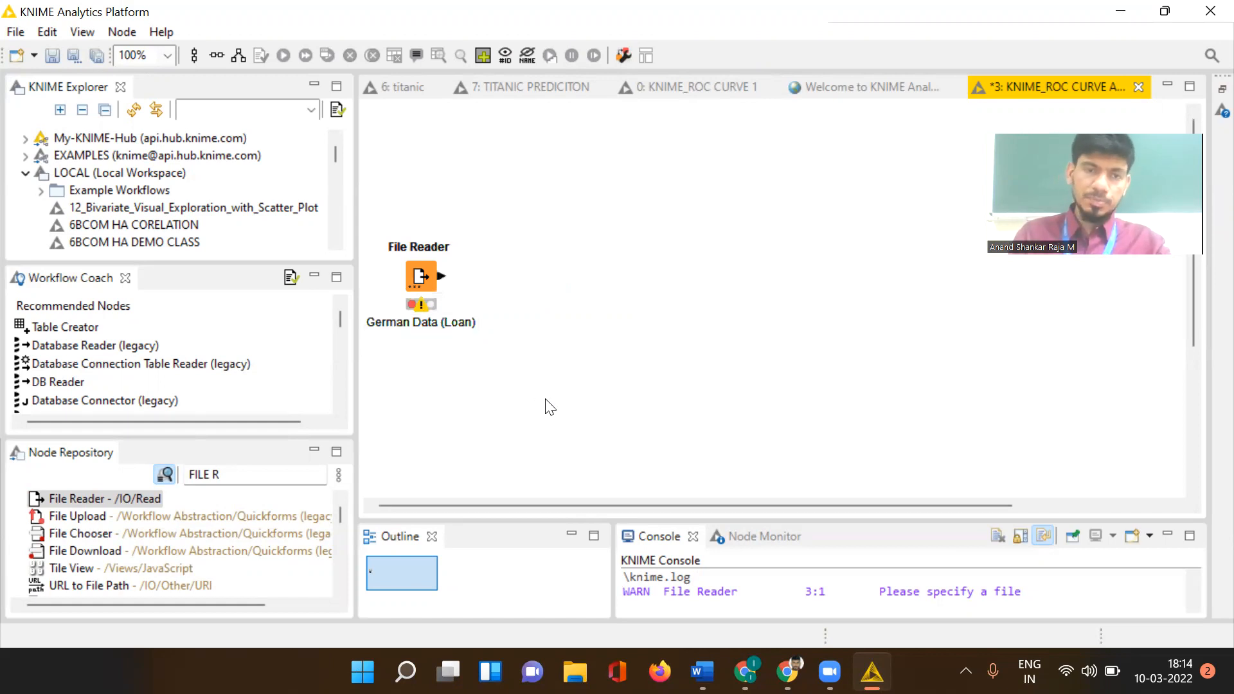
Configure the File Reader node to read "German credit data.csv" from the Desktop and apply the settings
right_click(424, 272)
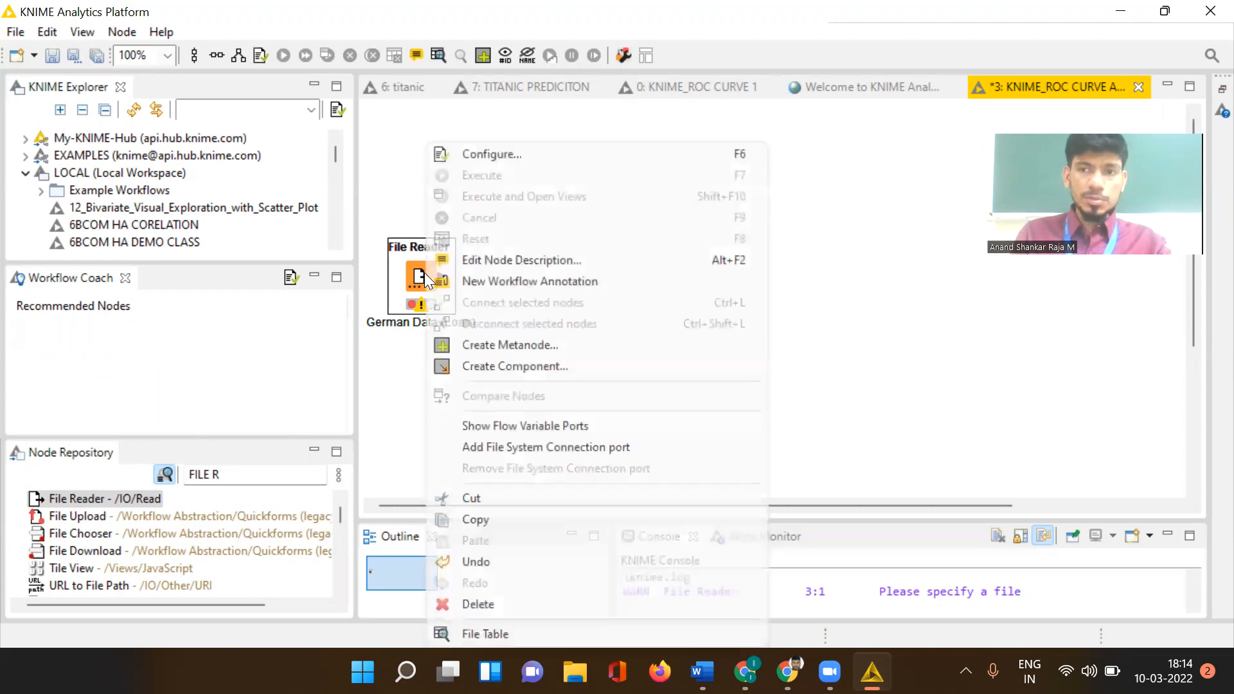
left_click(484, 155)
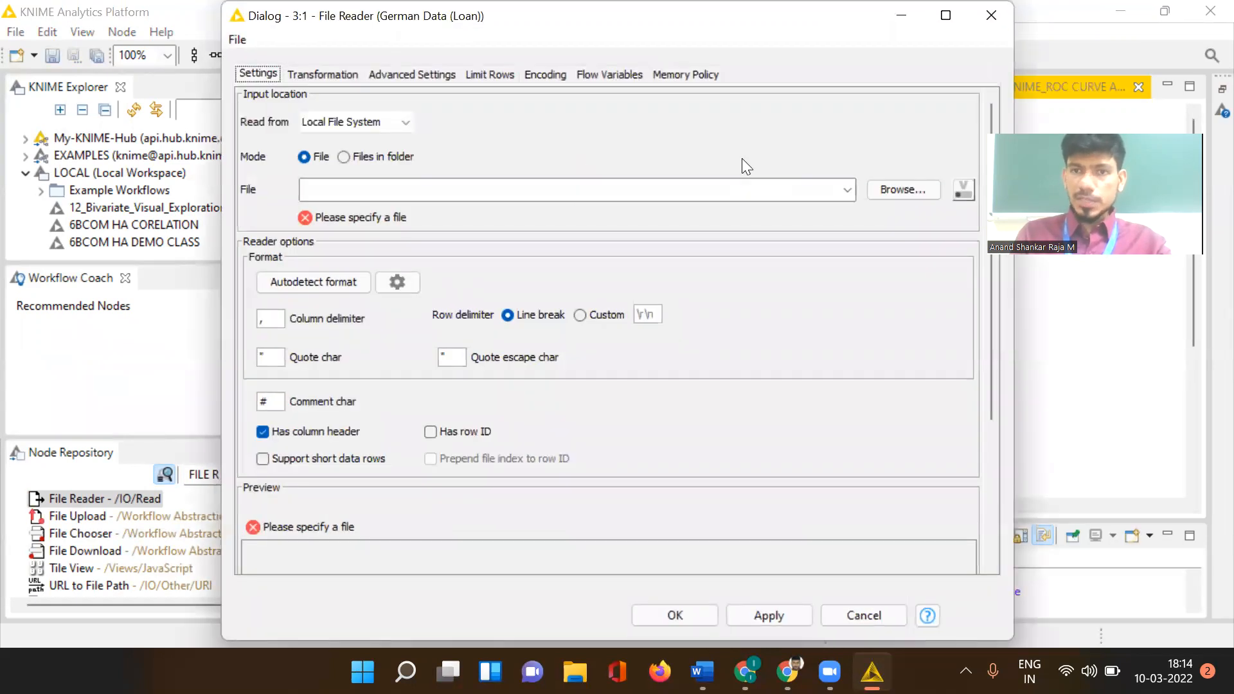
left_click(909, 188)
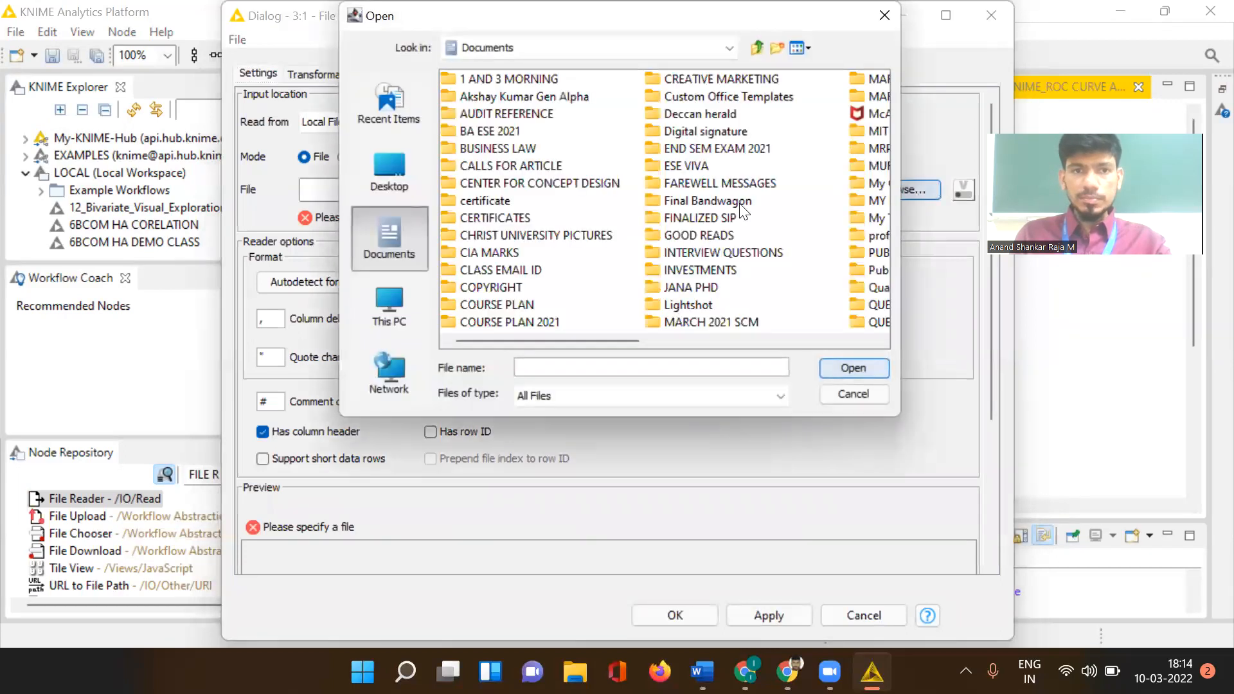
left_click(419, 177)
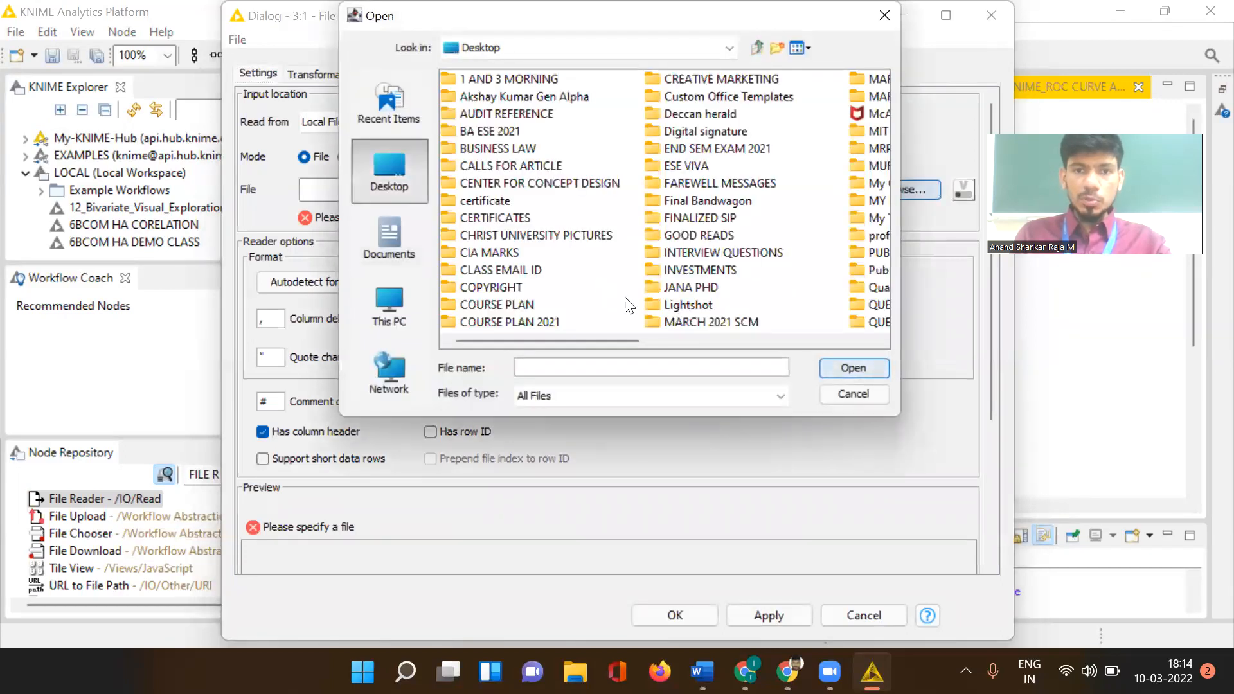
left_click(737, 340)
left_click(738, 340)
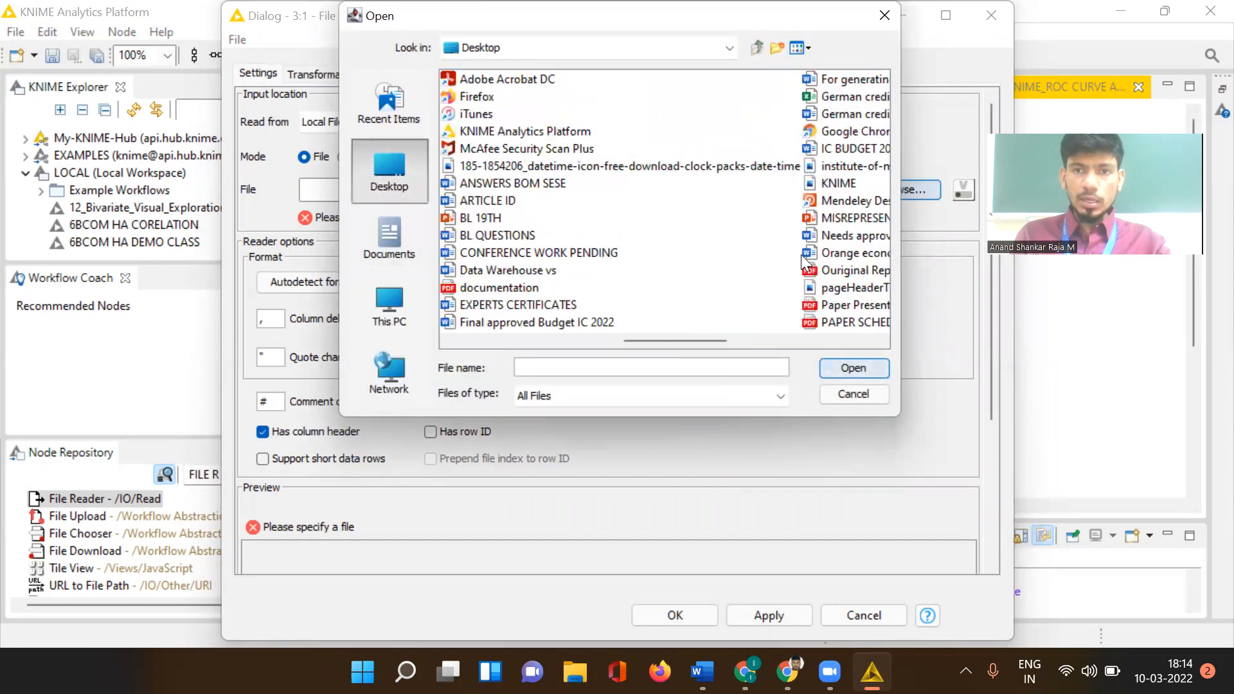
left_click(856, 96)
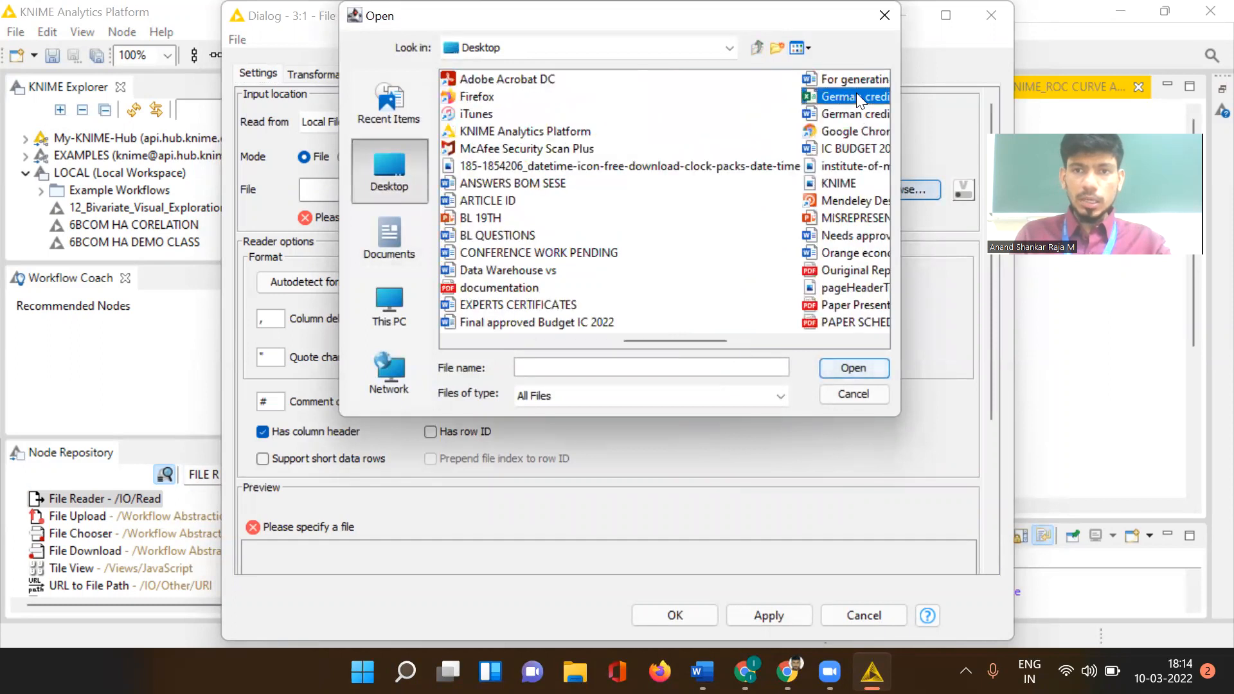
left_click(854, 365)
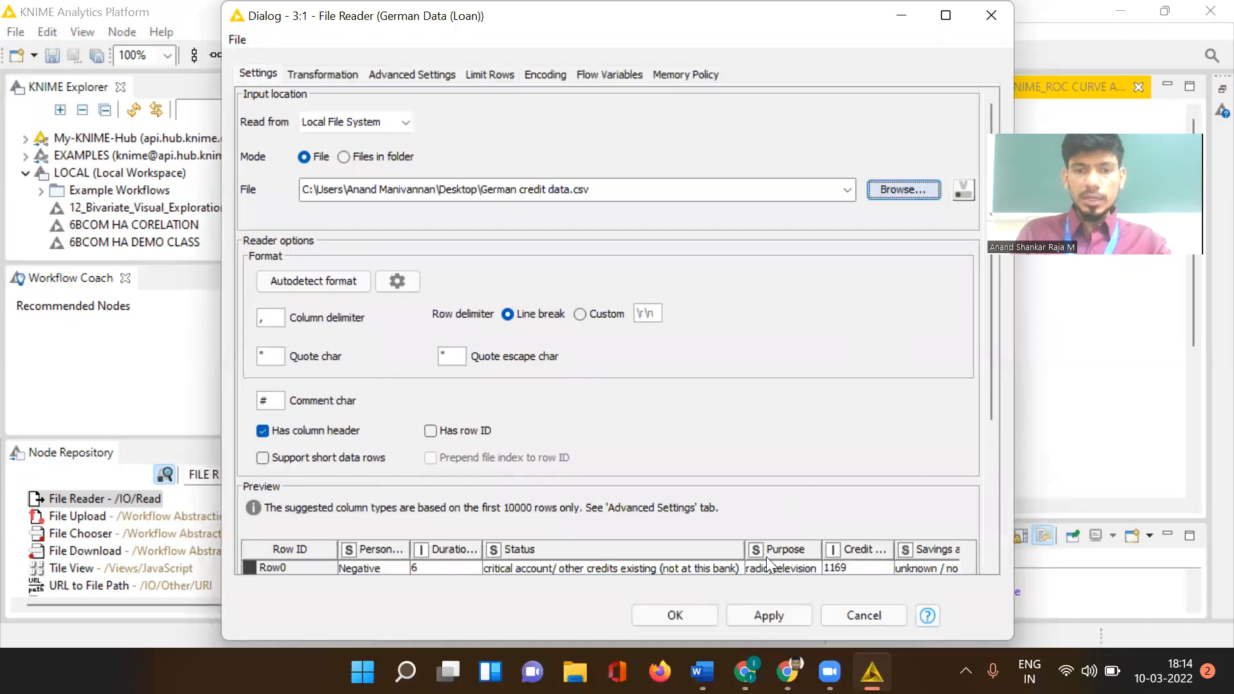
left_click(765, 613)
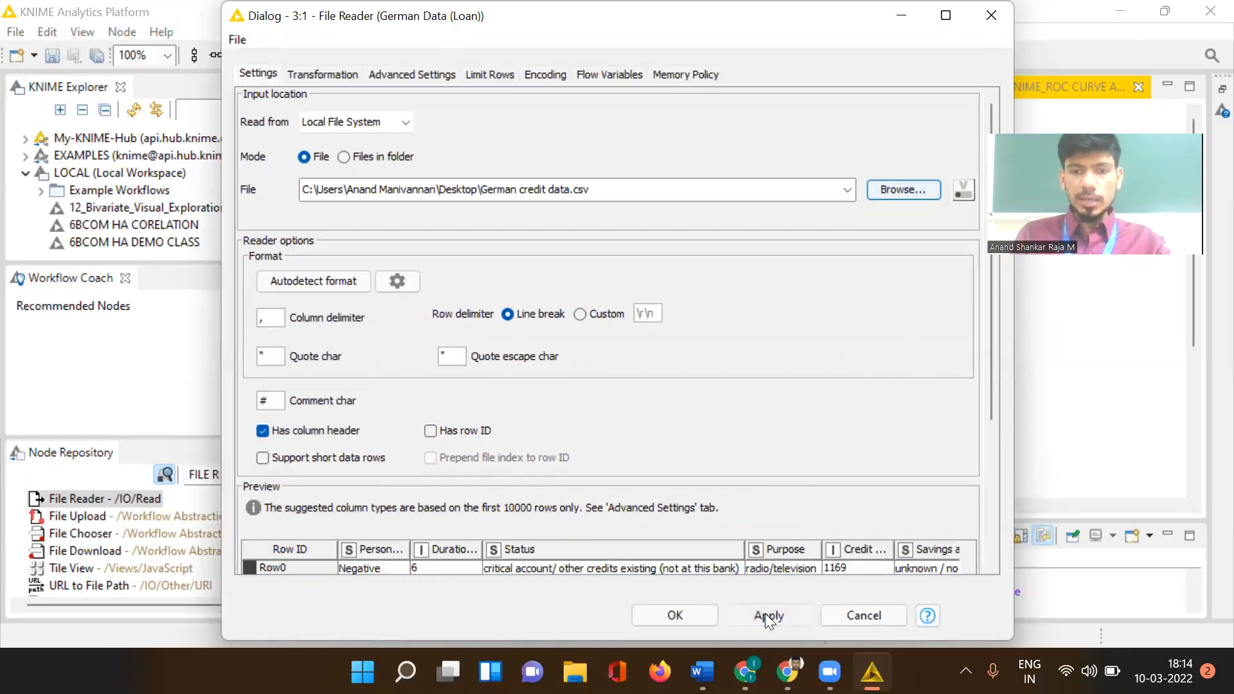
Accept the File Reader configuration and execute the German Data (Loan) node
left_click(674, 615)
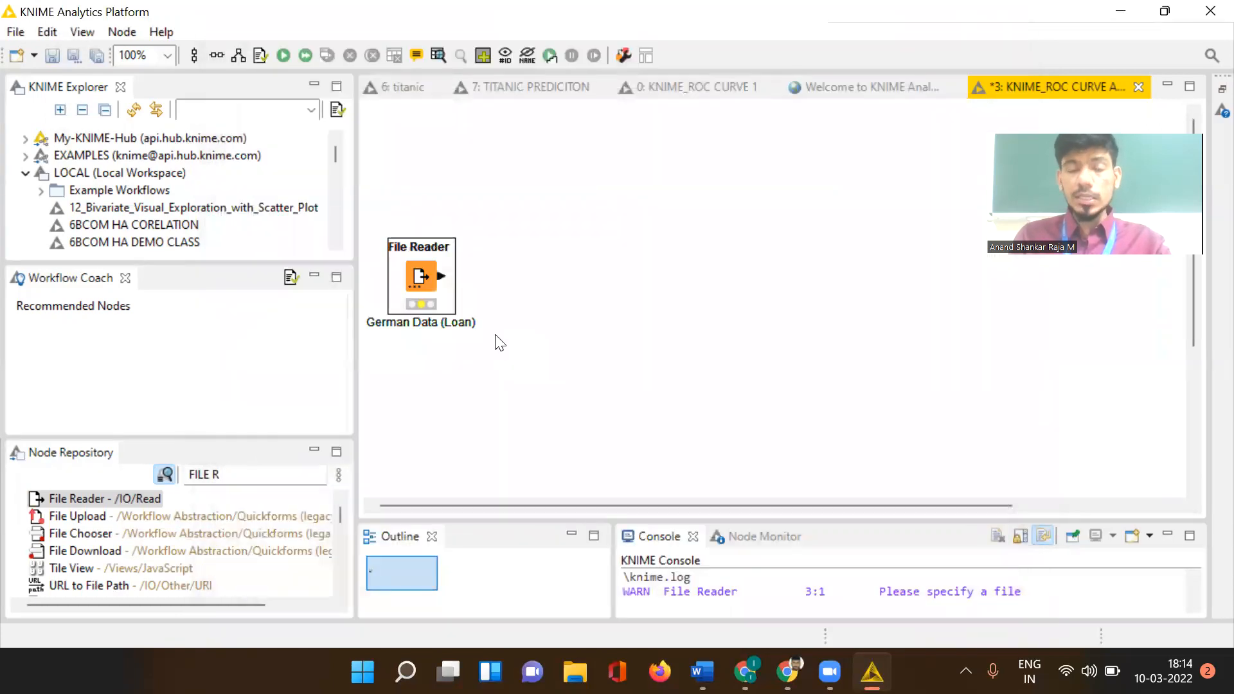
right_click(421, 265)
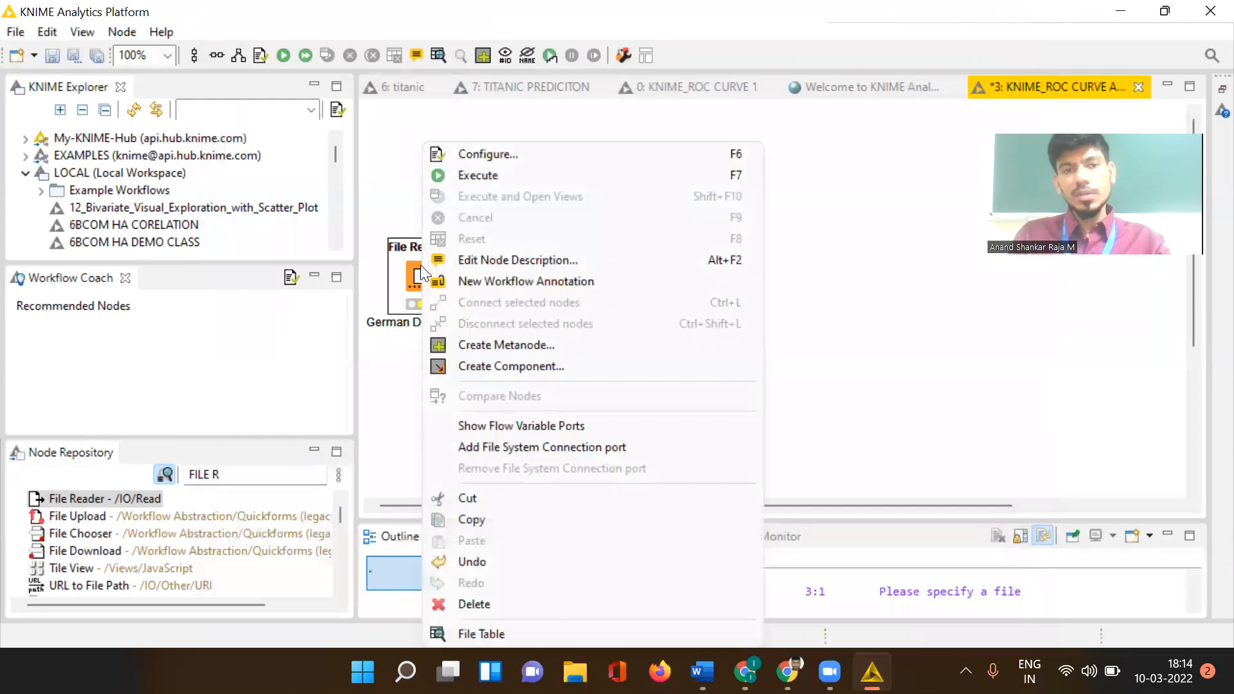
left_click(484, 179)
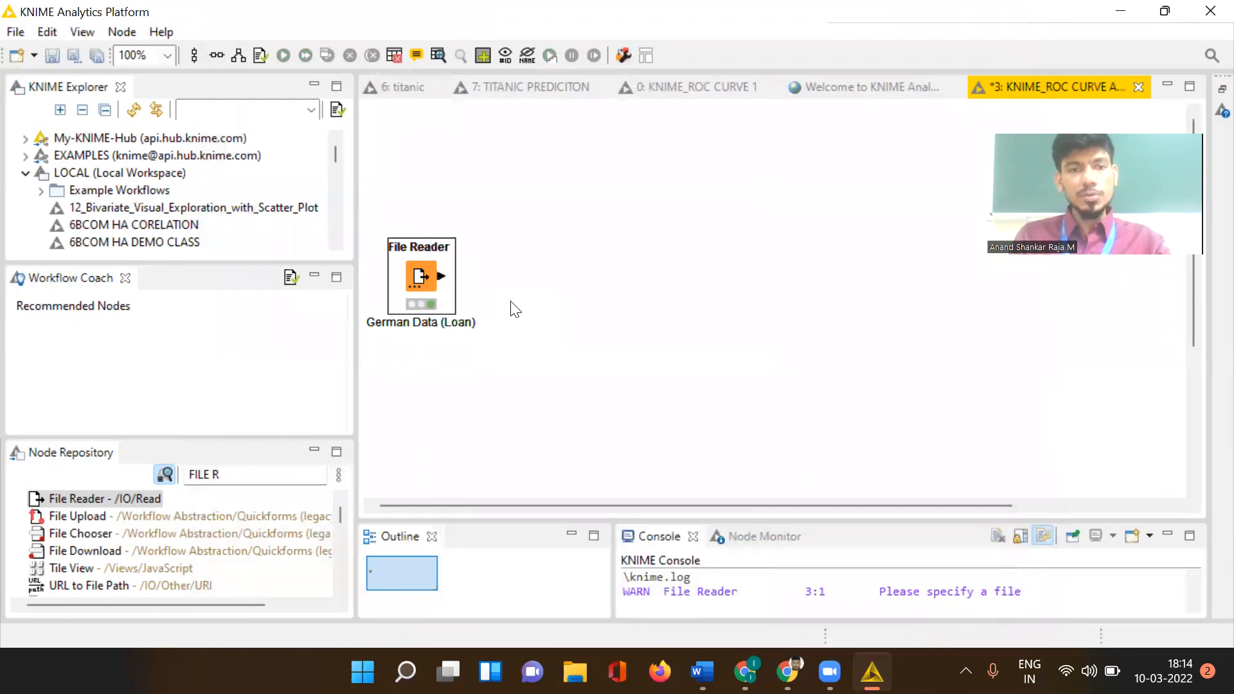
View the File Reader's output table and examine Row4's value in the Duration column, and close the table
right_click(419, 275)
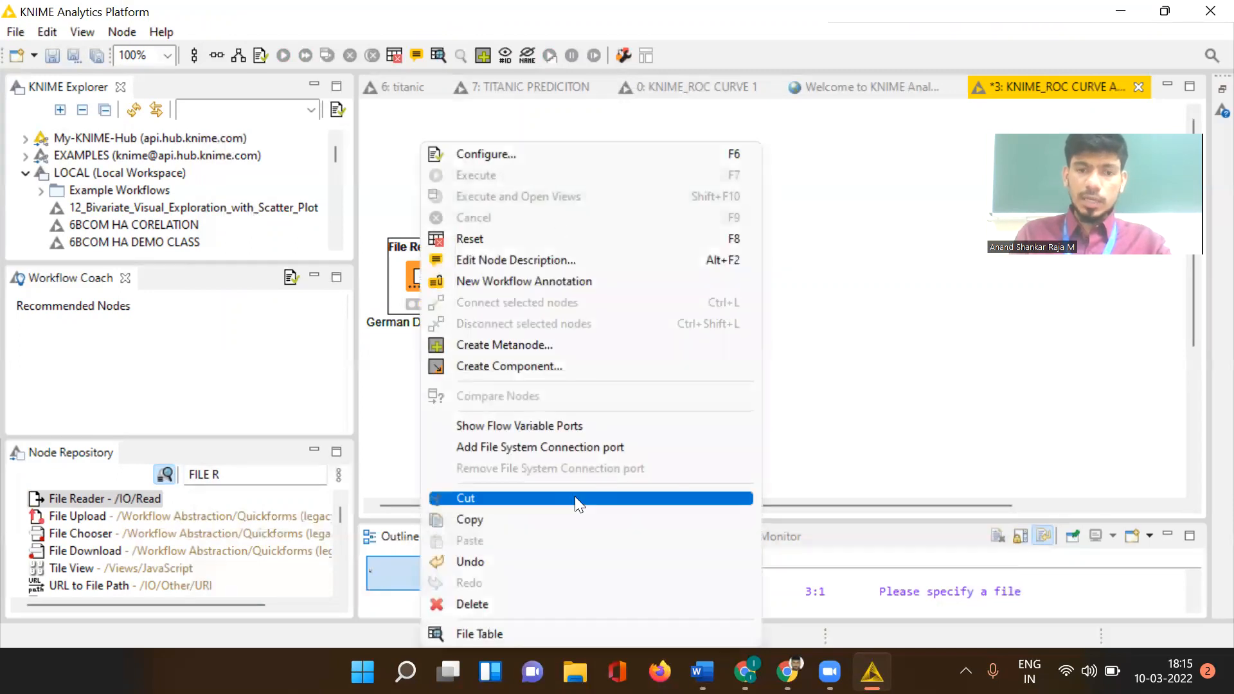
left_click(462, 633)
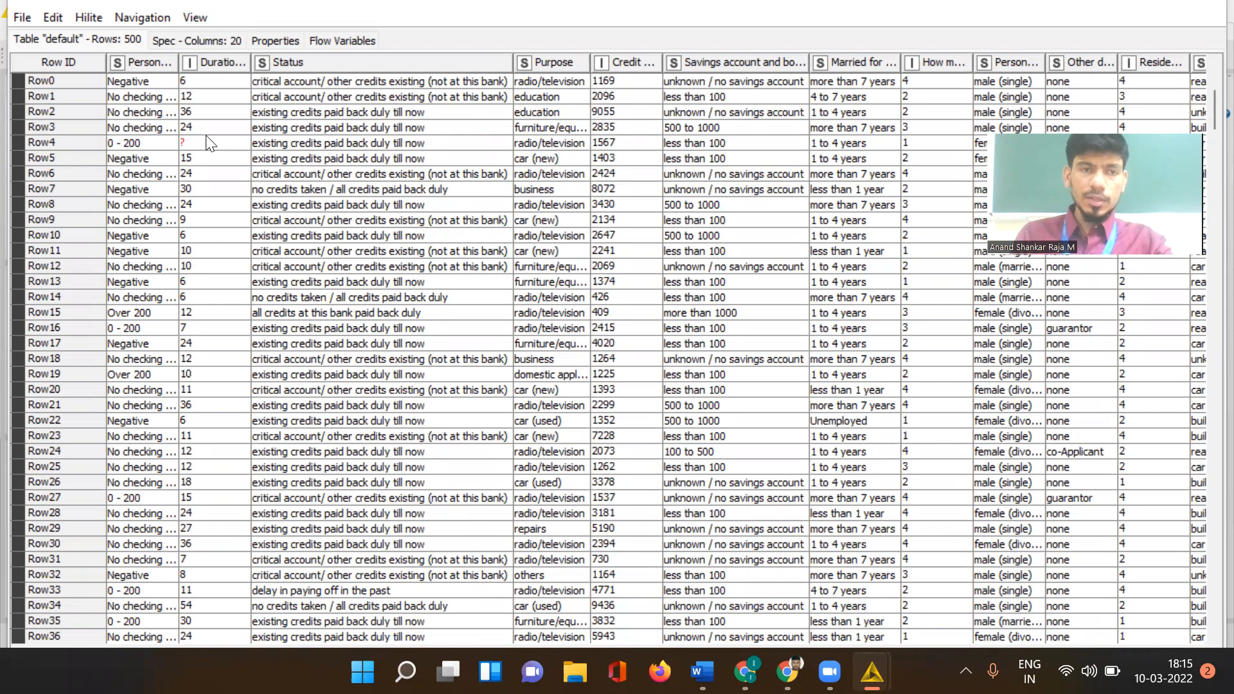
left_click(192, 143)
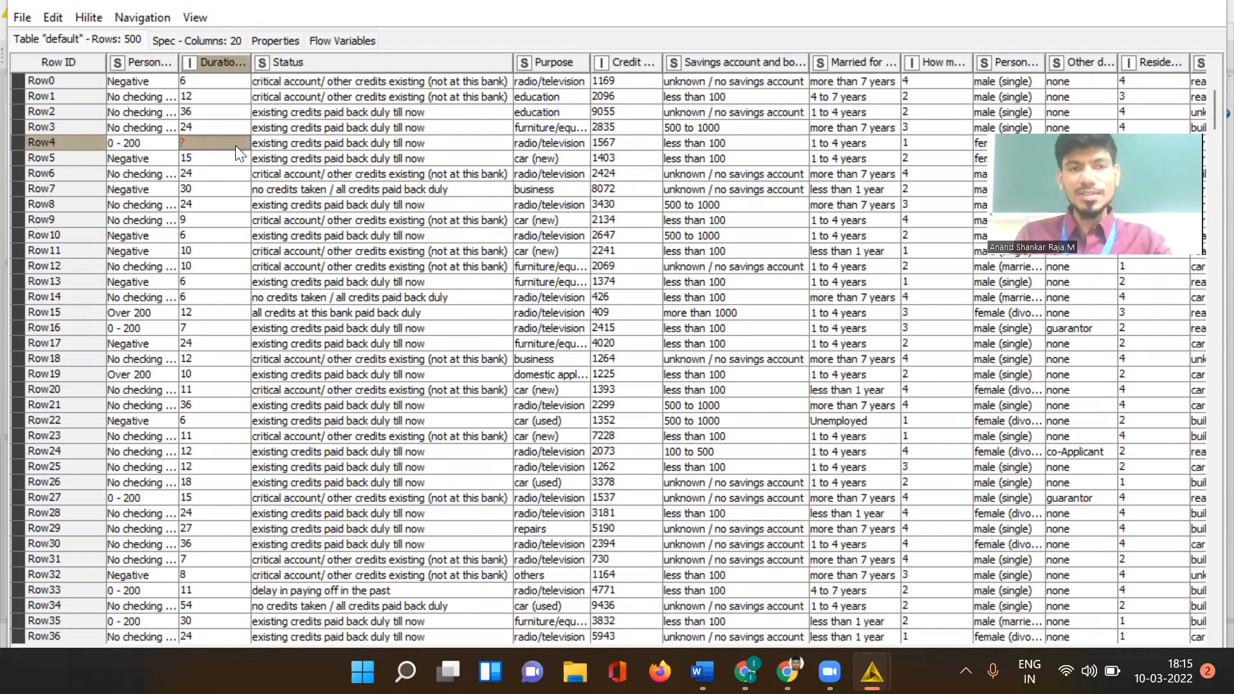
mouse_move(225, 145)
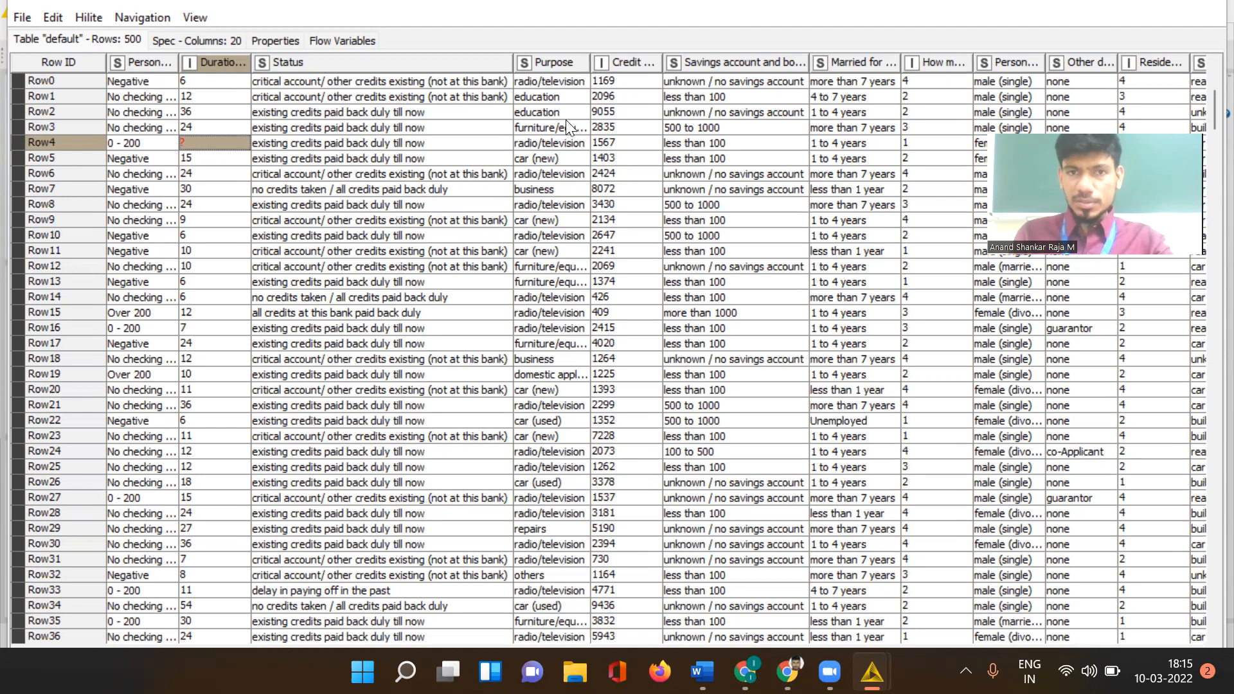
left_click(1206, 9)
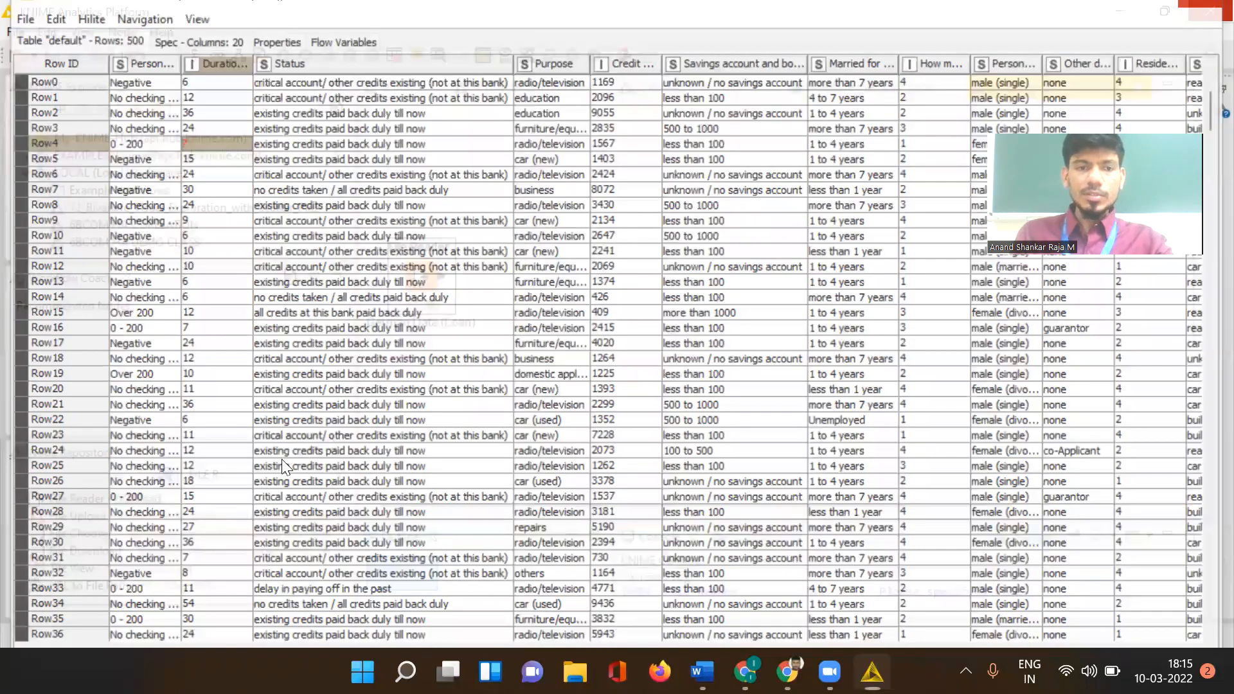
Find the Column Filter node in the node repository, add it to the workflow and connect the File Reader's output to it
key("BackSpace")
key("BackSpace")
key("BackSpace")
key("BackSpace")
key("BackSpace")
key("BackSpace")
type("colu")
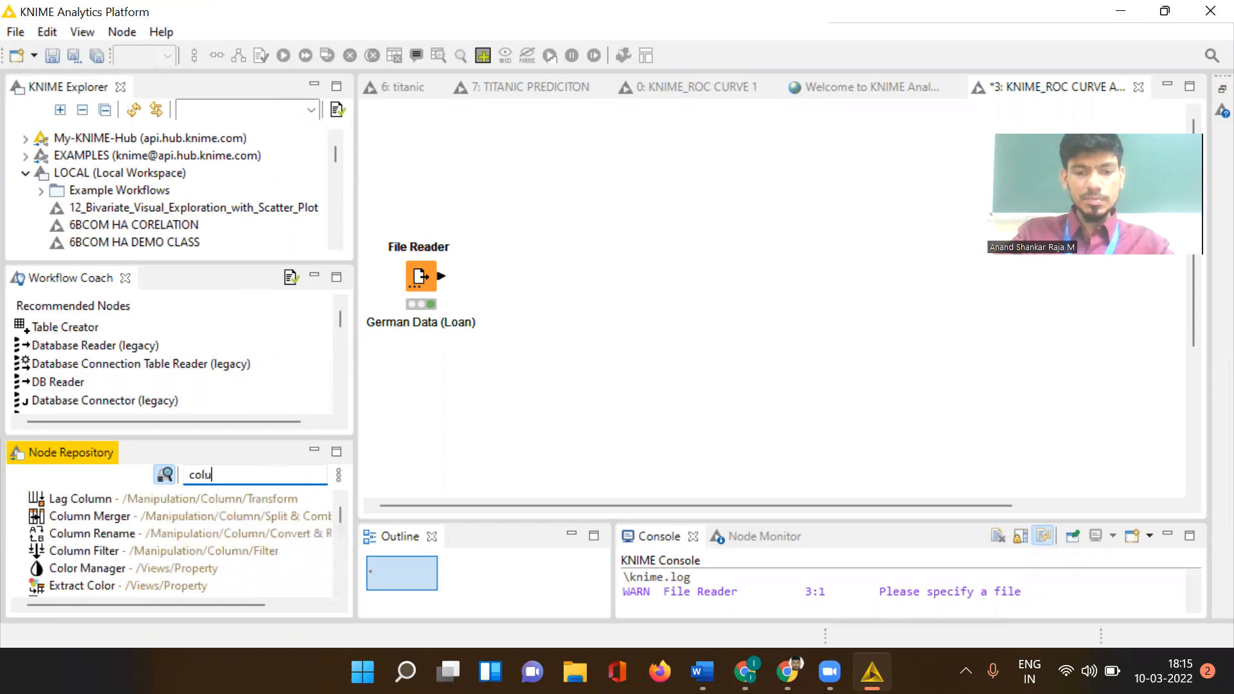
type("mn")
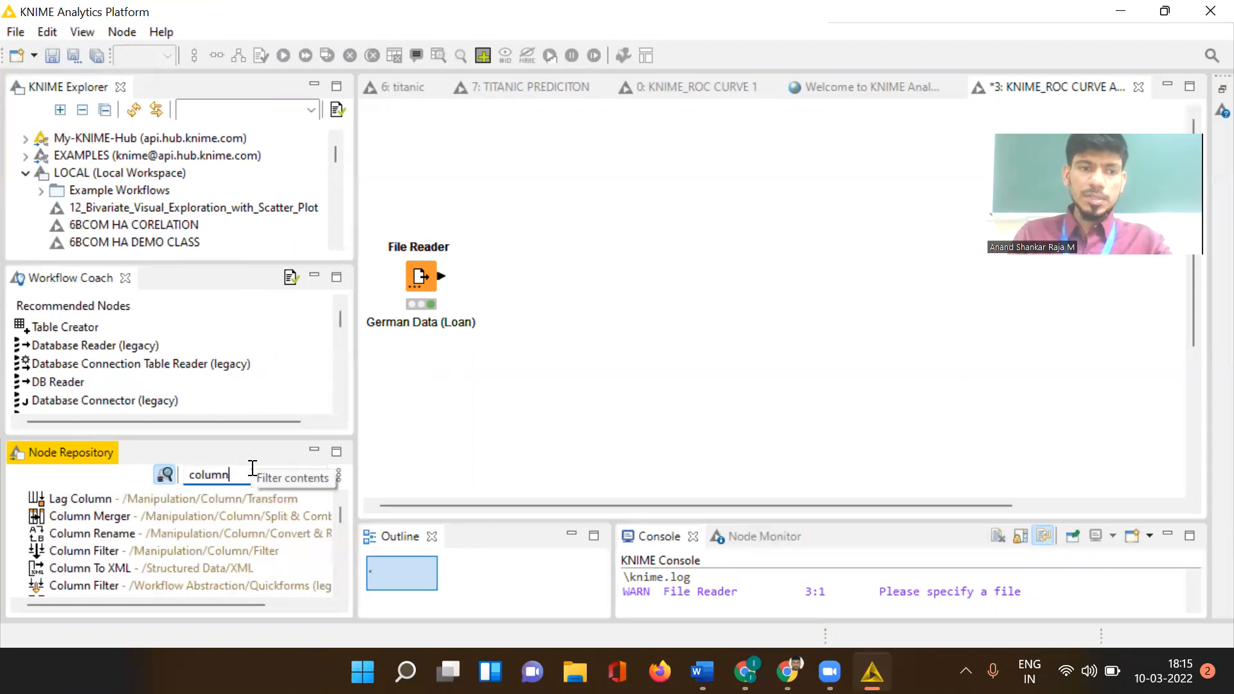
left_click_drag(86, 553, 550, 261)
left_click(586, 369)
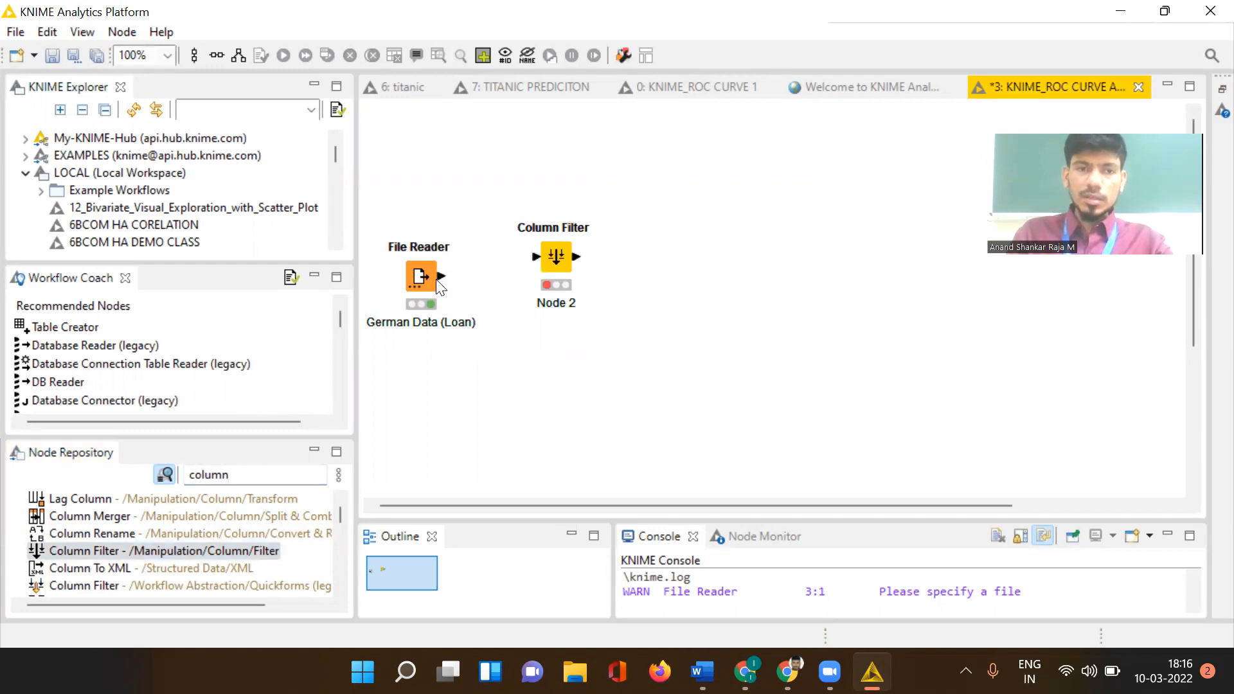
left_click_drag(441, 276, 536, 257)
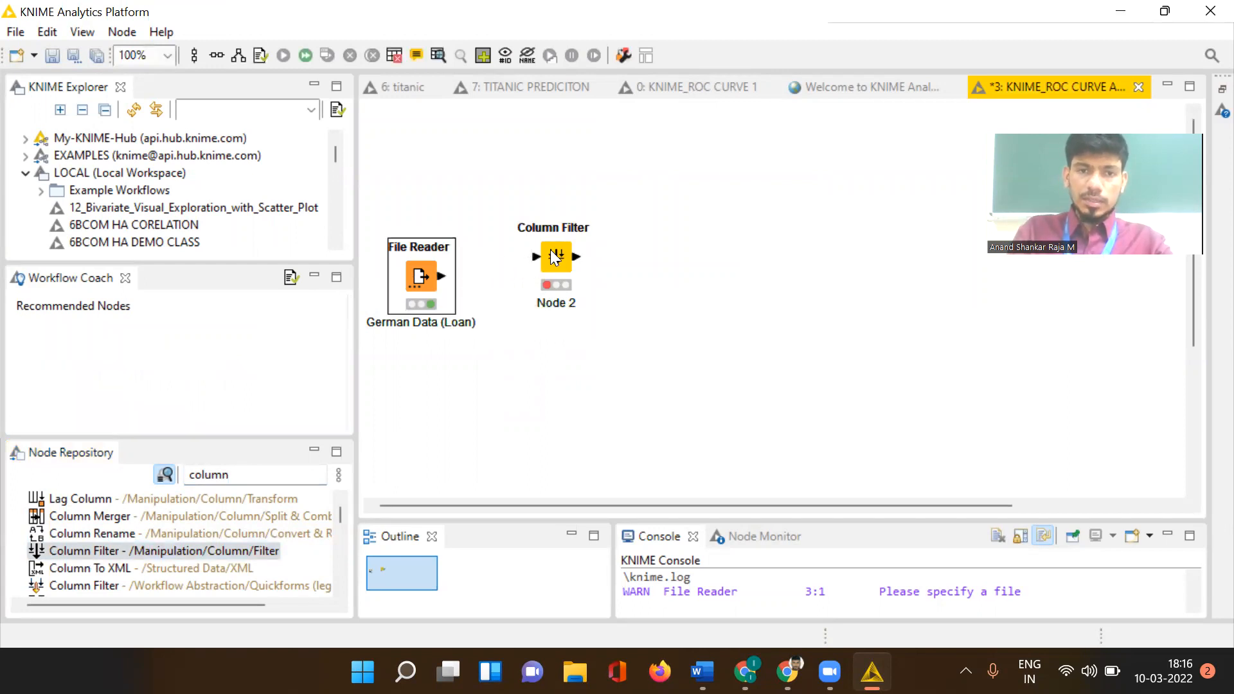
Rename the Column Filter node's label to "Column filter"
left_click(569, 306)
key("BackSpace")
type("Col")
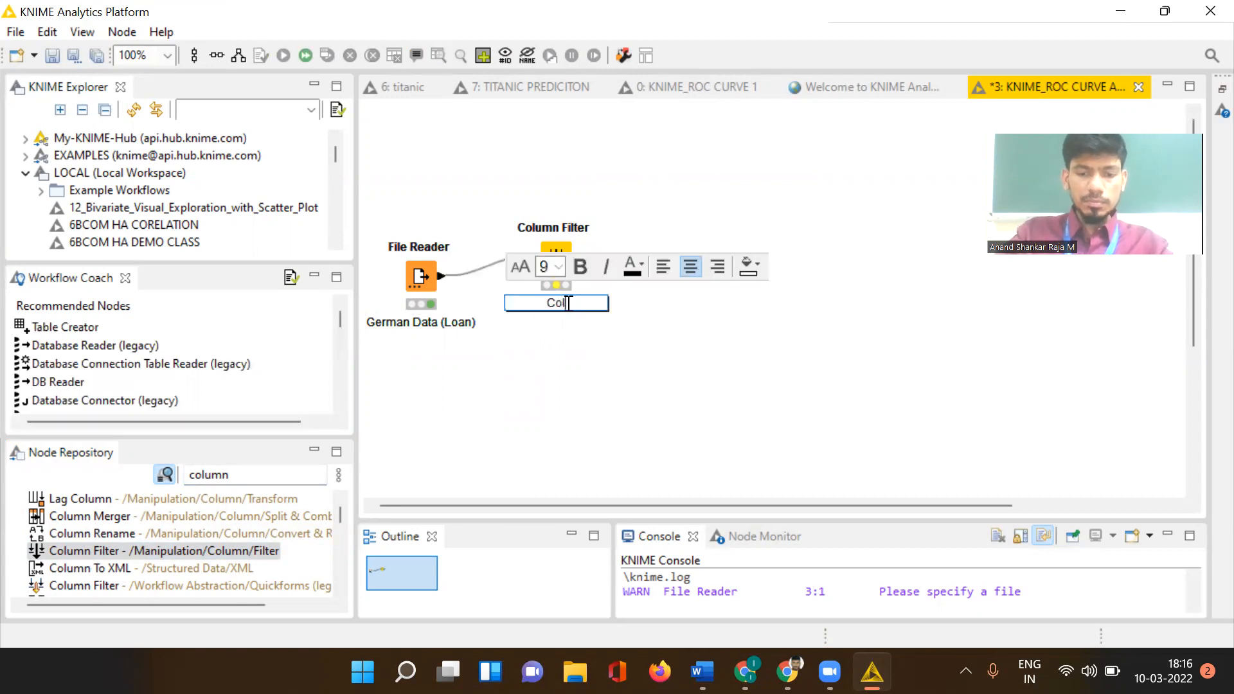
type("umn filter")
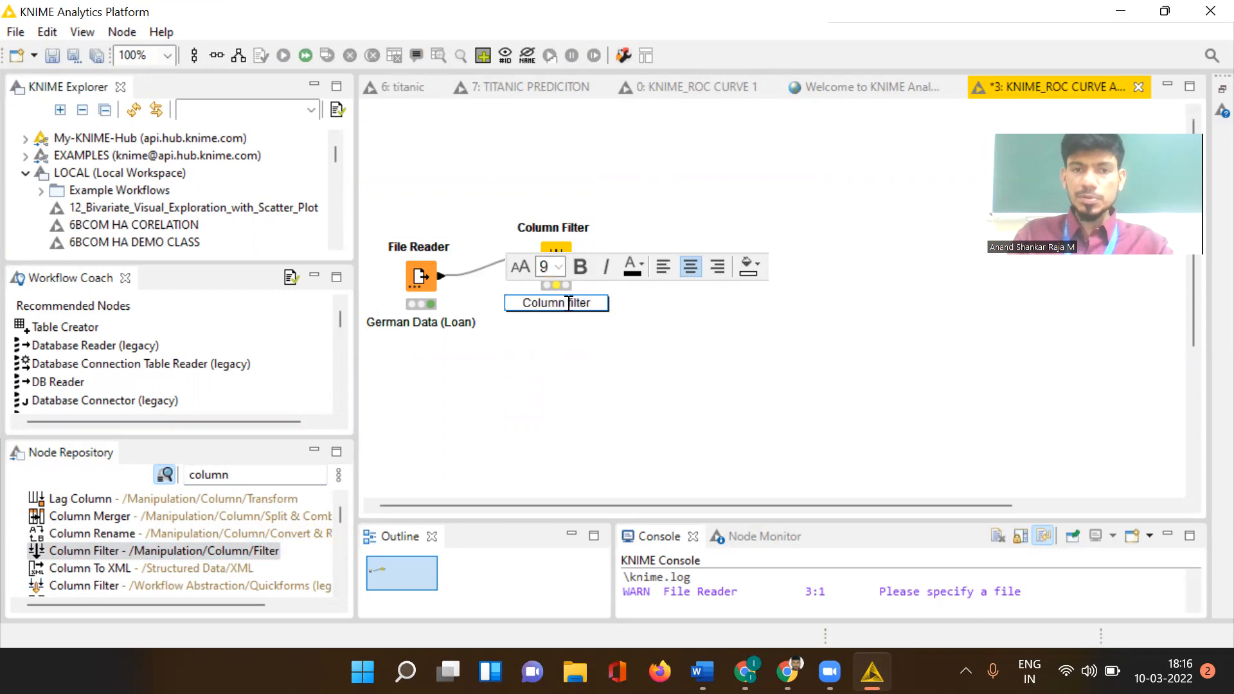
left_click(598, 381)
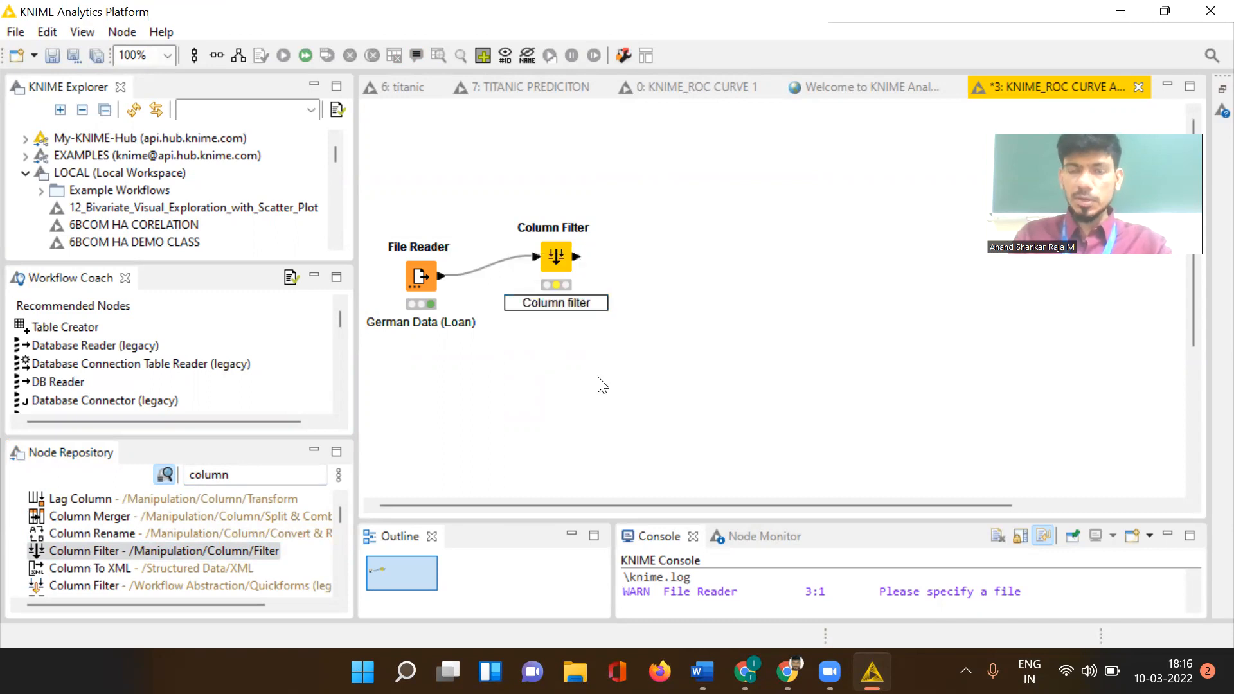
Configure the Column Filter to exclude Purpose, Married for how many years and Personal details with Gender, and apply the settings
right_click(562, 256)
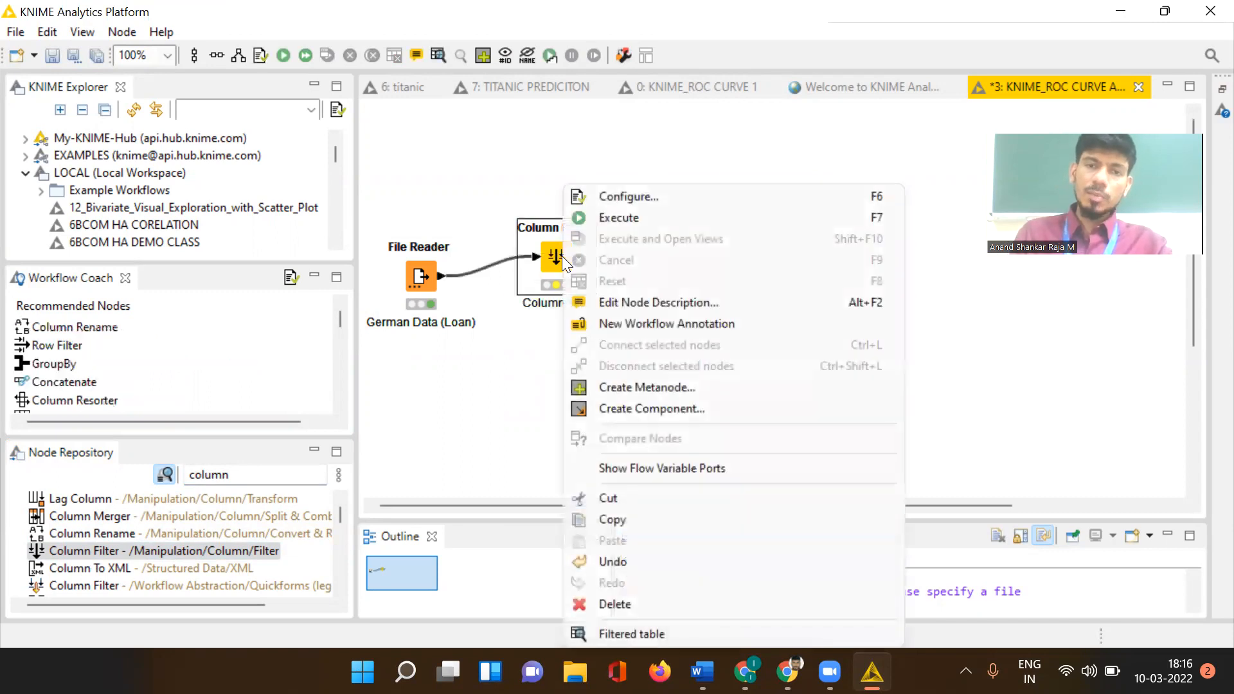
left_click(592, 197)
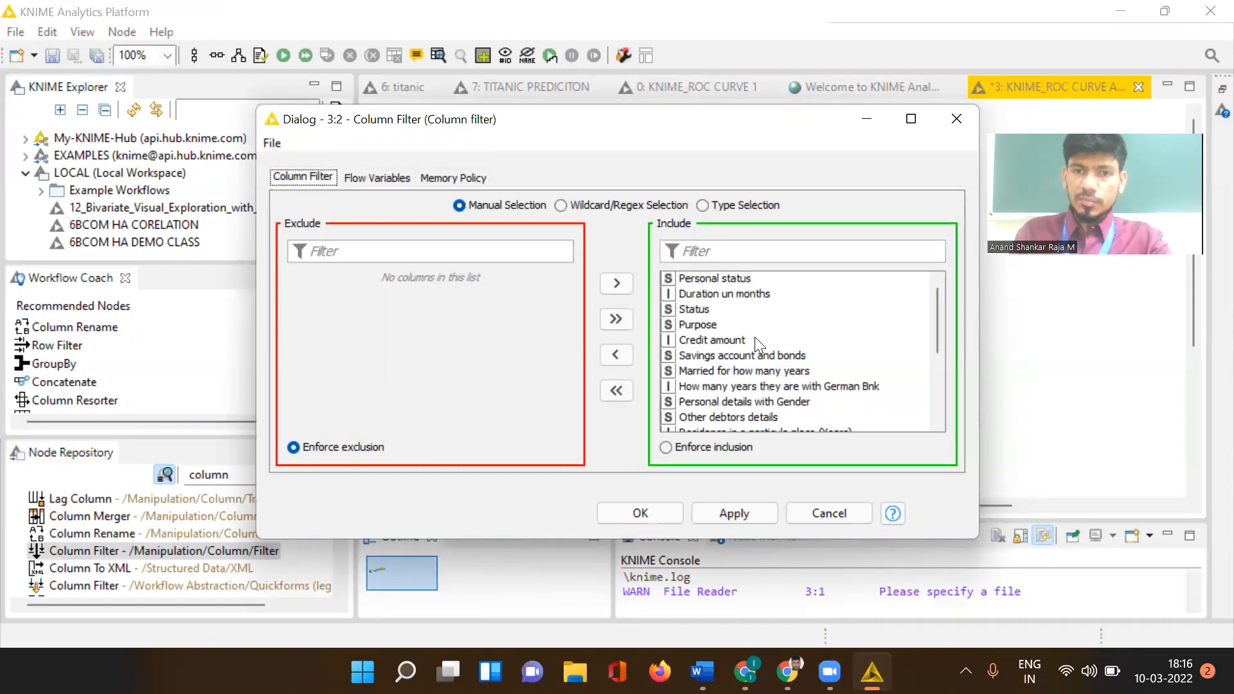
left_click(694, 326)
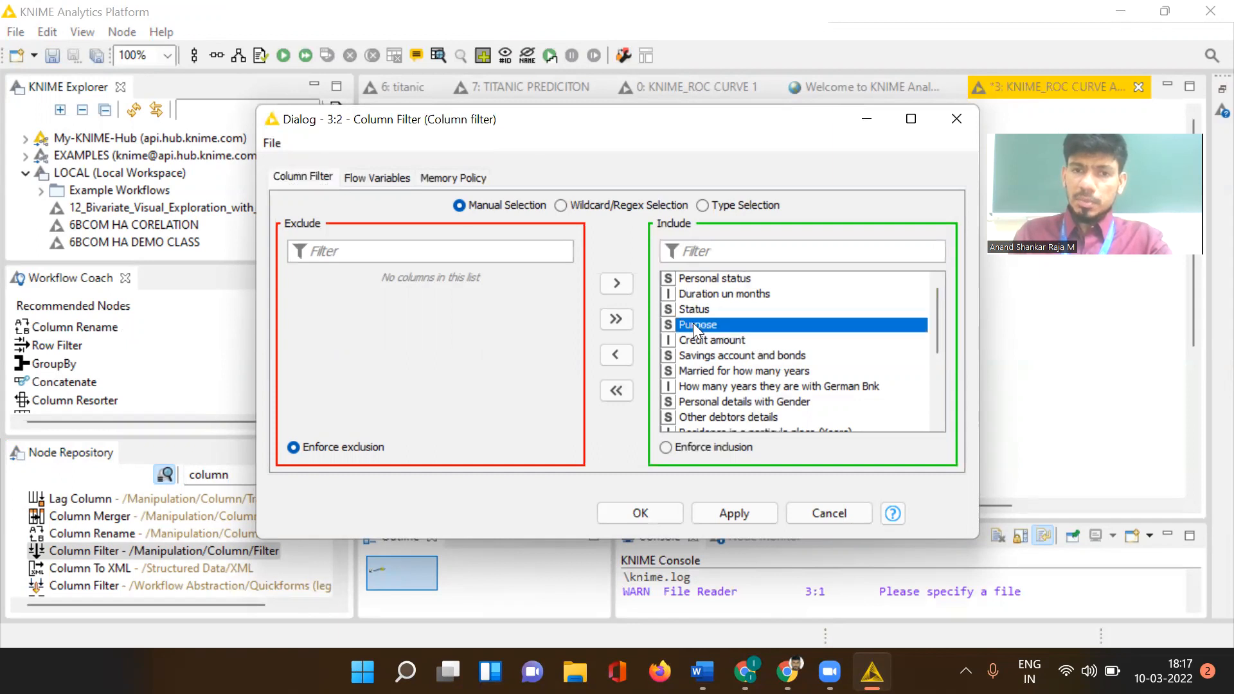
left_click(620, 356)
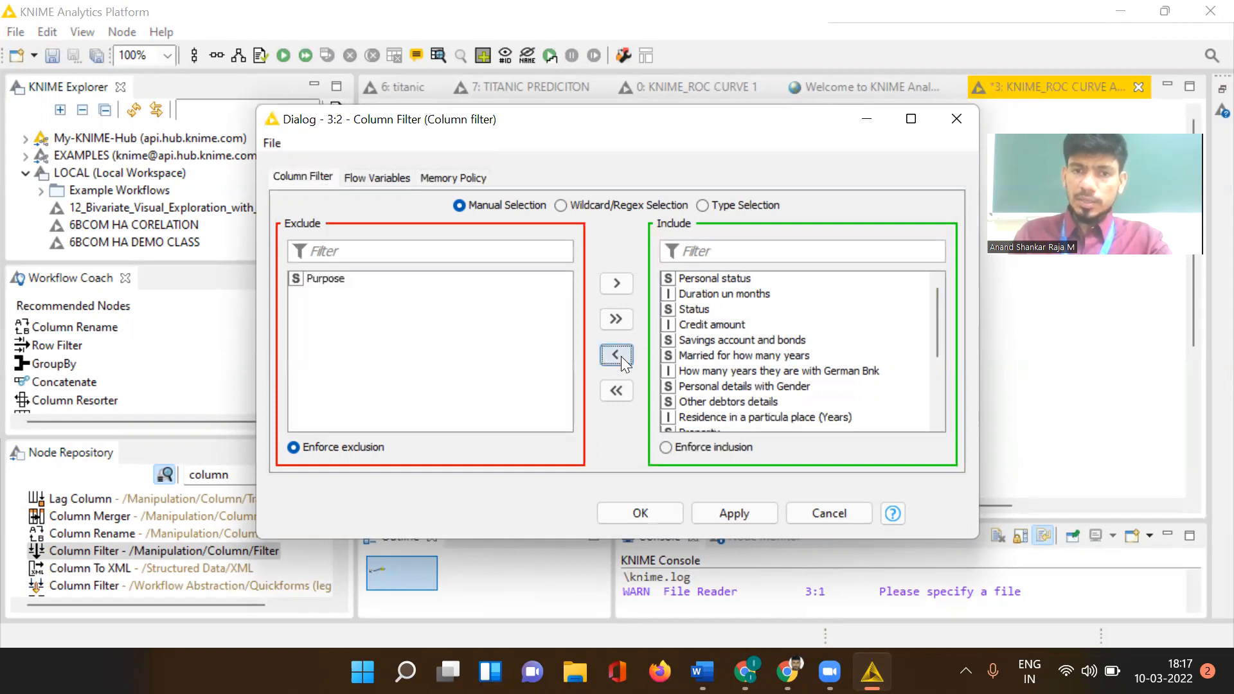
left_click(690, 355)
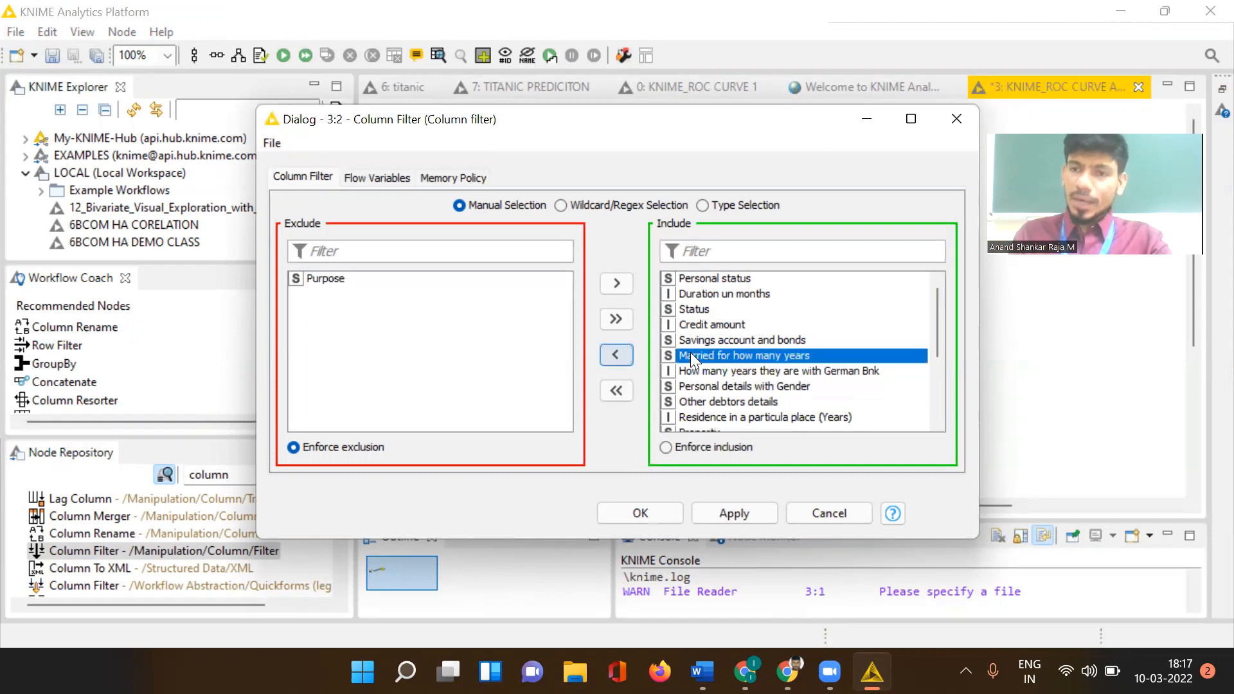
left_click(615, 355)
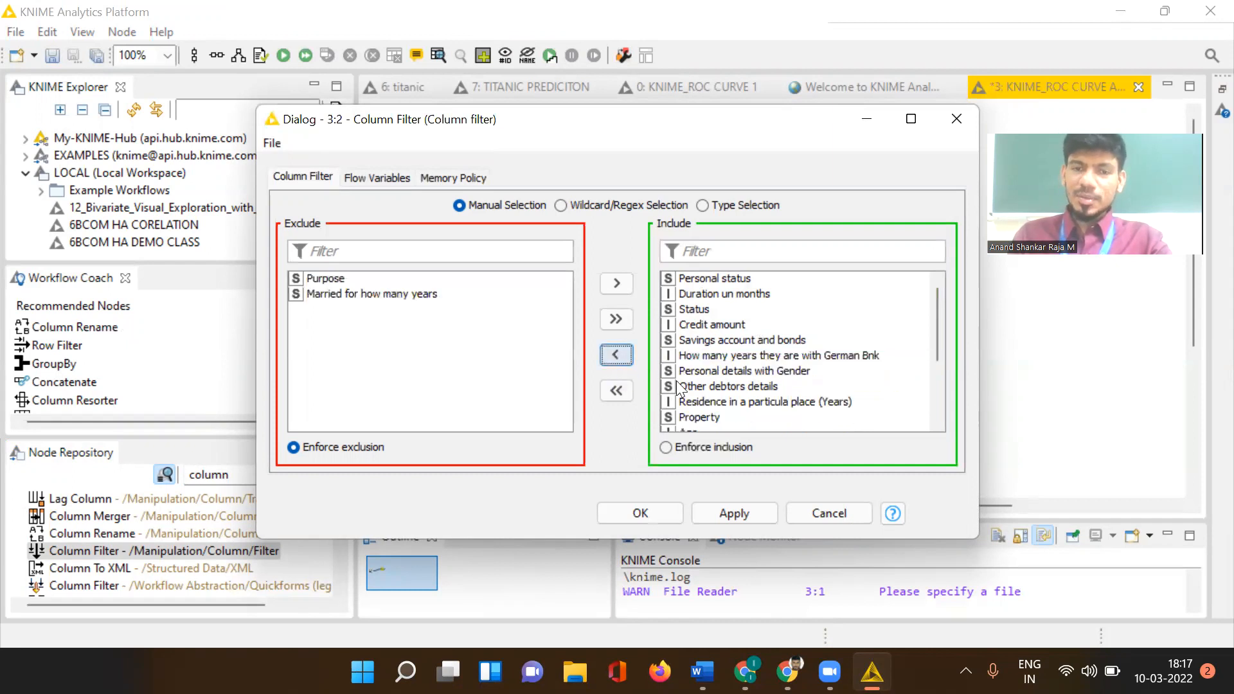
left_click(715, 373)
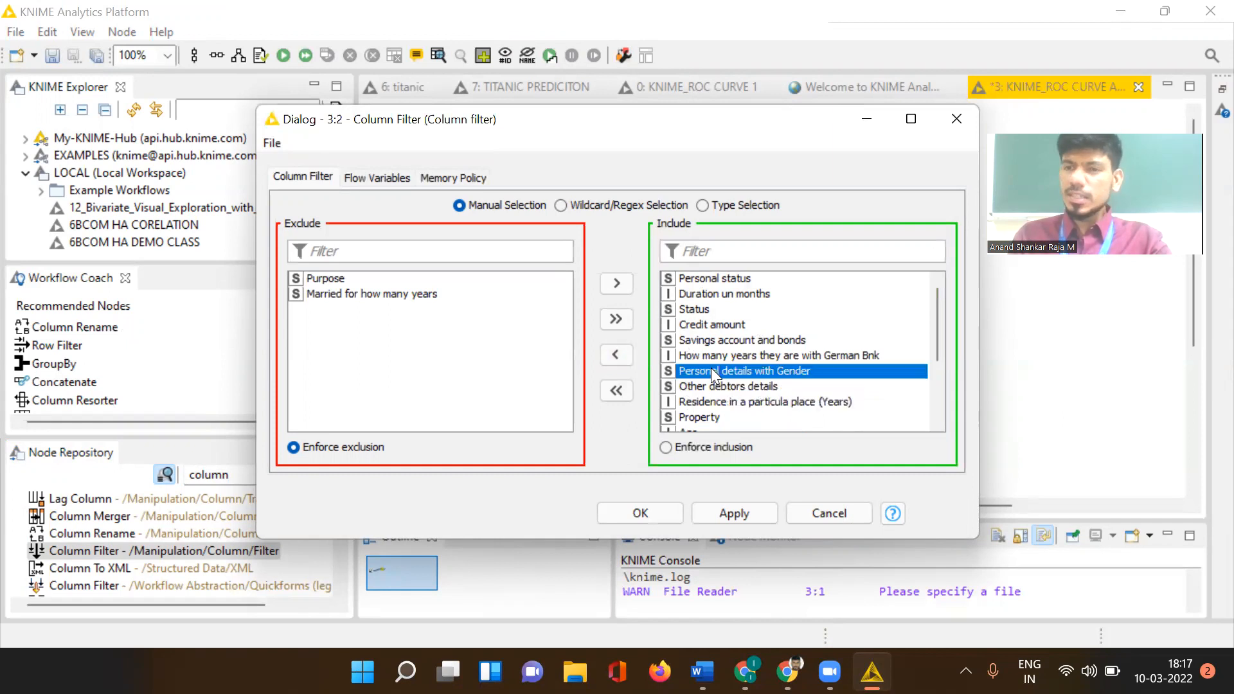
left_click(622, 348)
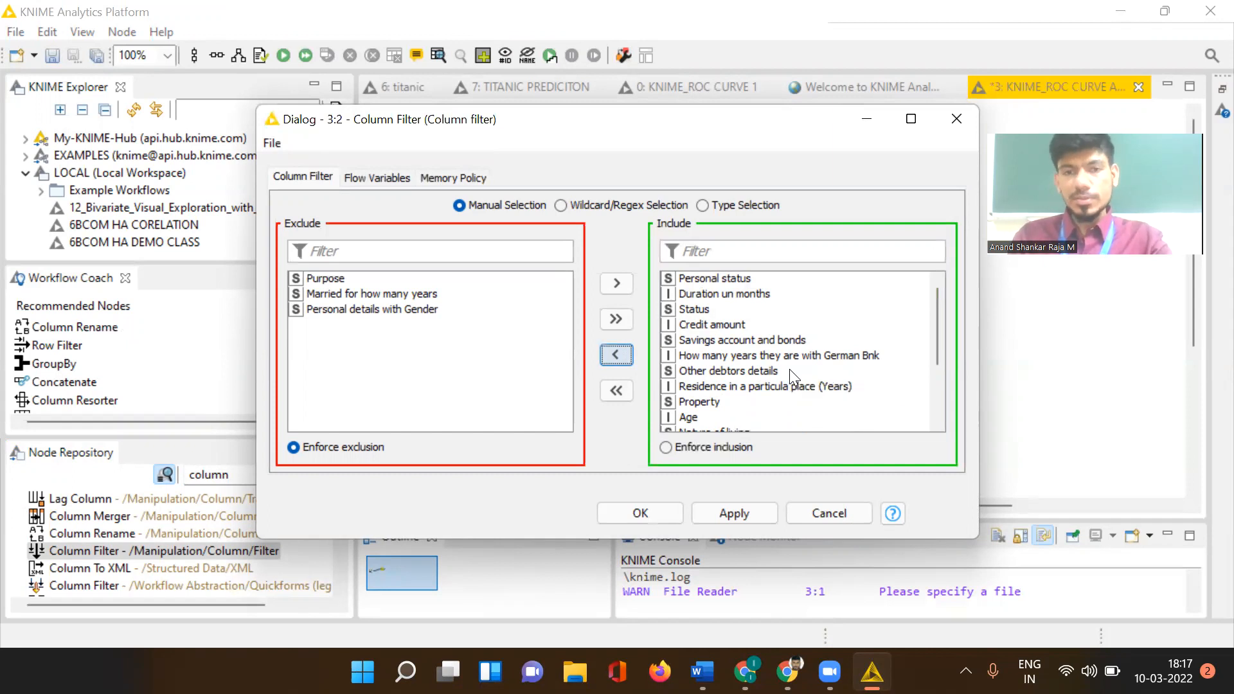
left_click(701, 514)
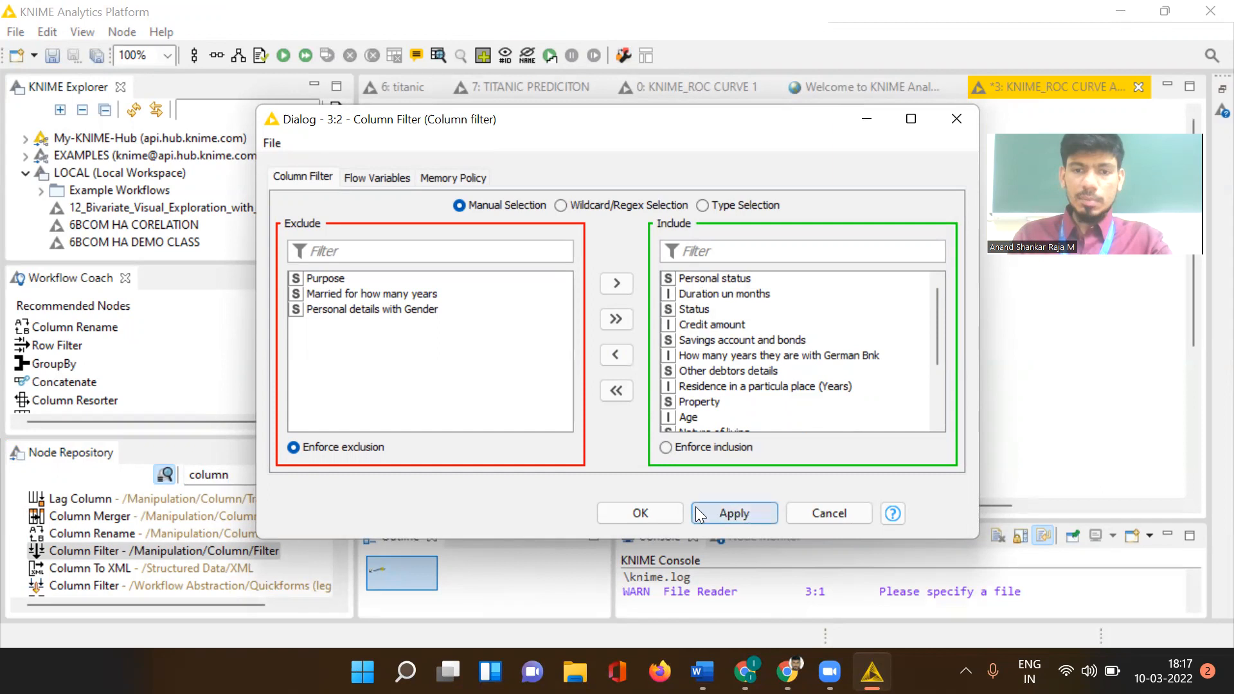
left_click(656, 510)
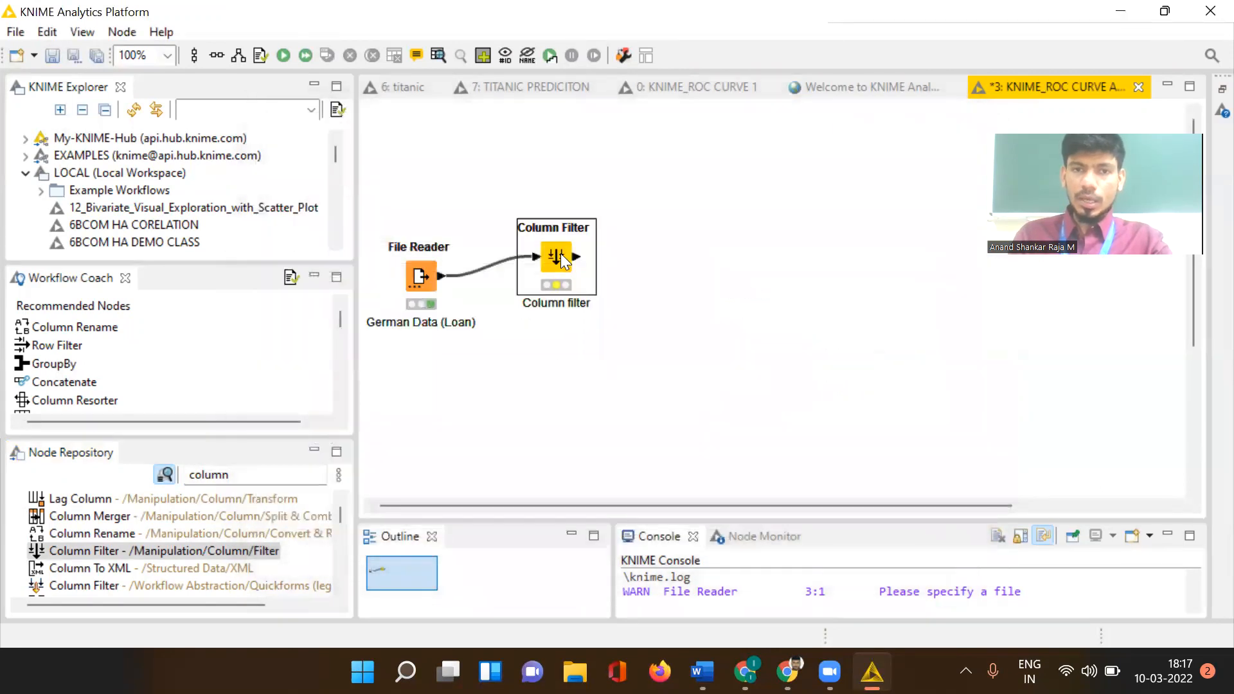
Execute the Column Filter node and check the columns of its filtered table, closing the table when done
right_click(562, 260)
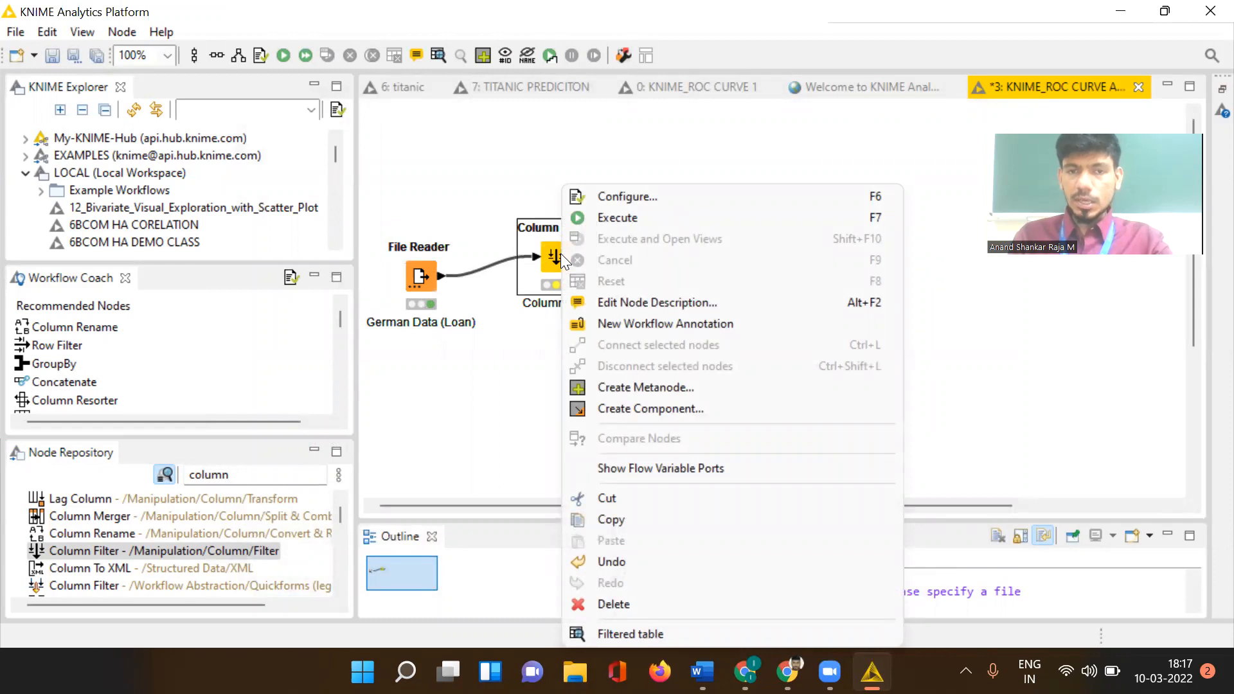
left_click(617, 222)
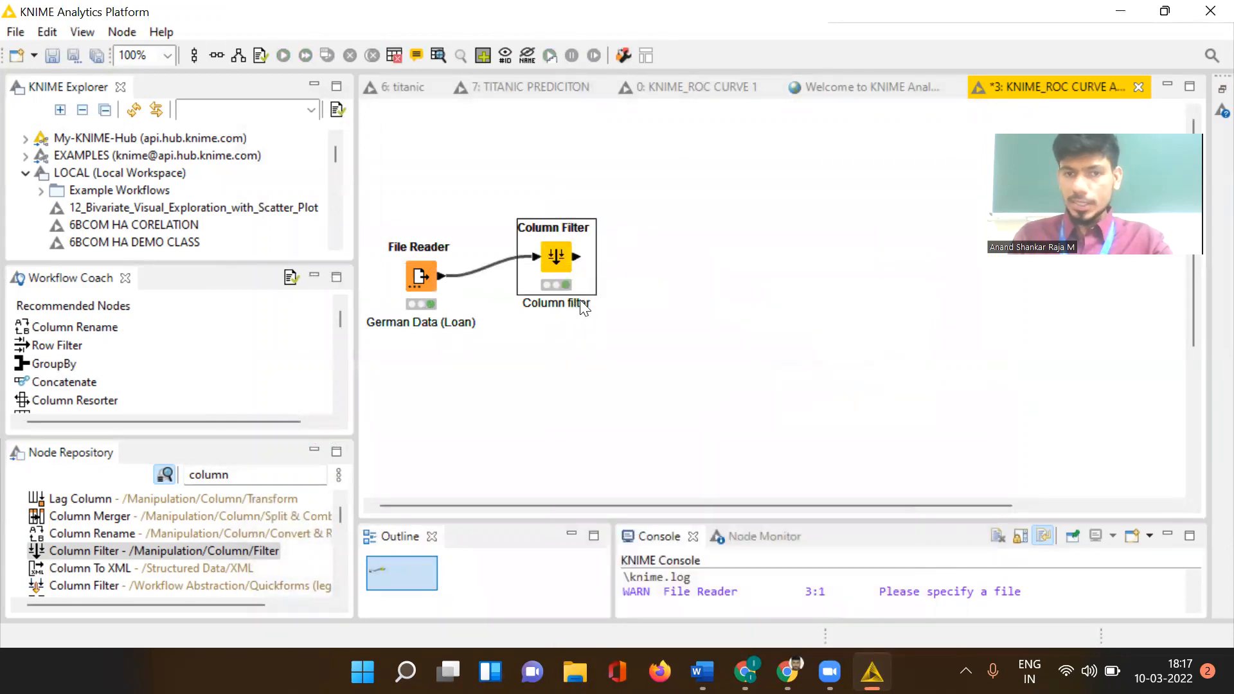
right_click(557, 263)
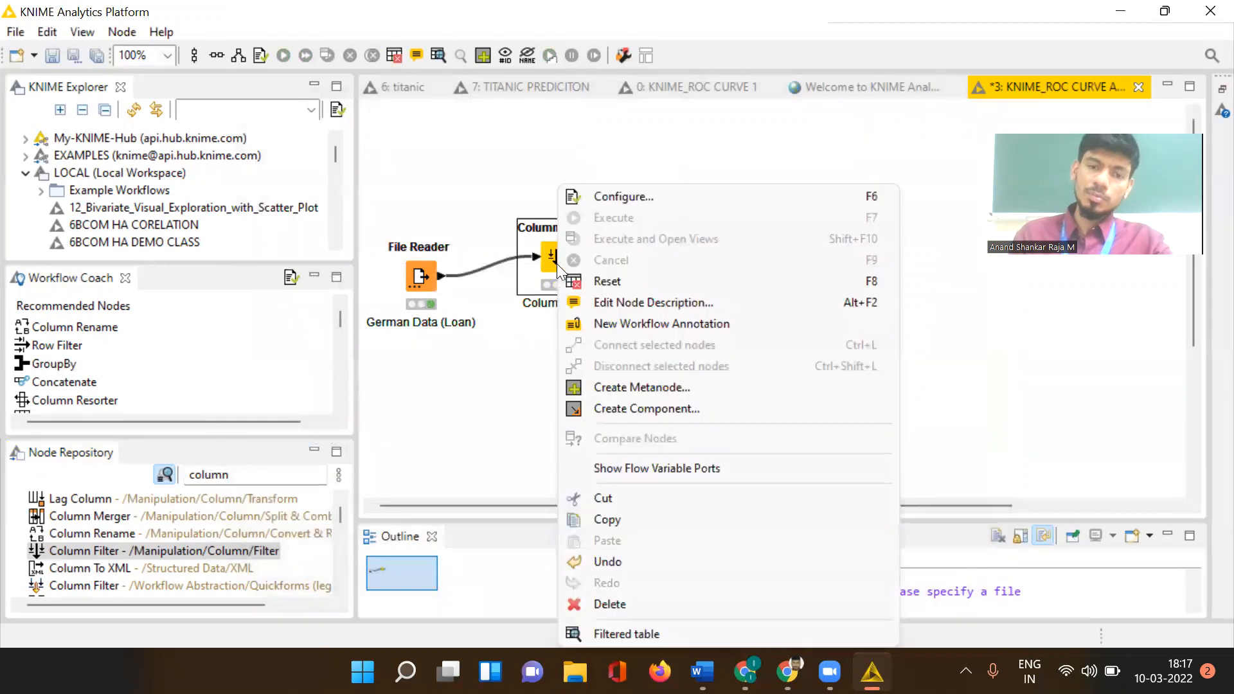
left_click(613, 635)
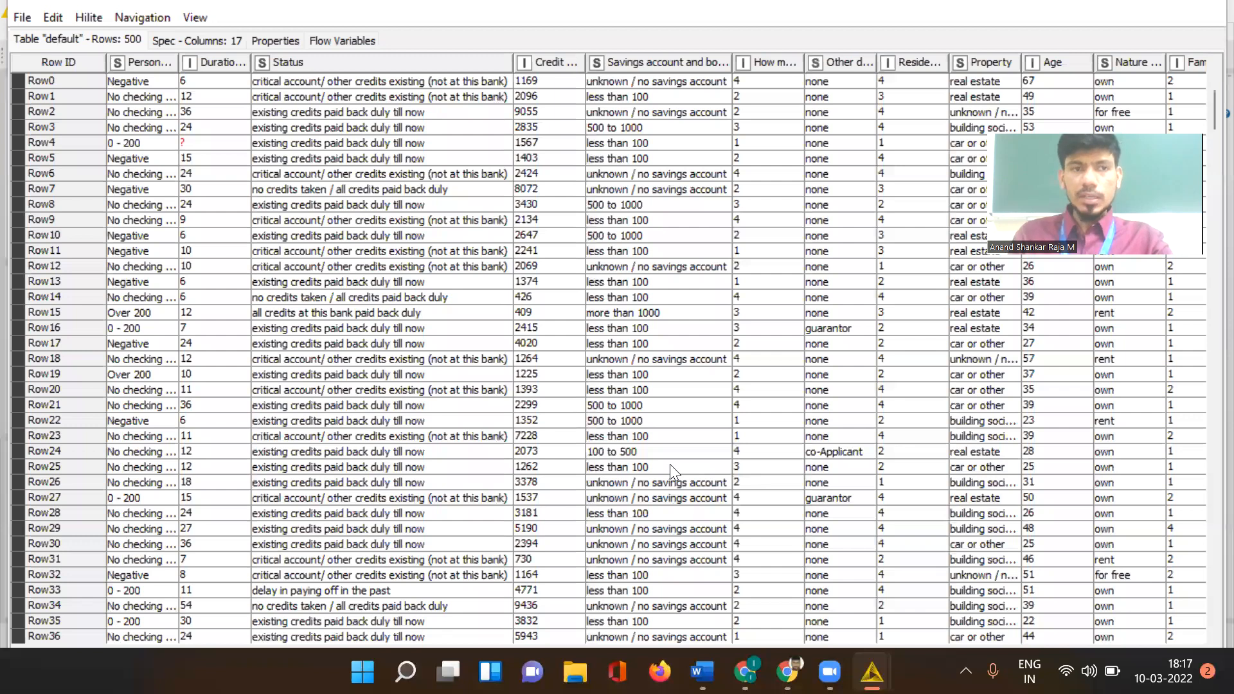
scroll(556, 363, "right", 5)
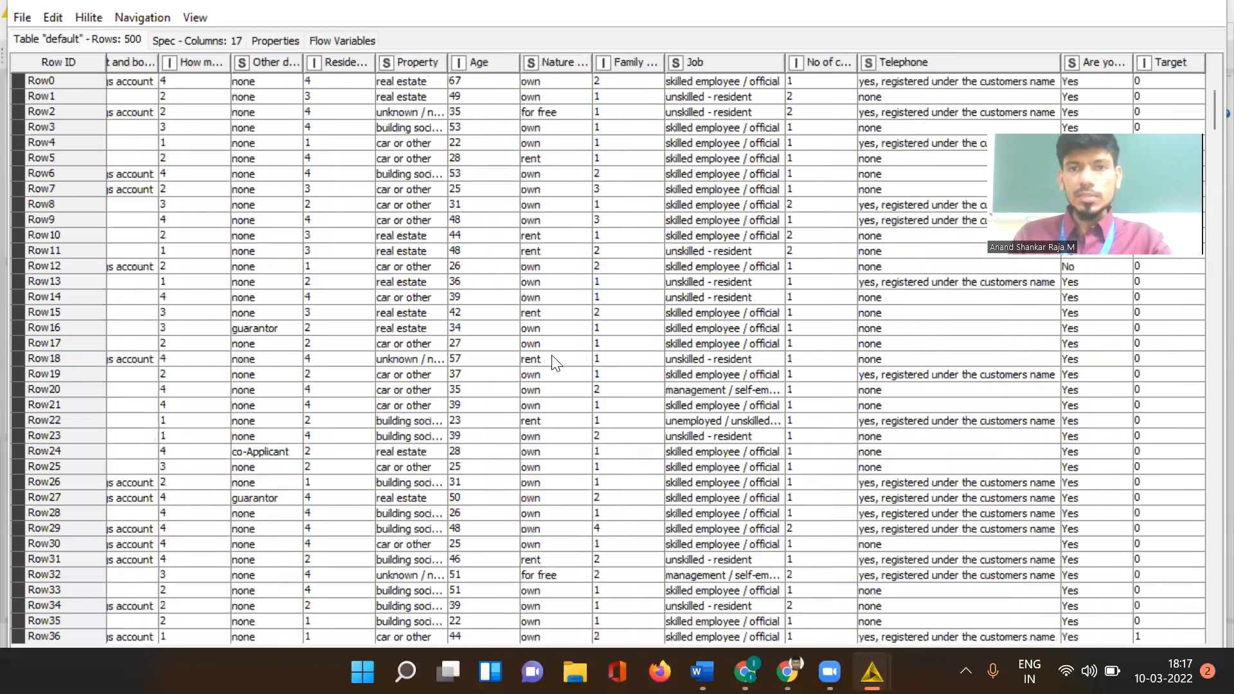
scroll(230, 50, "left", 5)
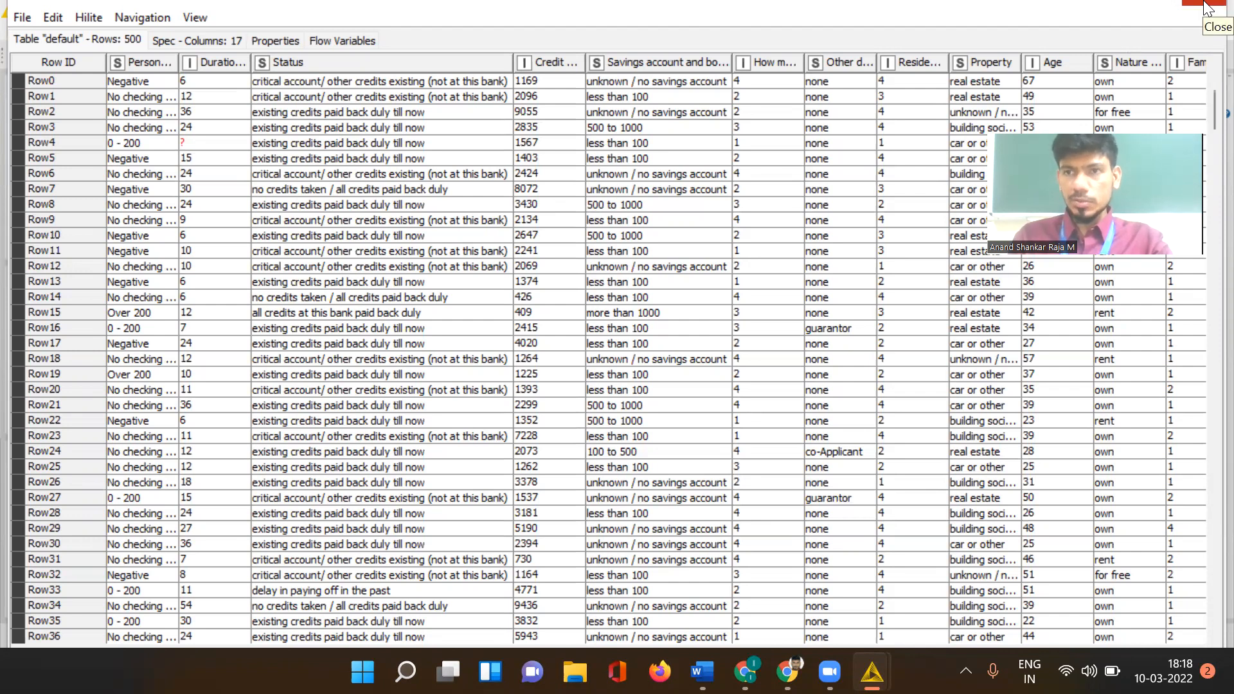
left_click(1206, 8)
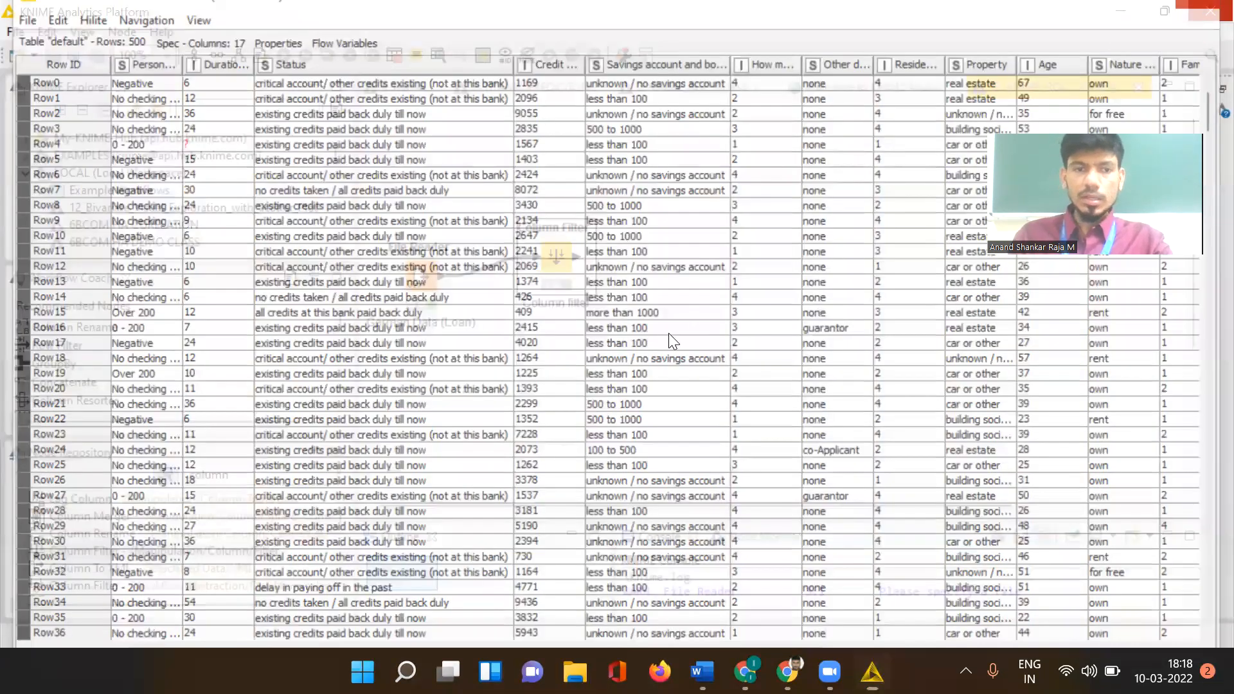
Search the node repository for "number" and add the Number To String node to the workflow beside the Column Filter
left_click(309, 467)
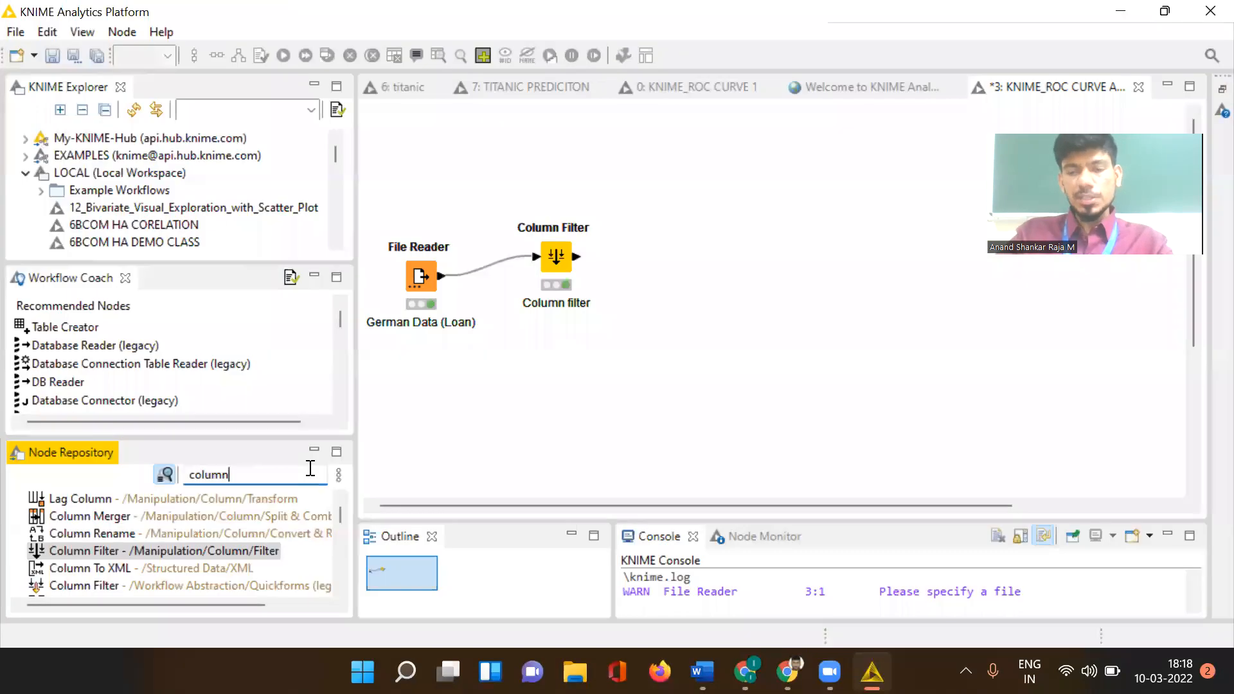
key("BackSpace")
key("BackSpace")
key("BackSpace")
key("BackSpace")
key("BackSpace")
key("BackSpace")
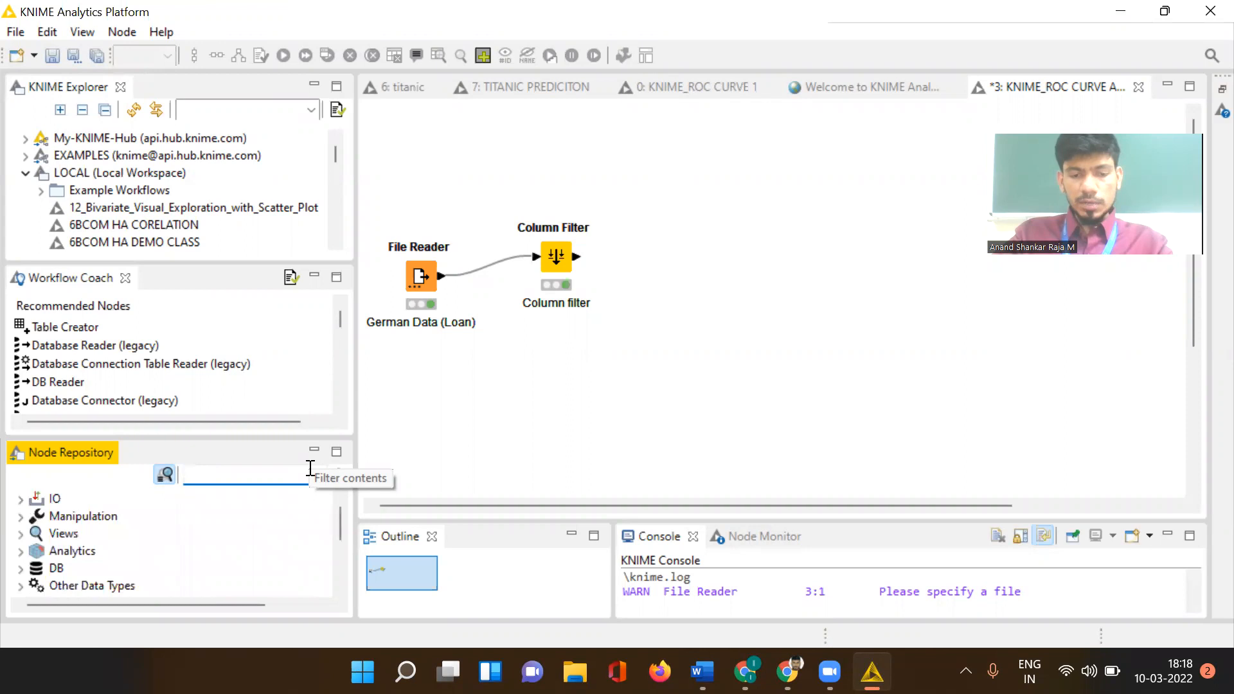
type("number")
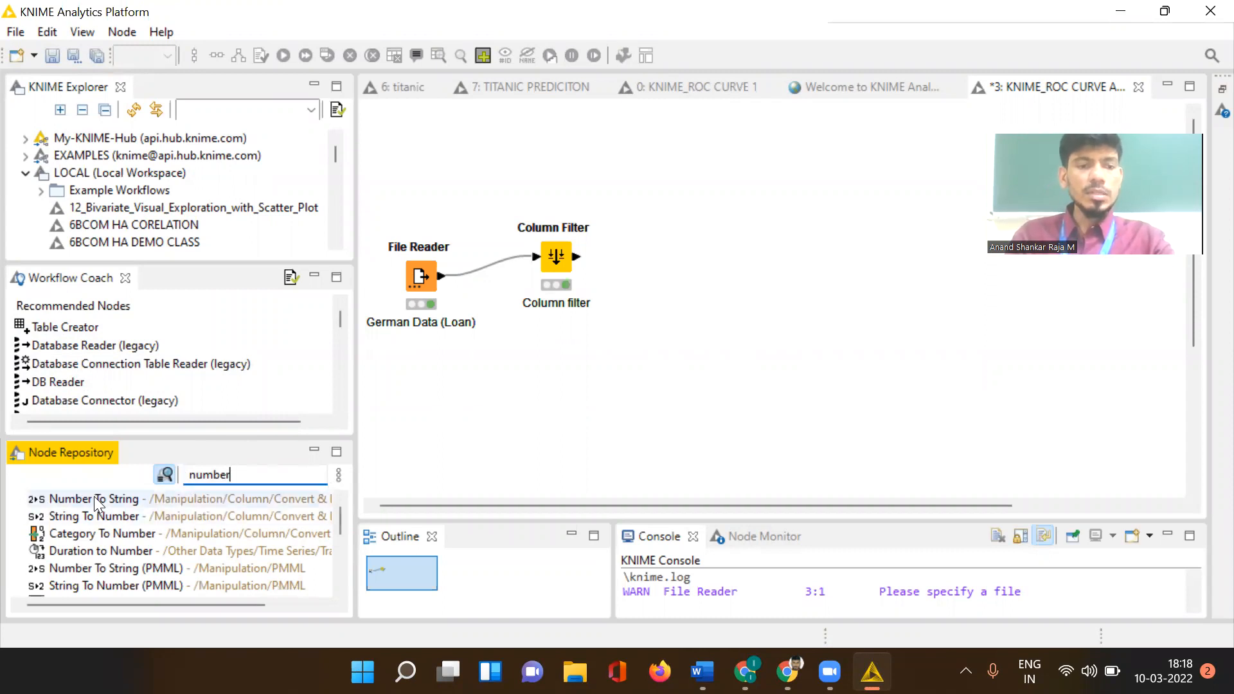
left_click_drag(99, 499, 706, 242)
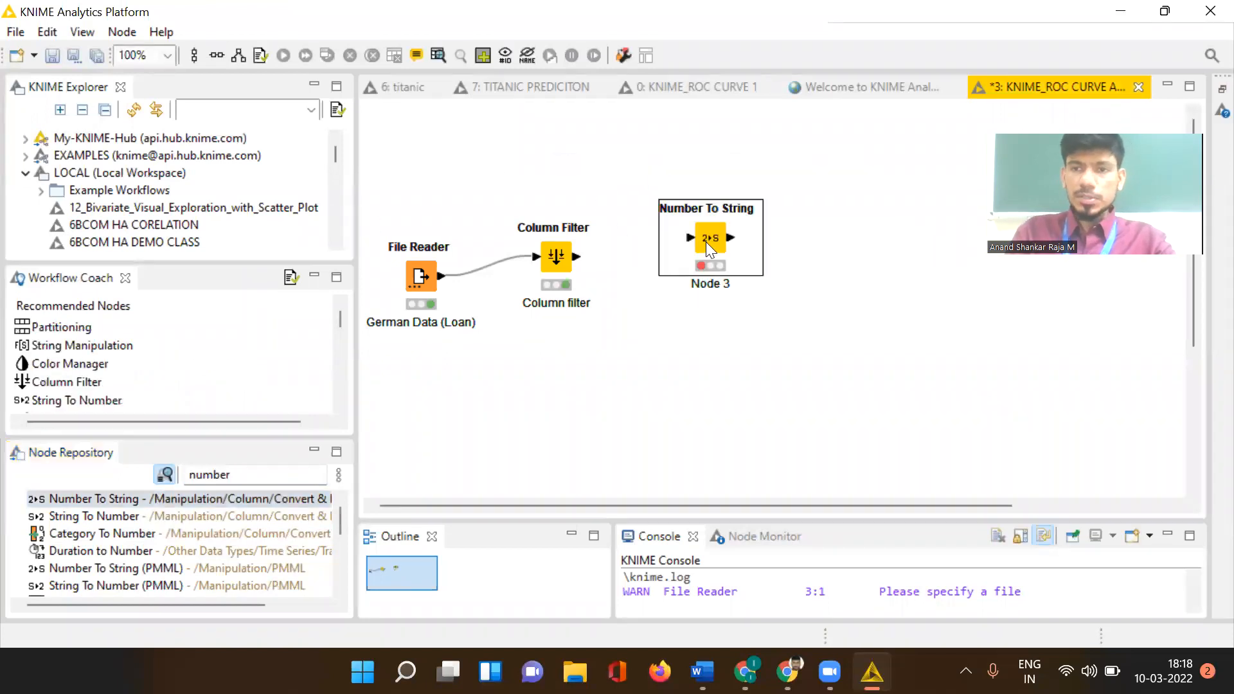
Rename the Number To String node's label to "Number to string" and connect the Column Filter's output to it
left_click(705, 285)
key("BackSpace")
type("N")
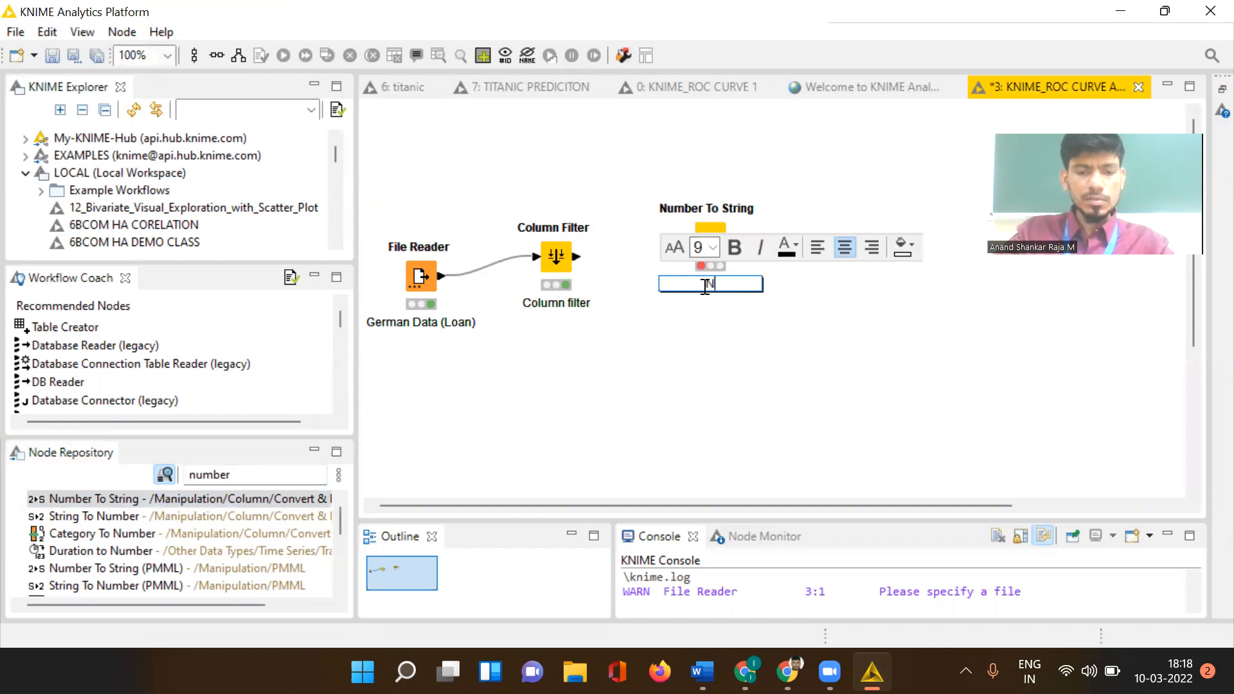
type("umber to string")
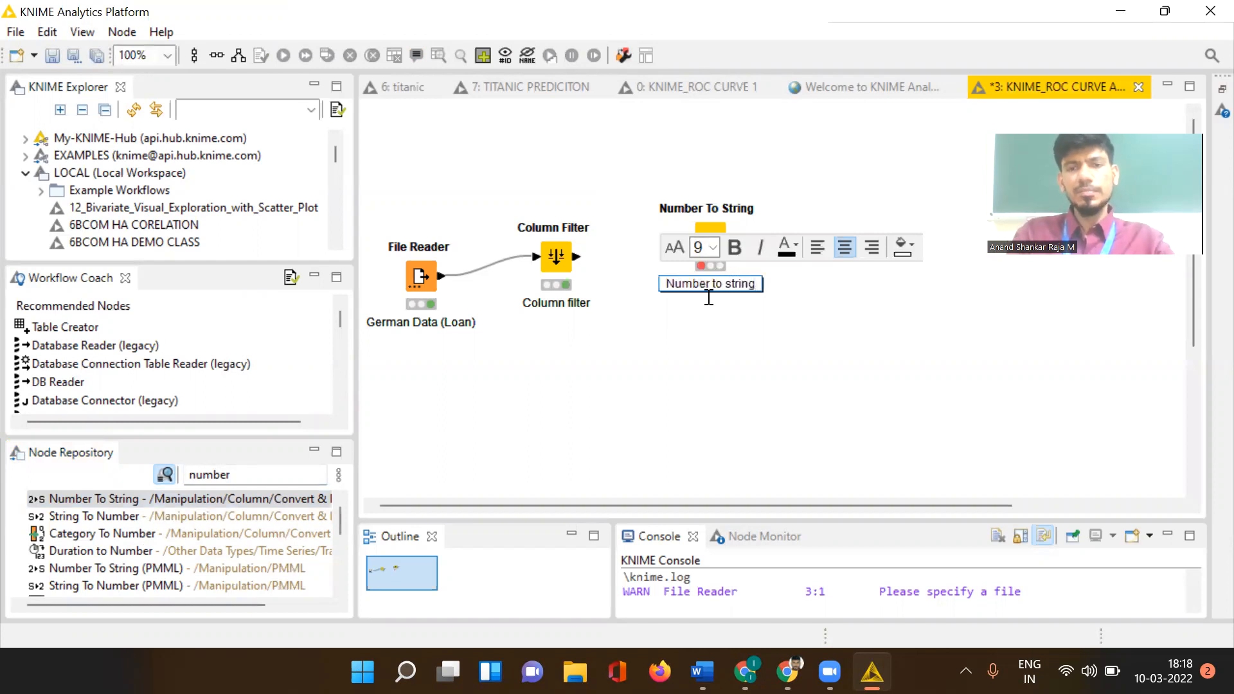
left_click(728, 376)
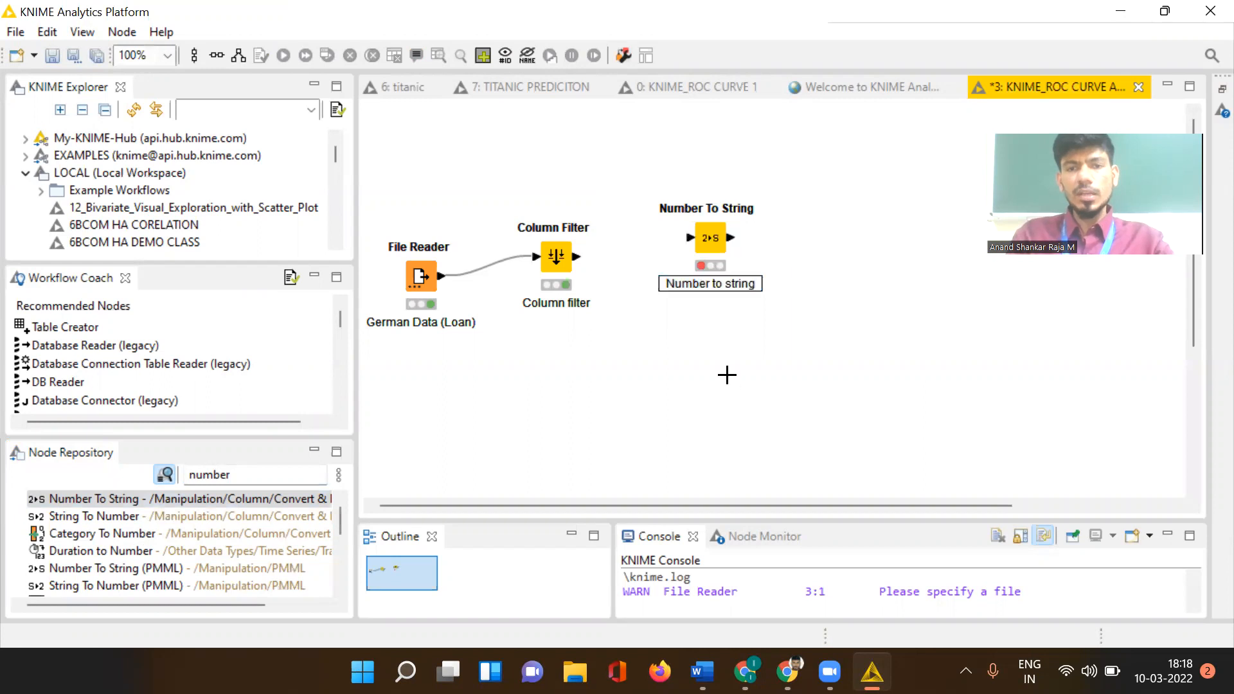
left_click_drag(577, 259, 705, 238)
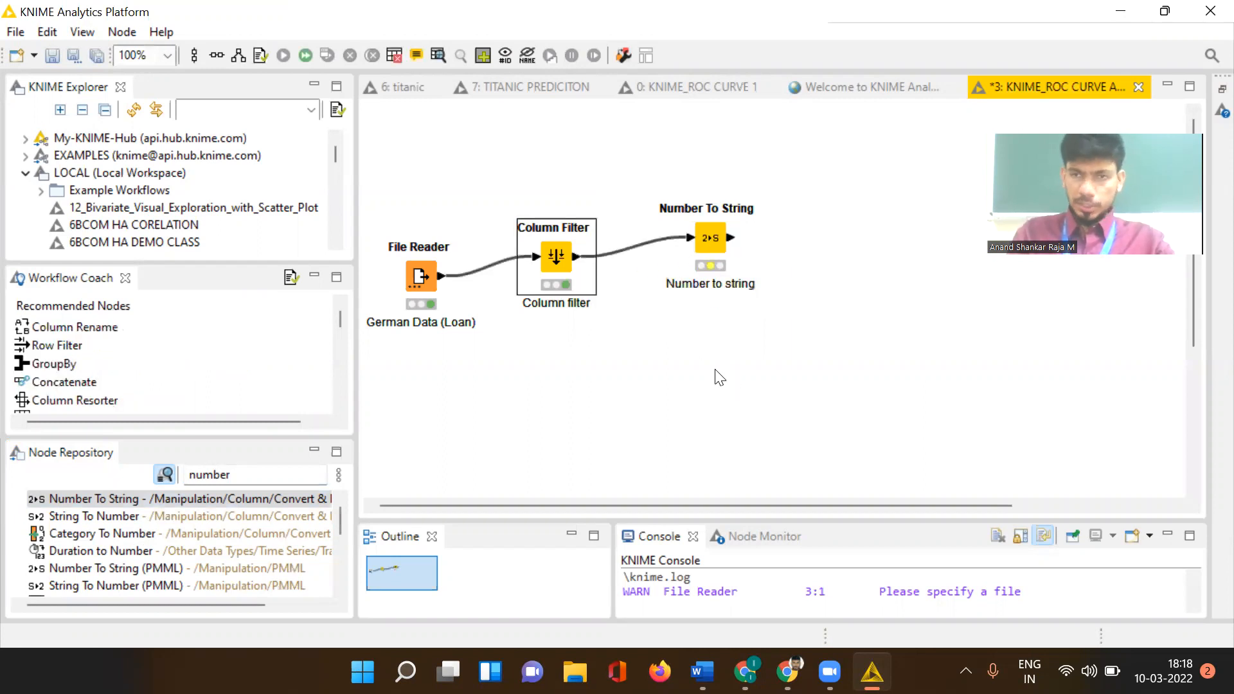
left_click(711, 386)
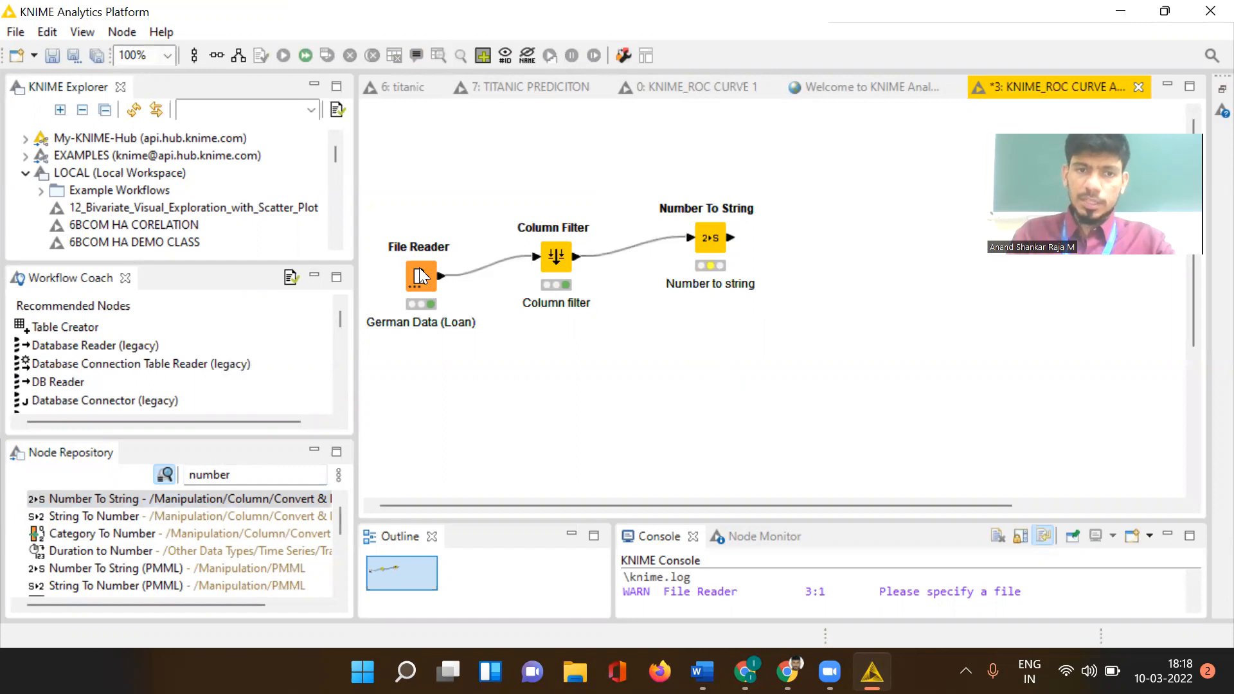
Inspect the Target column and its data type in the Column Filter's filtered table, closing the table when done
right_click(550, 257)
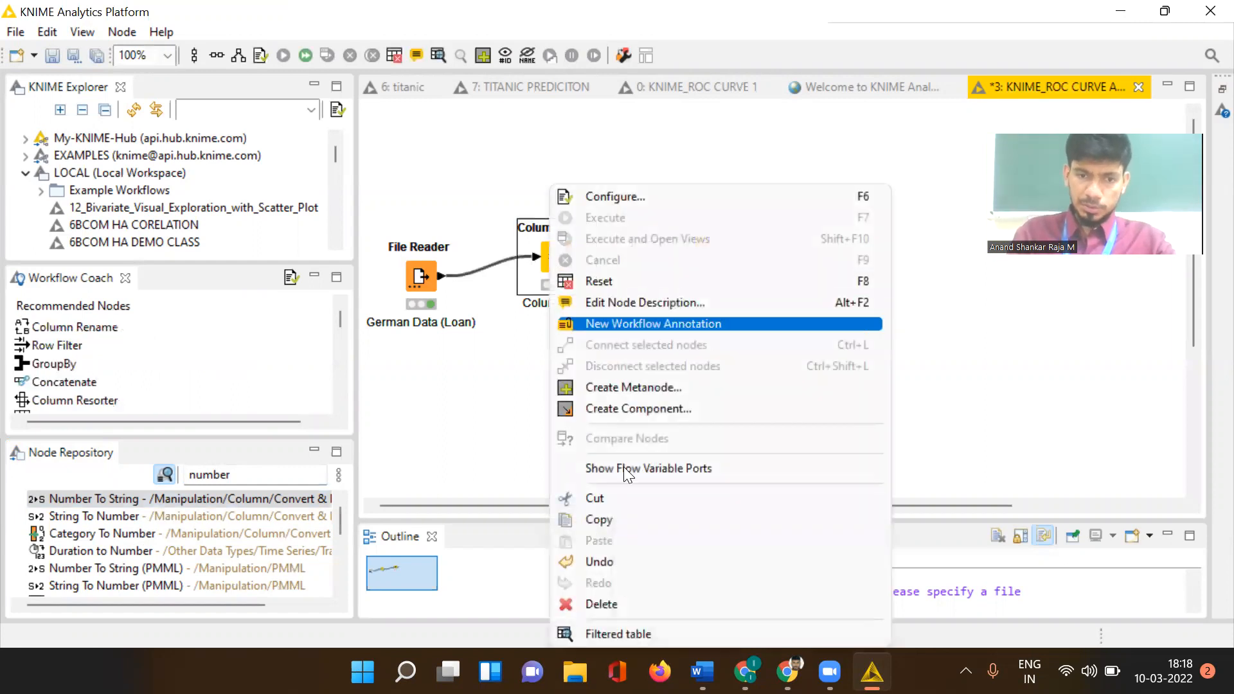
left_click(584, 633)
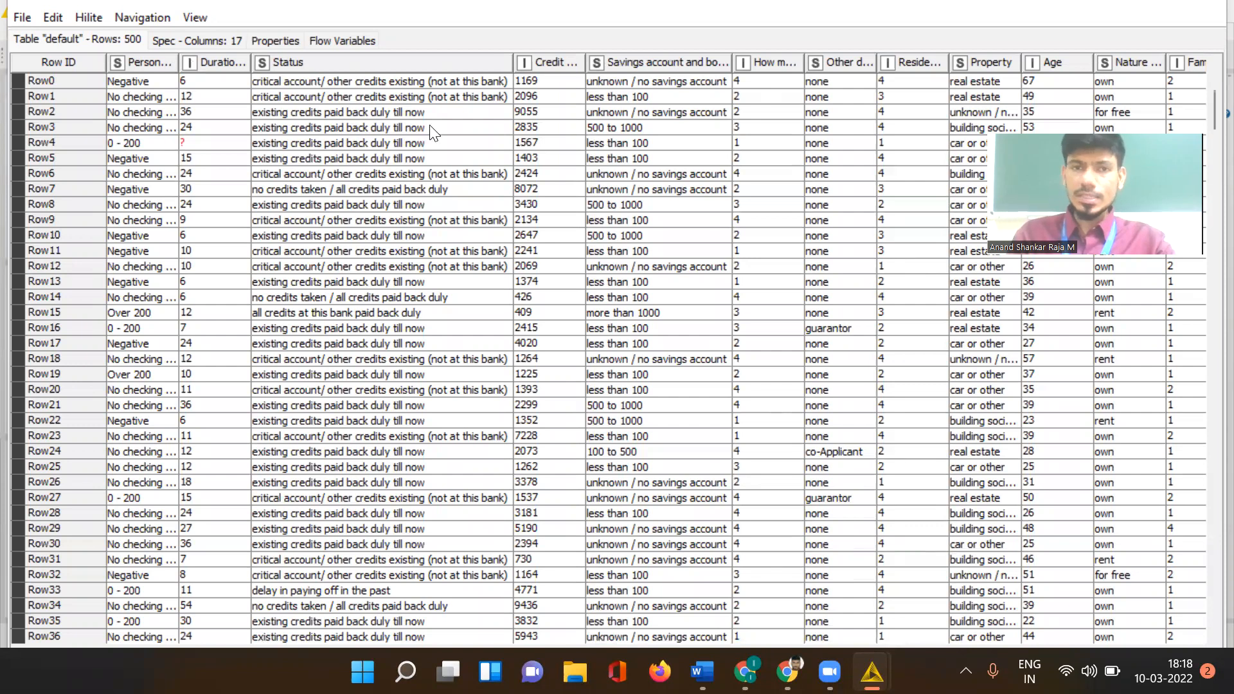
scroll(429, 124, "right", 5)
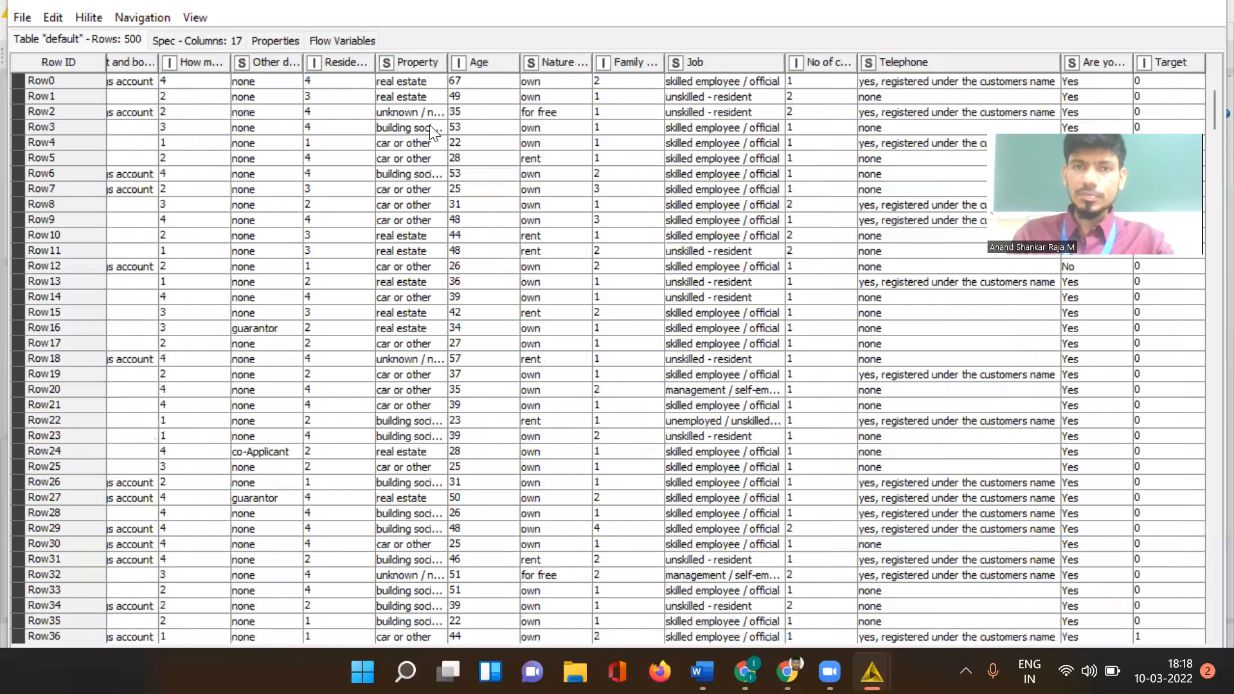
left_click(1170, 60)
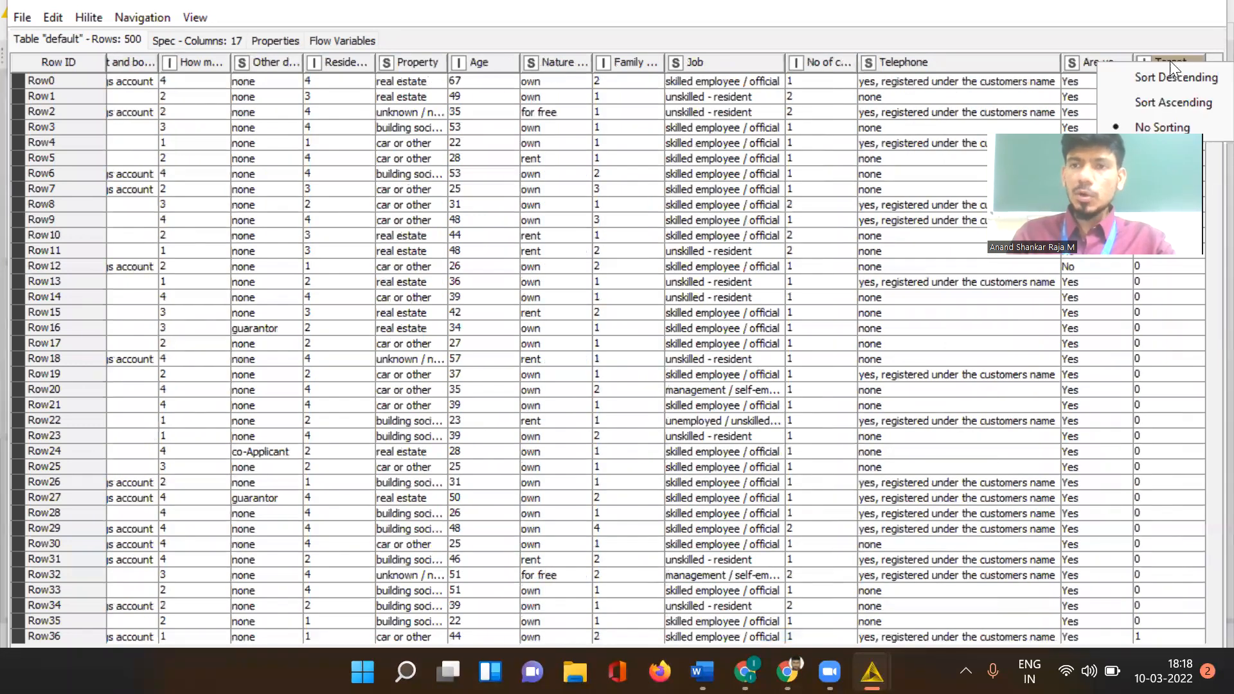
left_click(970, 115)
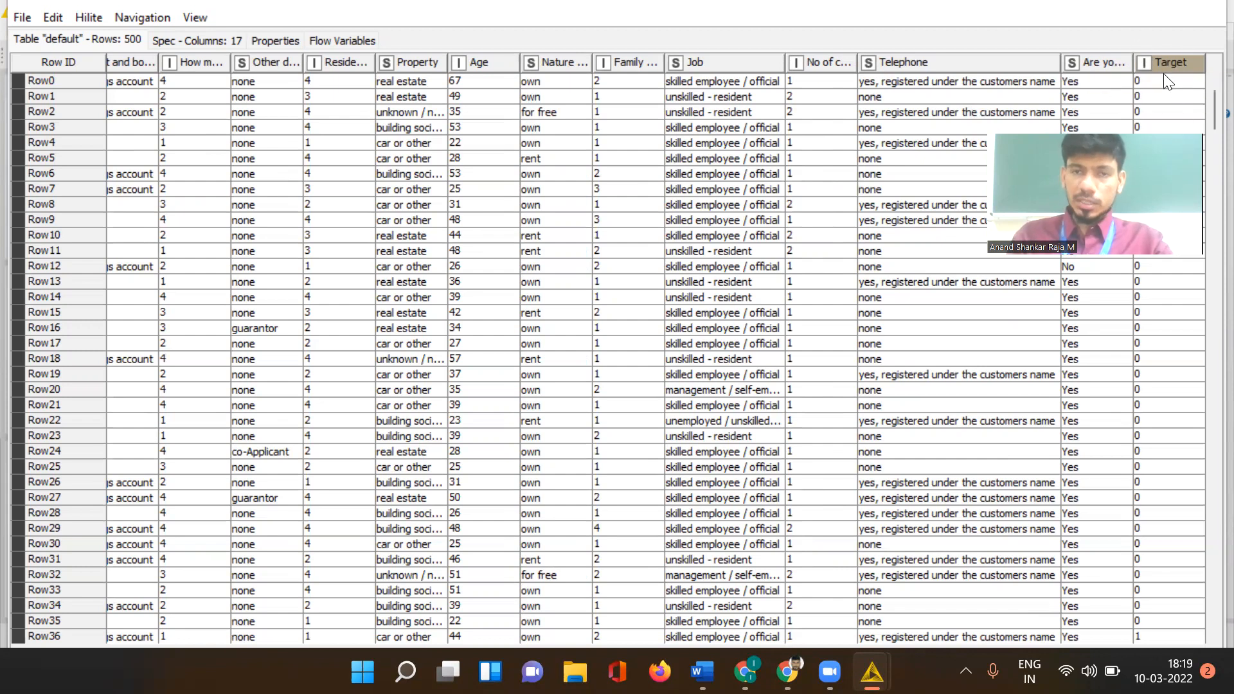
left_click(1204, 8)
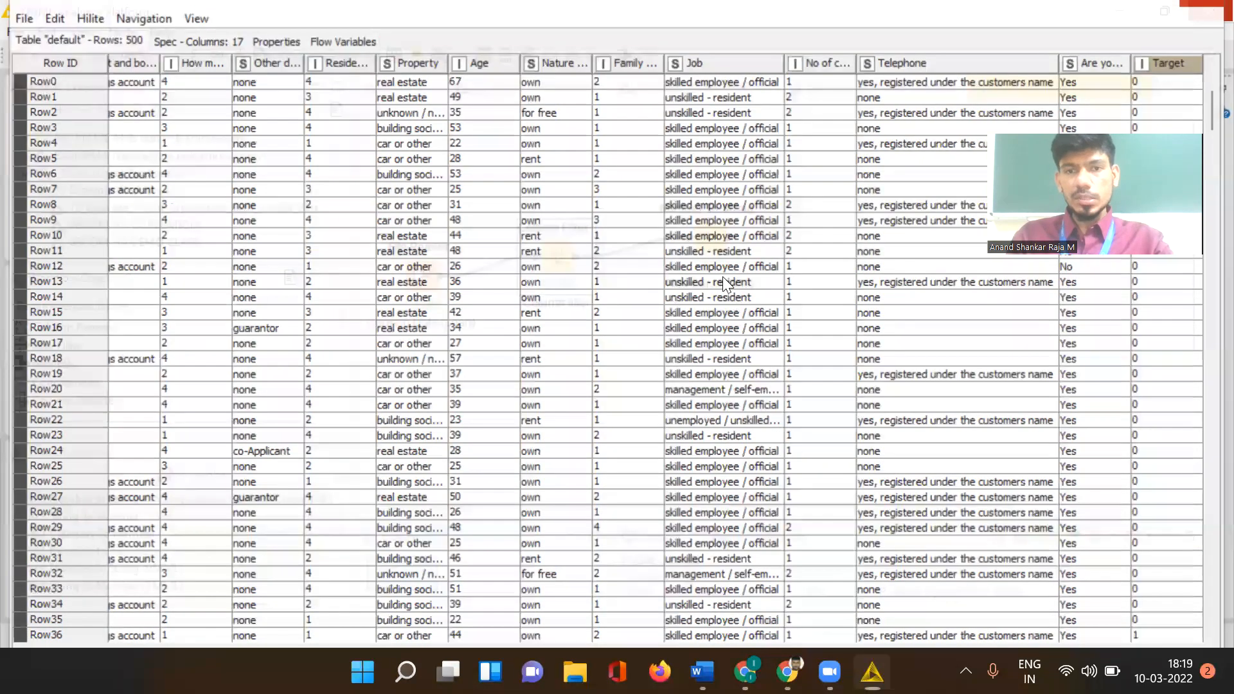
Configure the Number To String node to convert only the Target column, excluding all other numeric columns, and apply the settings
right_click(710, 240)
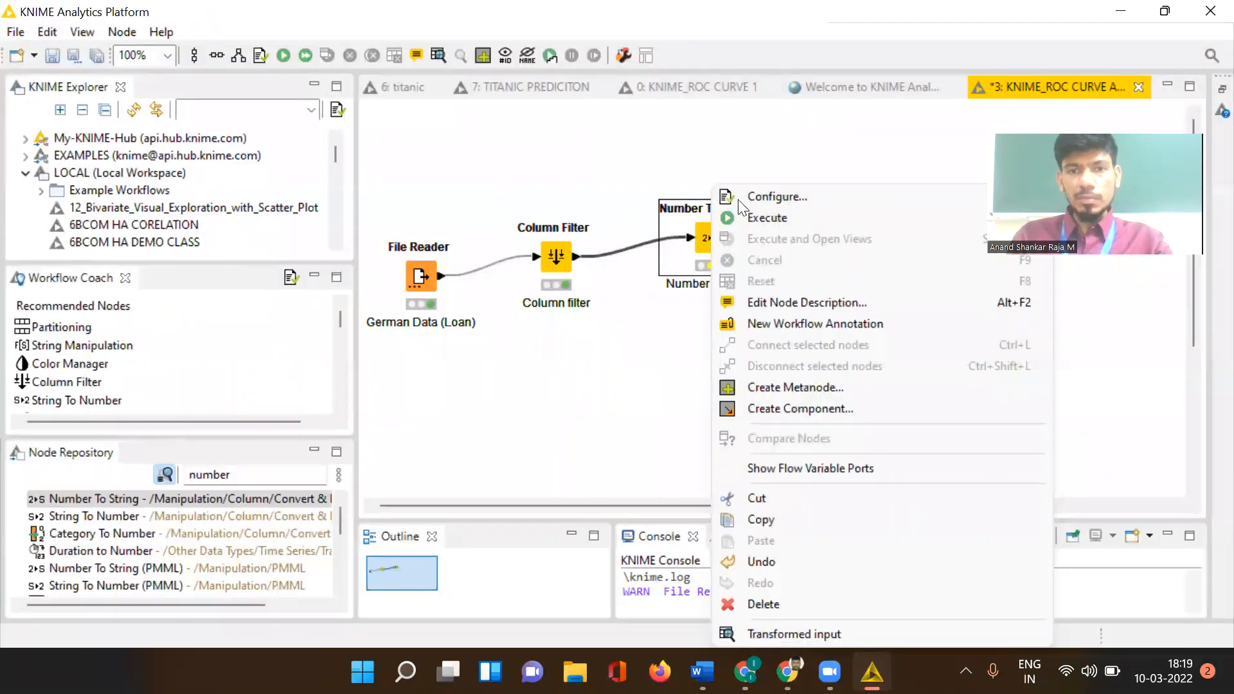
left_click(739, 199)
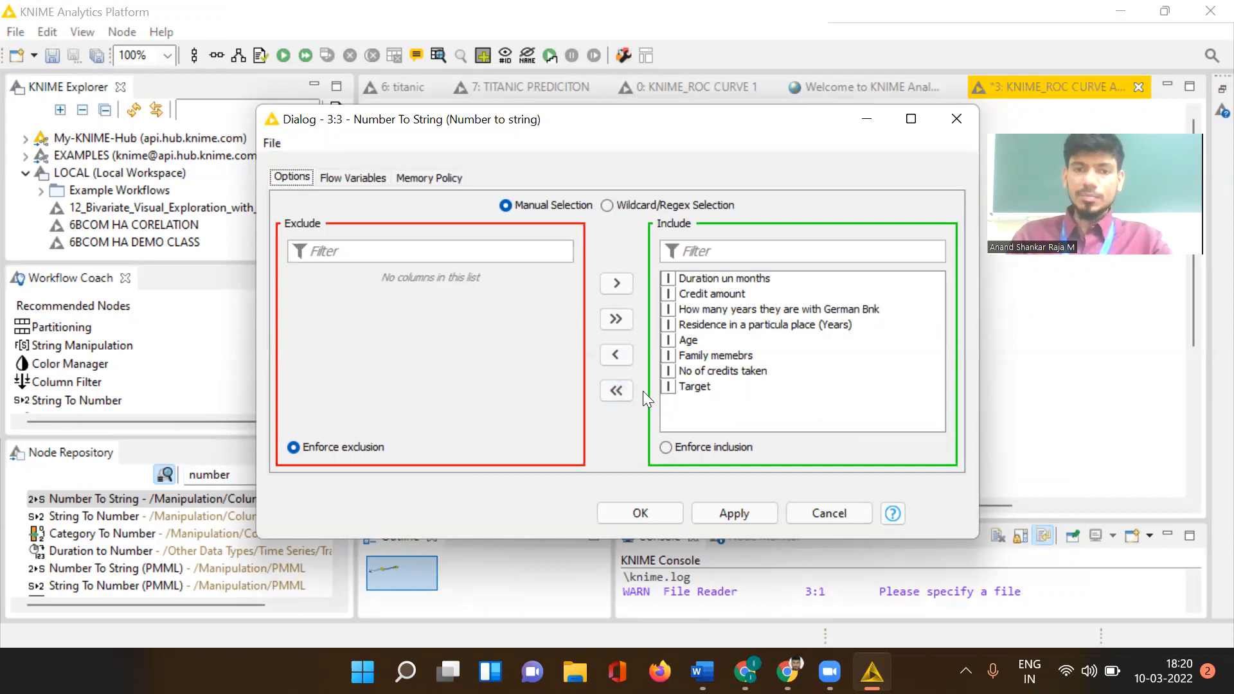
left_click(619, 390)
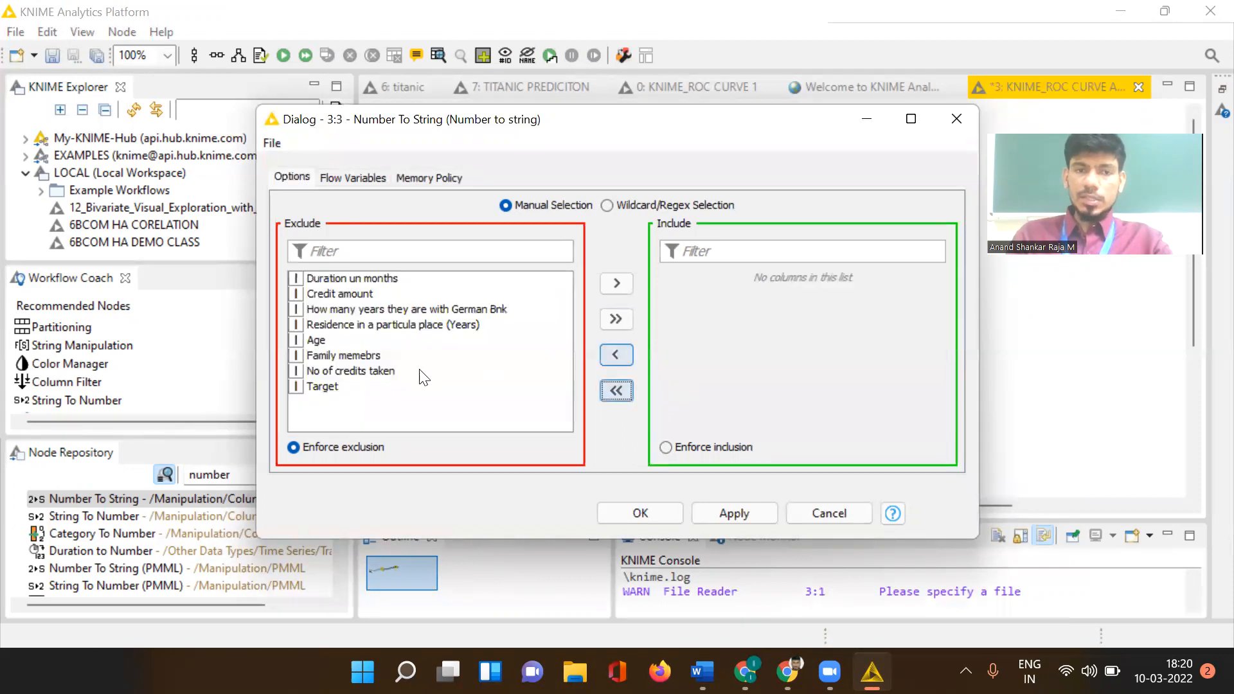
left_click(309, 387)
left_click(617, 283)
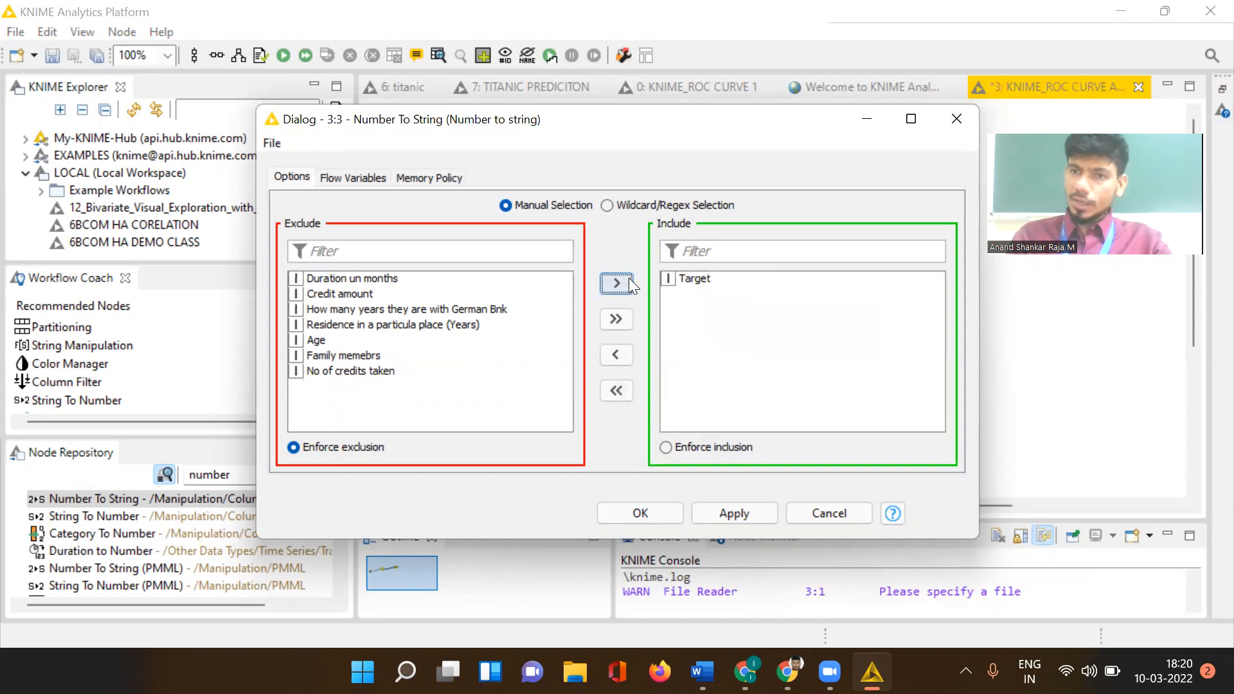
left_click(725, 512)
left_click(652, 514)
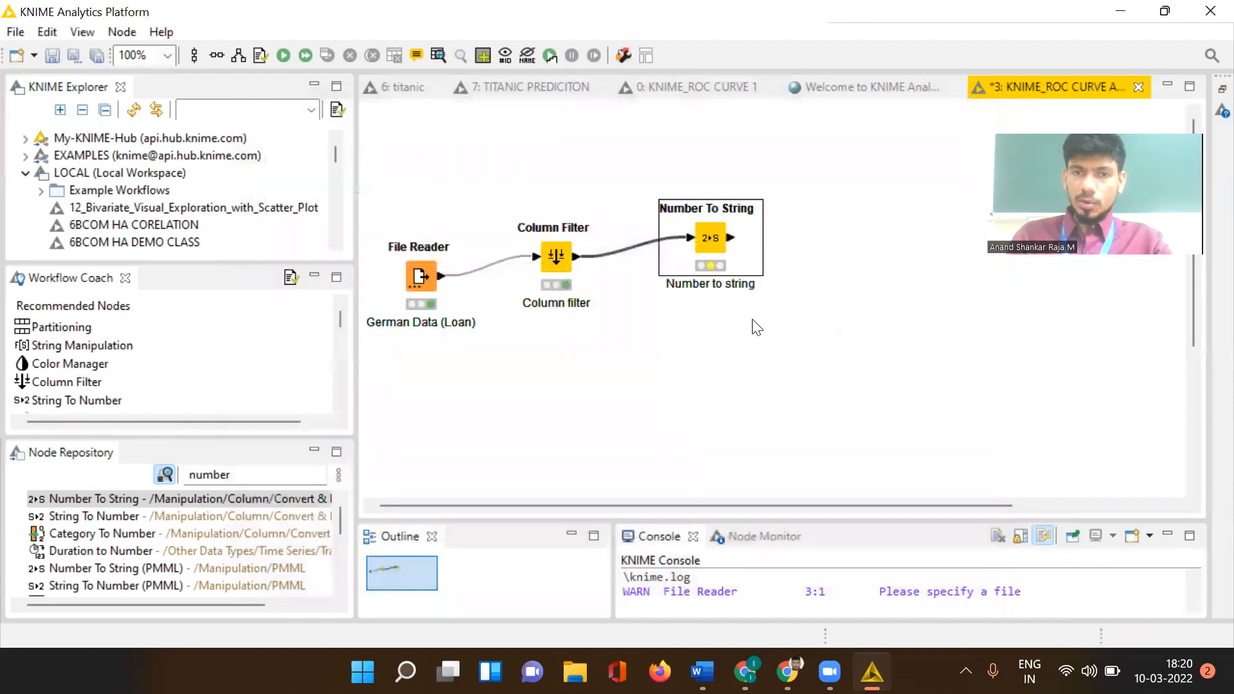
Execute the Number To String node and check the Target column's type in its transformed table, closing the table when done
right_click(713, 246)
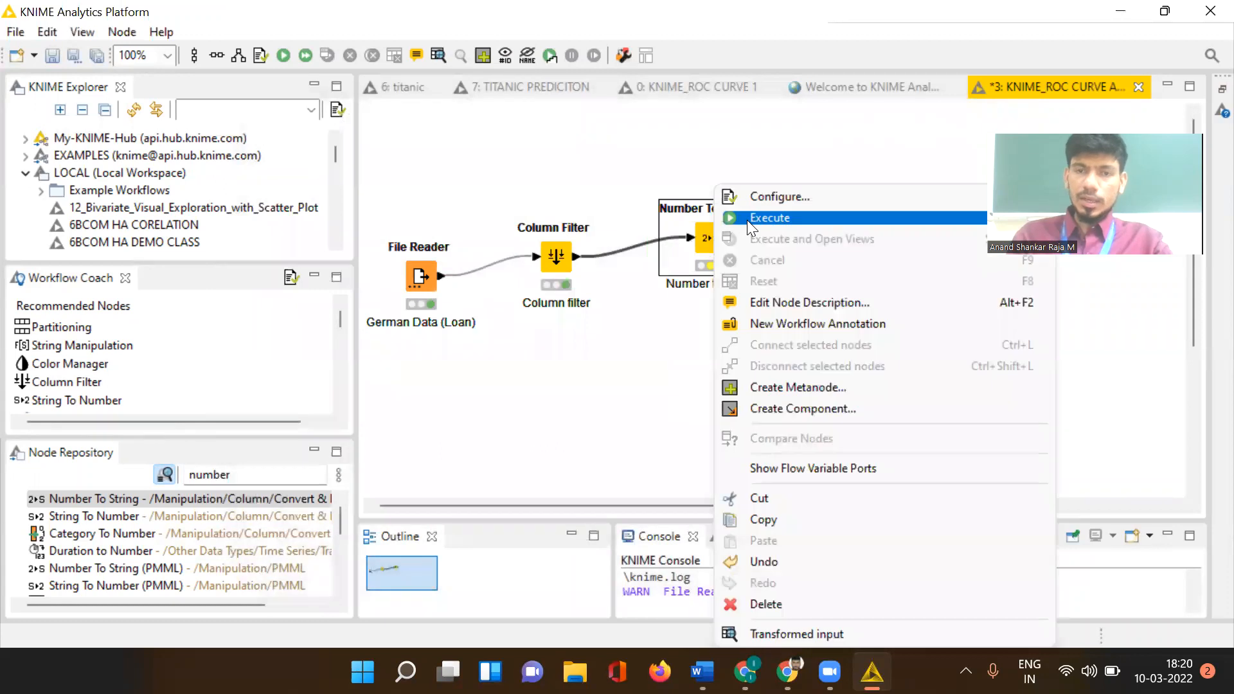
left_click(747, 219)
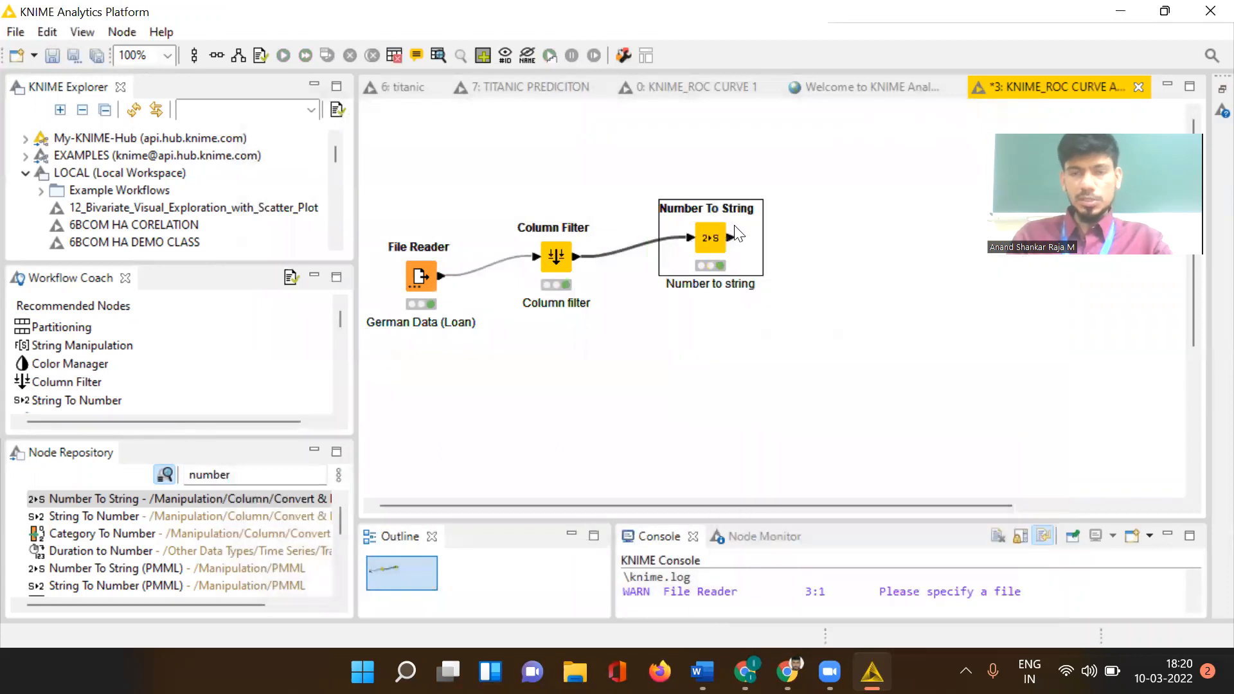
right_click(701, 246)
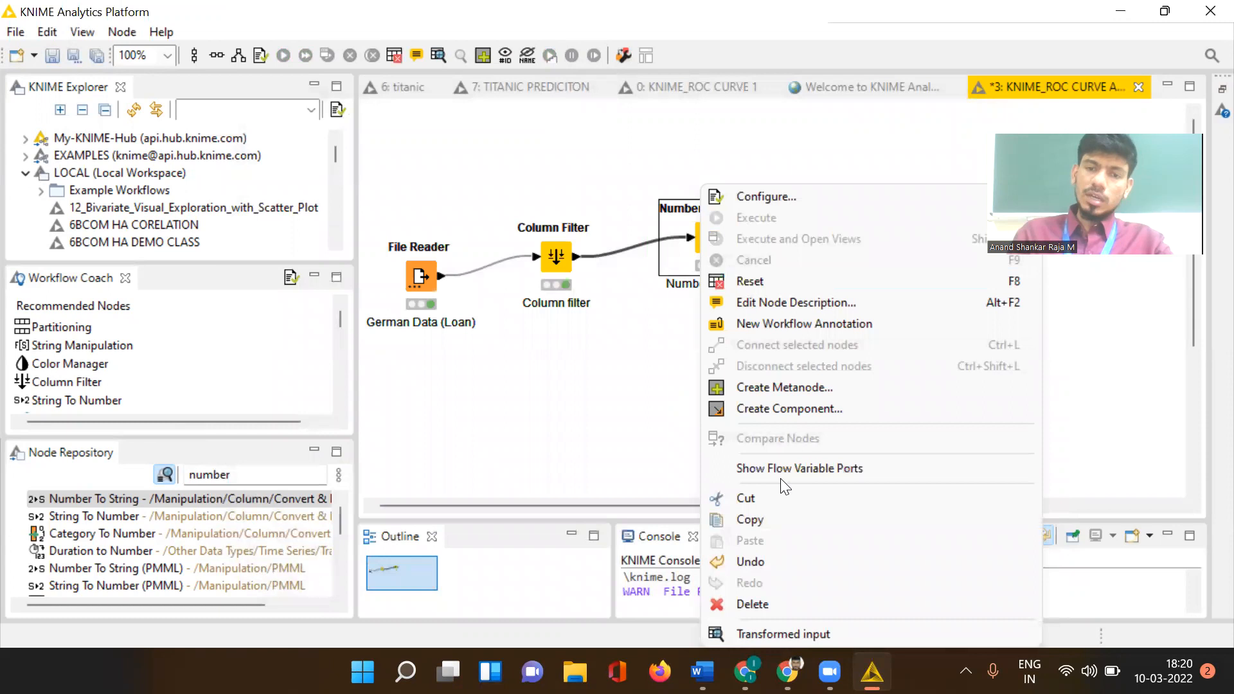
left_click(760, 629)
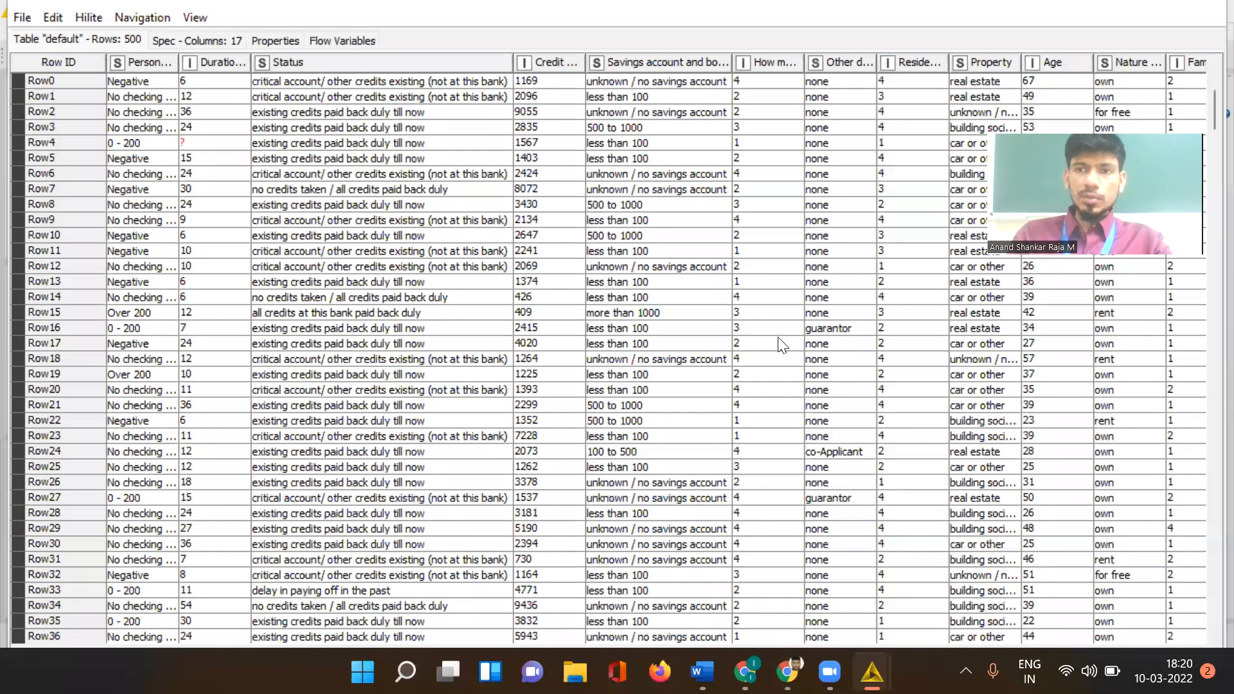
scroll(1182, 68, "right", 5)
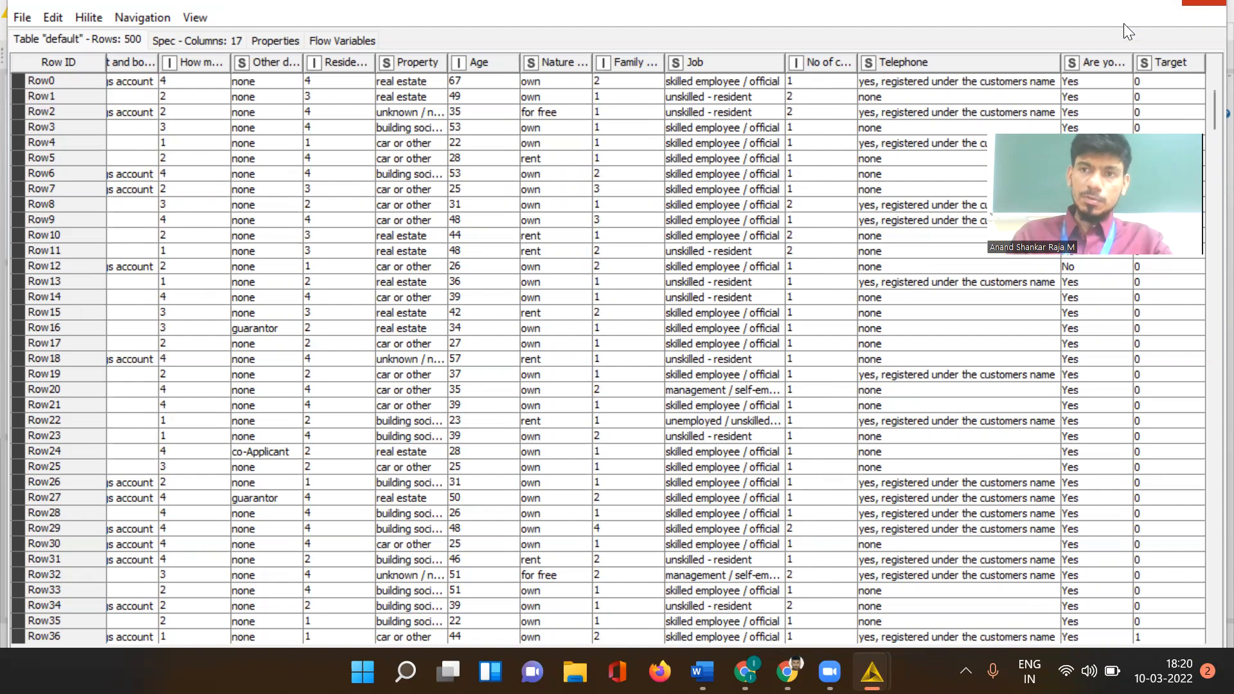
left_click(1207, 8)
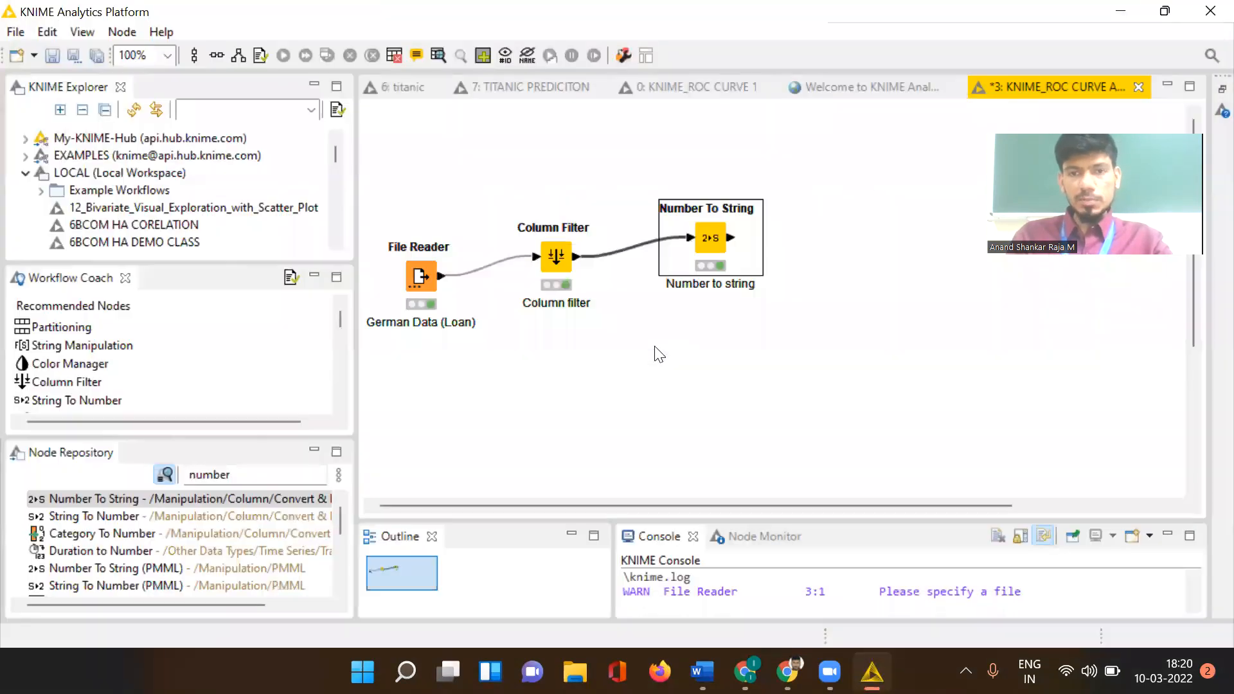
Find the Color Manager node in the node repository, add it to the workflow and connect the Number To String output to it
left_click(251, 471)
key("BackSpace")
key("BackSpace")
key("BackSpace")
key("BackSpace")
key("BackSpace")
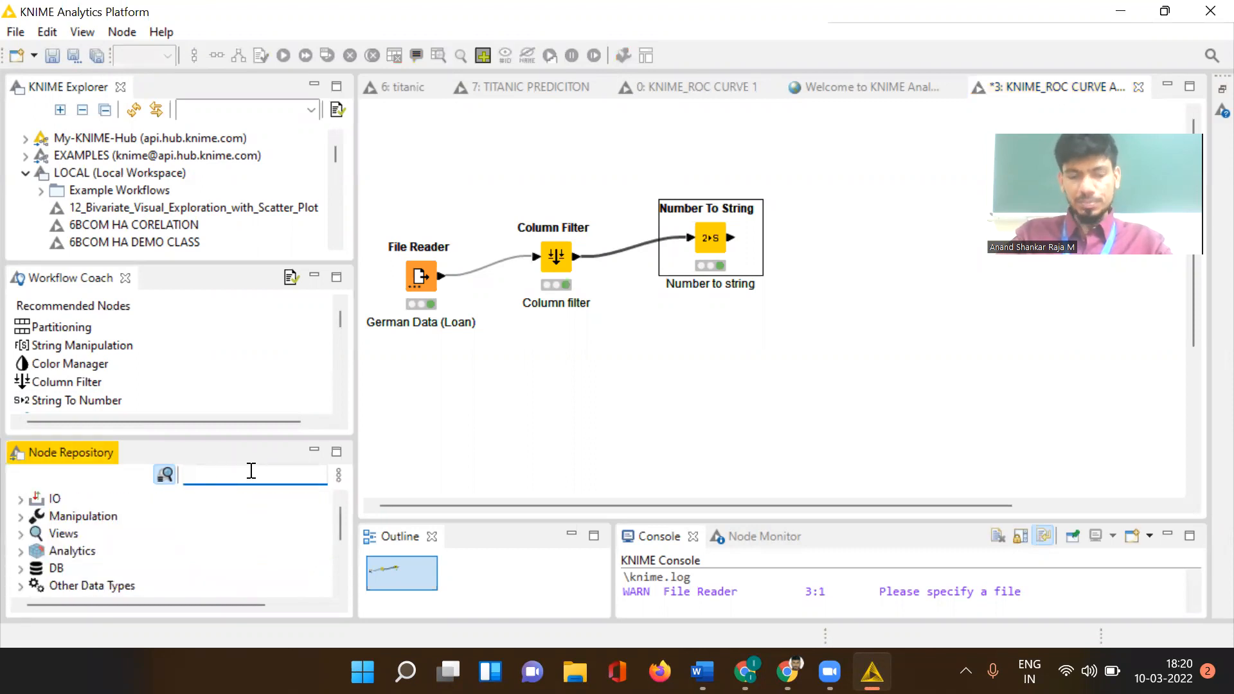
type("colo")
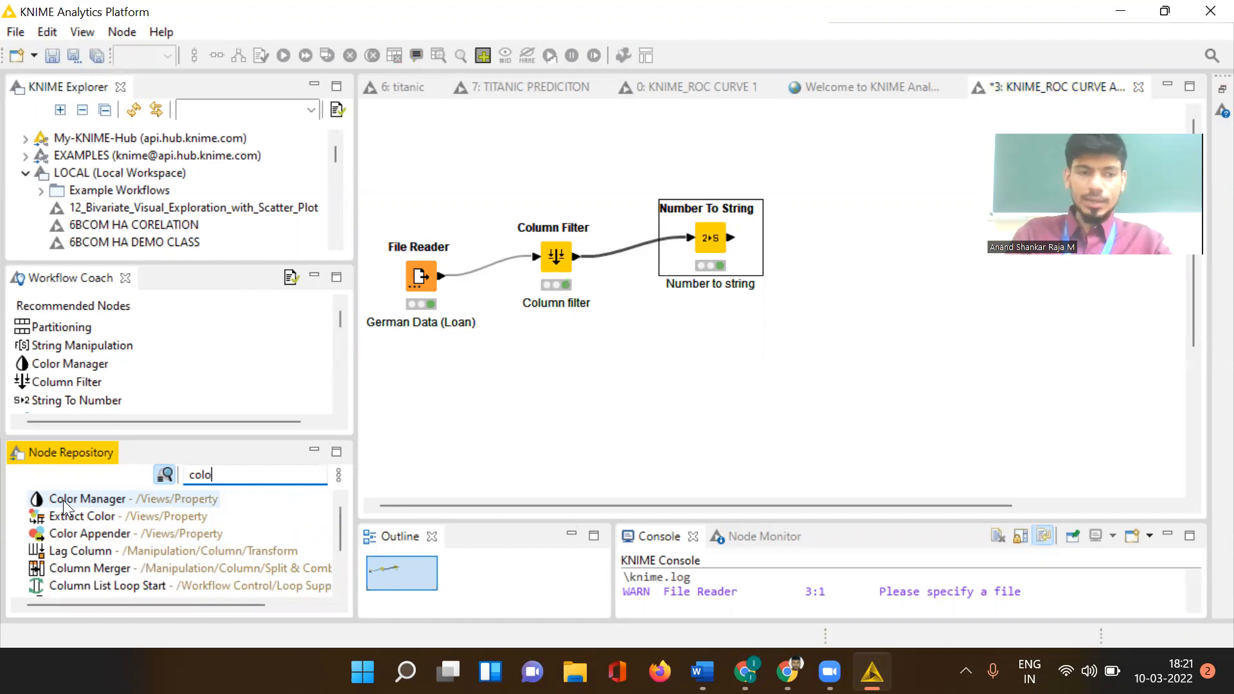
left_click_drag(63, 500, 832, 253)
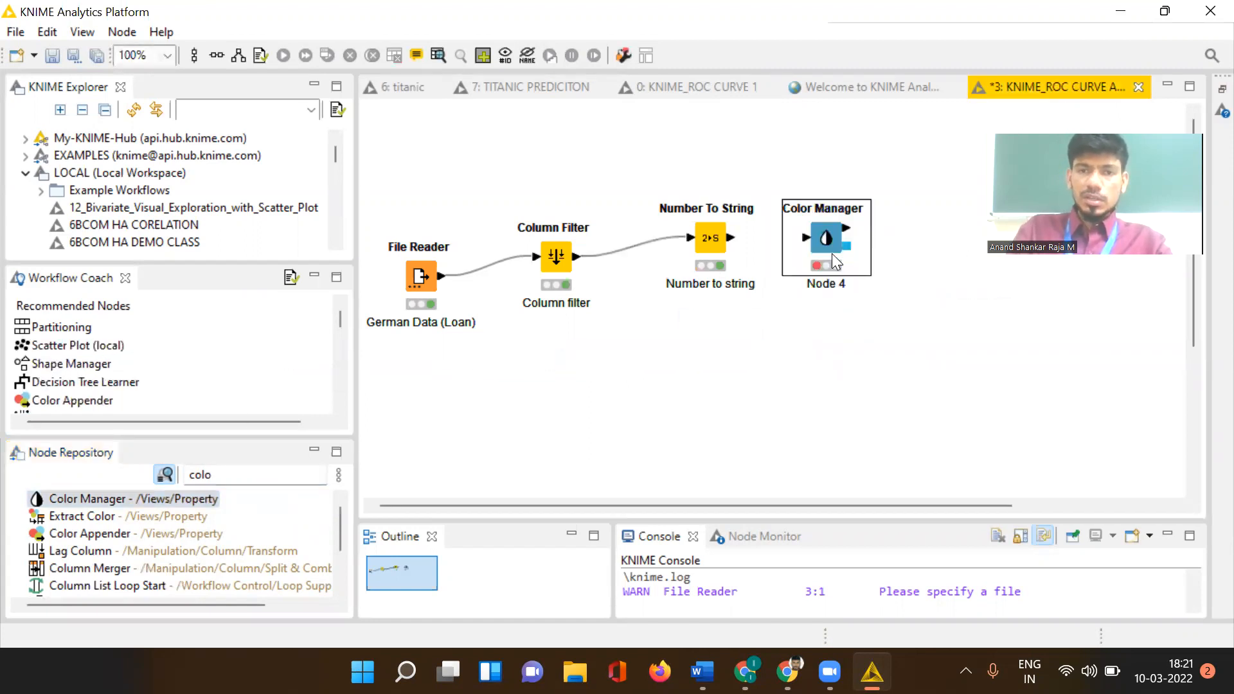
left_click(813, 387)
left_click_drag(730, 239, 805, 237)
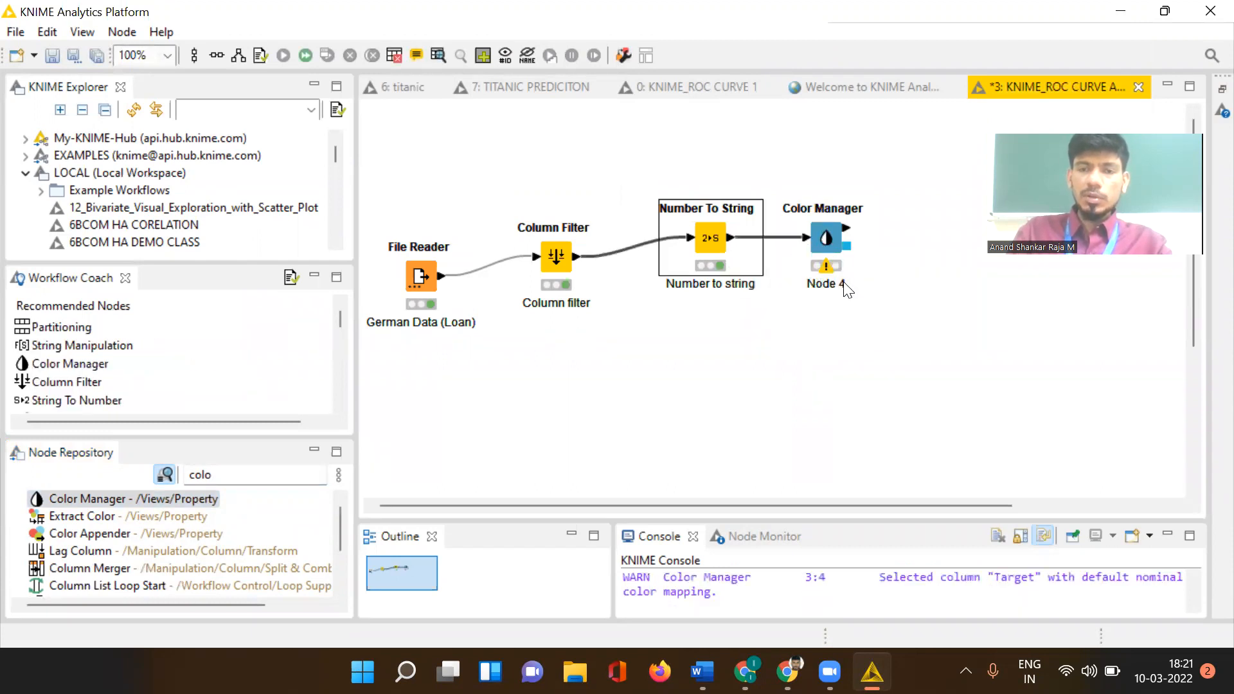
Rename the Color Manager node's label to "Visual representation"
left_click(845, 283)
left_click(845, 282)
key("BackSpace")
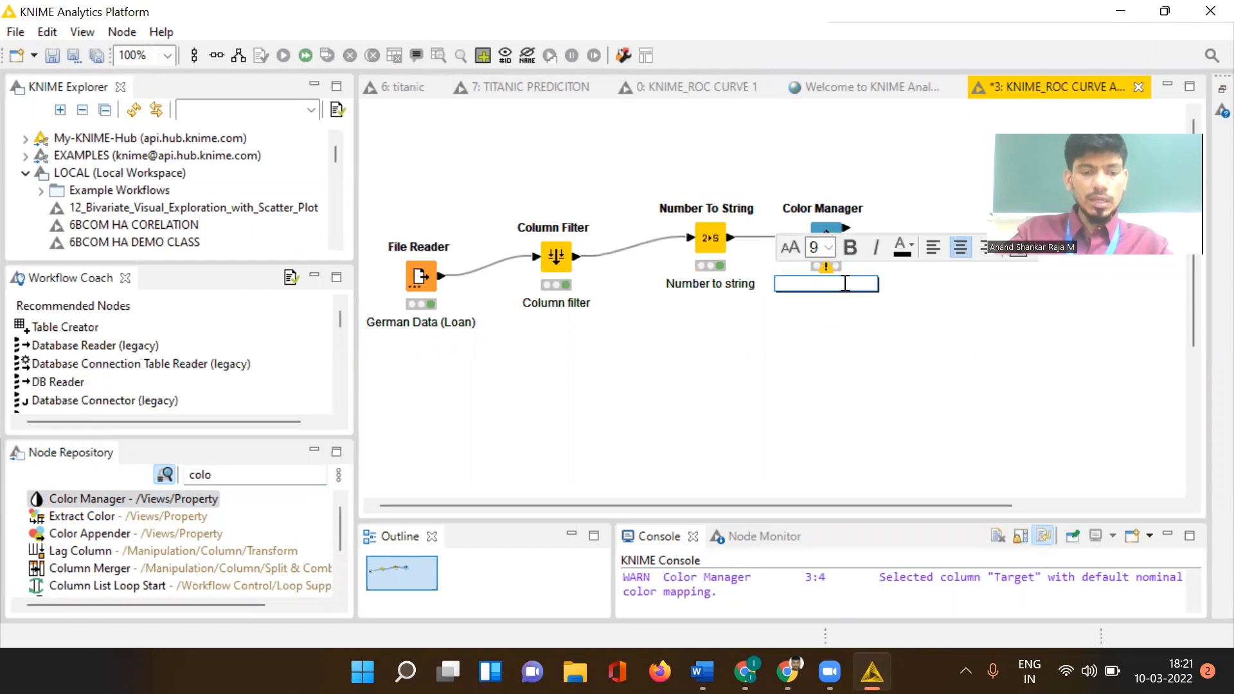
type("Visual")
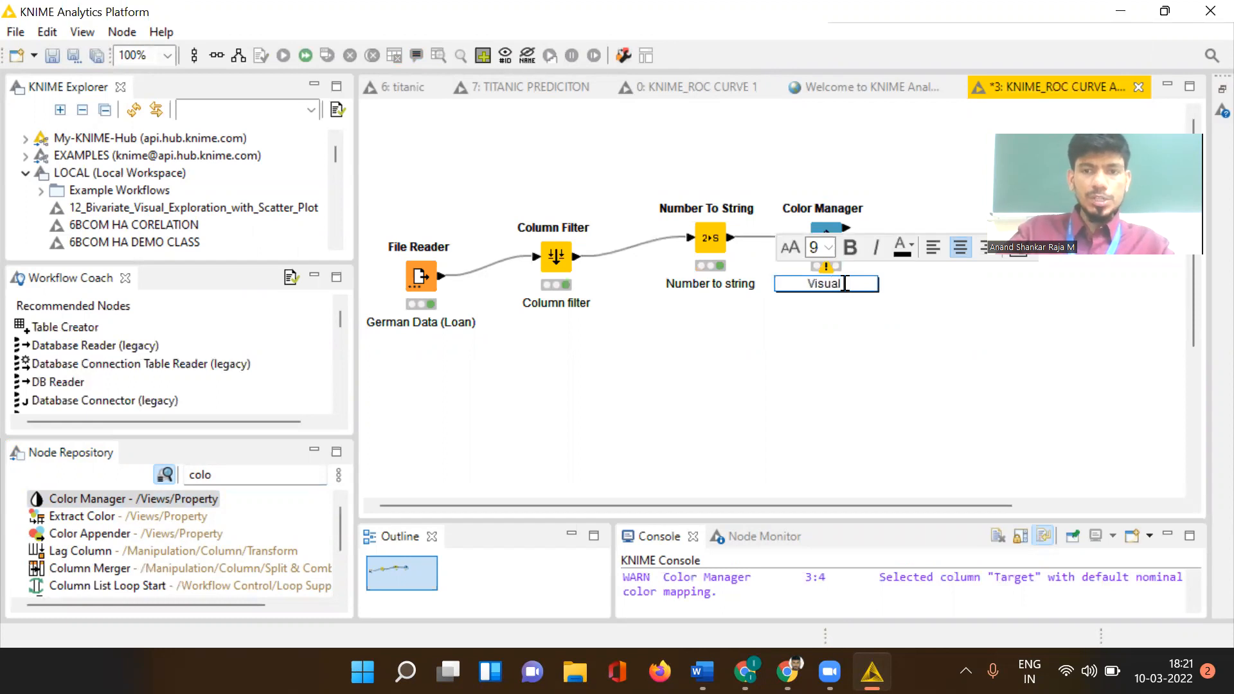
type(" represen")
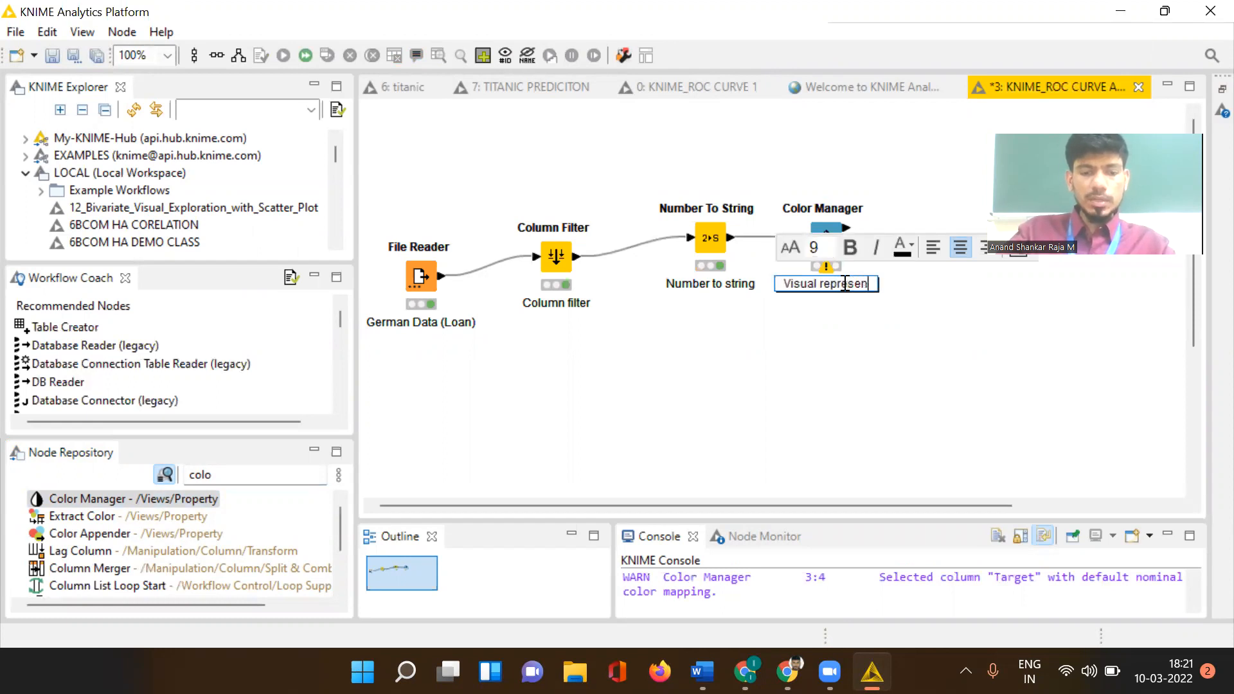
type("tation")
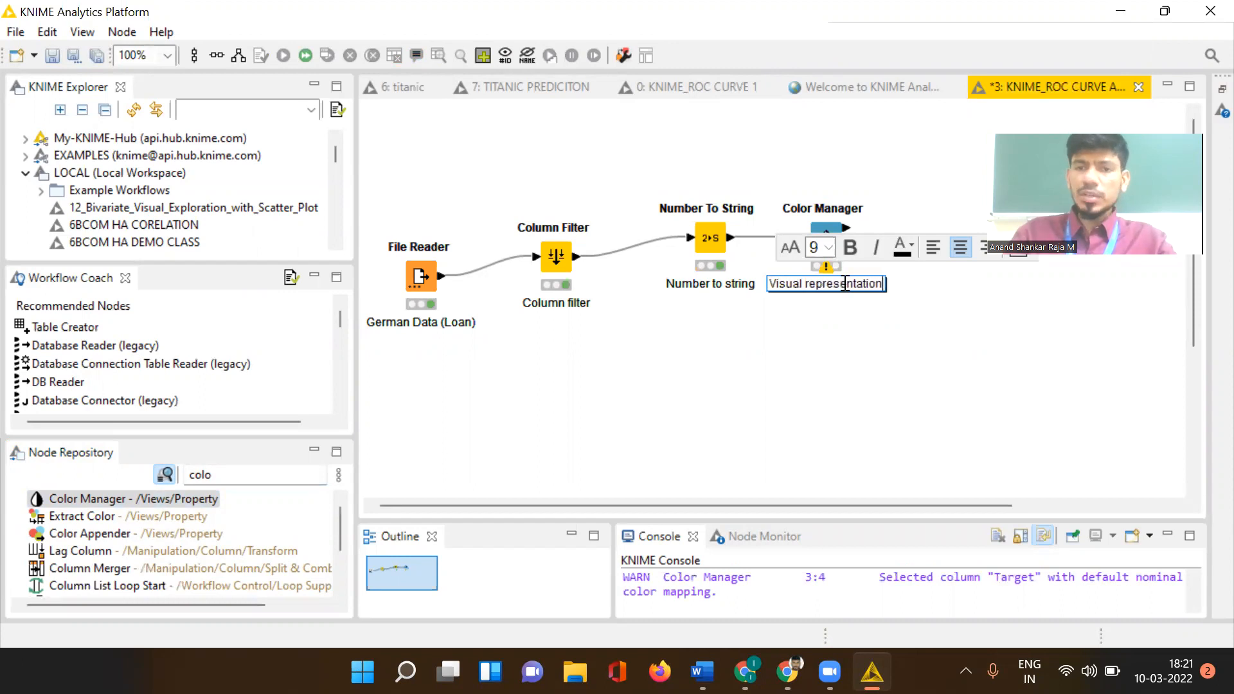
left_click(863, 370)
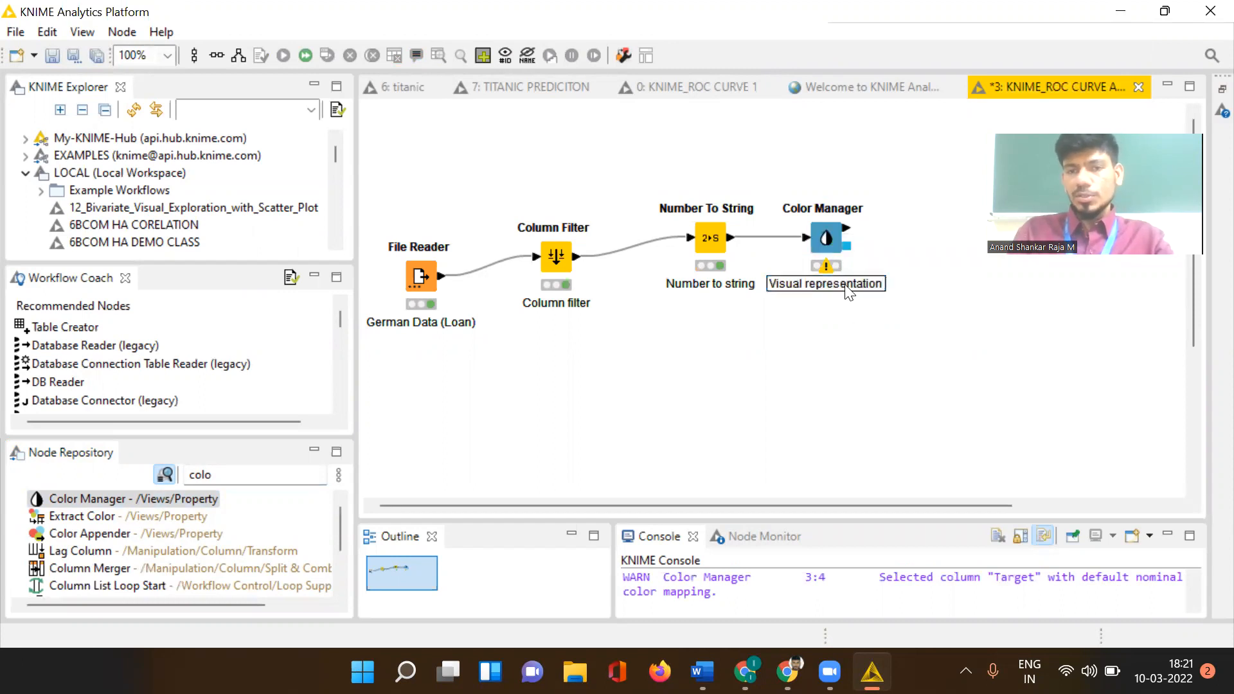
Configure the Color Manager node to colour the Target column's value 0 red and value 1 green, and execute the node
right_click(830, 237)
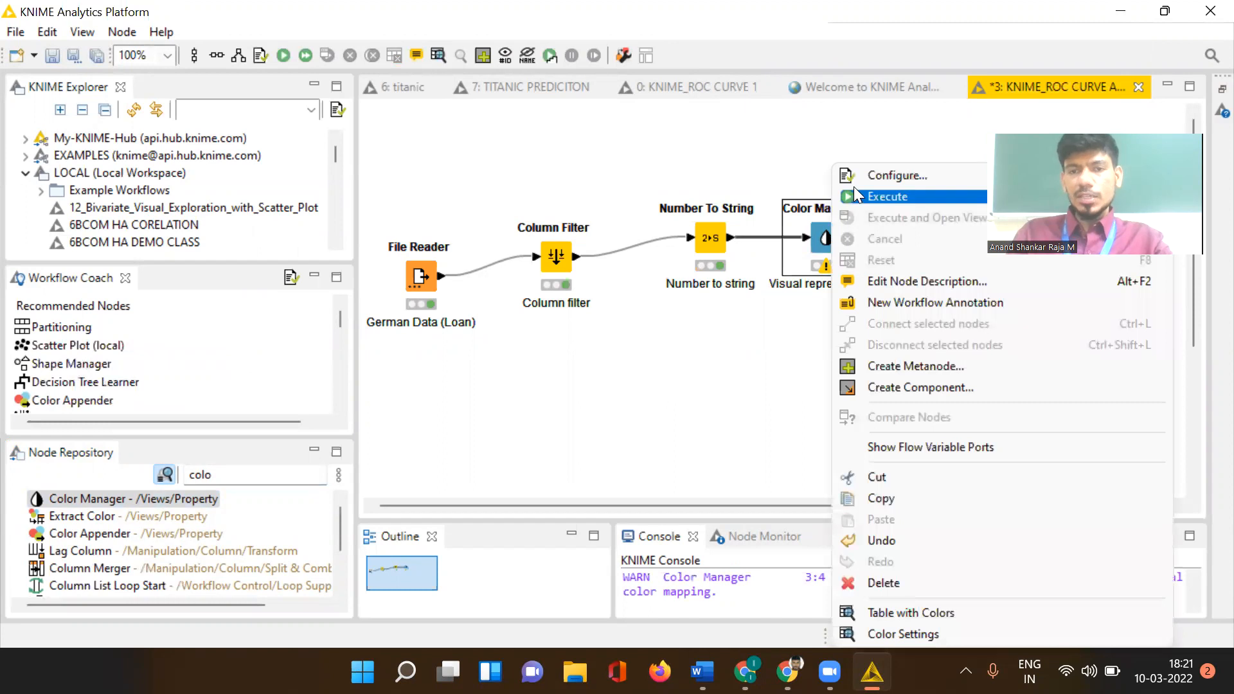
left_click(860, 177)
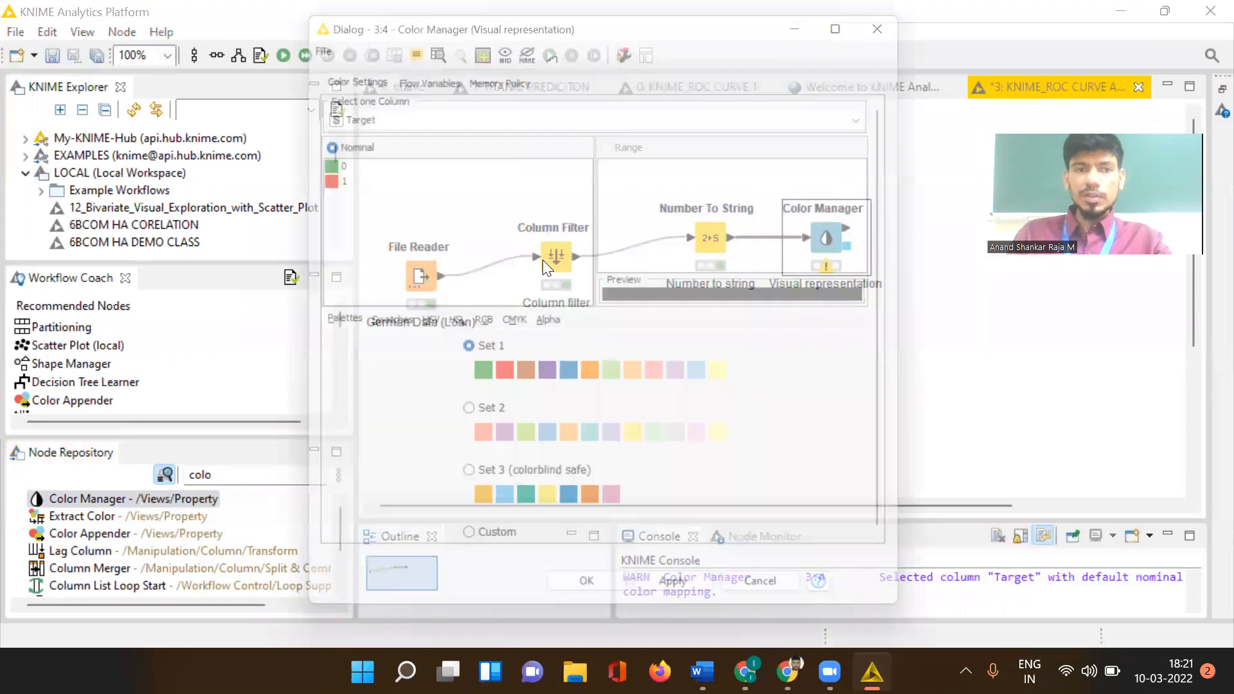
left_click(365, 113)
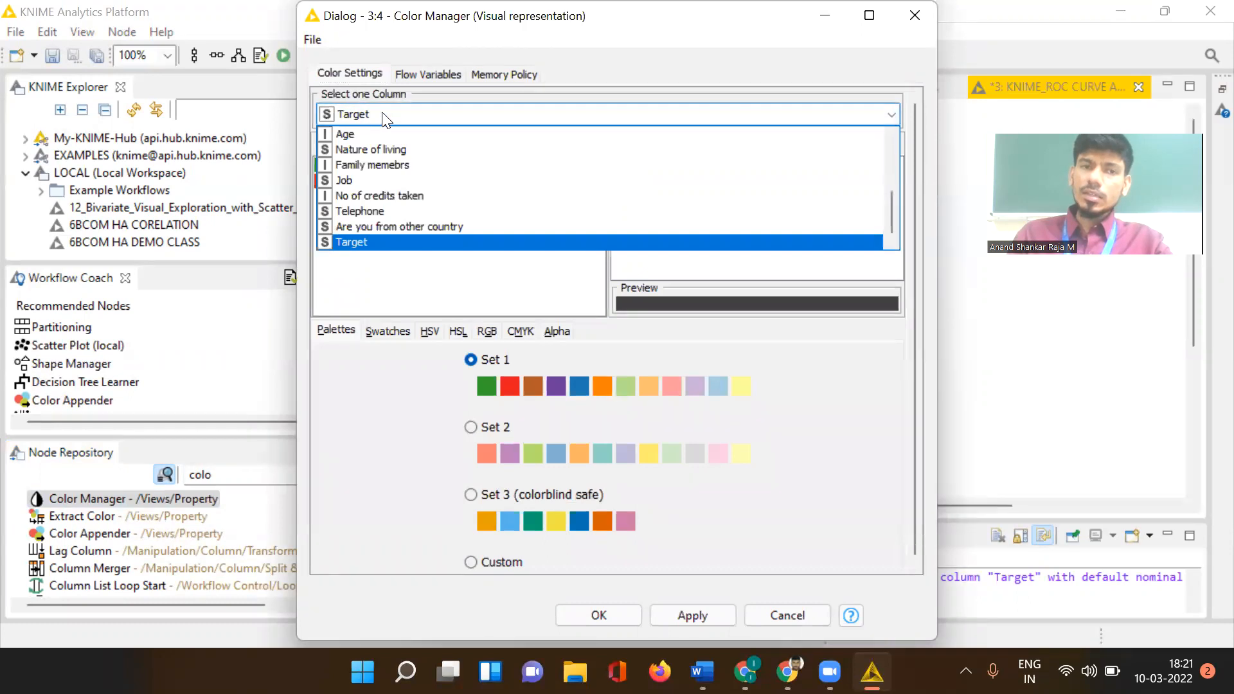
left_click(382, 244)
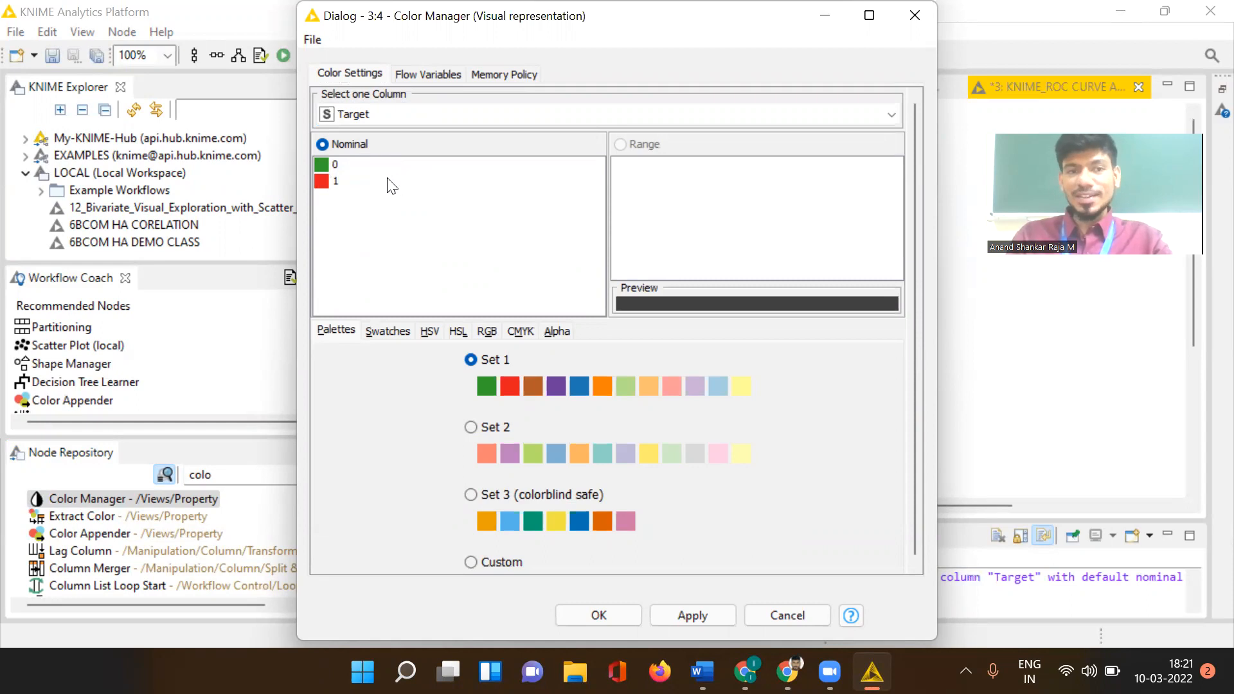
left_click(322, 164)
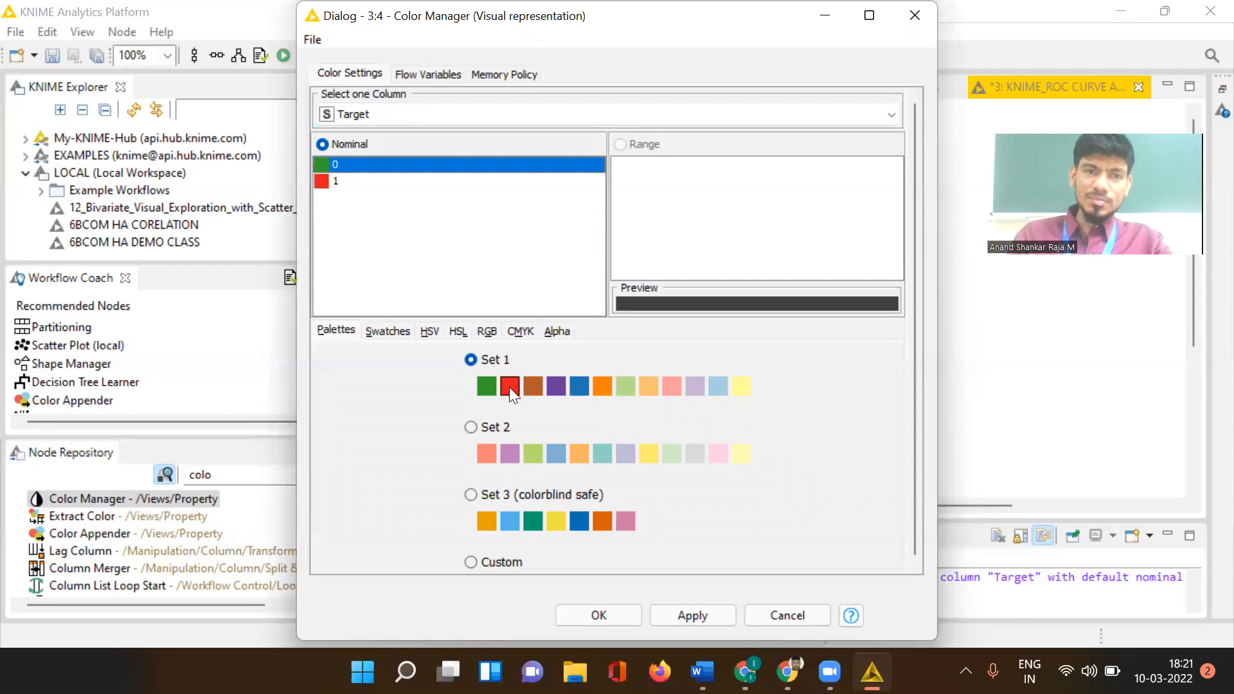
left_click(509, 387)
left_click(319, 177)
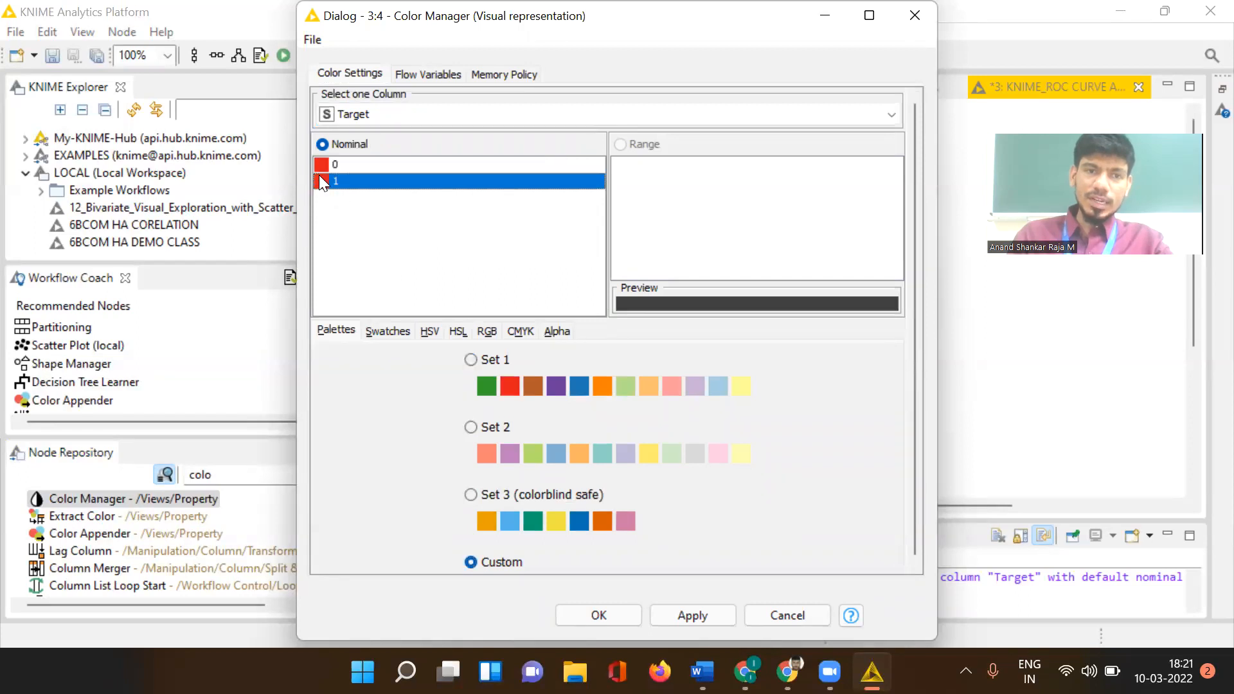
left_click(486, 386)
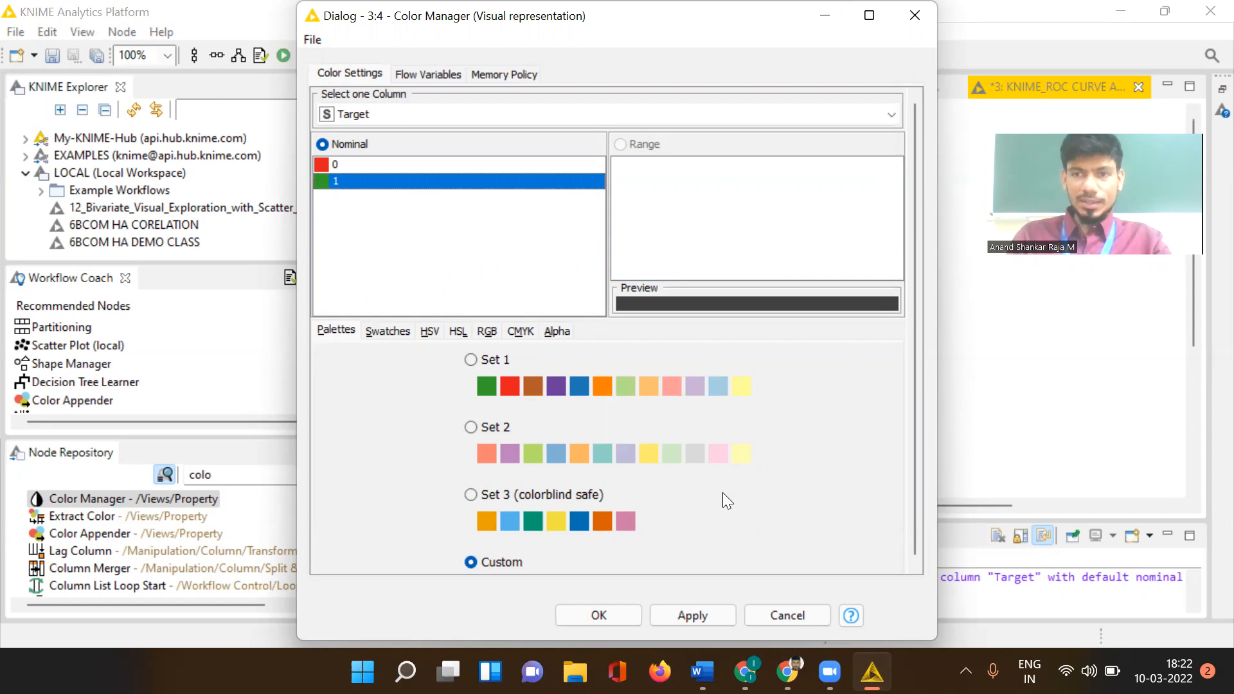
left_click(682, 615)
left_click(626, 613)
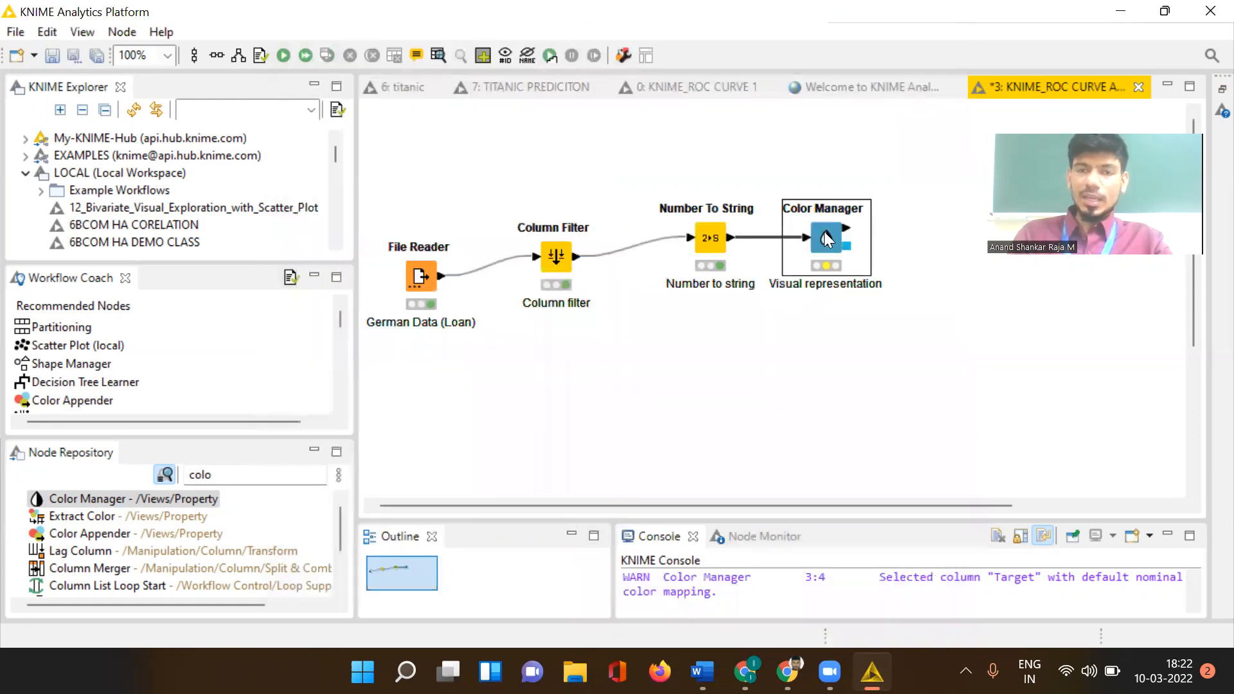
right_click(824, 231)
left_click(879, 195)
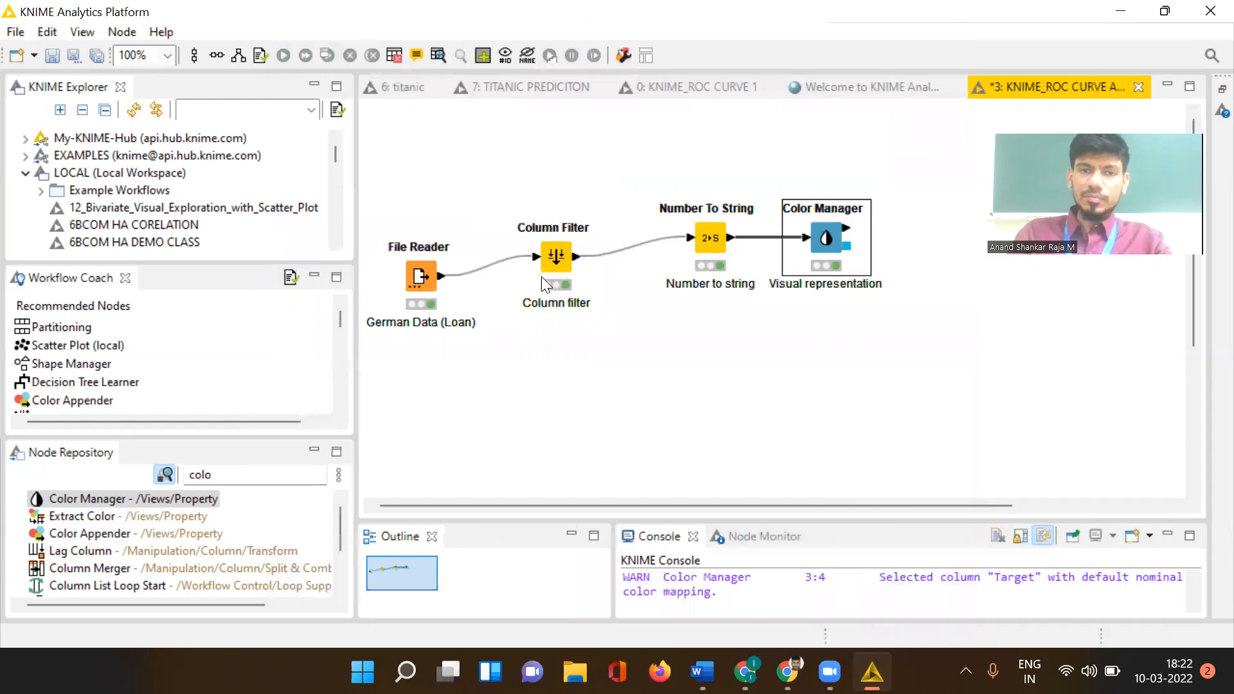
Move the Column Filter, Number To String and Color Manager nodes closer together in a compact ascending row after the File Reader
left_click_drag(560, 259, 500, 252)
left_click(637, 322)
left_click_drag(708, 233, 592, 234)
left_click(672, 396)
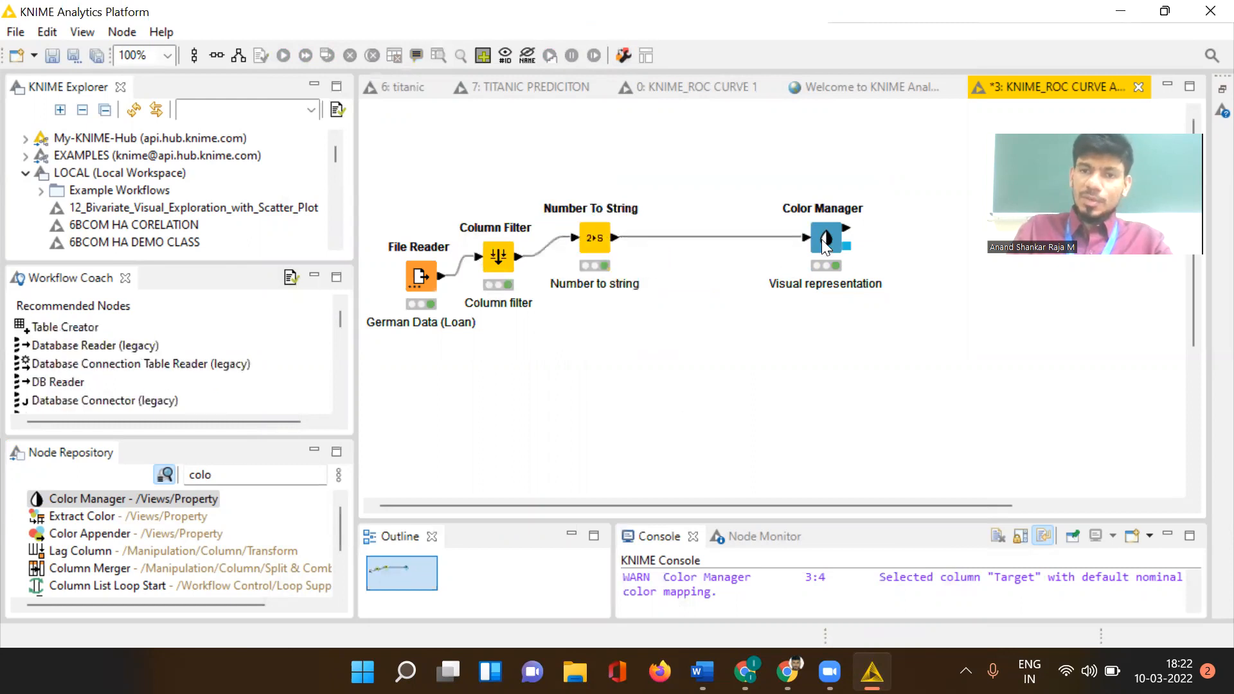
left_click_drag(825, 230, 691, 217)
left_click(720, 313)
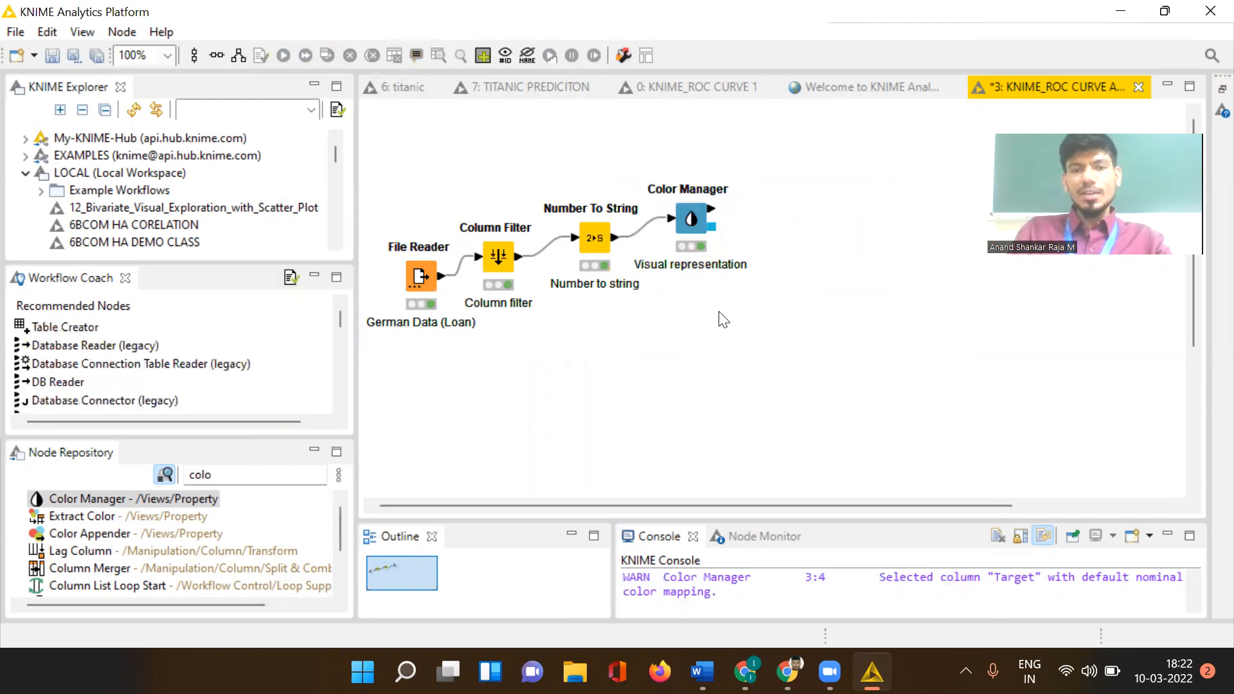
Find the Partitioning node in the node repository and add it to the workflow after the Color Manager
left_click(225, 472)
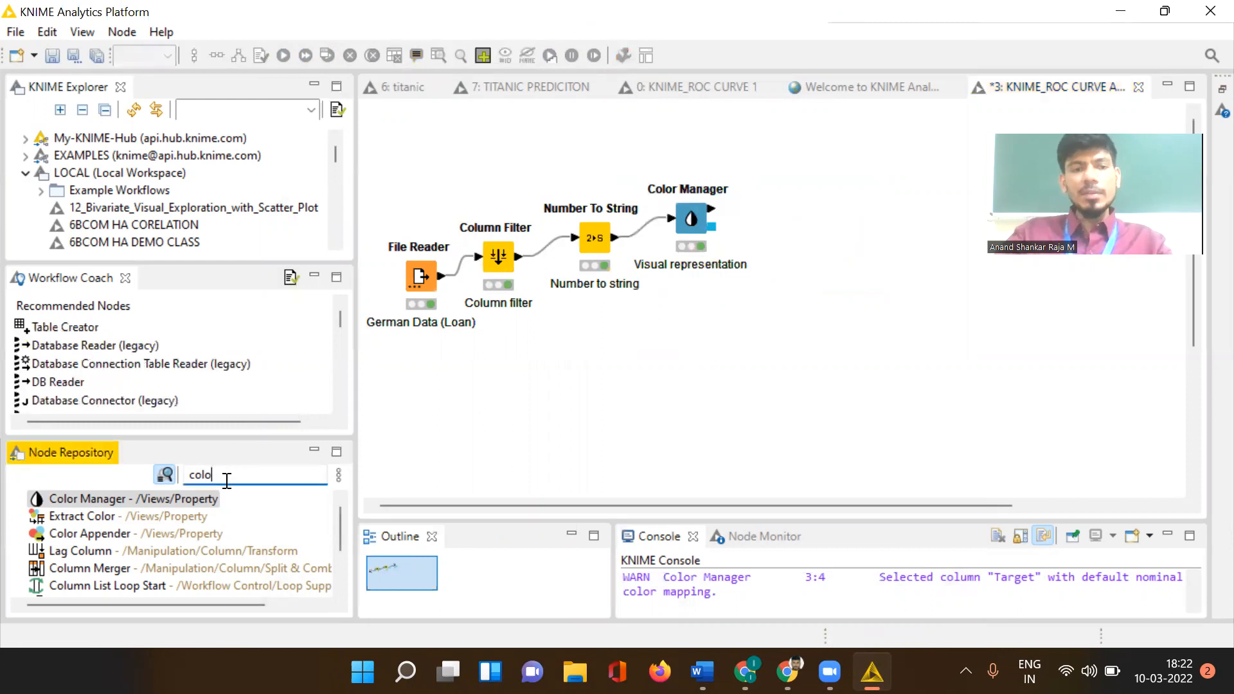
key("BackSpace")
key("BackSpace")
key("BackSpace")
key("BackSpace")
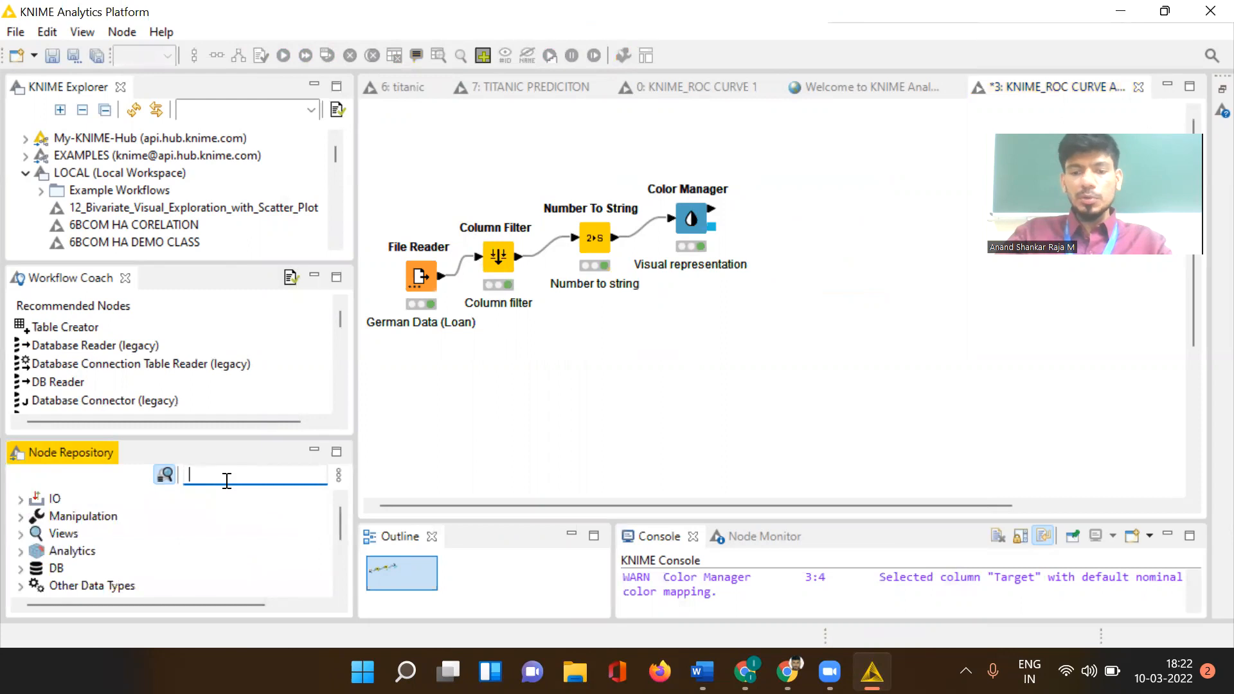
type("parti")
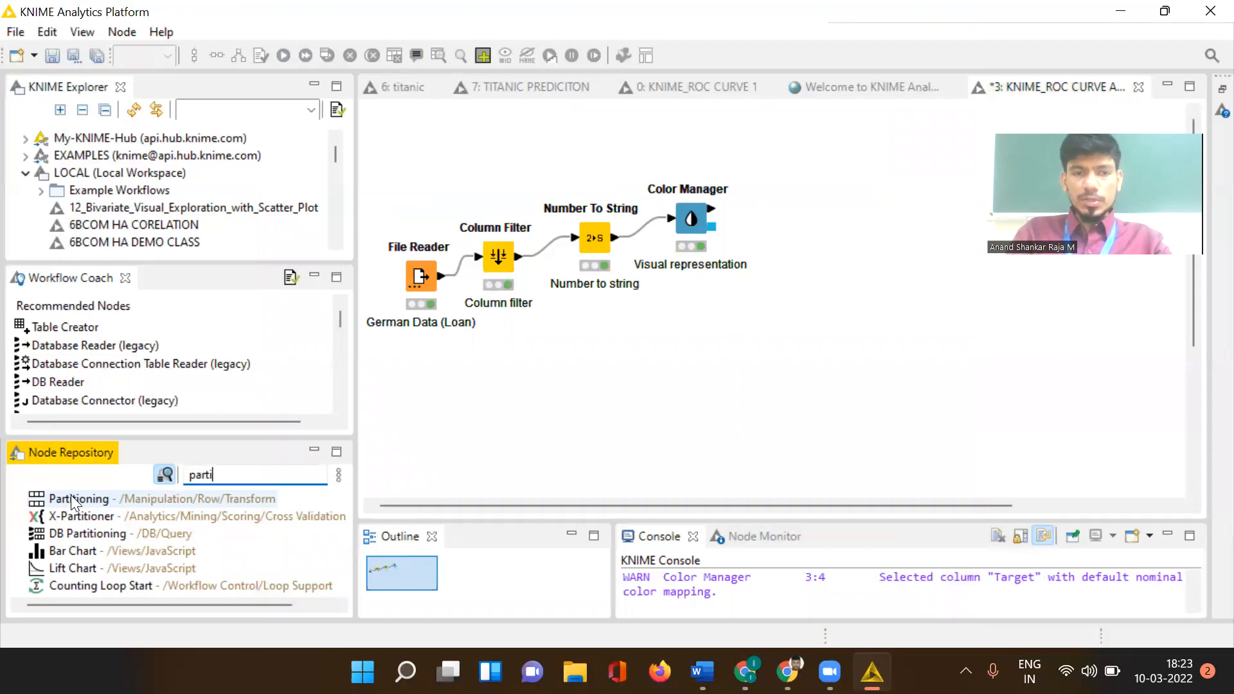
left_click_drag(73, 502, 823, 211)
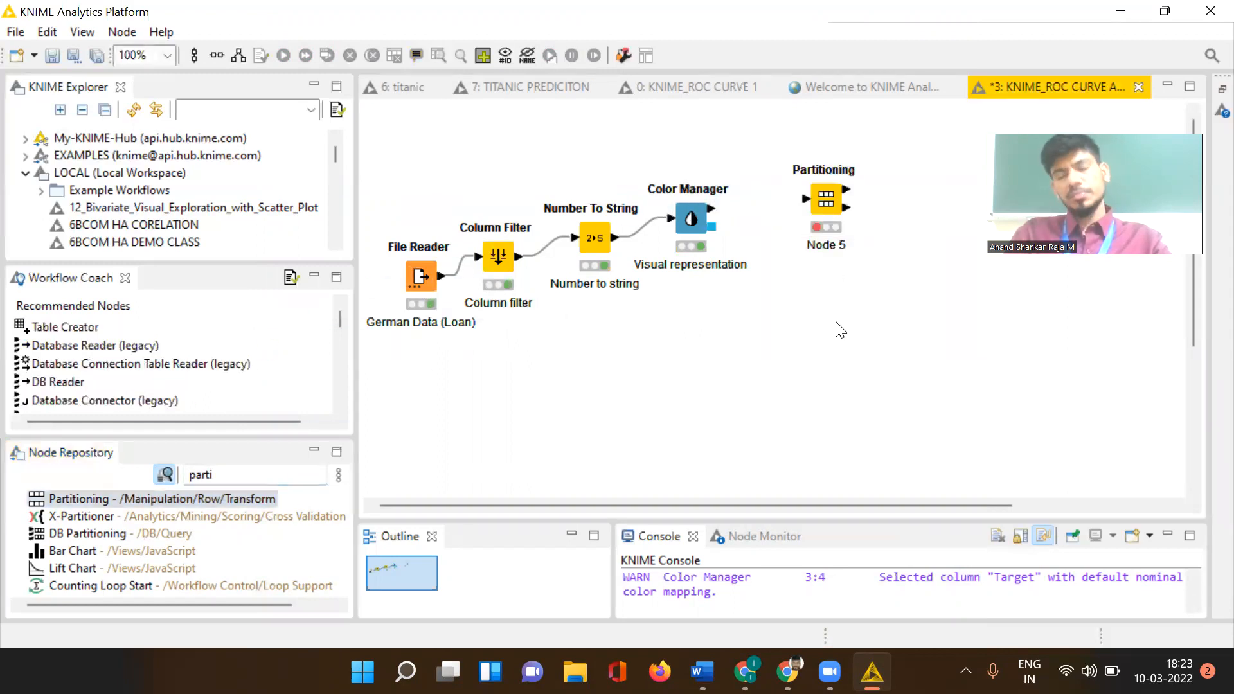
Rename the Partitioning node's label to "Learning data and test data"
left_click(825, 251)
key("BackSpace")
type("Learni")
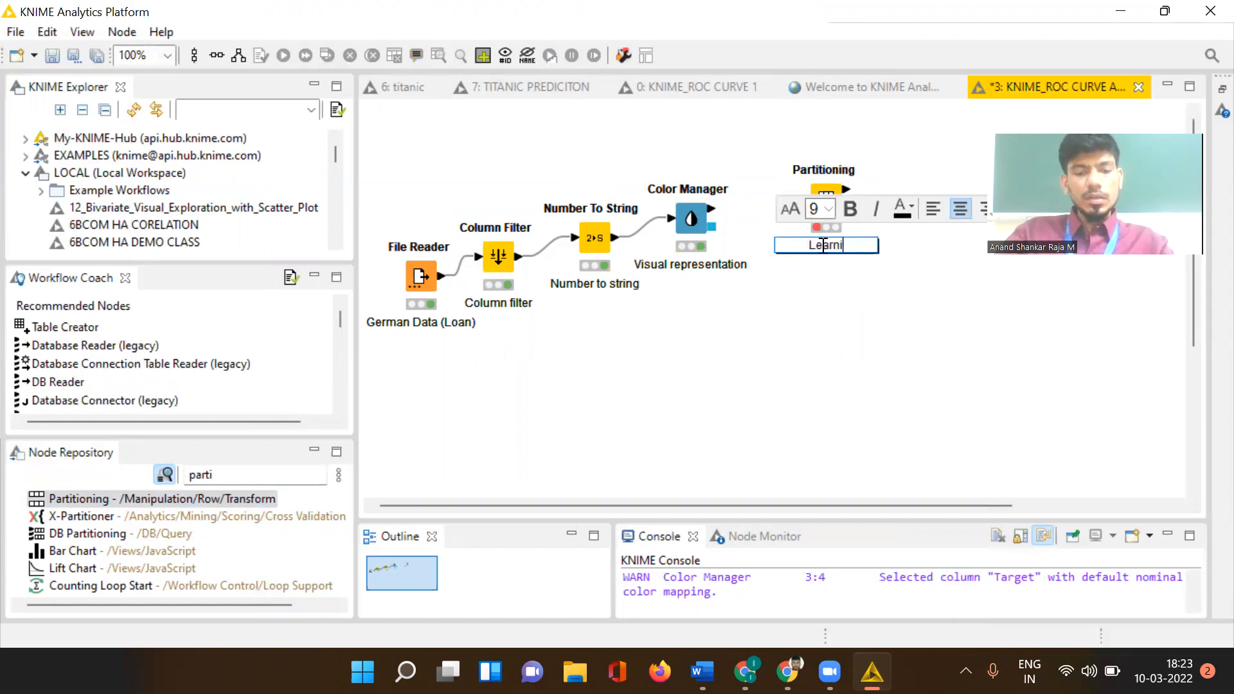
type("ng data and")
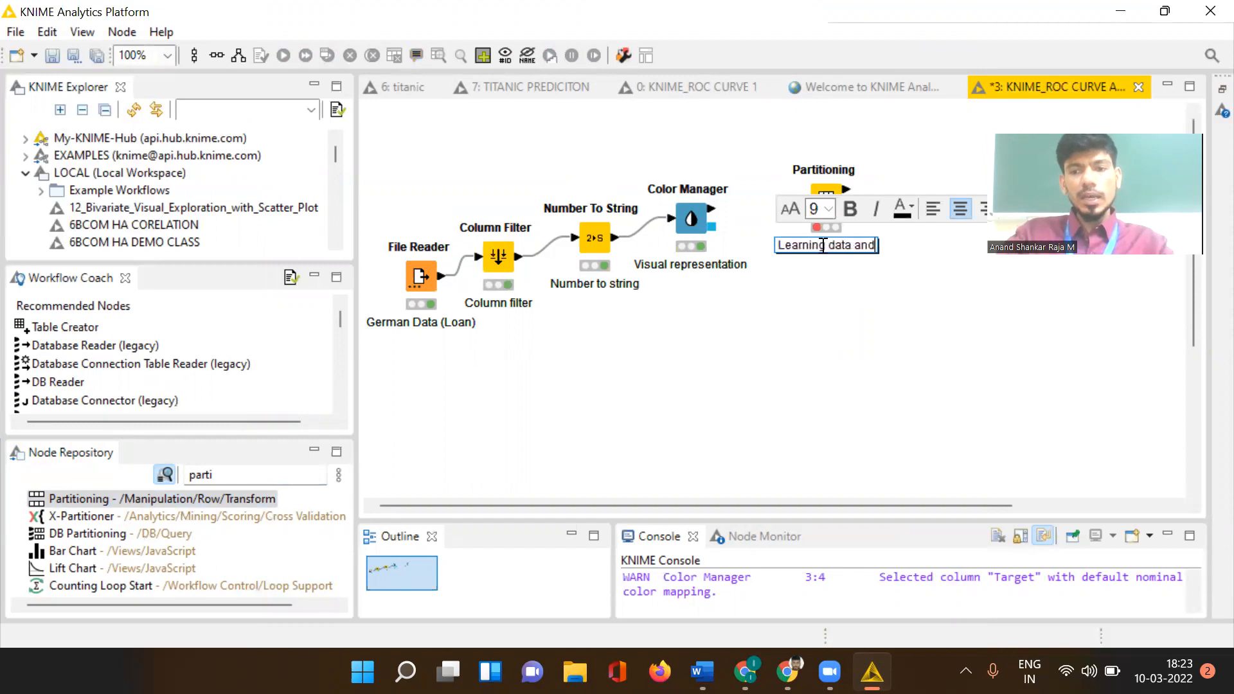
type(" test data")
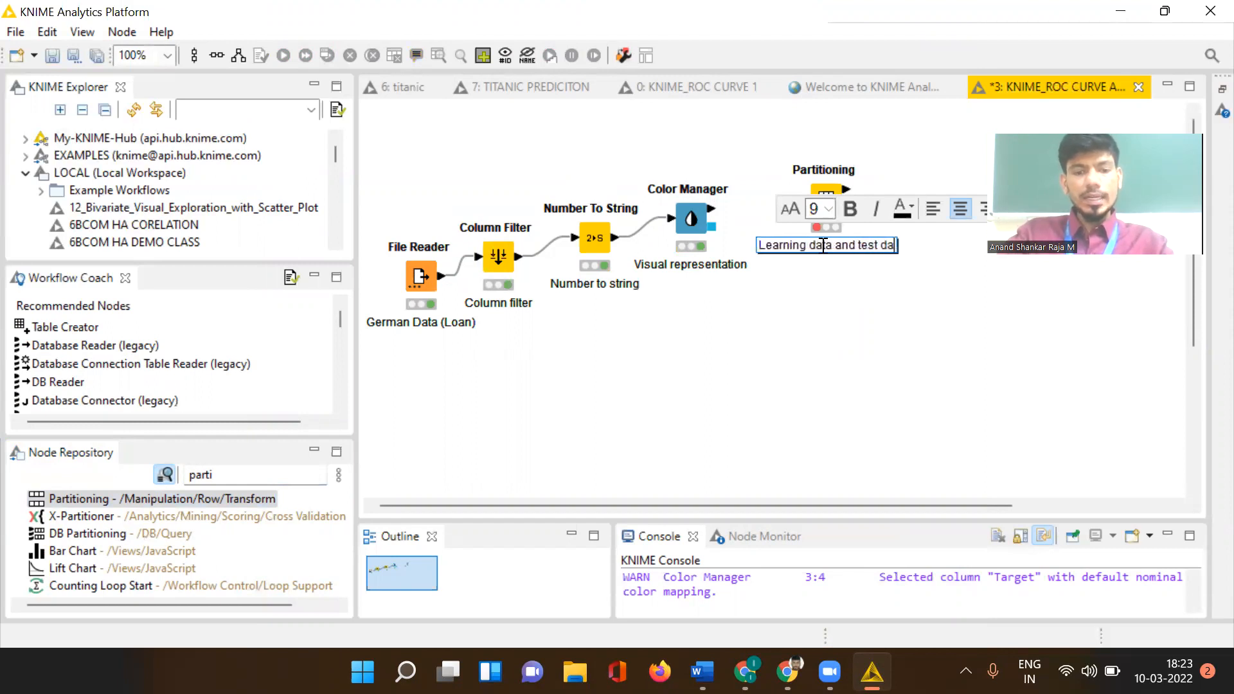
left_click(859, 341)
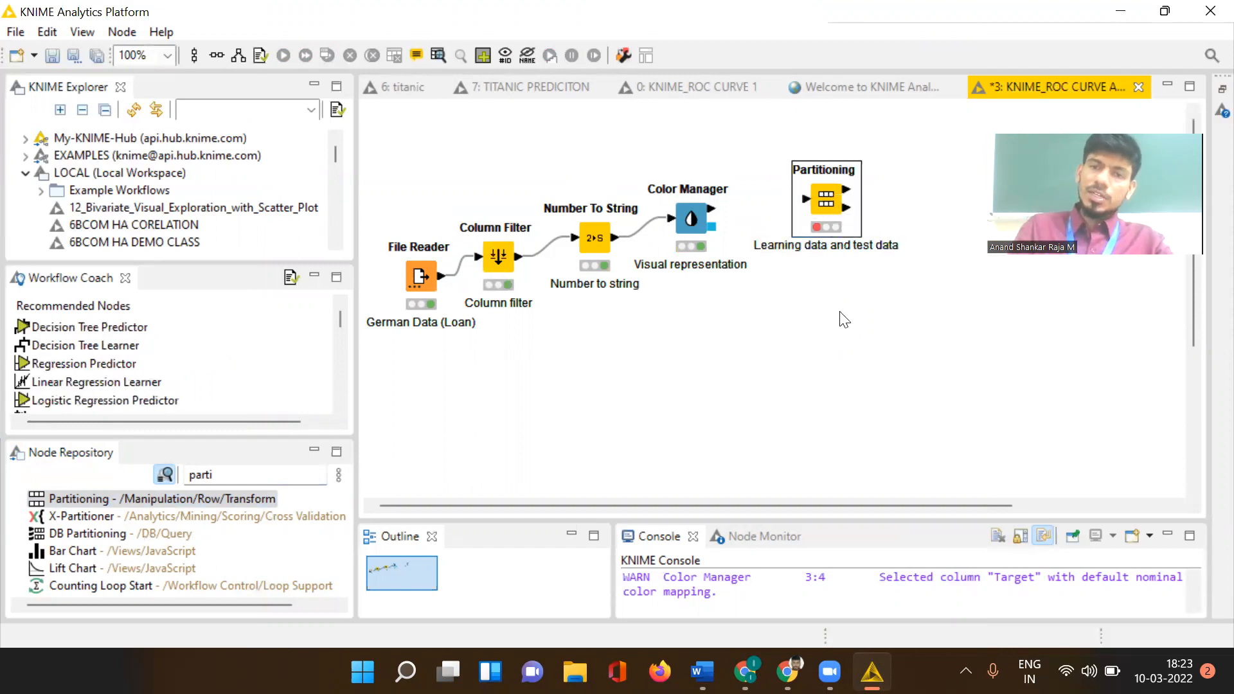
Move the Partitioning node slightly closer to the Color Manager and connect the Color Manager's table output to its input
mouse_move(825, 197)
left_mouse_down()
mouse_move(786, 182)
mouse_move(812, 180)
left_mouse_up()
left_click(833, 335)
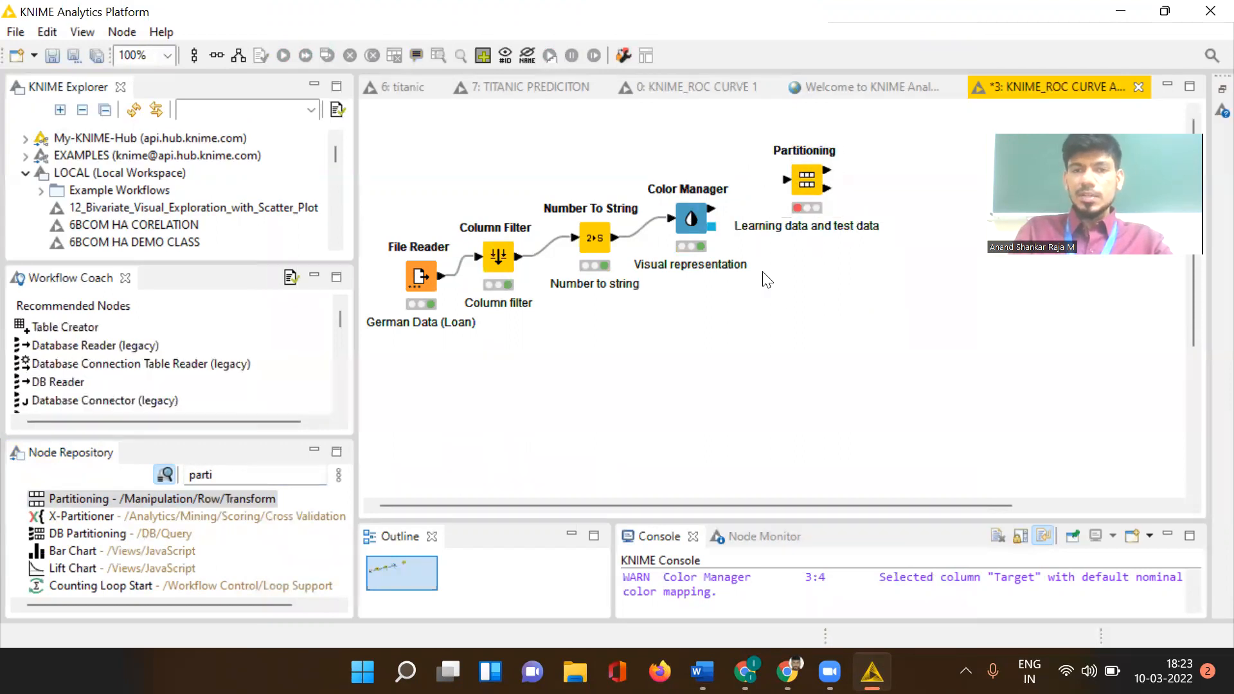
left_click(709, 214)
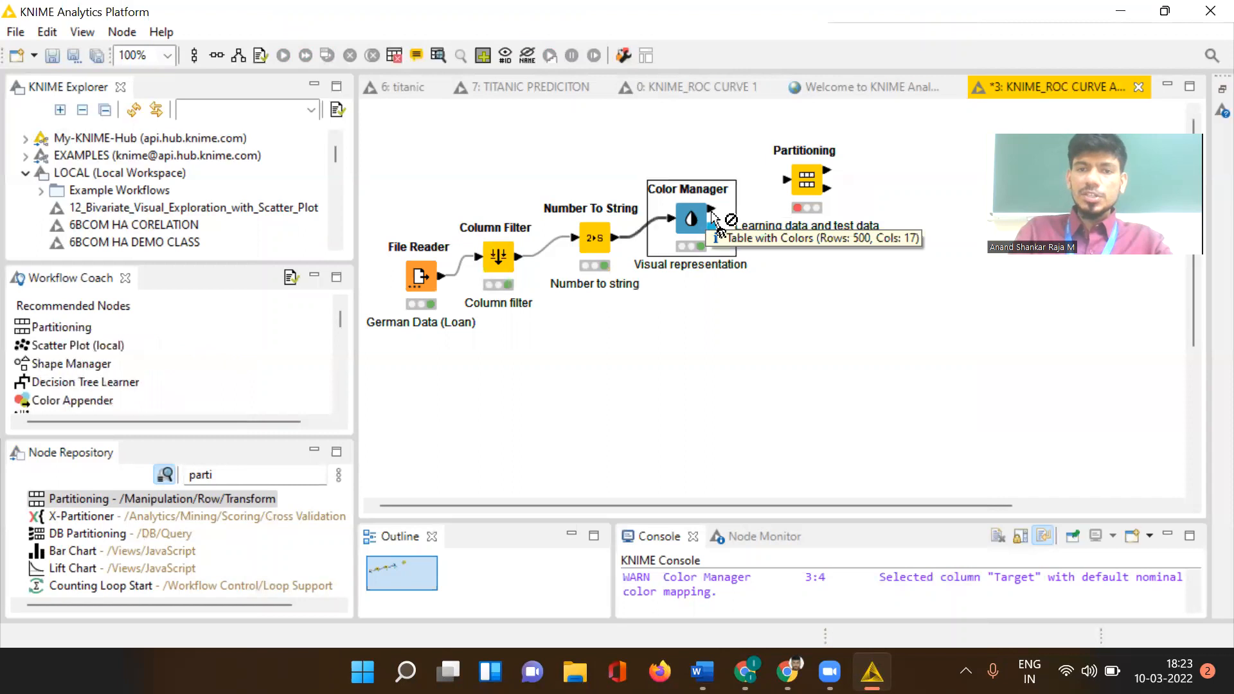
left_click(693, 354)
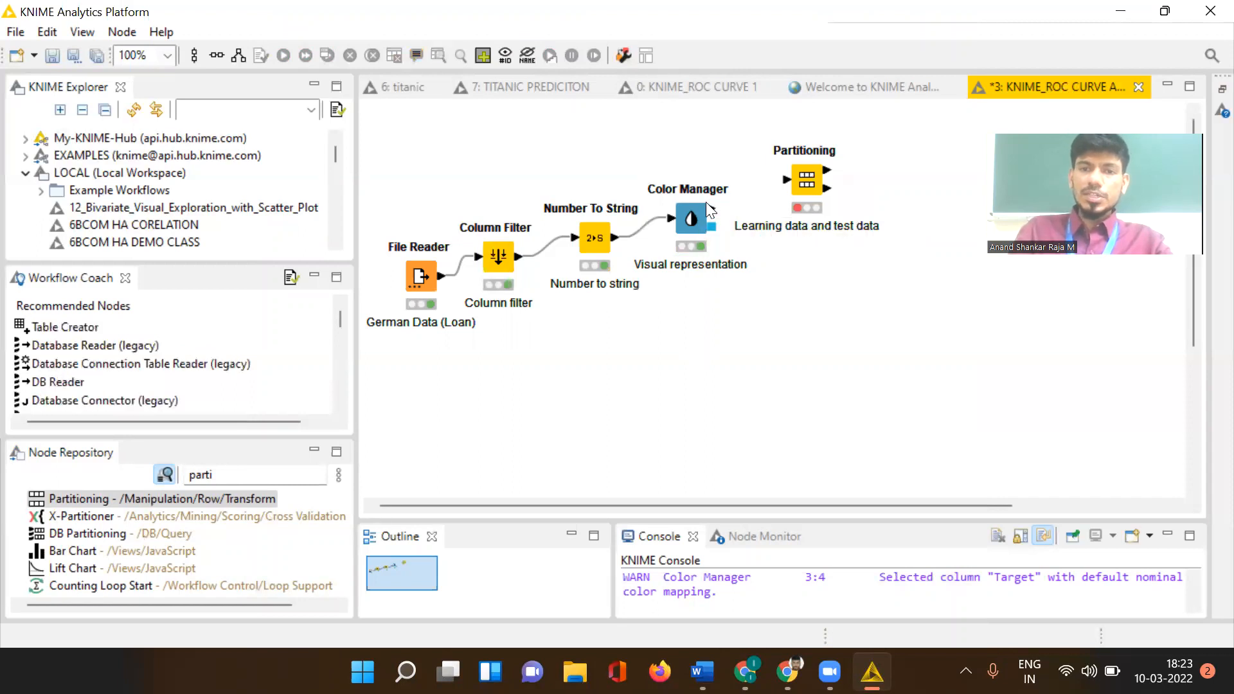
left_click_drag(709, 208, 790, 181)
Configure the Partitioning node with a relative first partition of 80% and stratified sampling on Target, and execute it
left_click(801, 182)
right_click(801, 183)
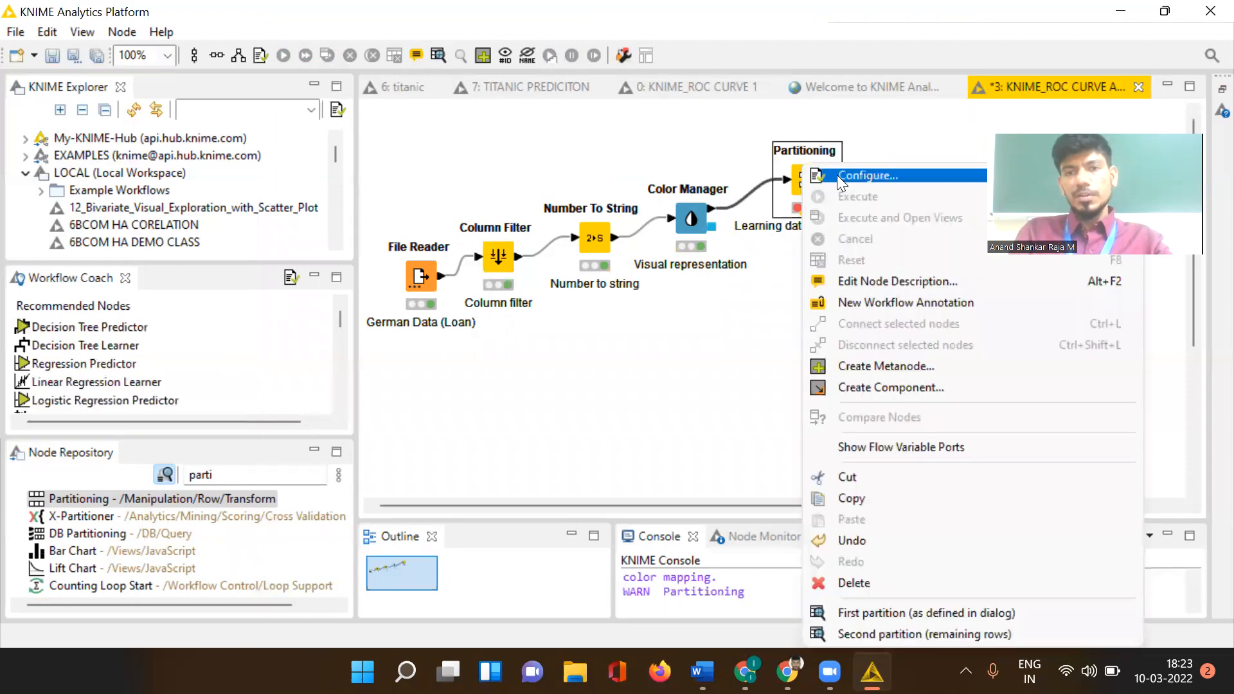
left_click(837, 175)
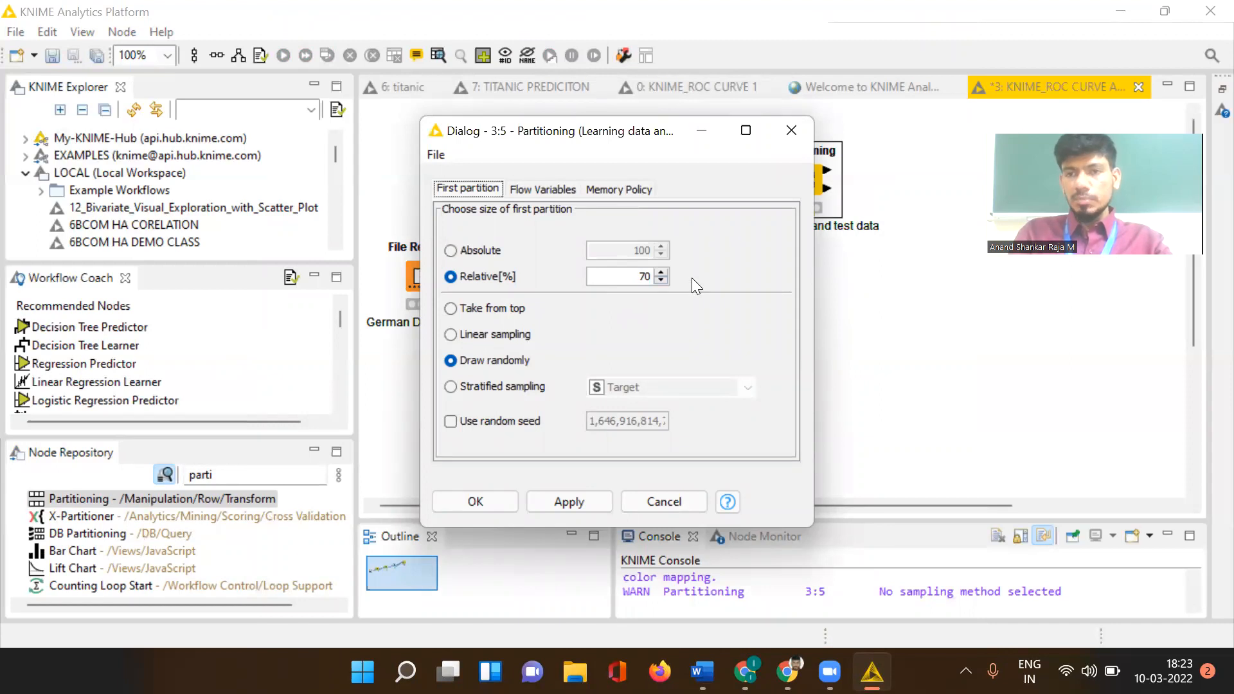
left_click(661, 272)
left_click(661, 272)
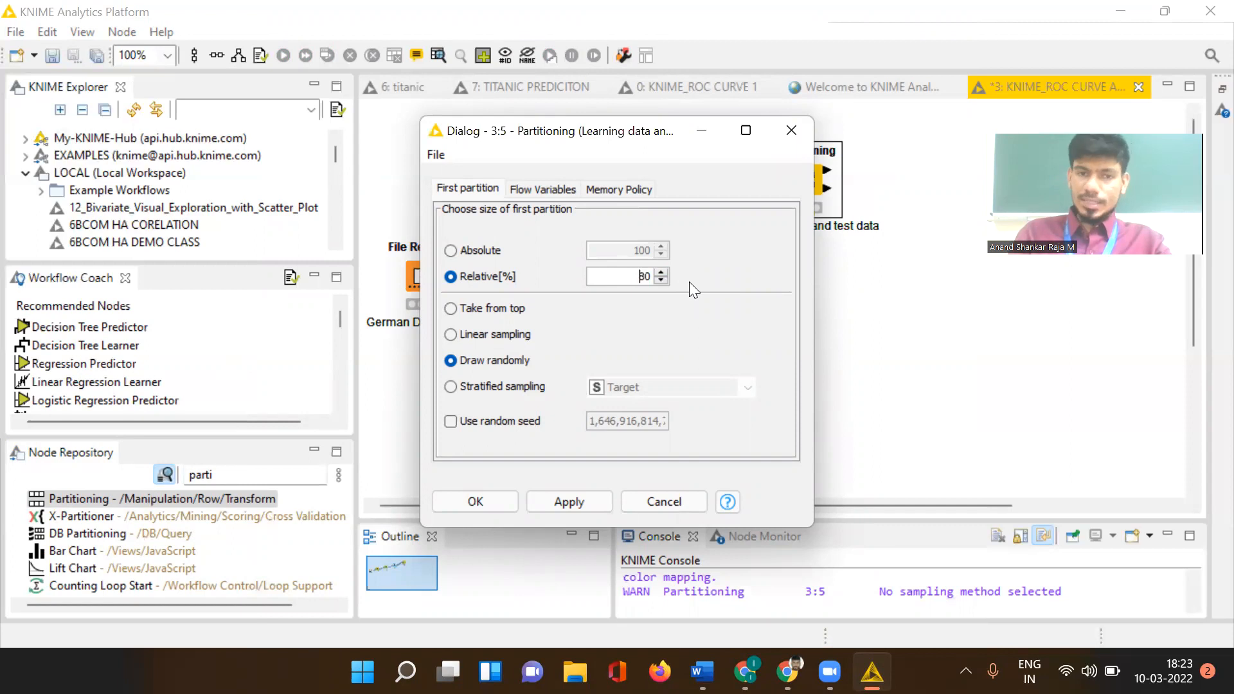
left_click(505, 385)
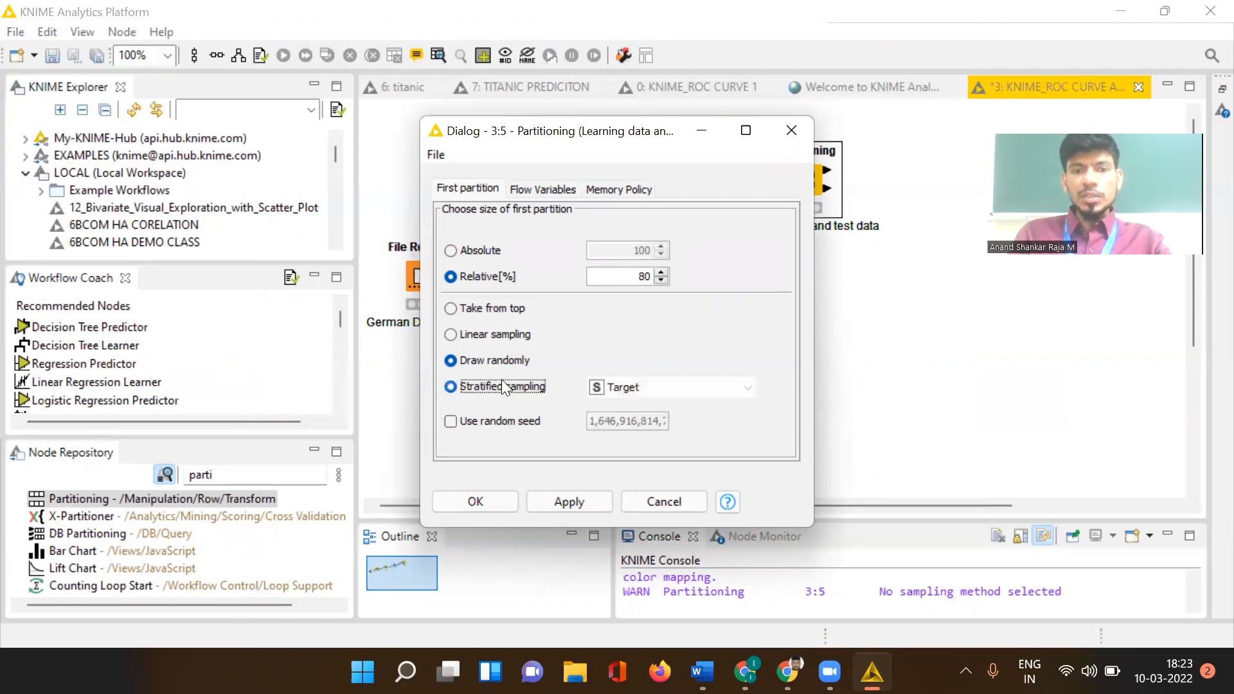
left_click(622, 386)
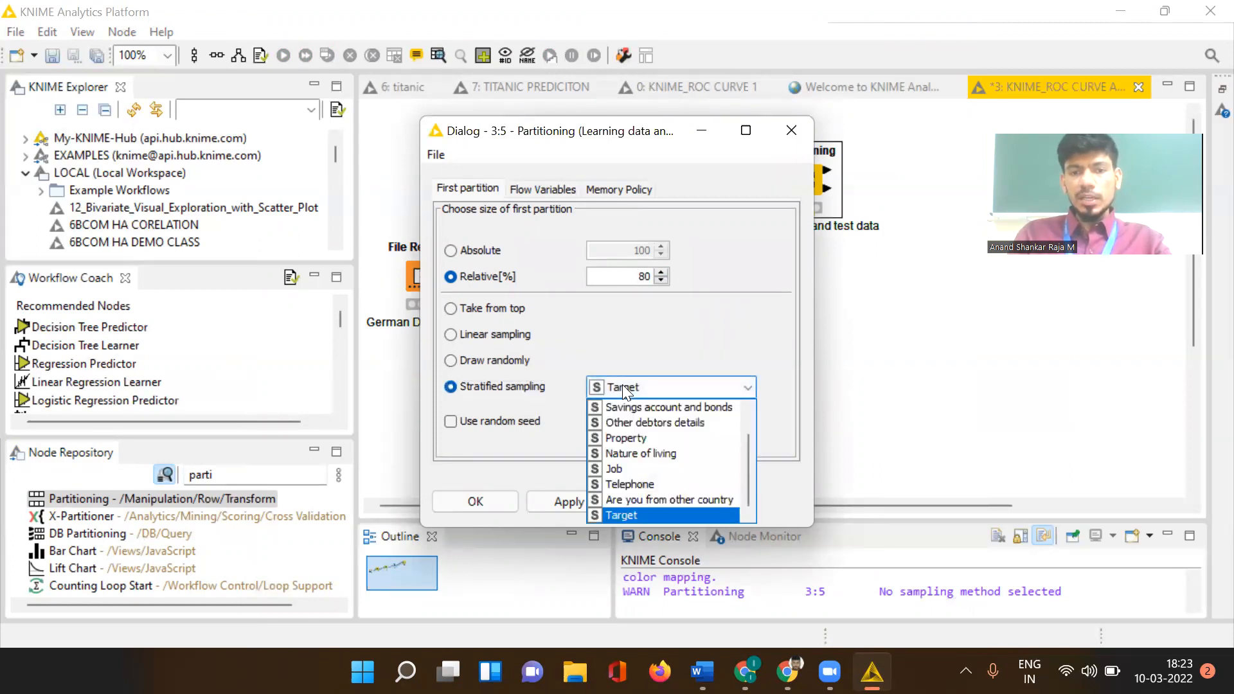
left_click(634, 513)
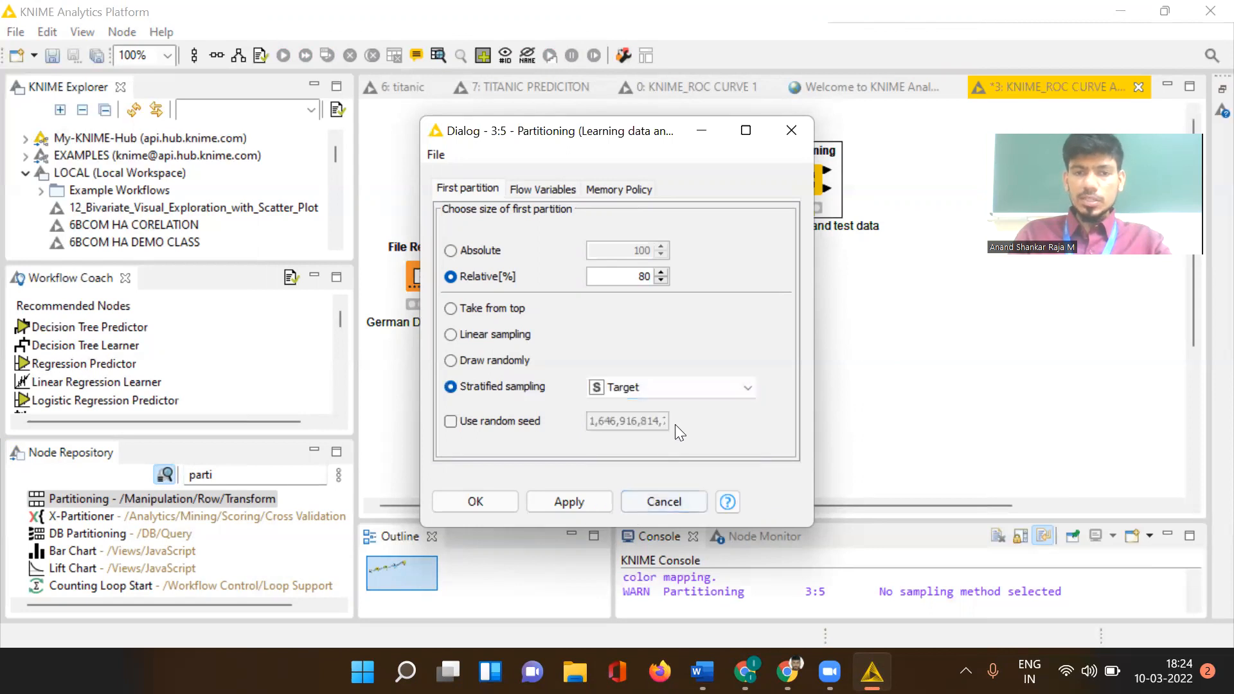
left_click(574, 495)
left_click(476, 501)
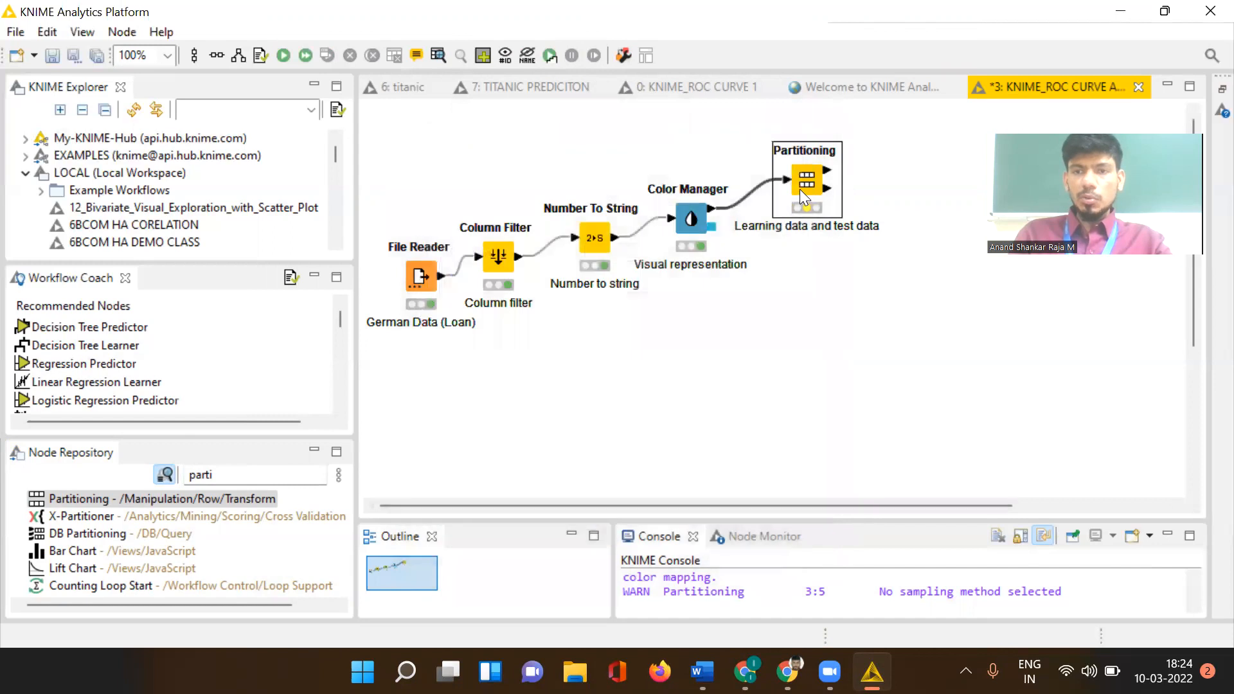
right_click(800, 189)
left_click(817, 192)
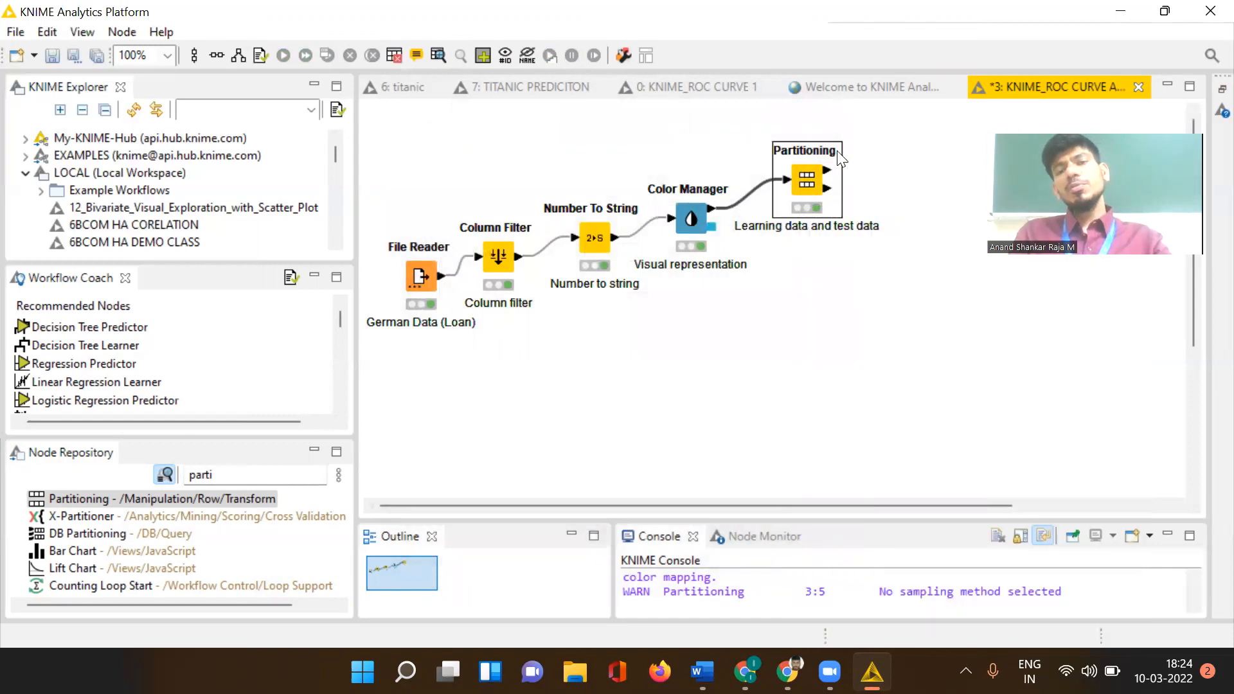
Examine the Partitioning node's first and second partition tables, closing each table when done
right_click(811, 186)
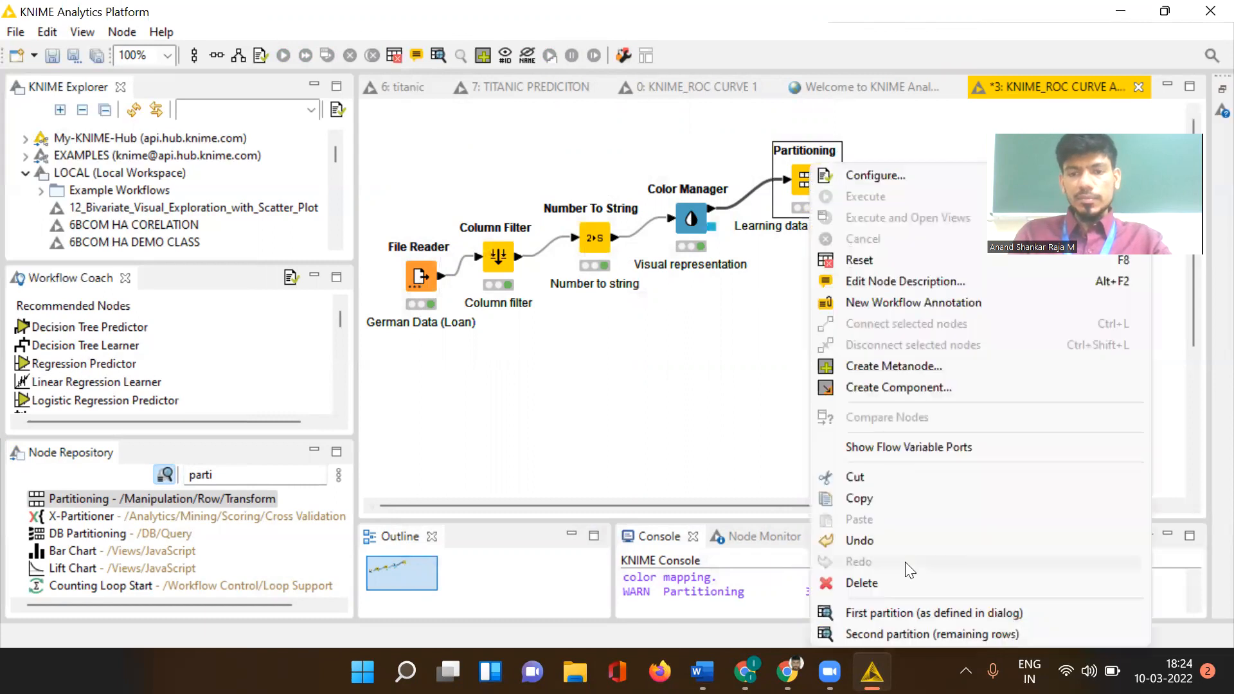
left_click(864, 612)
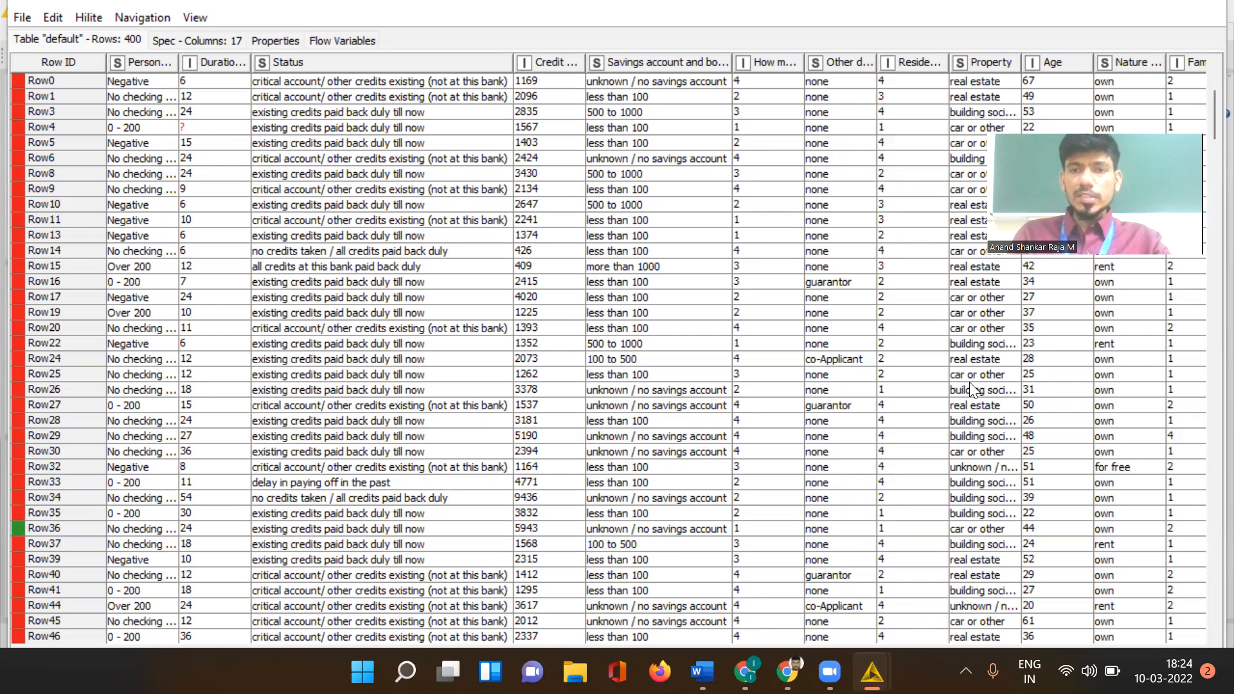
right_click(808, 166)
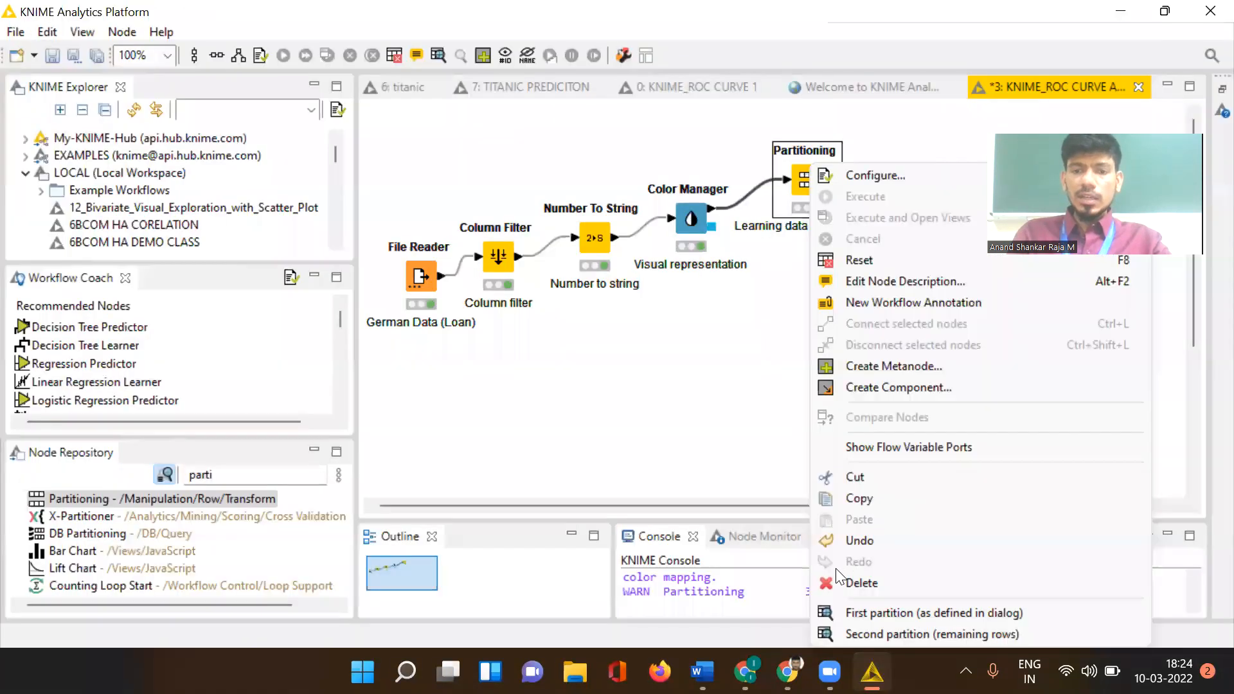
left_click(861, 634)
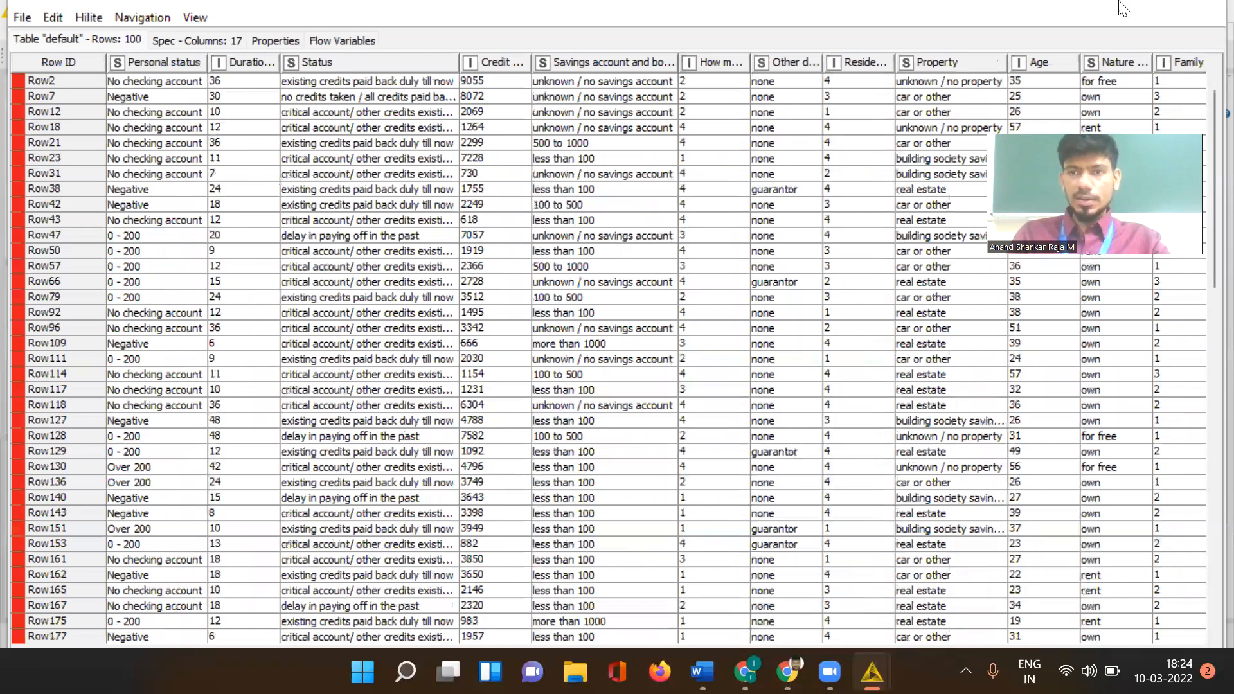
left_click(1206, 5)
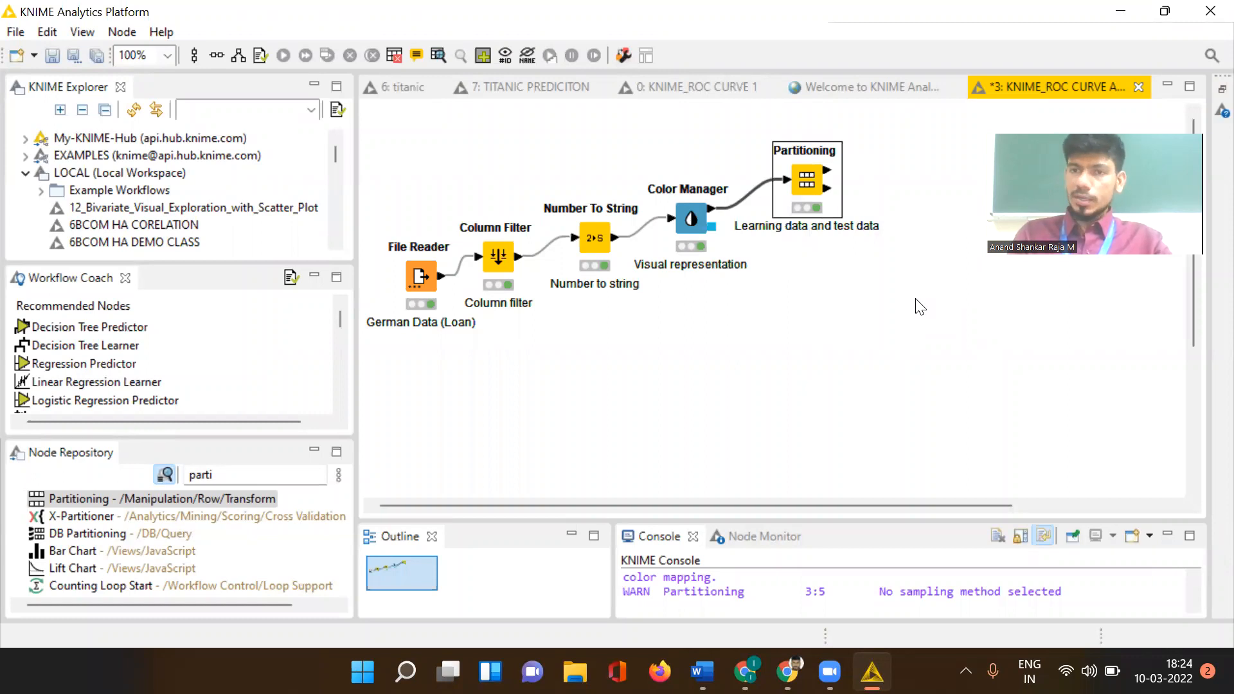
Search the node repository for "deci" and add a Decision Tree Learner and, below it, a Decision Tree Predictor beside the Partitioning node
left_click(241, 482)
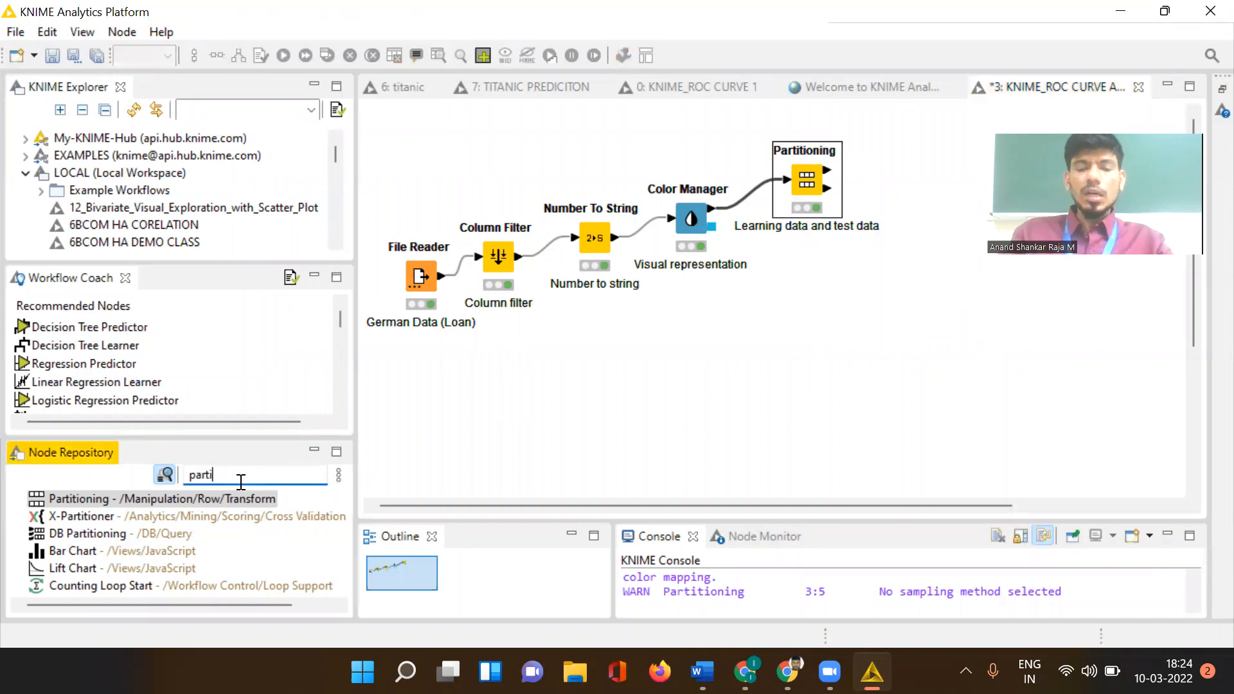
key("BackSpace")
key("BackSpace")
key("BackSpace")
key("BackSpace")
key("BackSpace")
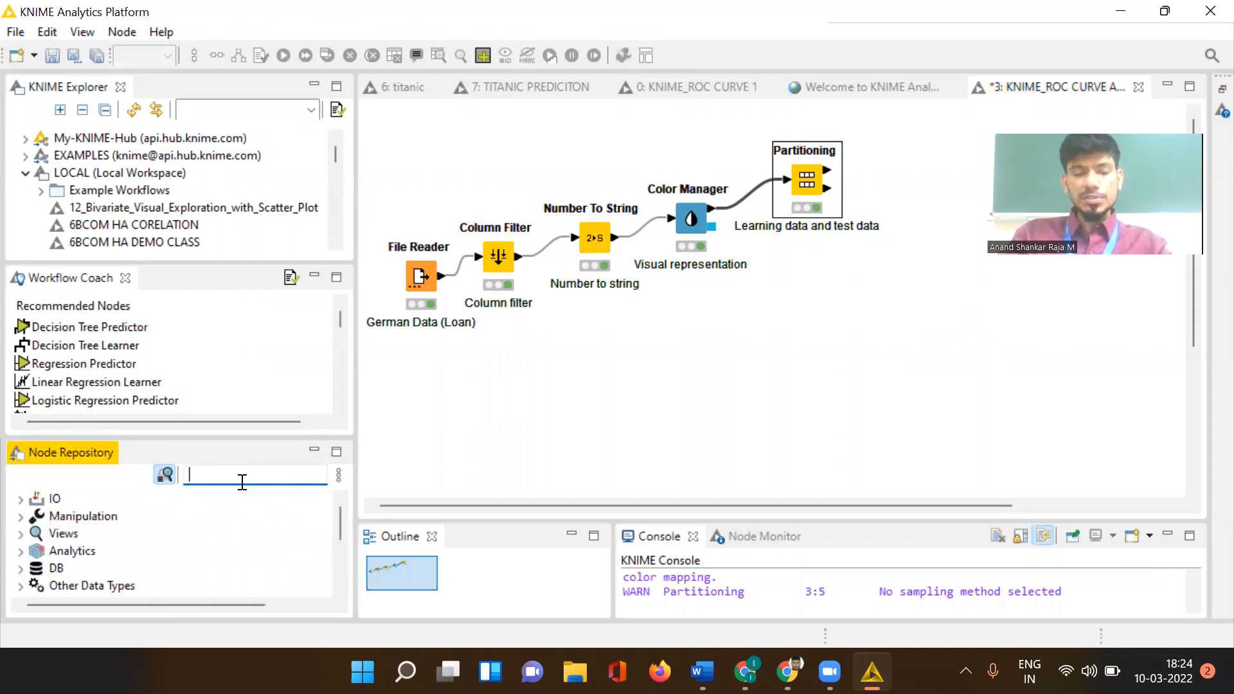
type("deci")
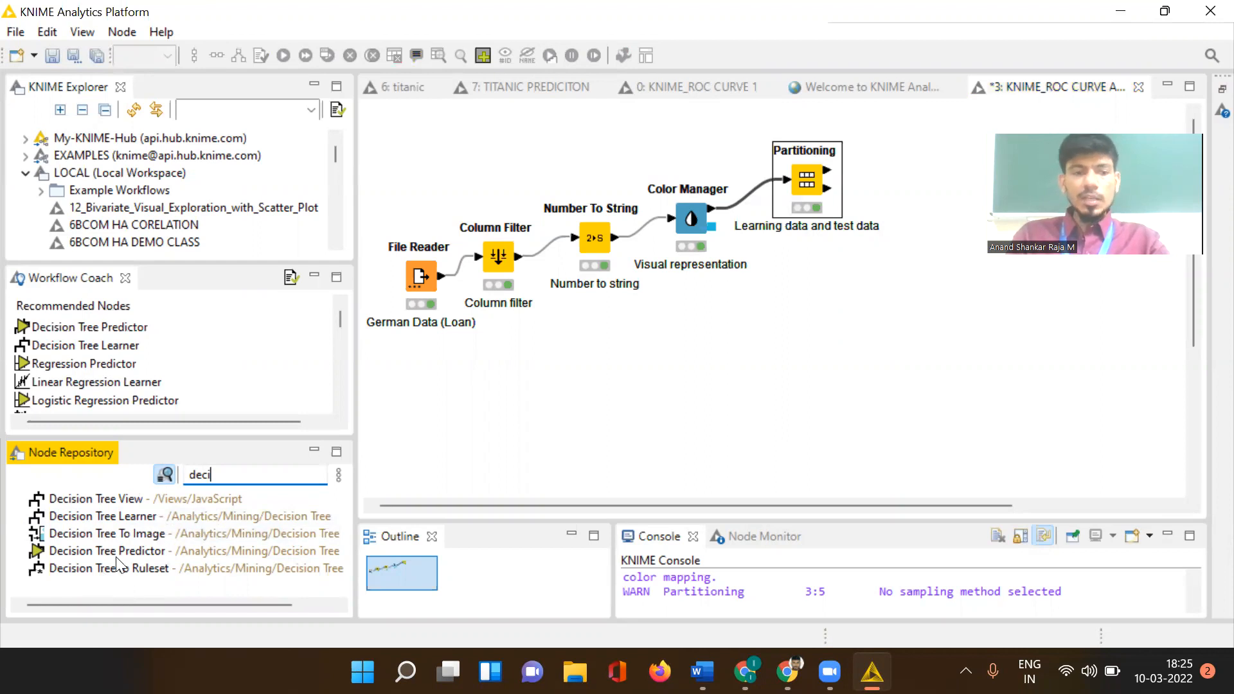
left_click_drag(86, 508, 919, 127)
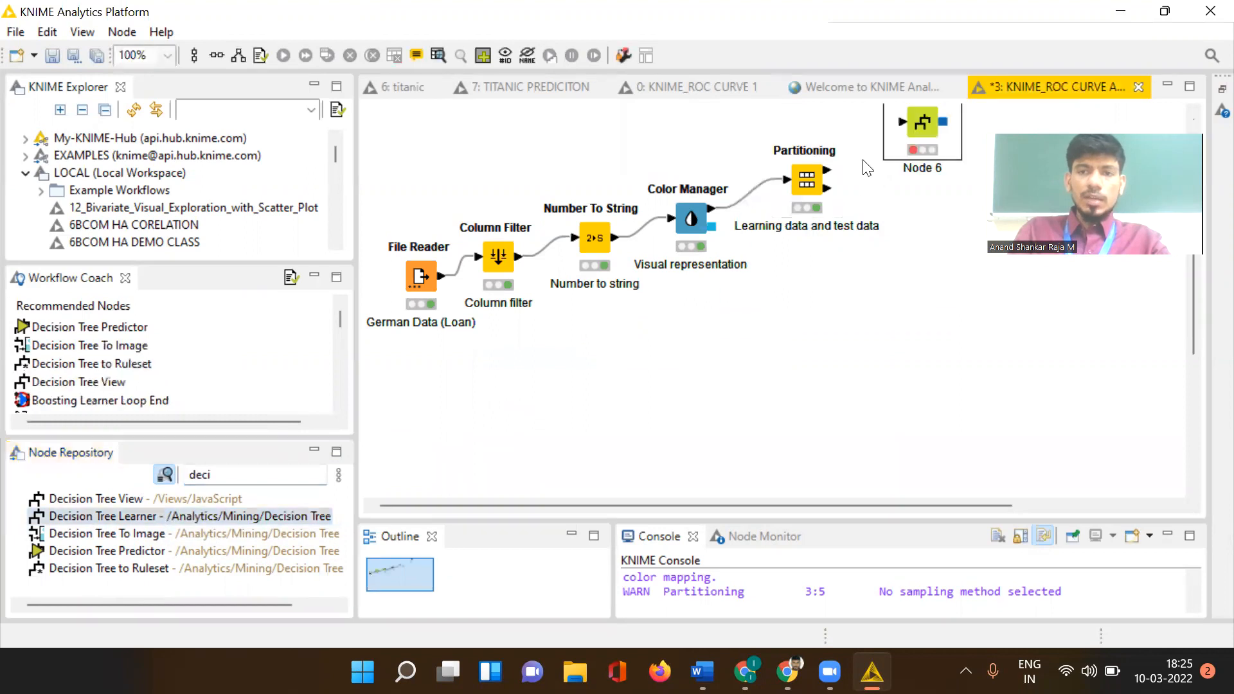
left_click_drag(133, 546, 941, 283)
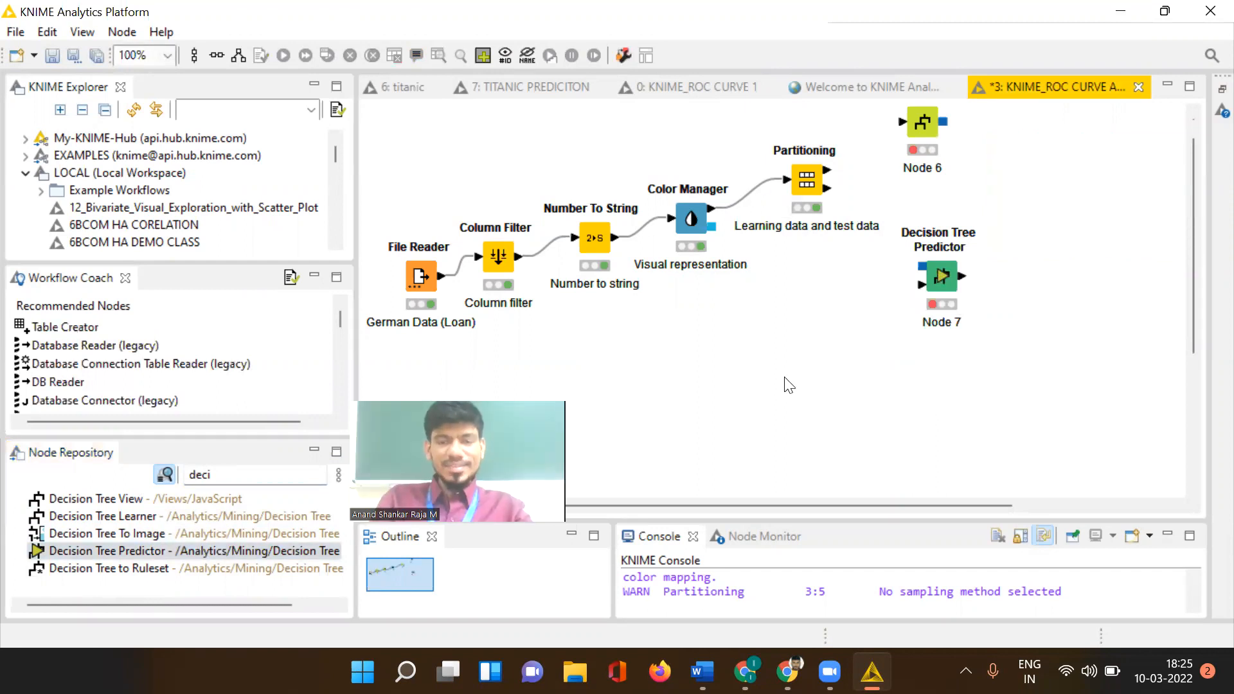
Move the Decision Tree Learner and the Decision Tree Predictor slightly closer to the Partitioning node
left_click_drag(919, 125, 900, 129)
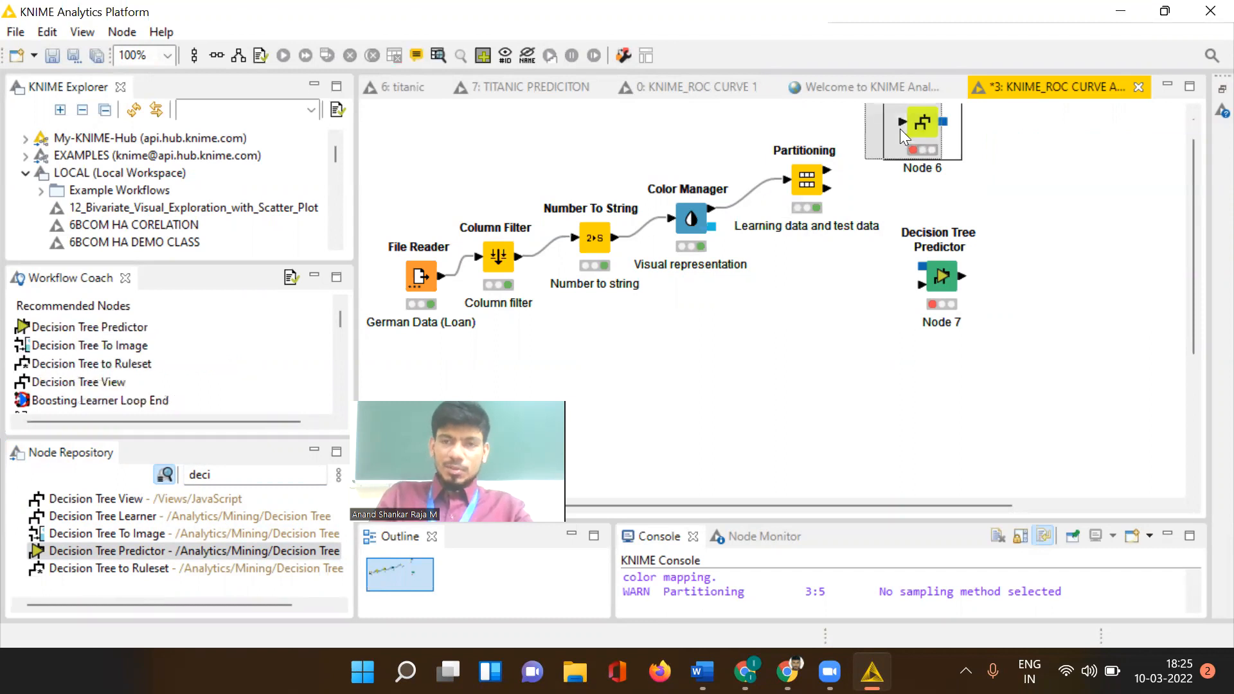
left_click(974, 307)
left_click_drag(947, 285, 923, 293)
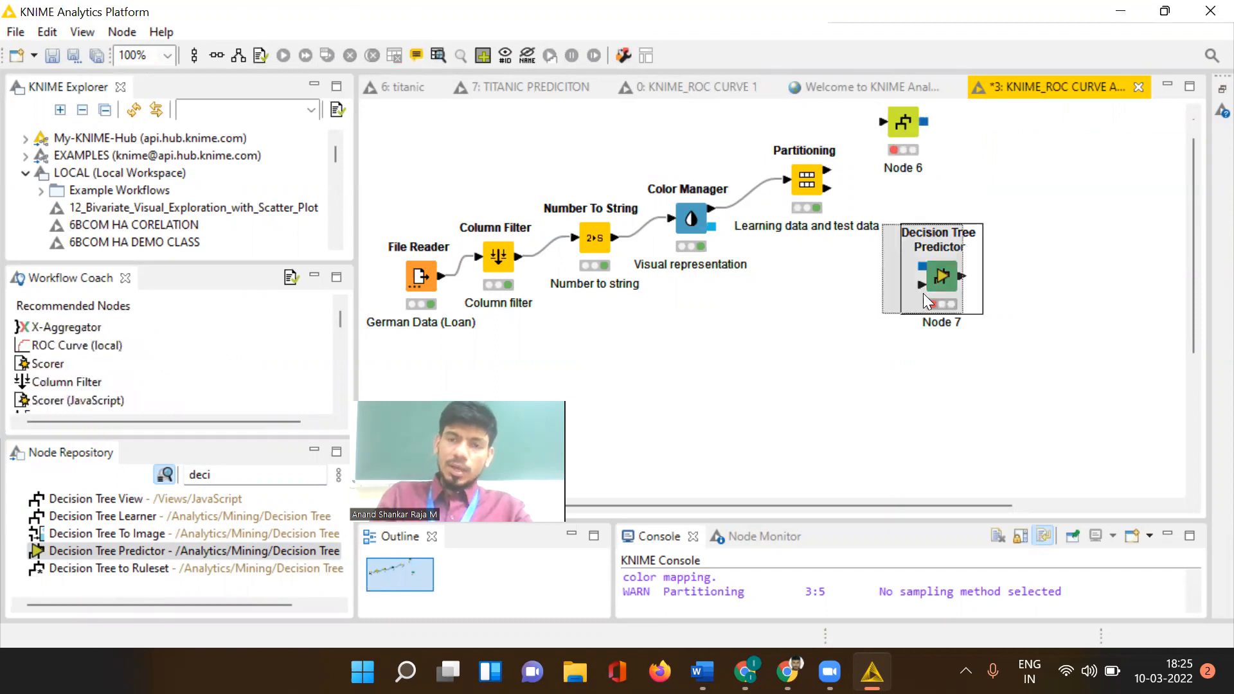
left_click(898, 403)
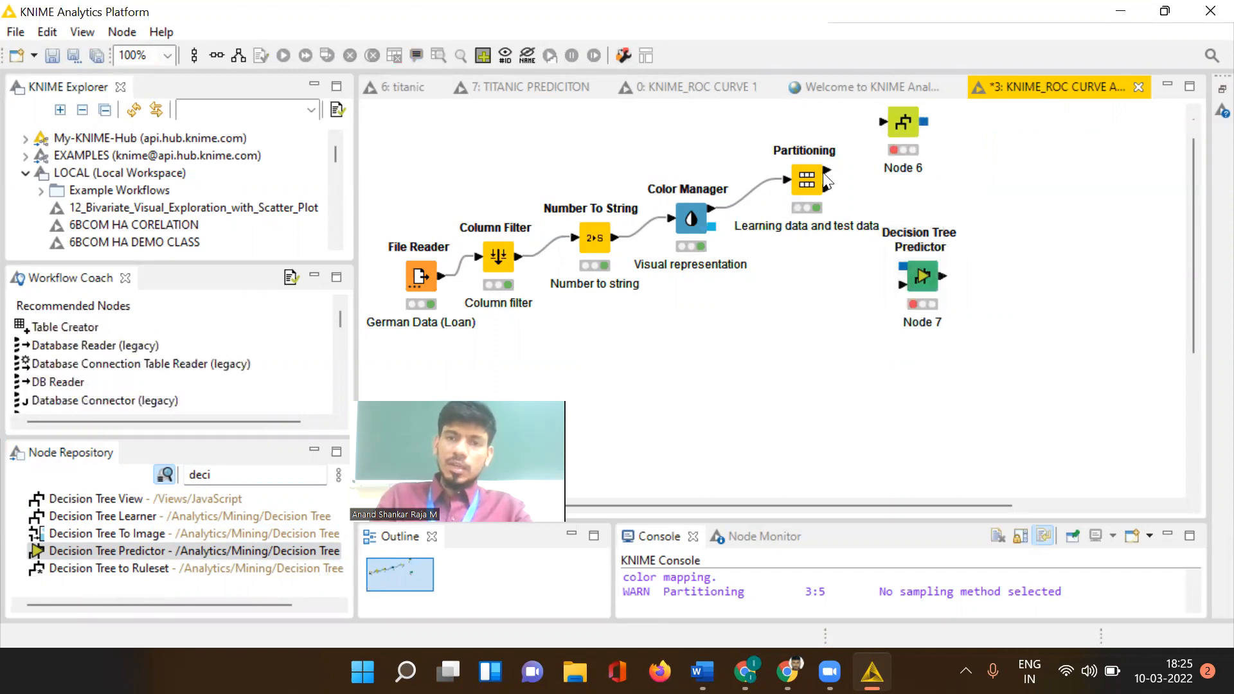
Connect Partitioning's first output to the Decision Tree Learner, its second output to the Predictor, and the Learner's model output to the Predictor
left_click_drag(825, 172, 884, 118)
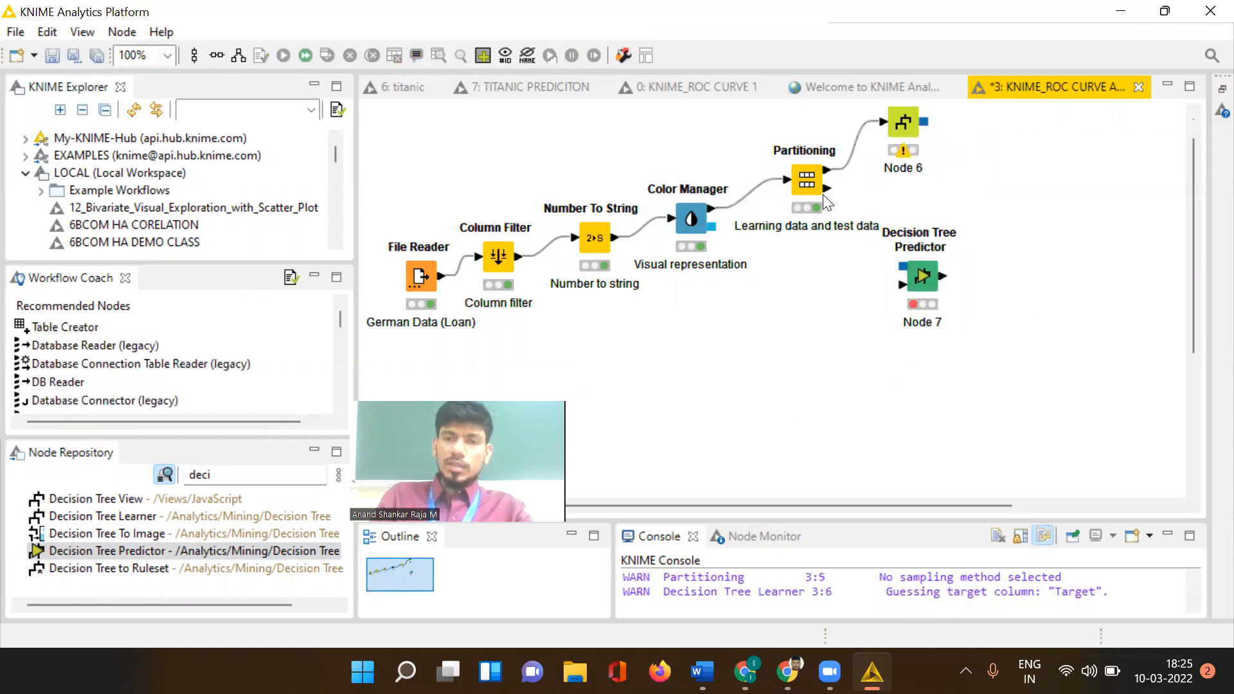
left_click_drag(825, 188, 903, 284)
left_click(950, 162)
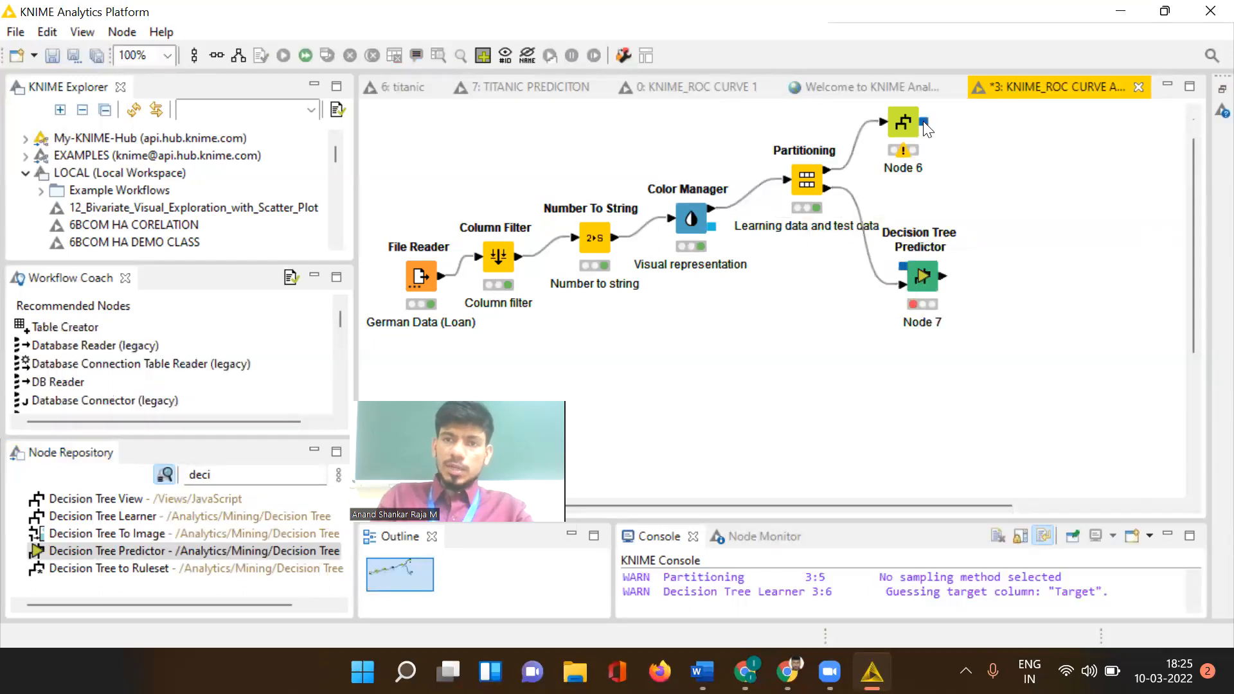
left_click_drag(926, 128, 903, 265)
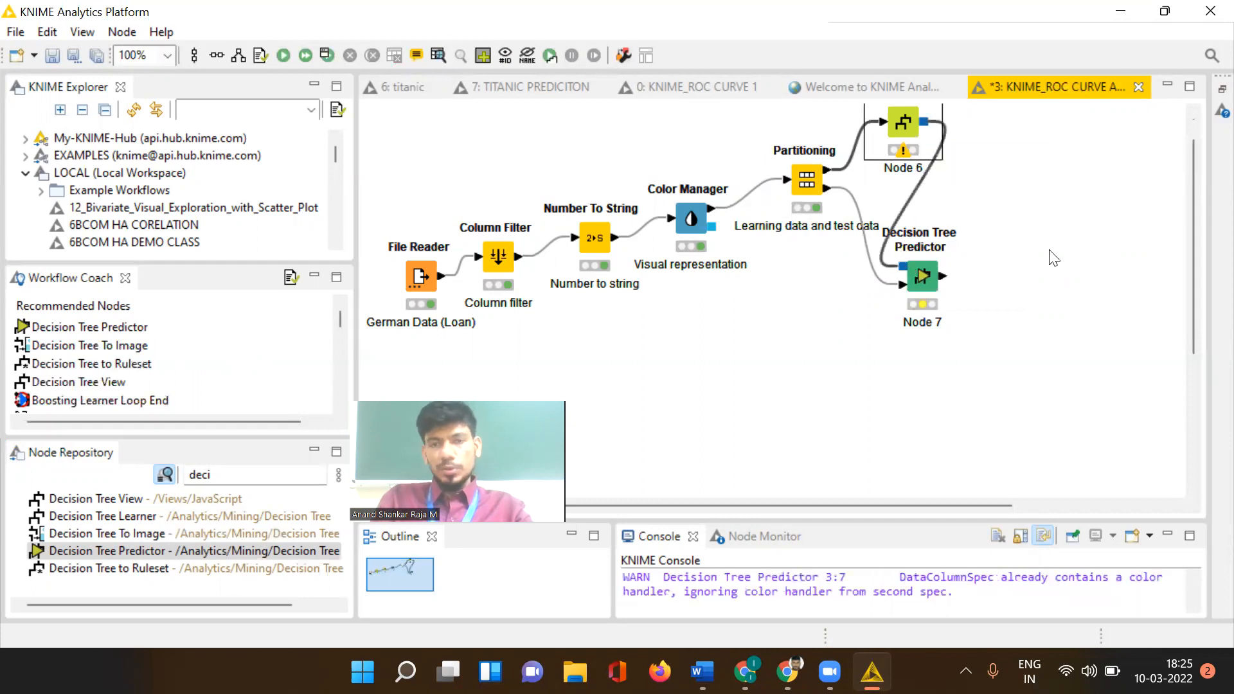
Rename the Decision Tree Learner's label to "Learner Node" and the Decision Tree Predictor's label to "Predicting"
left_click(898, 169)
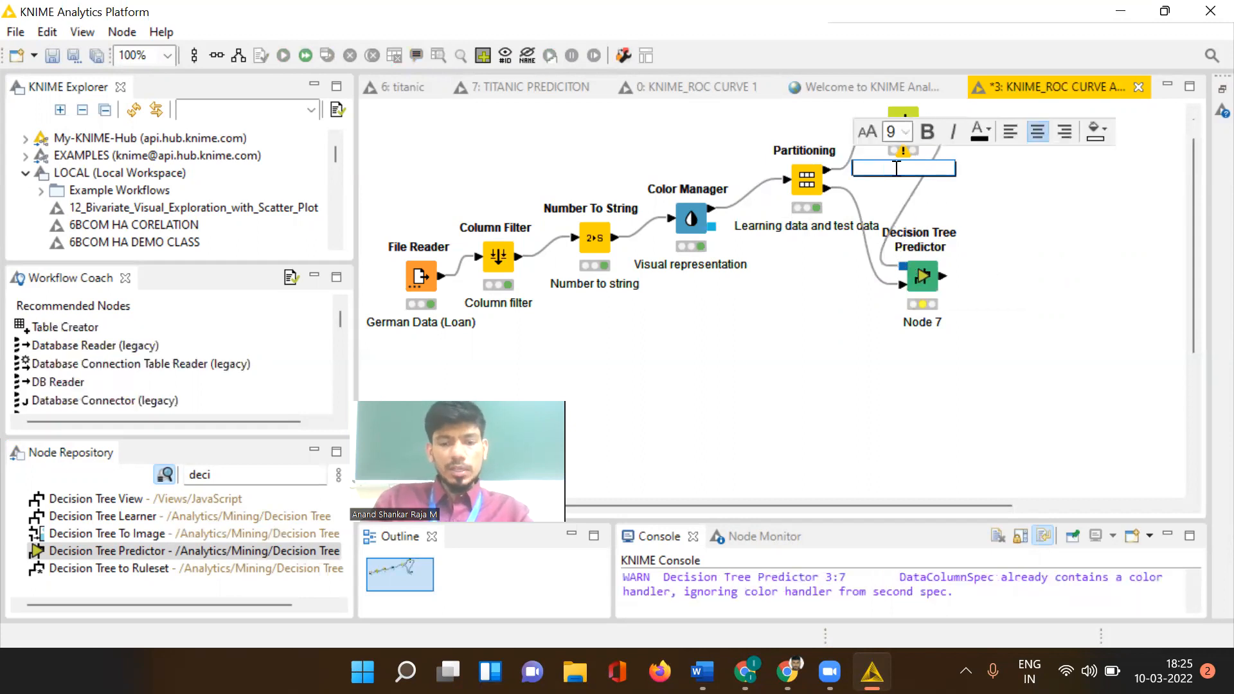
type("Learner Node")
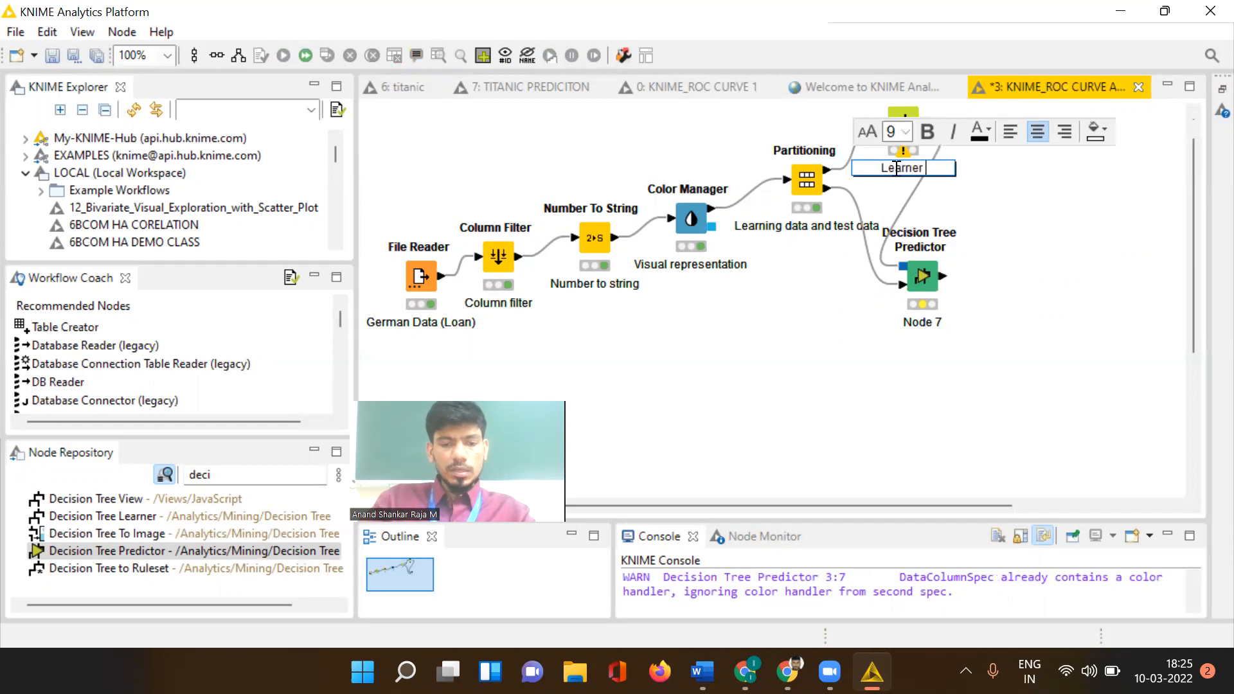
left_click(797, 374)
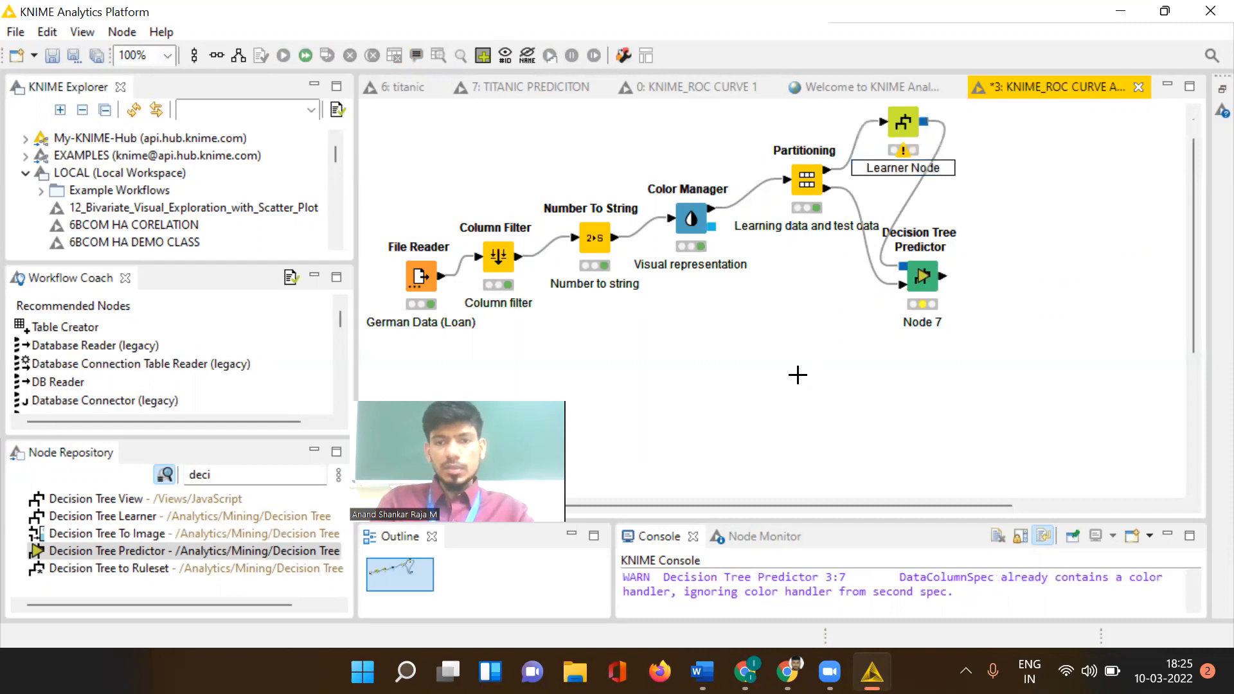
left_click(922, 323)
key("BackSpace")
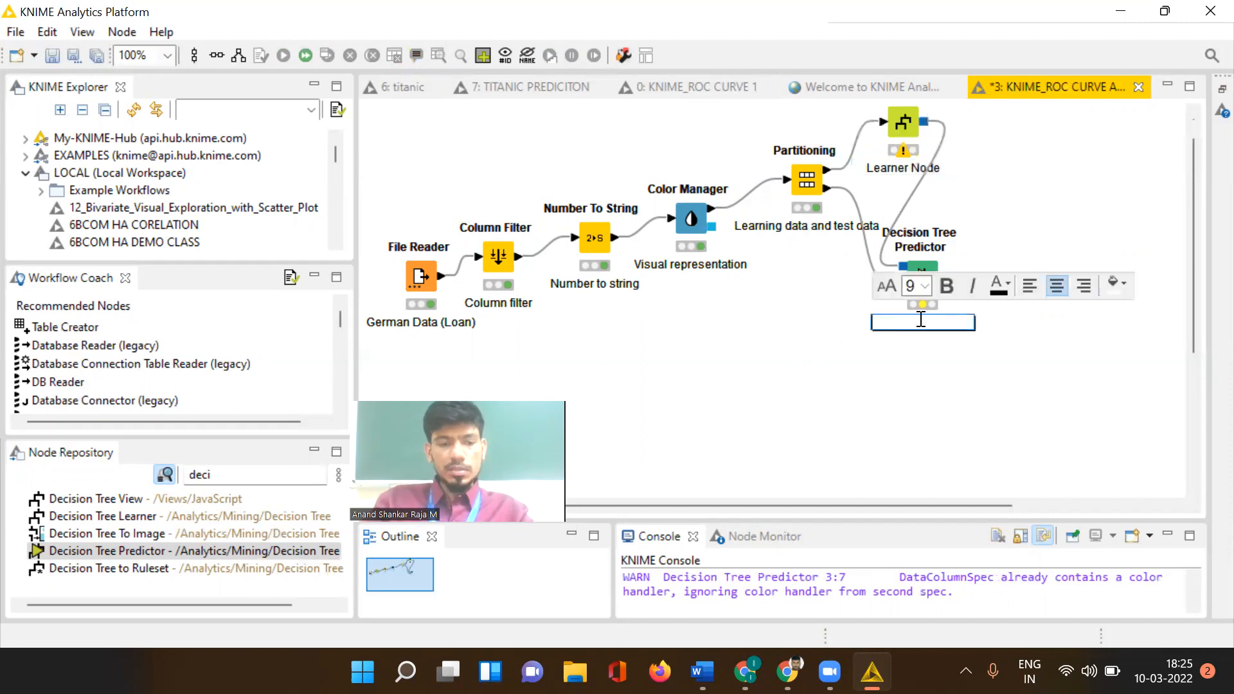
type("Predicting")
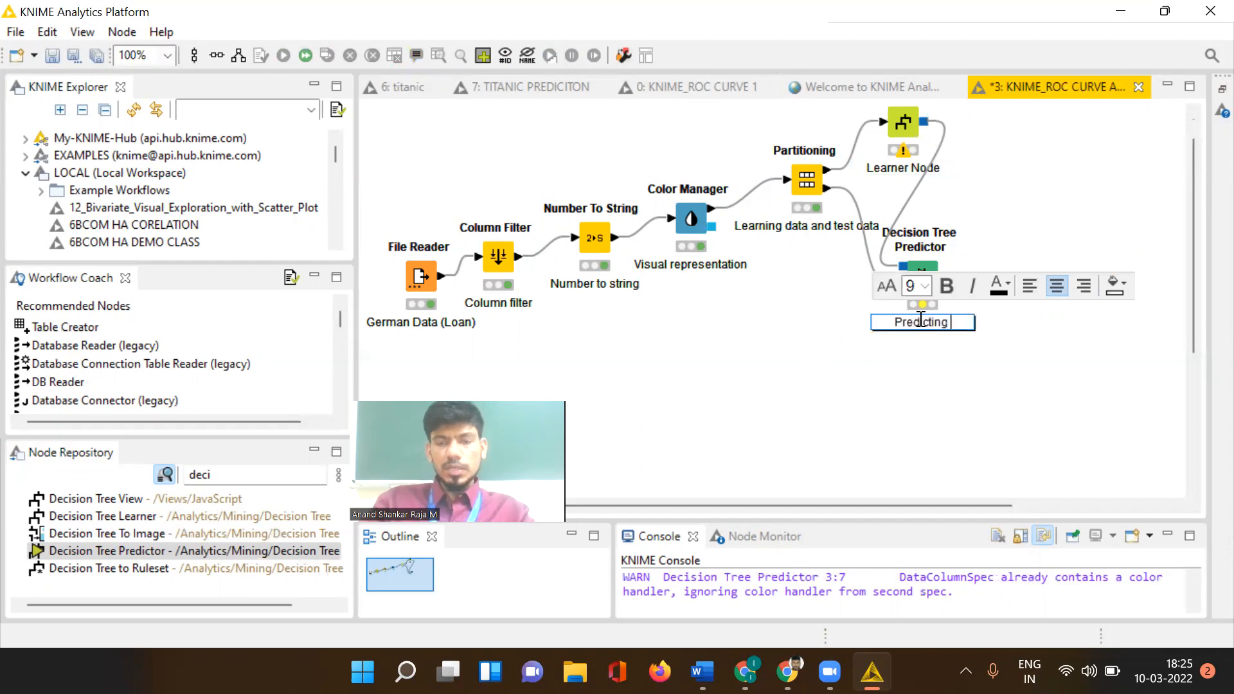
left_click(780, 361)
left_click(784, 352)
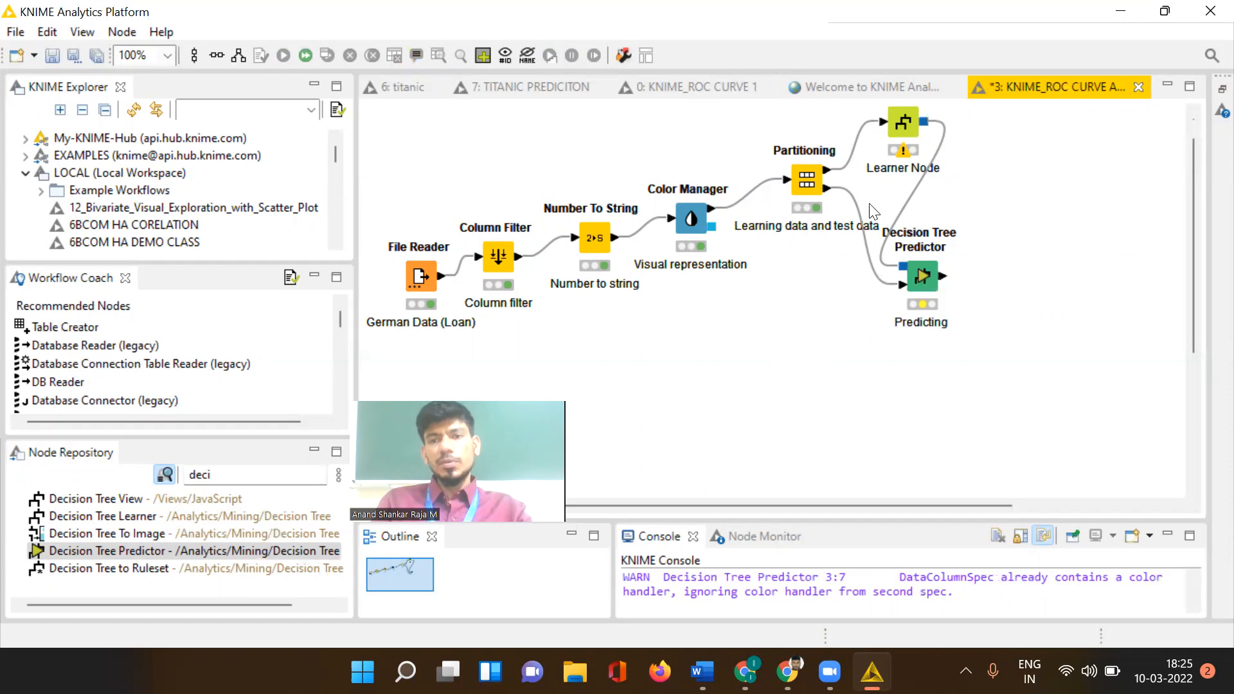
In the Decision Tree Learner's configuration, set the minimum number of records per node to 6 and enable binary nominal splits
right_click(904, 124)
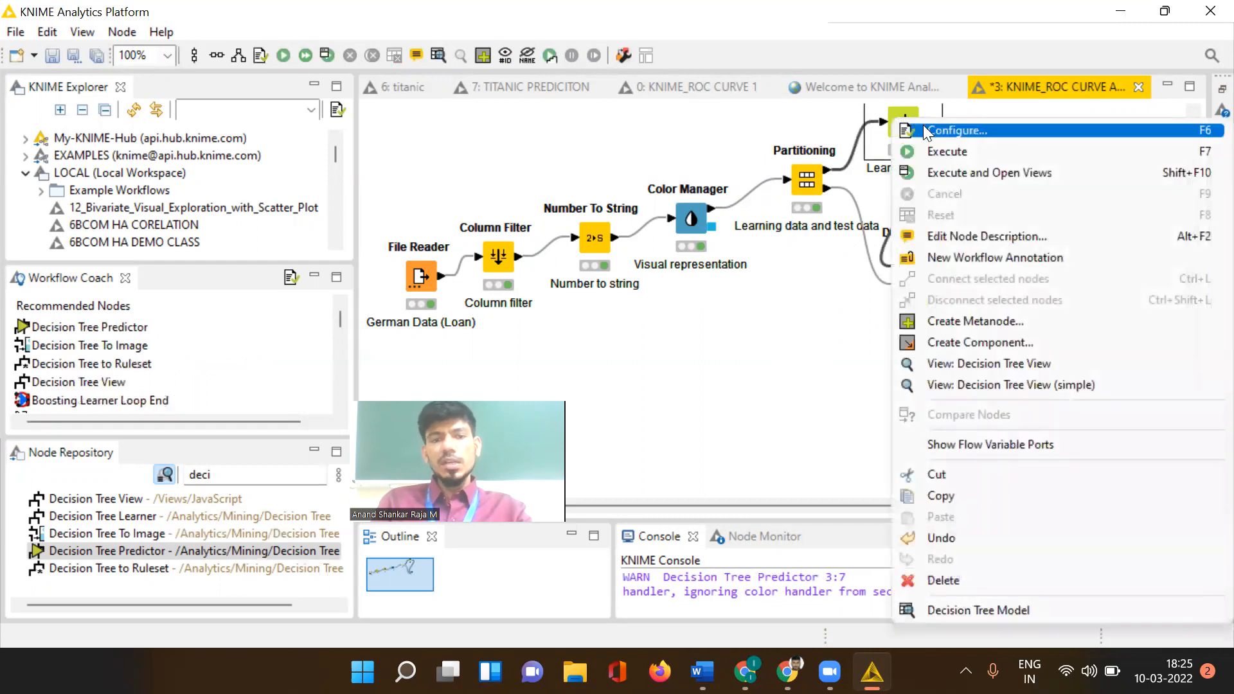
left_click(925, 131)
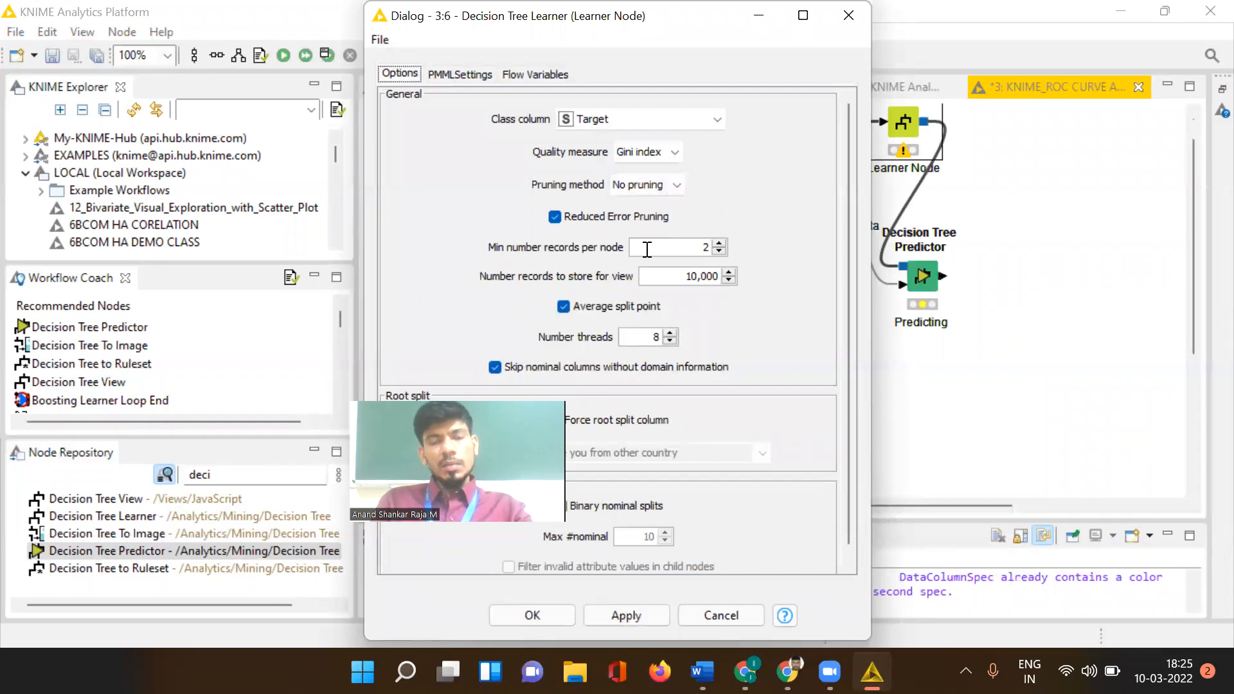
left_click(723, 241)
left_click(724, 242)
left_click(723, 241)
left_click(723, 242)
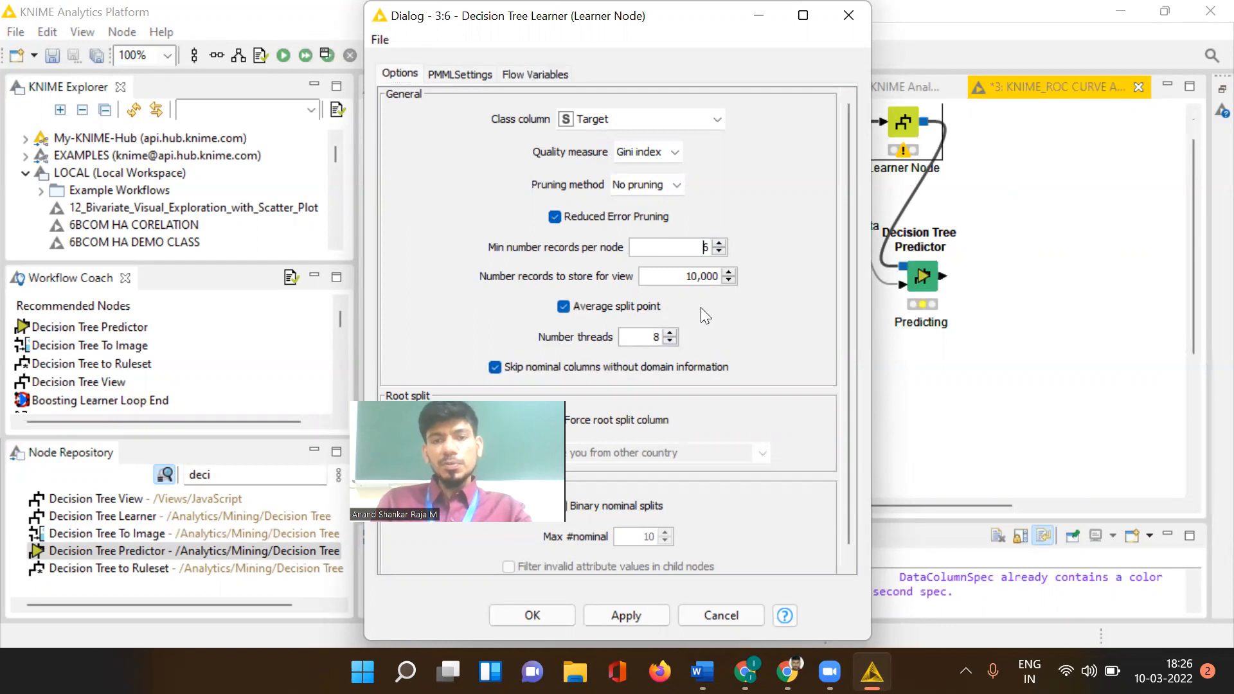
scroll(710, 398, "down", 1)
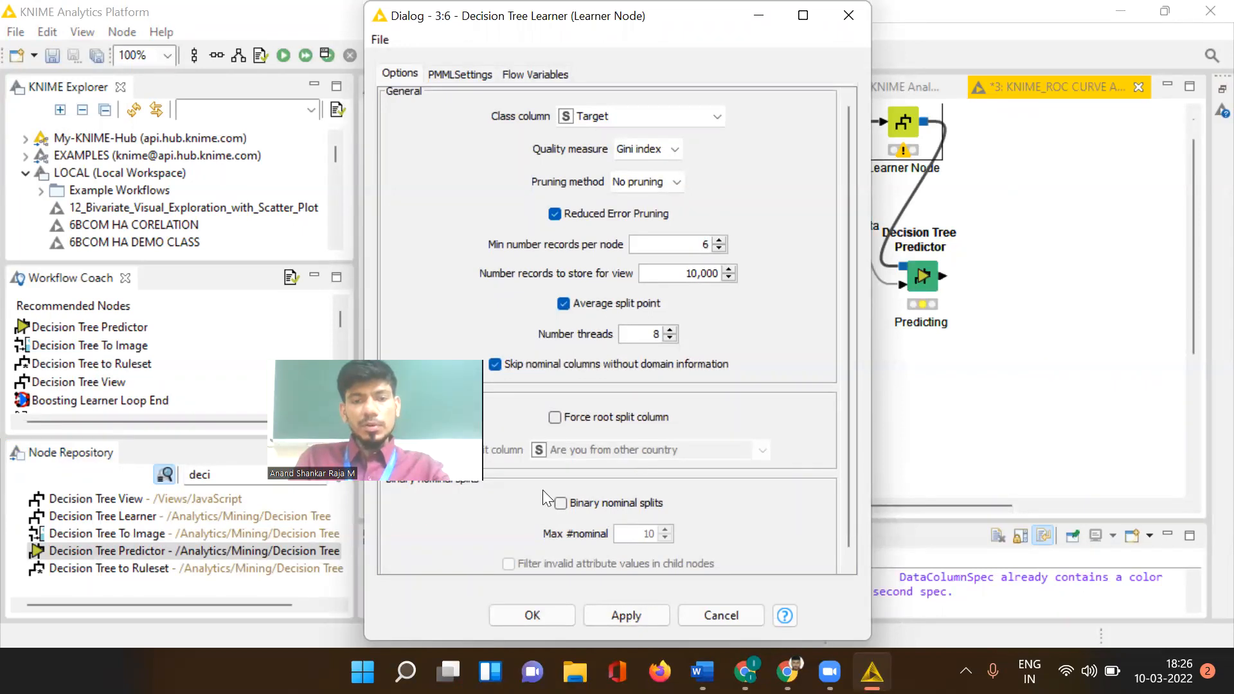
left_click(560, 505)
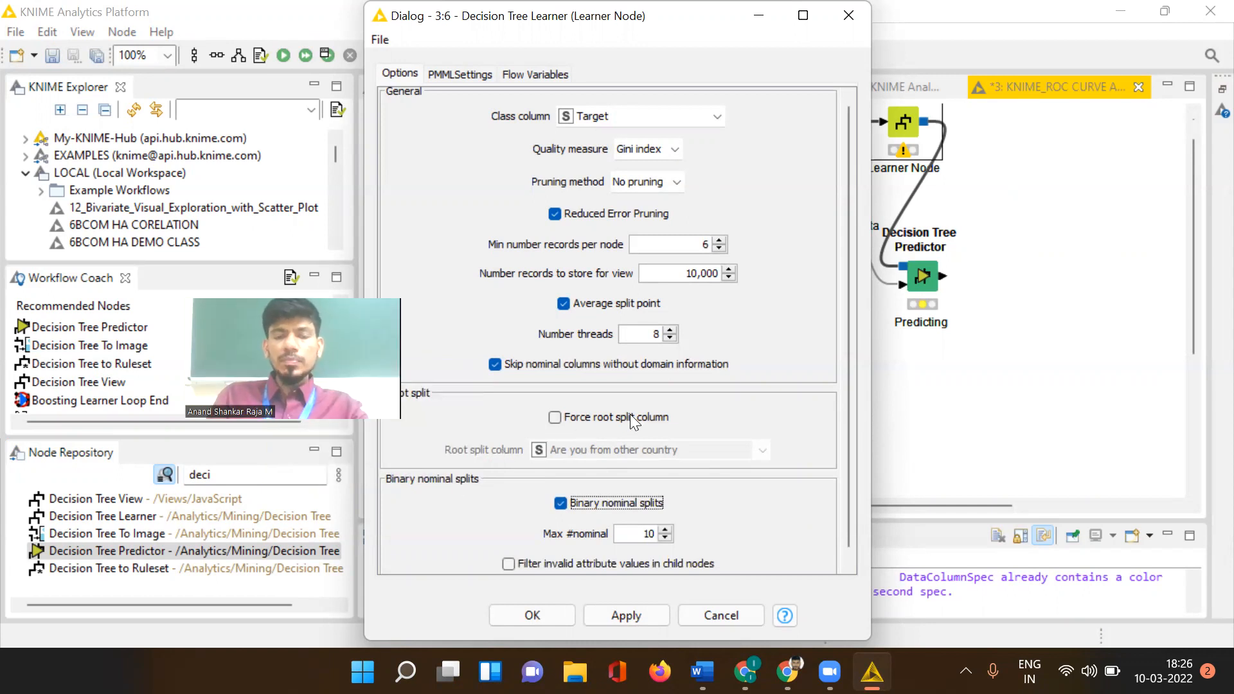
left_click(554, 418)
left_click(570, 450)
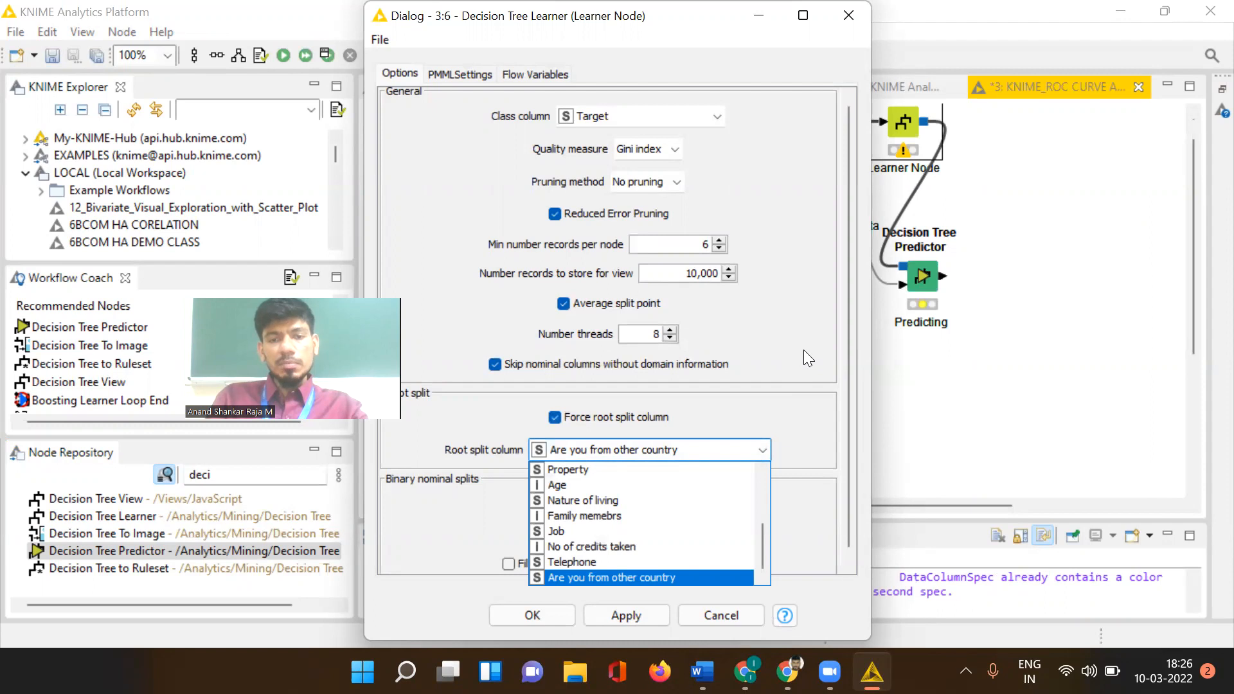
left_click(803, 349)
left_click(564, 415)
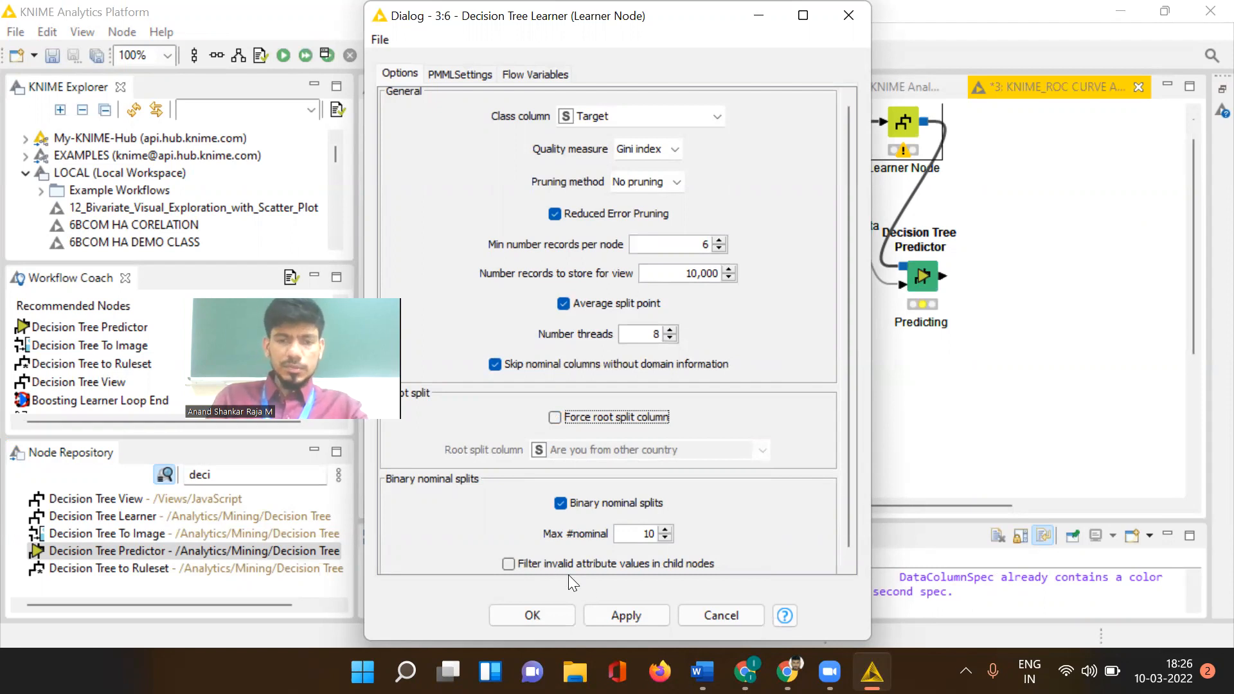
Apply the Decision Tree Learner's configuration and execute the node
left_click(621, 617)
left_click(566, 613)
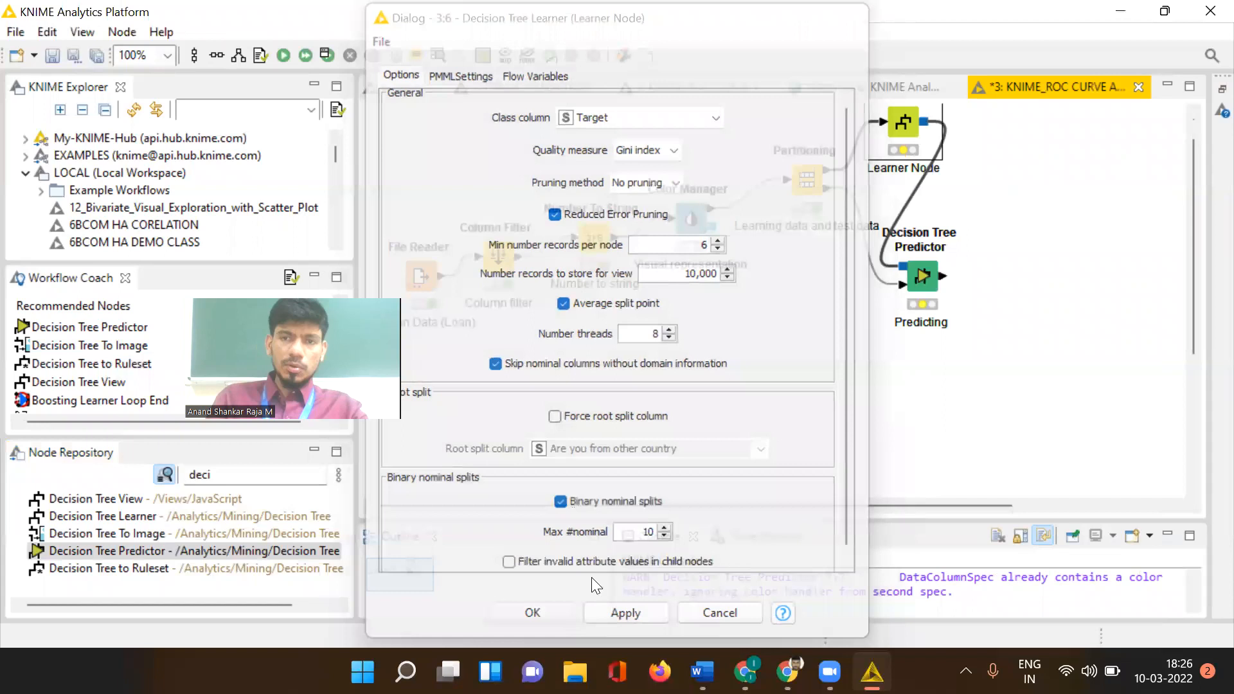
right_click(901, 114)
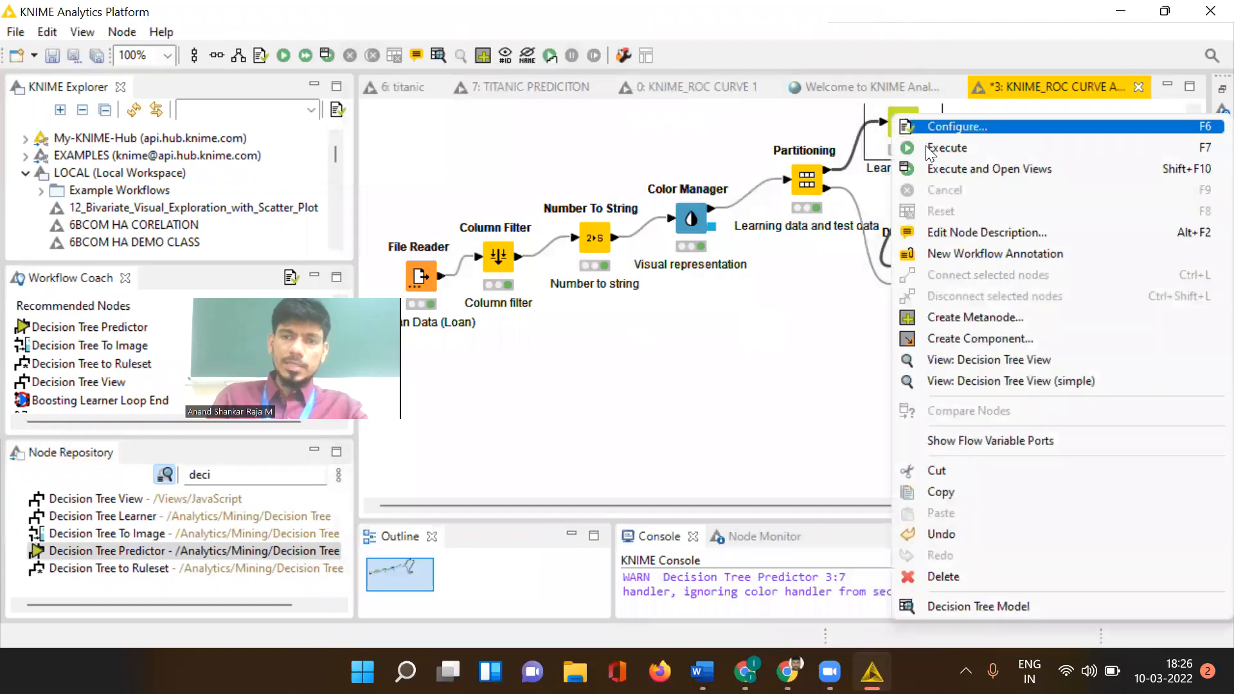
left_click(928, 147)
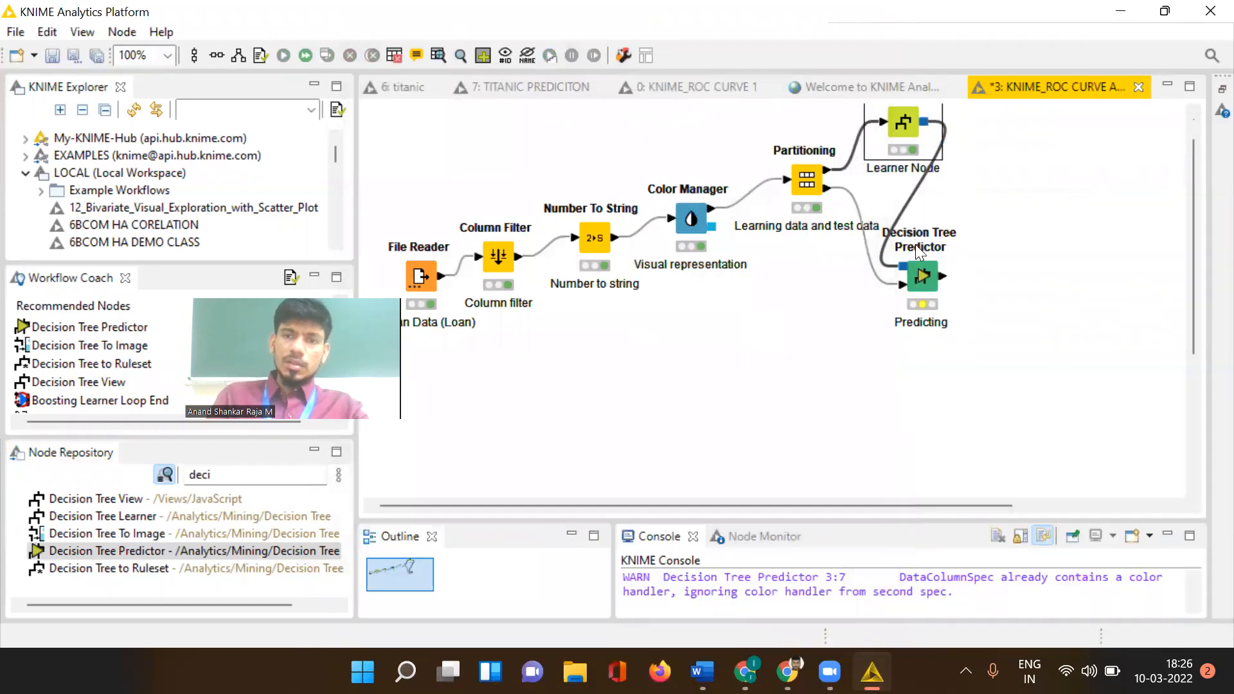
Configure the Decision Tree Predictor to change the prediction column name and append columns with normalized class distribution, and execute it
right_click(921, 278)
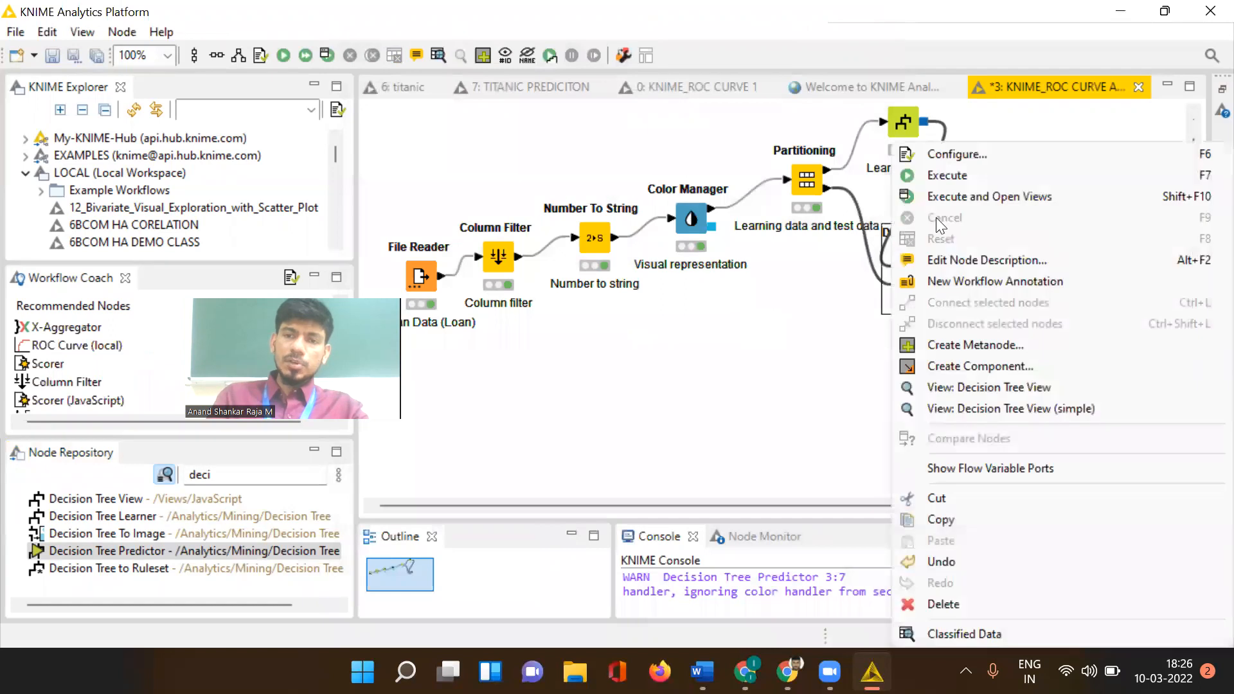
left_click(954, 157)
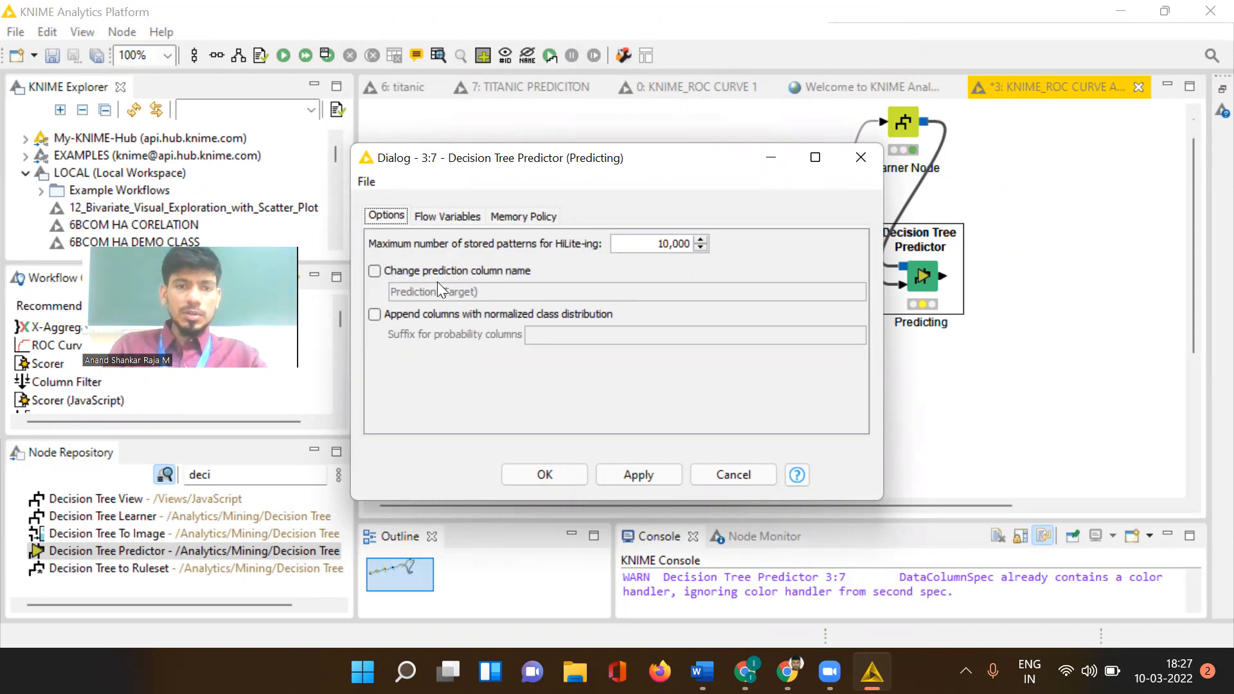
left_click(374, 271)
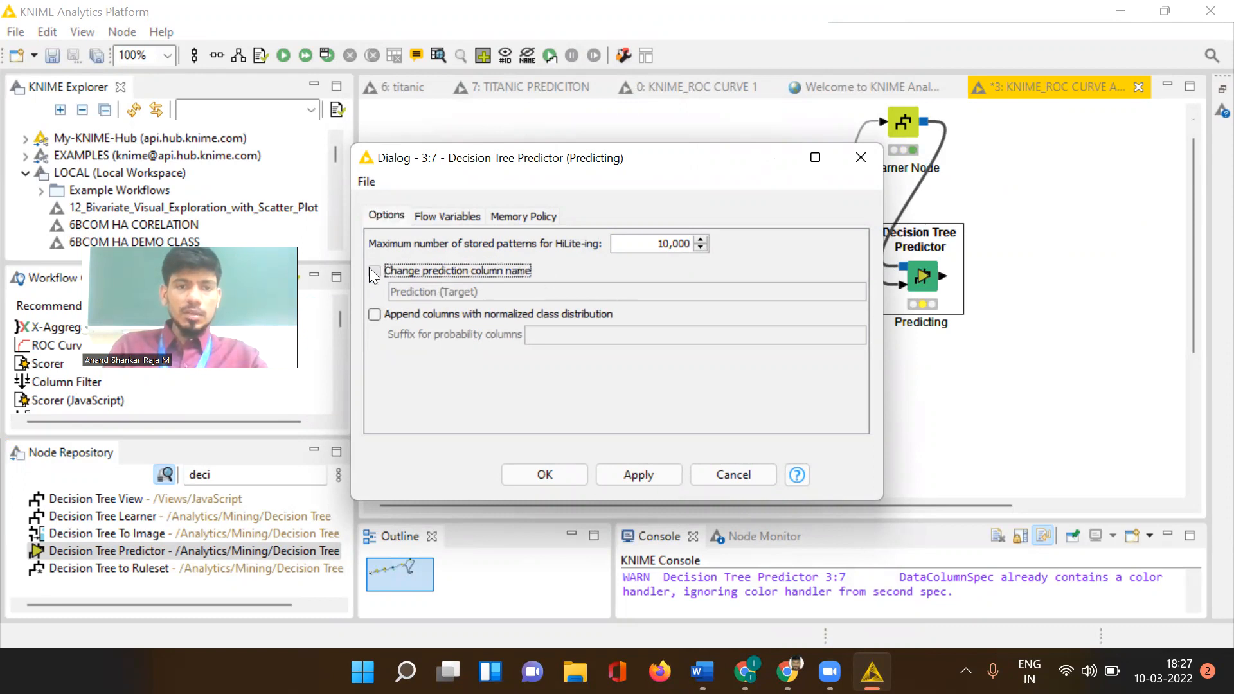
left_click(374, 314)
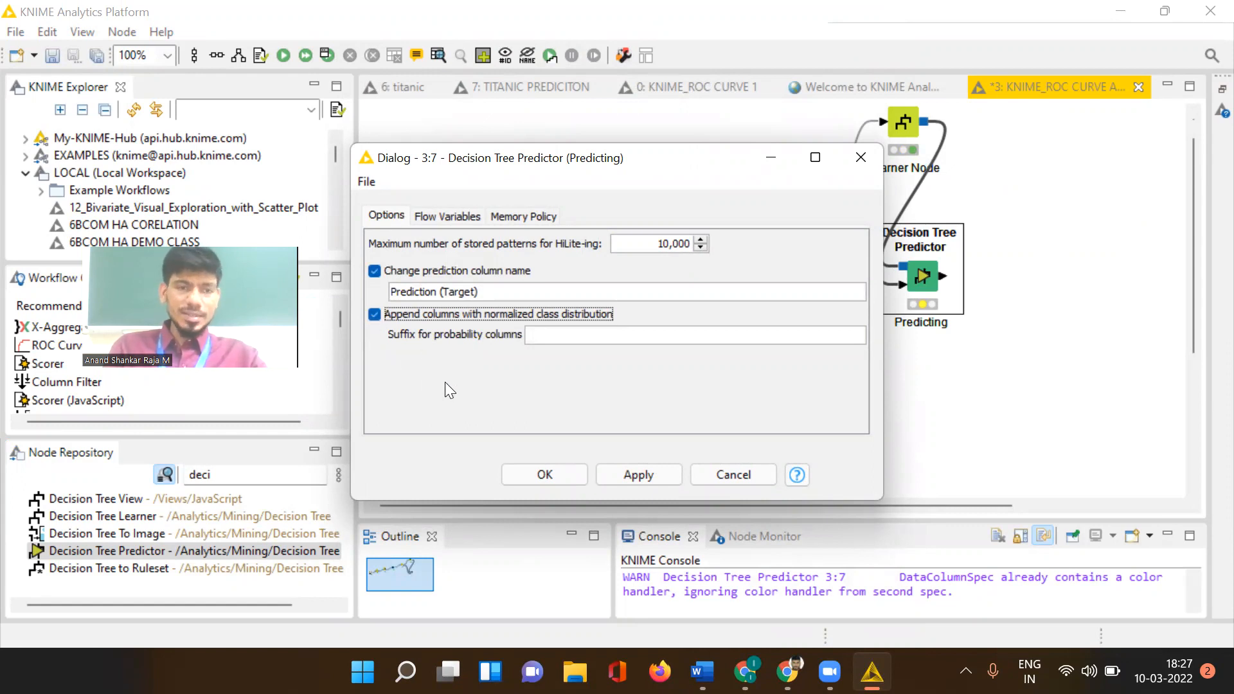
left_click(641, 475)
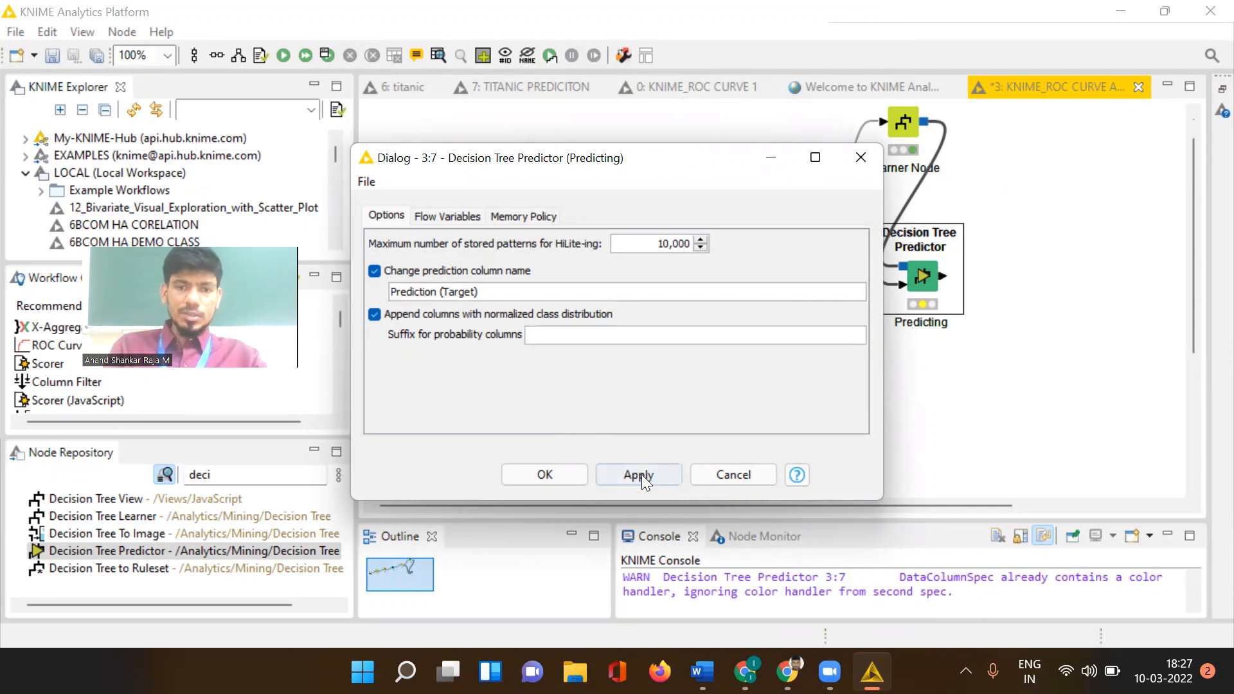
left_click(565, 476)
right_click(910, 275)
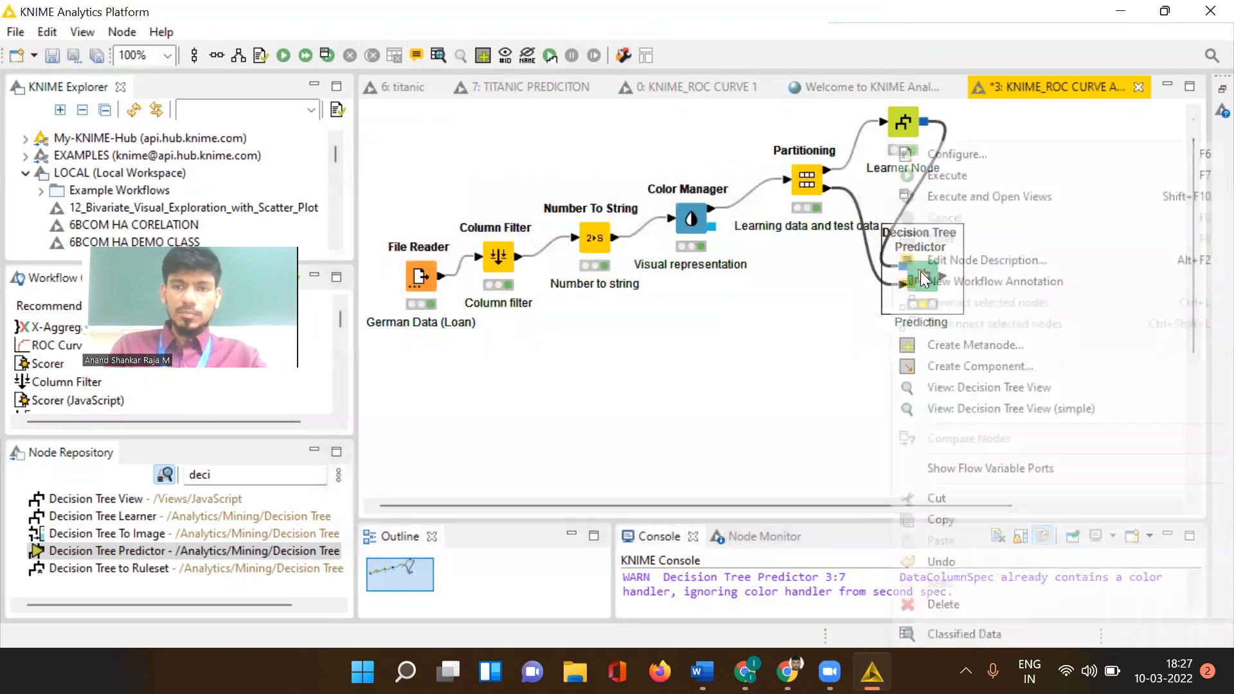
left_click(954, 179)
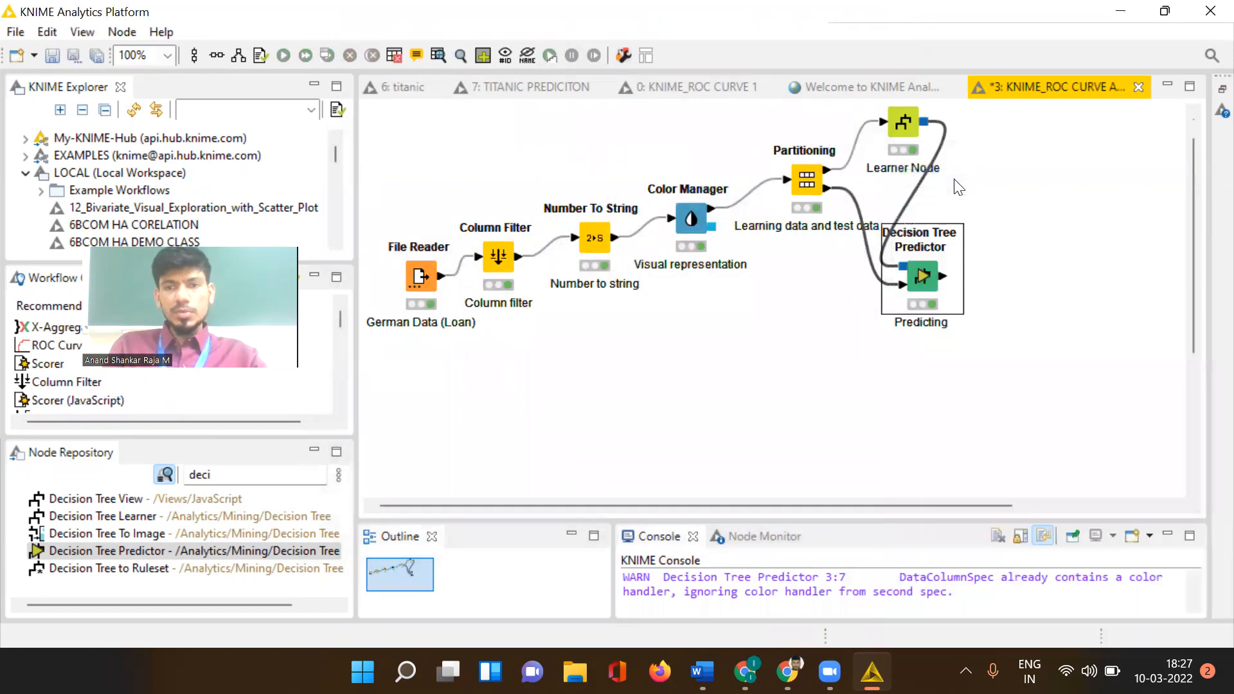
View the Decision Tree Learner's result in the simple decision tree view, and return to the workflow
right_click(901, 126)
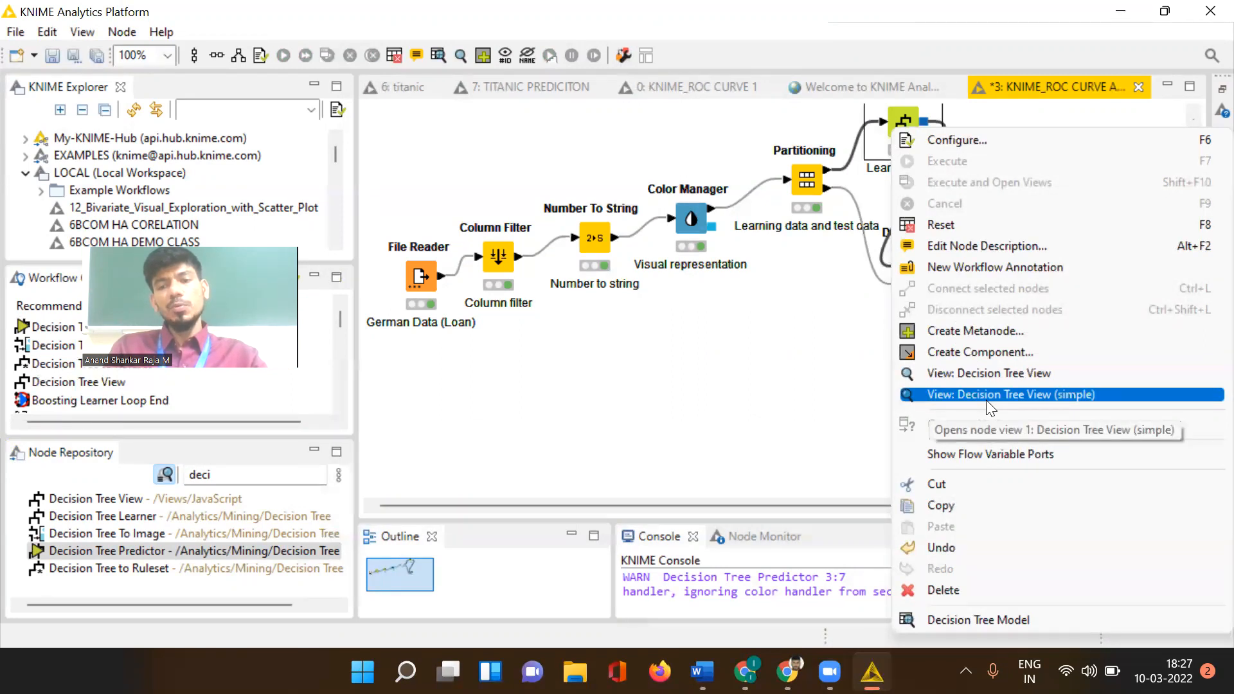
left_click(1042, 394)
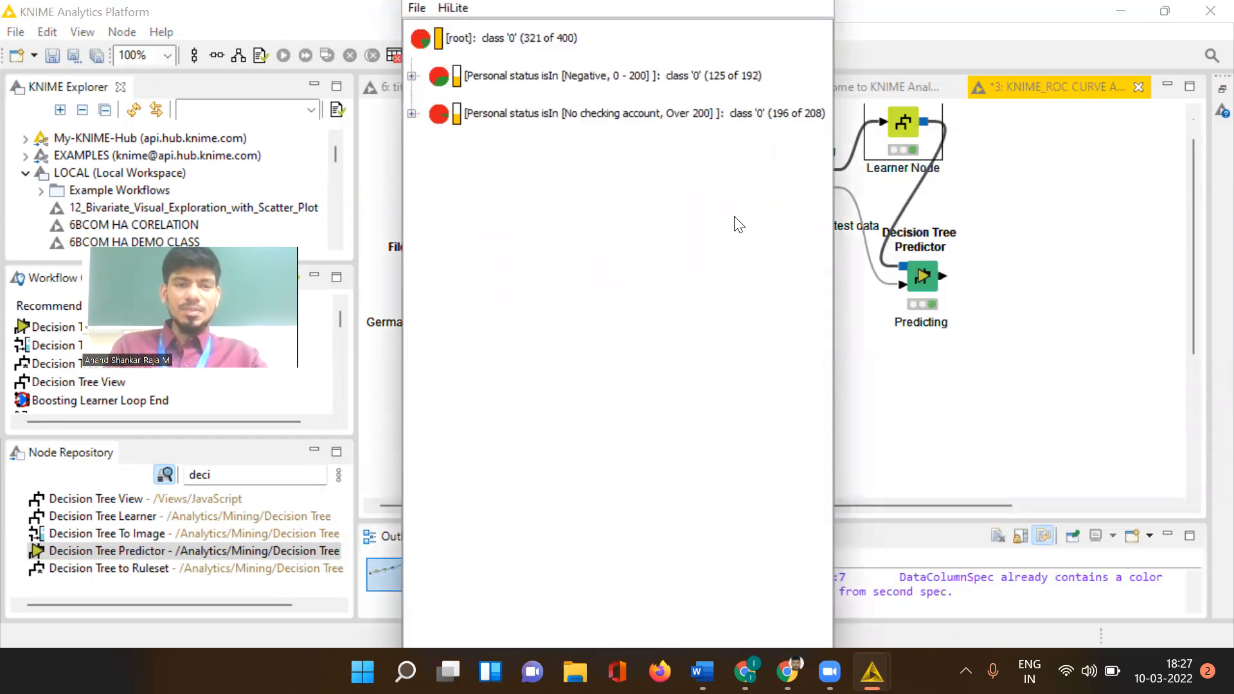
left_click(935, 419)
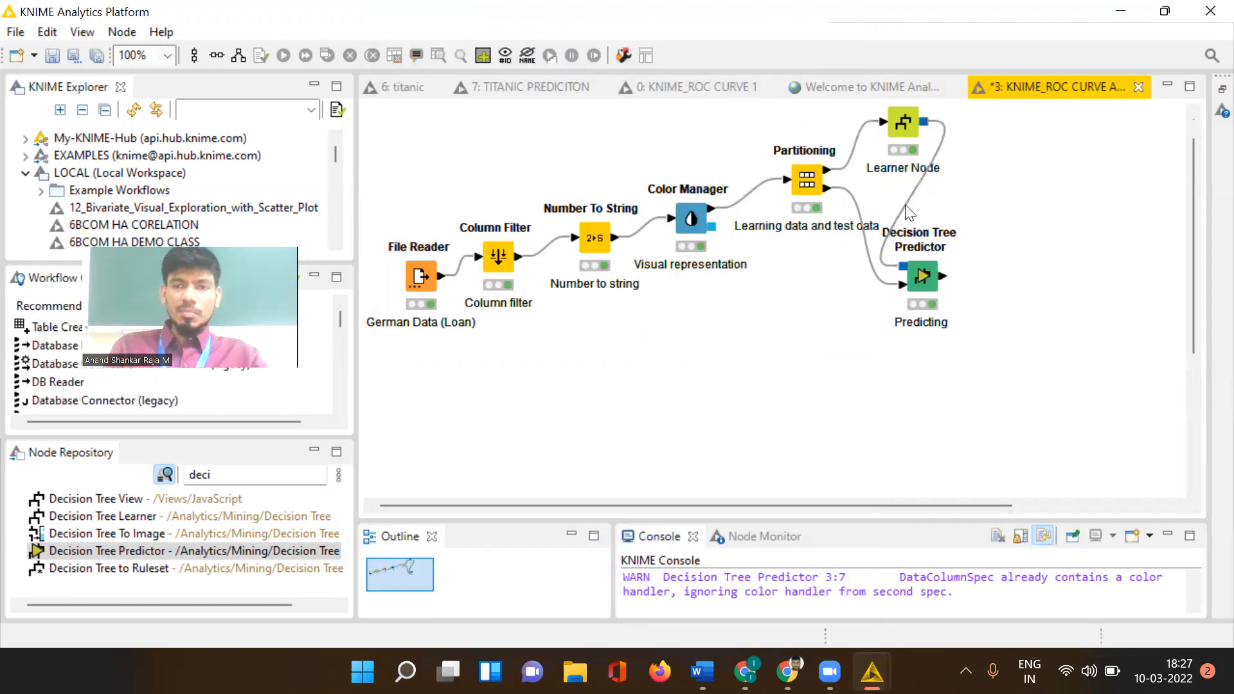
Open the Decision Tree Learner's full Decision Tree View and maximize its window
right_click(903, 132)
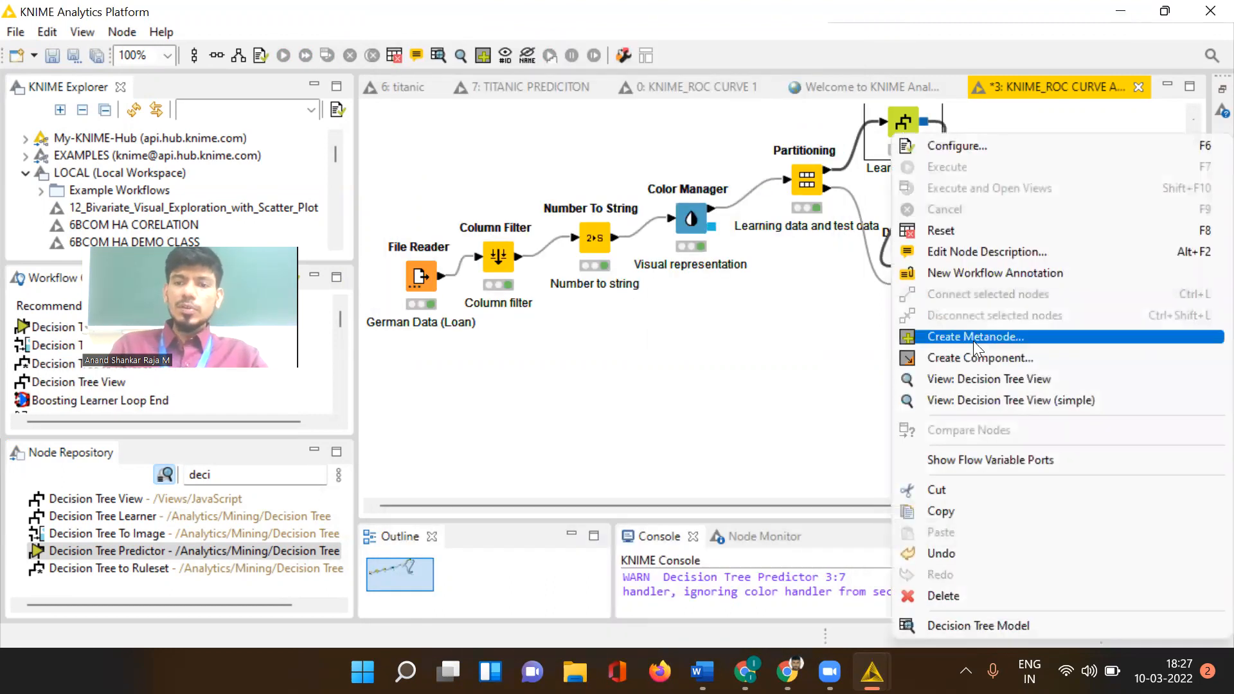
left_click(957, 379)
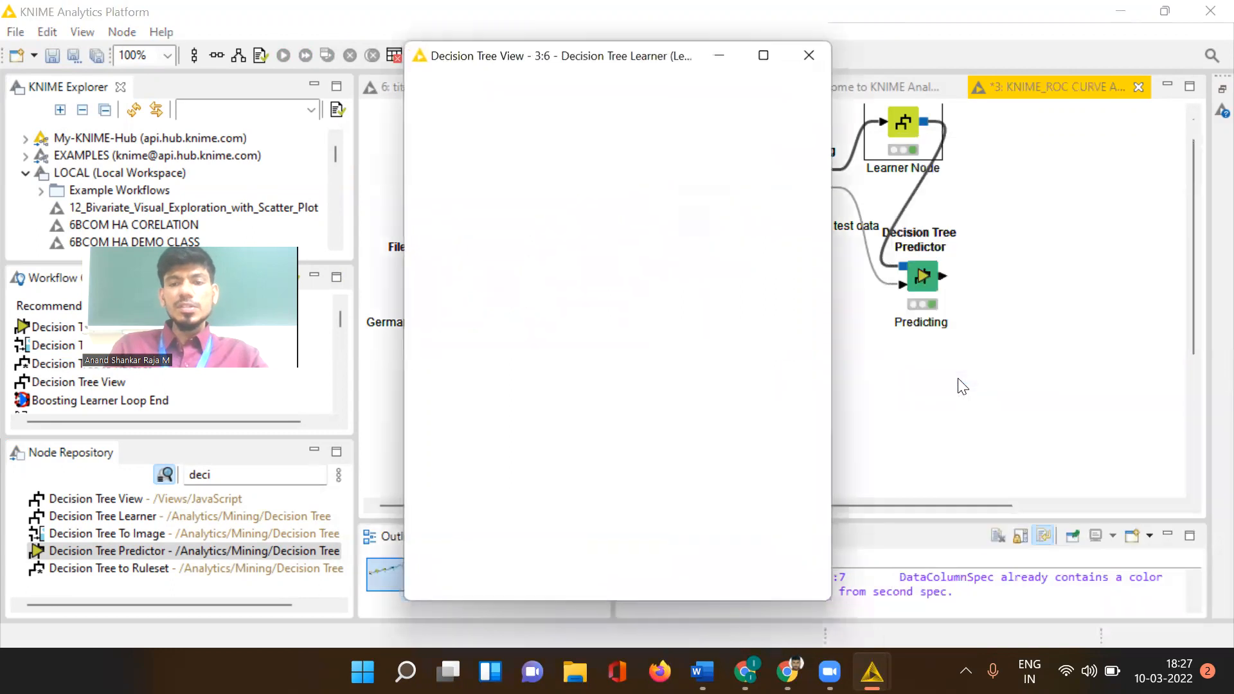
left_click(763, 55)
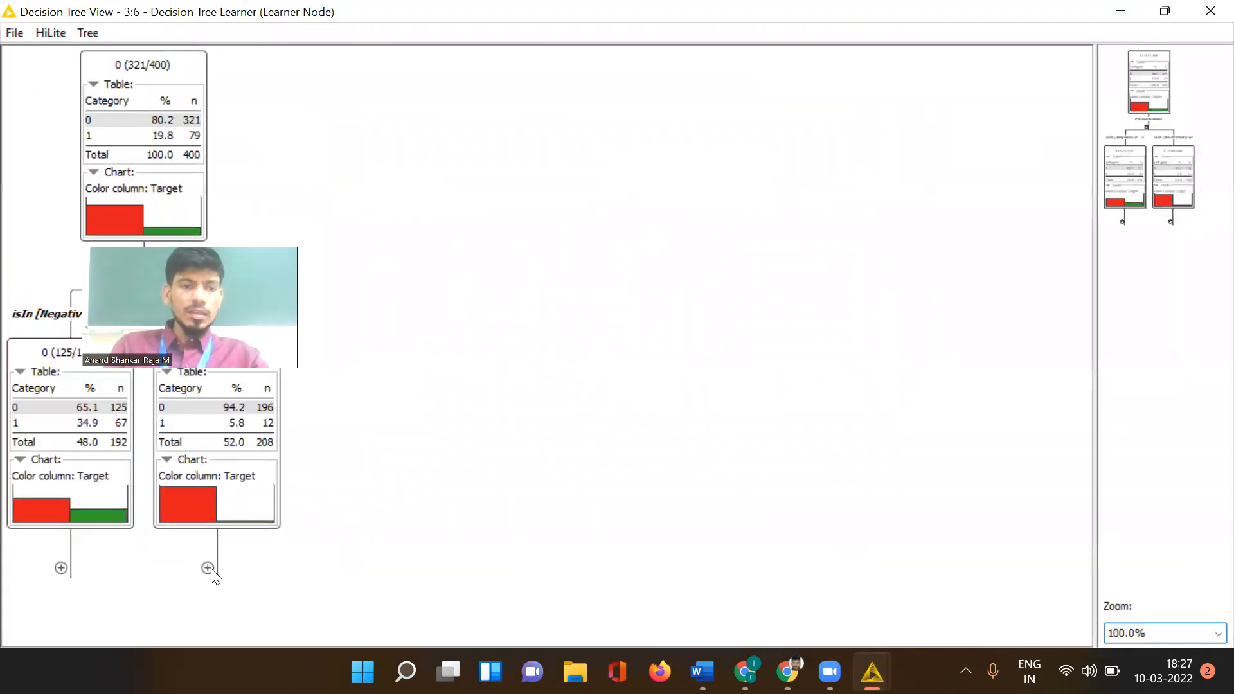
Expand the tree's branches below both first-level nodes, following the duration and credit amount splits down to the Other debtors details split
left_click(208, 568)
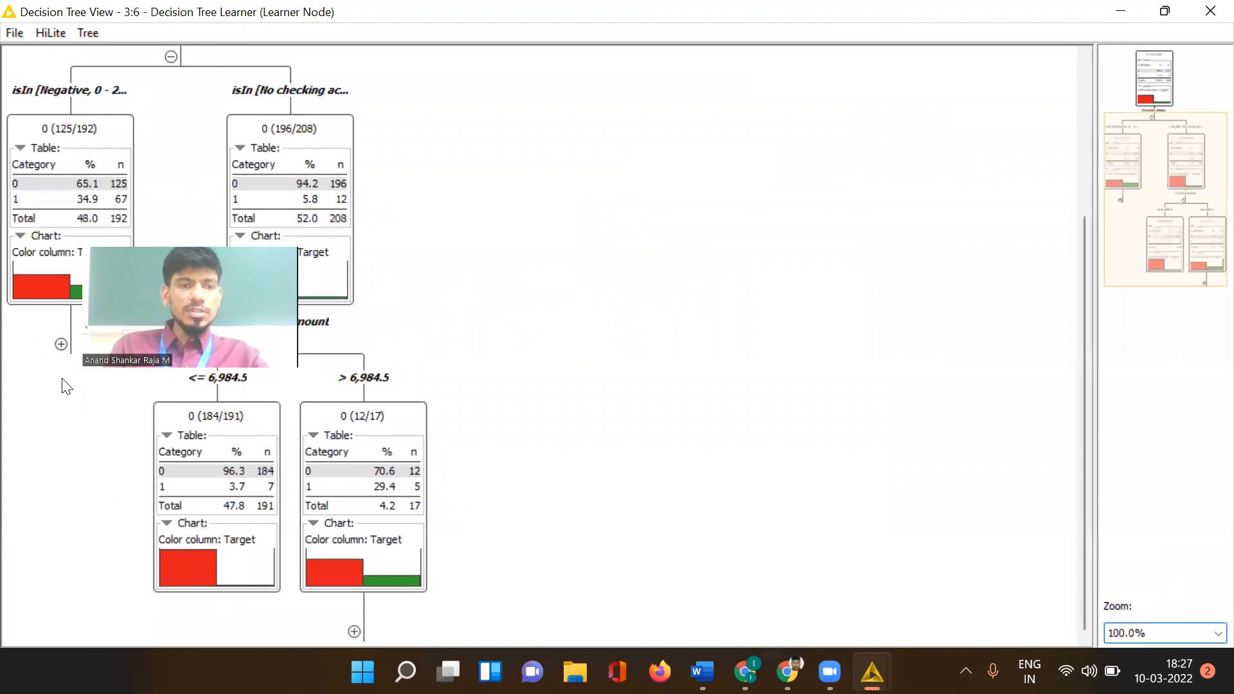
left_click(61, 345)
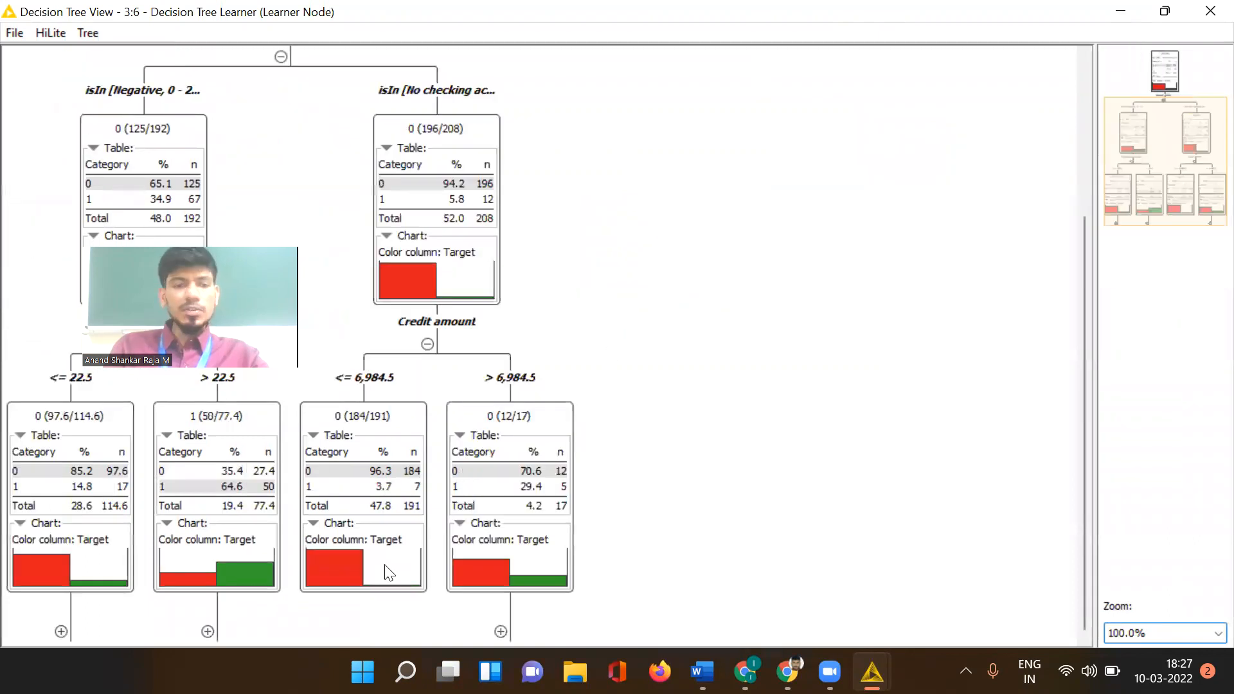
left_click(61, 631)
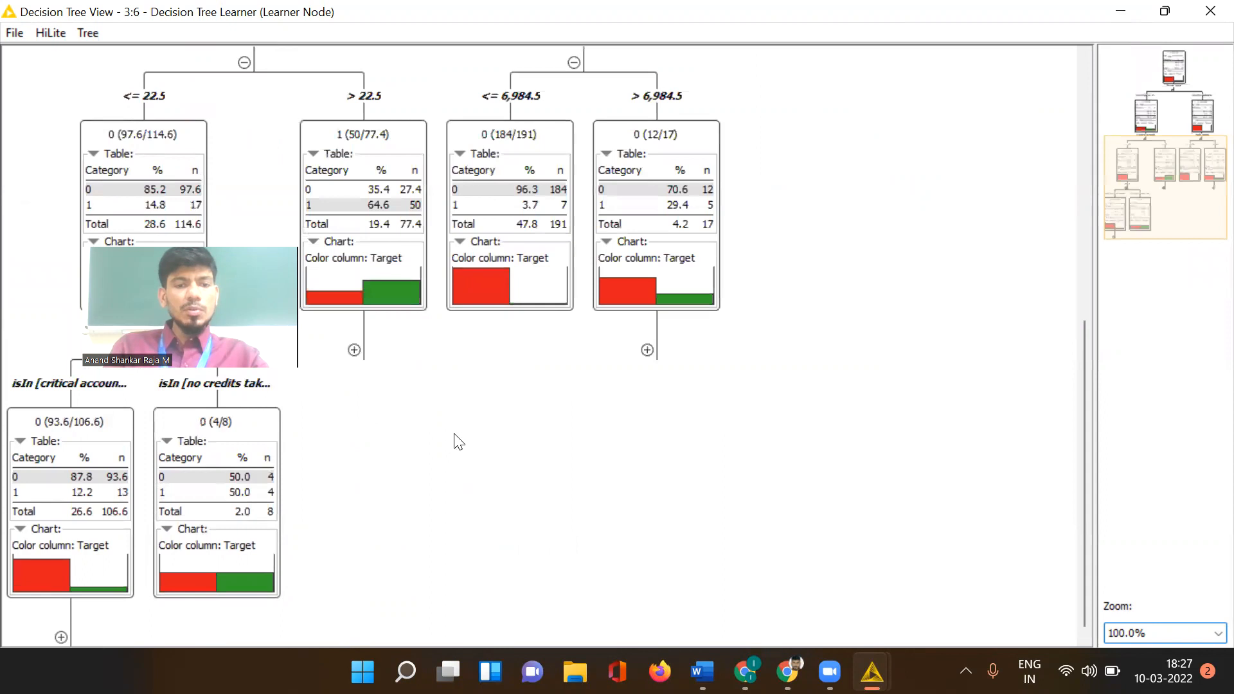
left_click(354, 350)
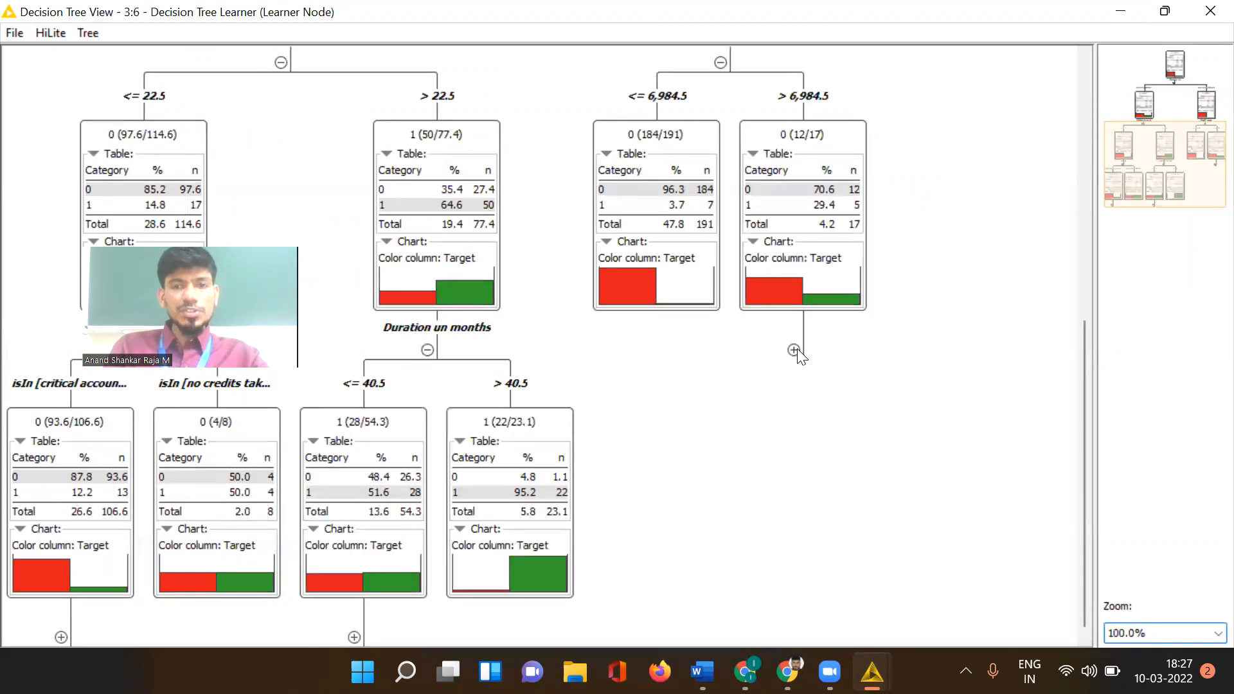
left_click(794, 350)
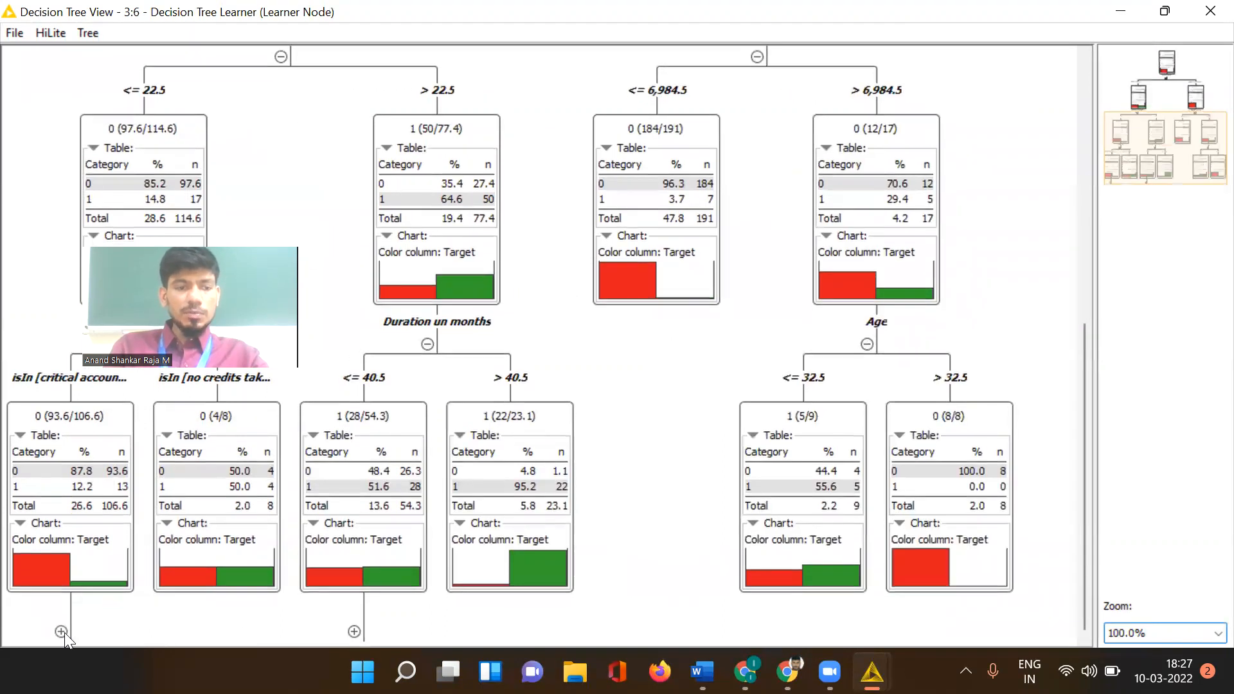
left_click(61, 632)
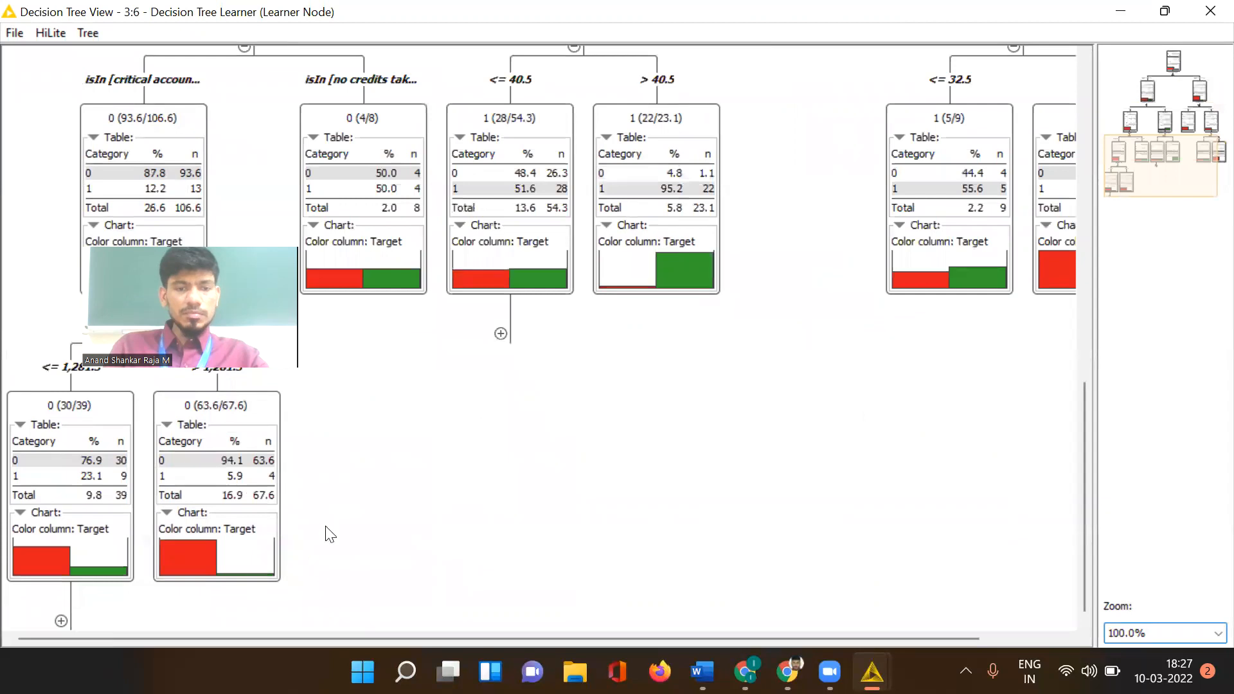
left_click(500, 334)
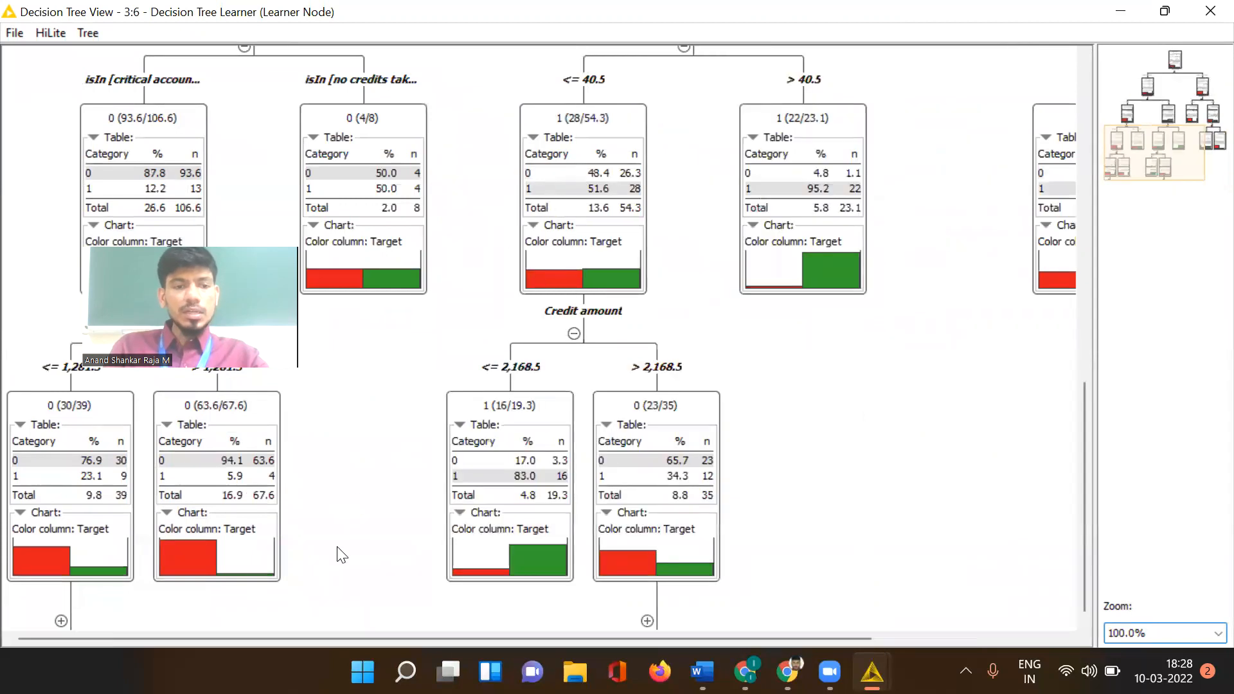
left_click(61, 622)
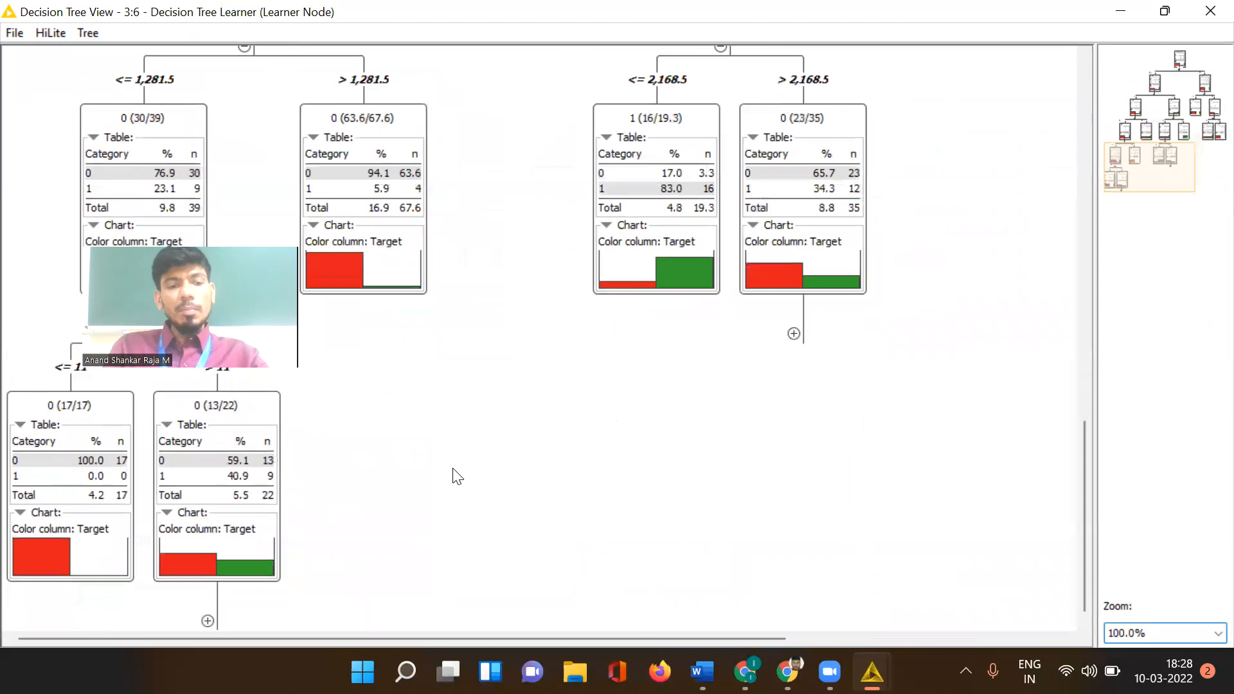
left_click(208, 620)
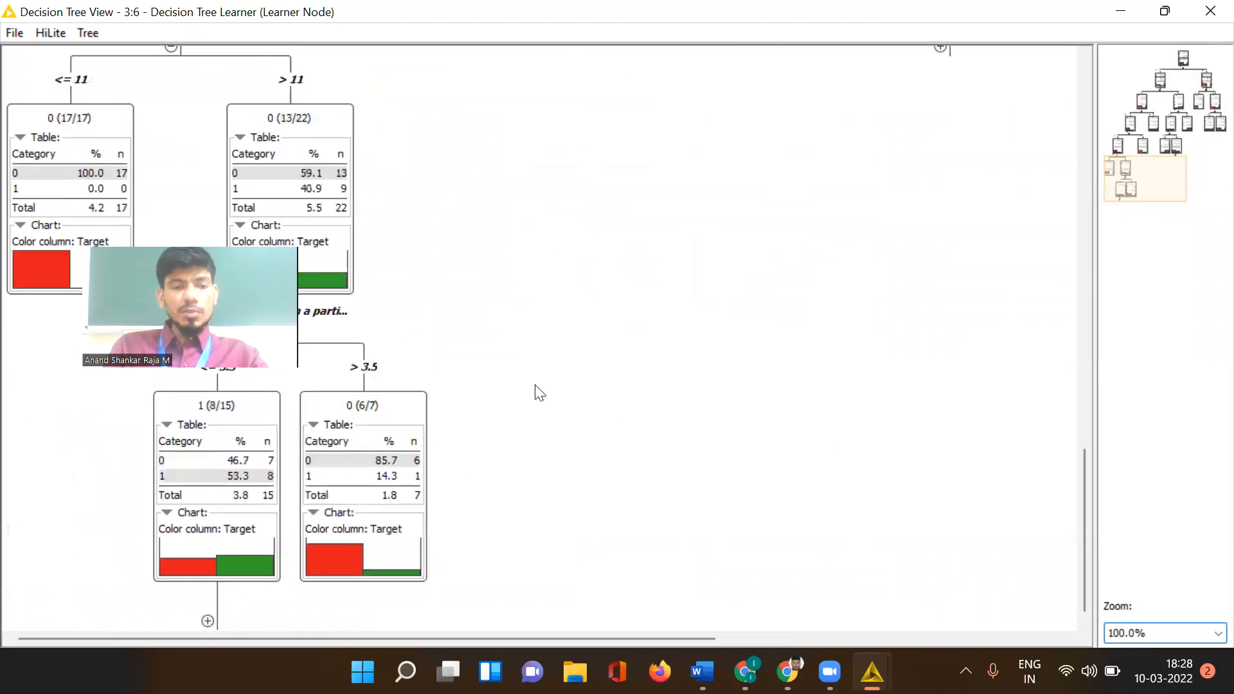
left_click(207, 620)
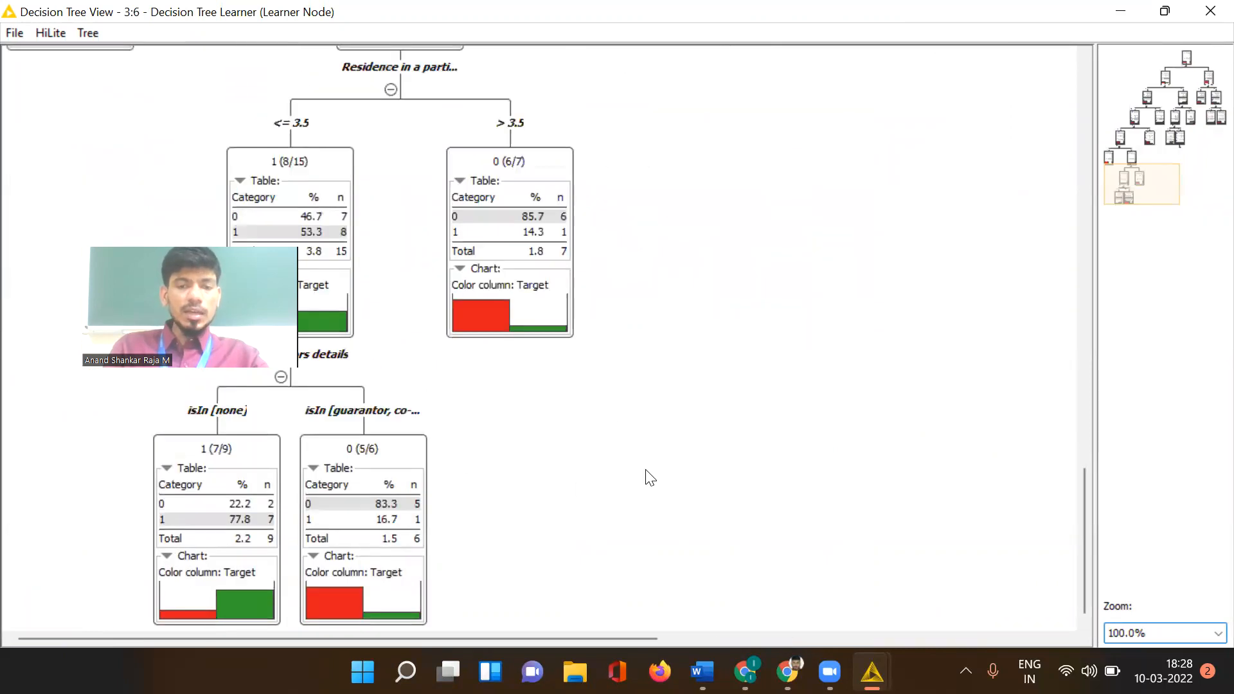
Examine the expanded tree's Status, Credit amount, Duration and Residence splits with their class distributions, and close the tree view
left_click_drag(592, 636, 786, 636)
left_click_drag(475, 561, 477, 558)
scroll(609, 285, "up", 4)
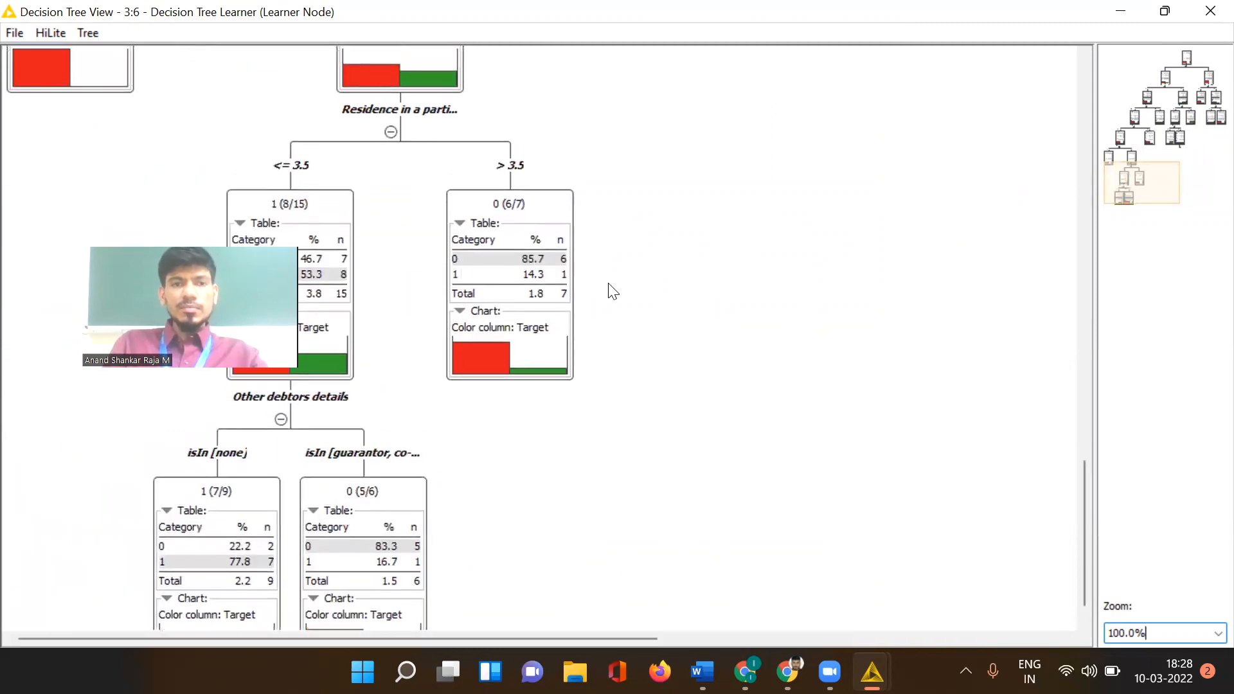
scroll(609, 284, "up", 10)
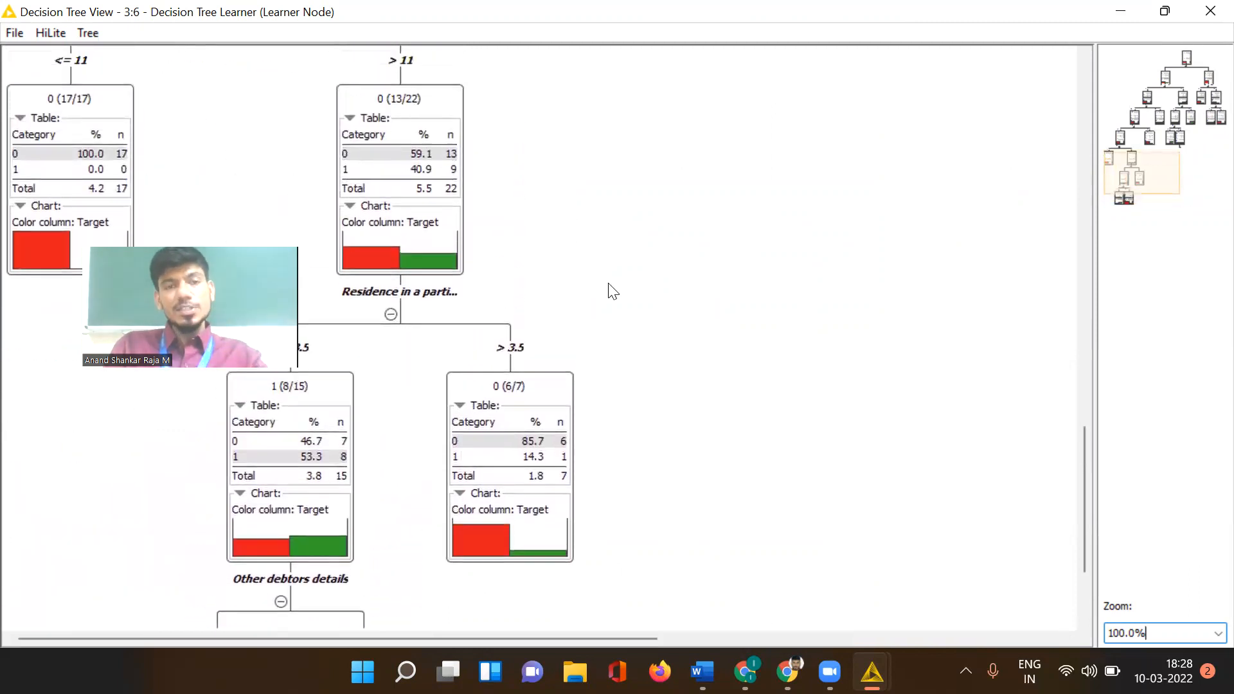
scroll(608, 284, "up", 11)
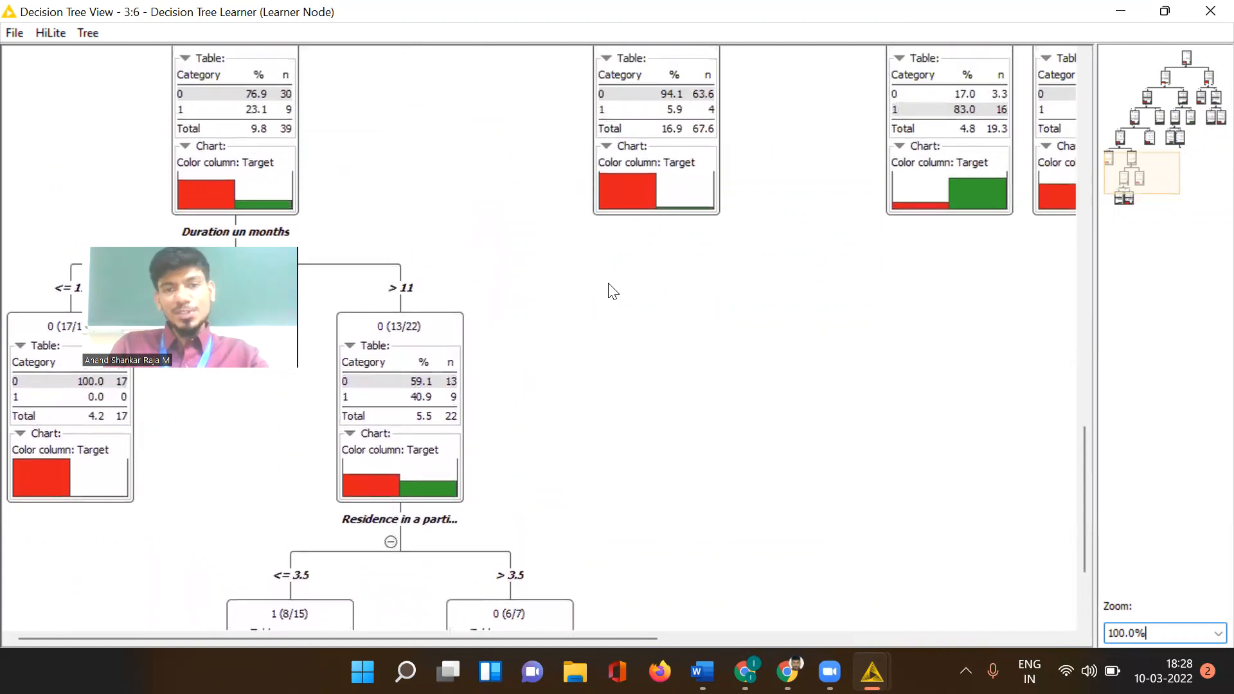
scroll(611, 290, "up", 11)
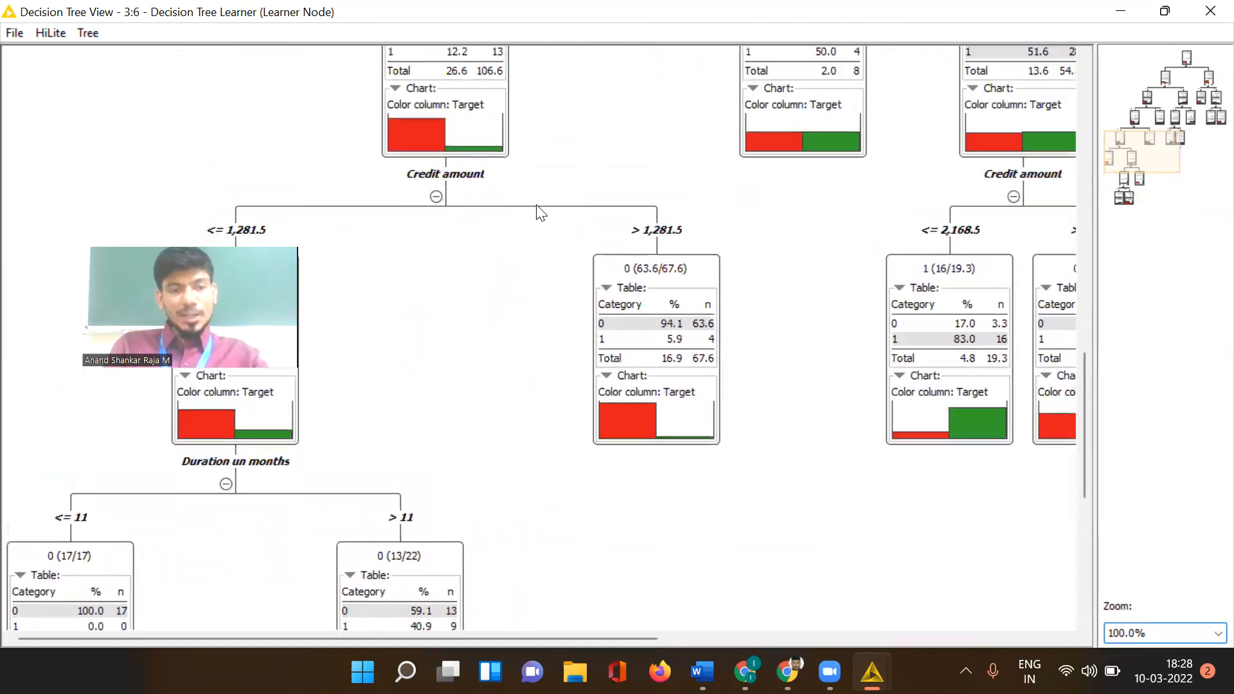
scroll(540, 212, "up", 3)
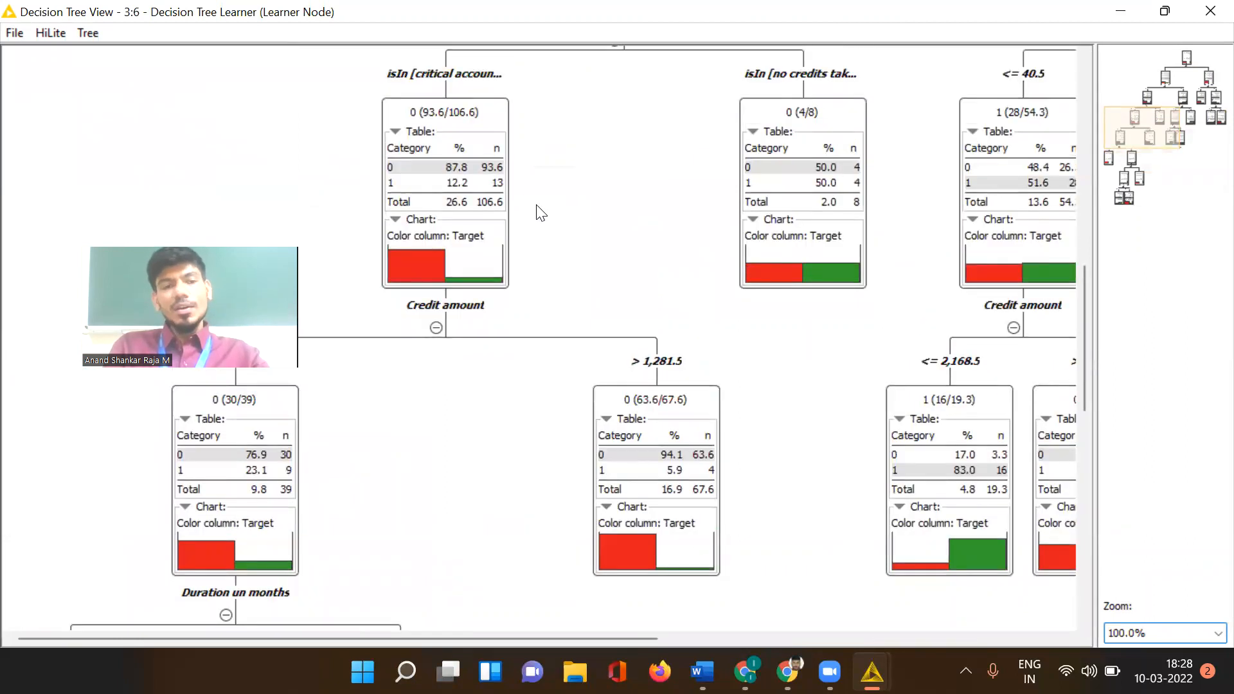
scroll(540, 212, "up", 10)
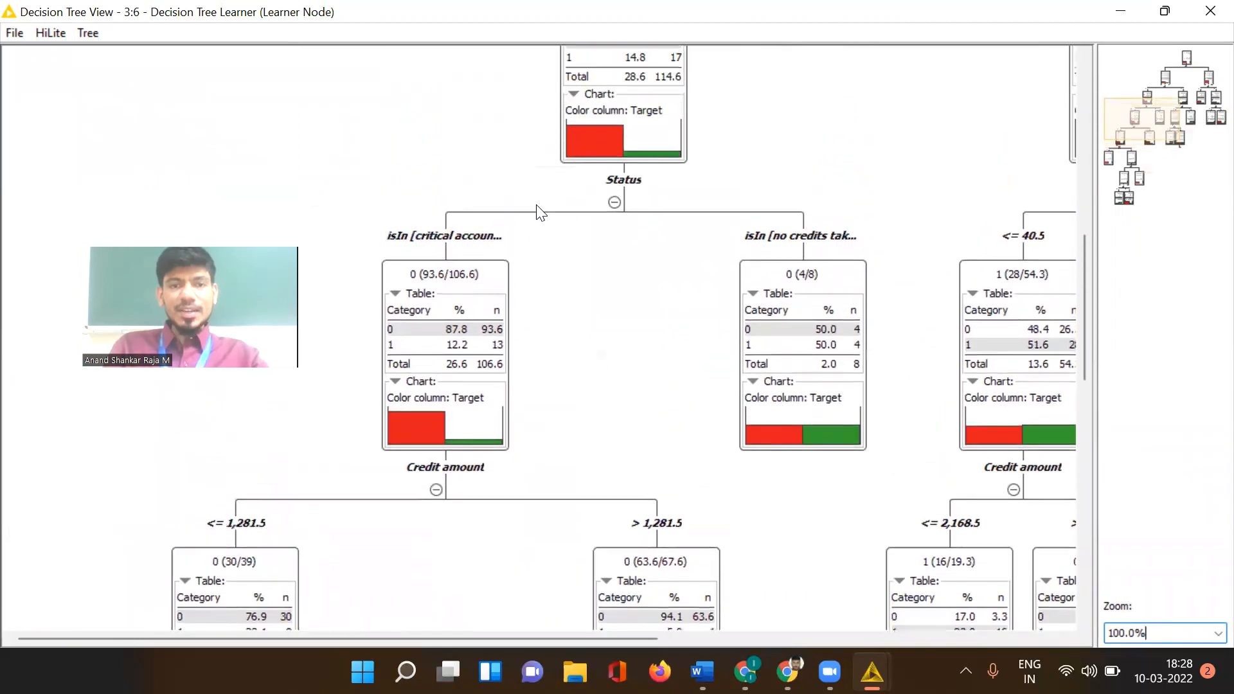
scroll(540, 212, "up", 2)
scroll(637, 239, "down", 2)
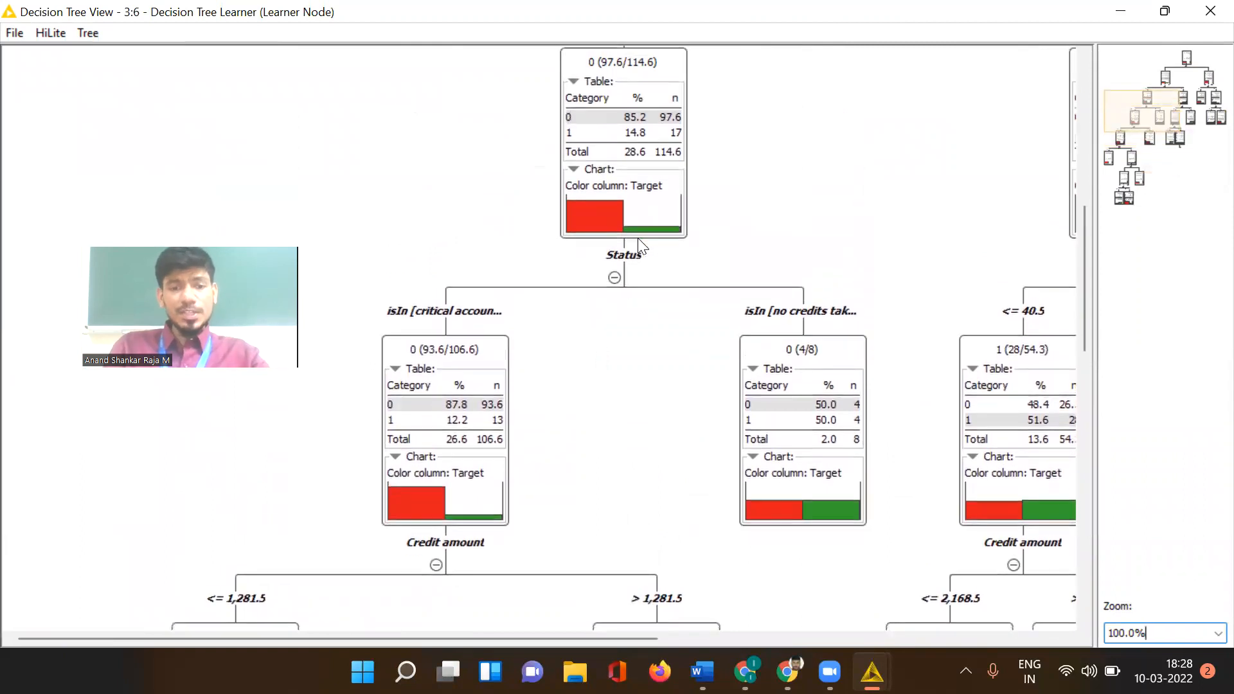
scroll(640, 246, "down", 3)
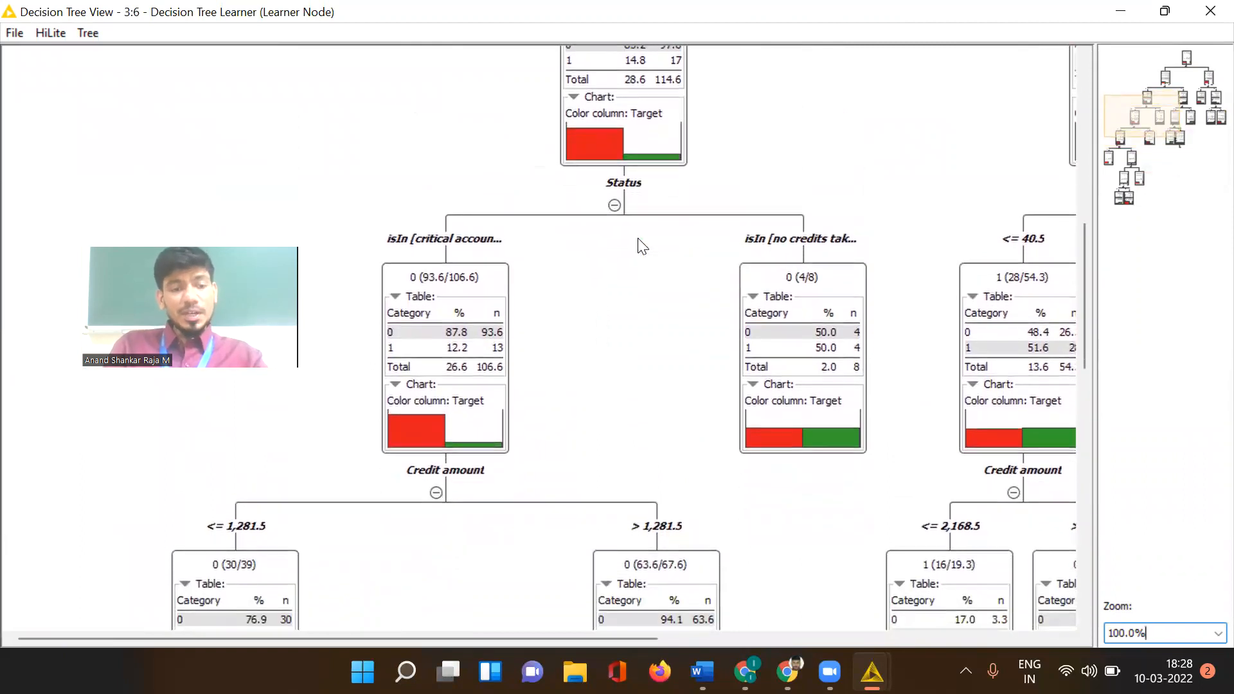
scroll(643, 247, "down", 1)
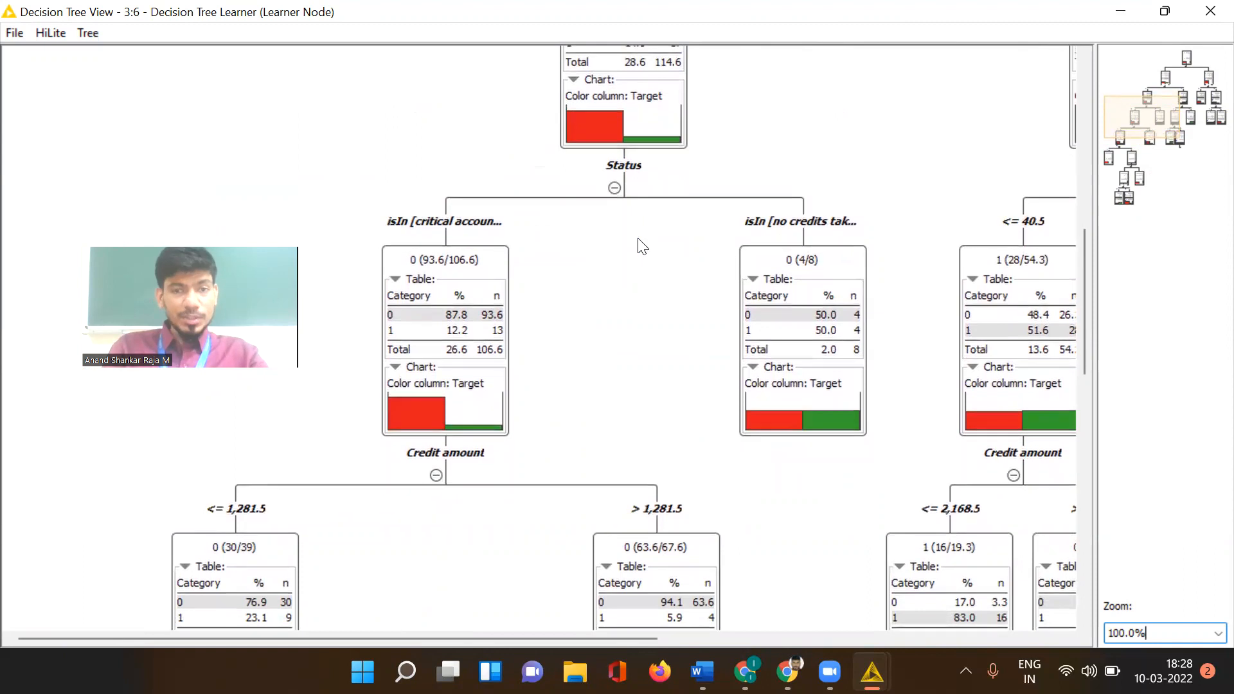
scroll(643, 246, "down", 5)
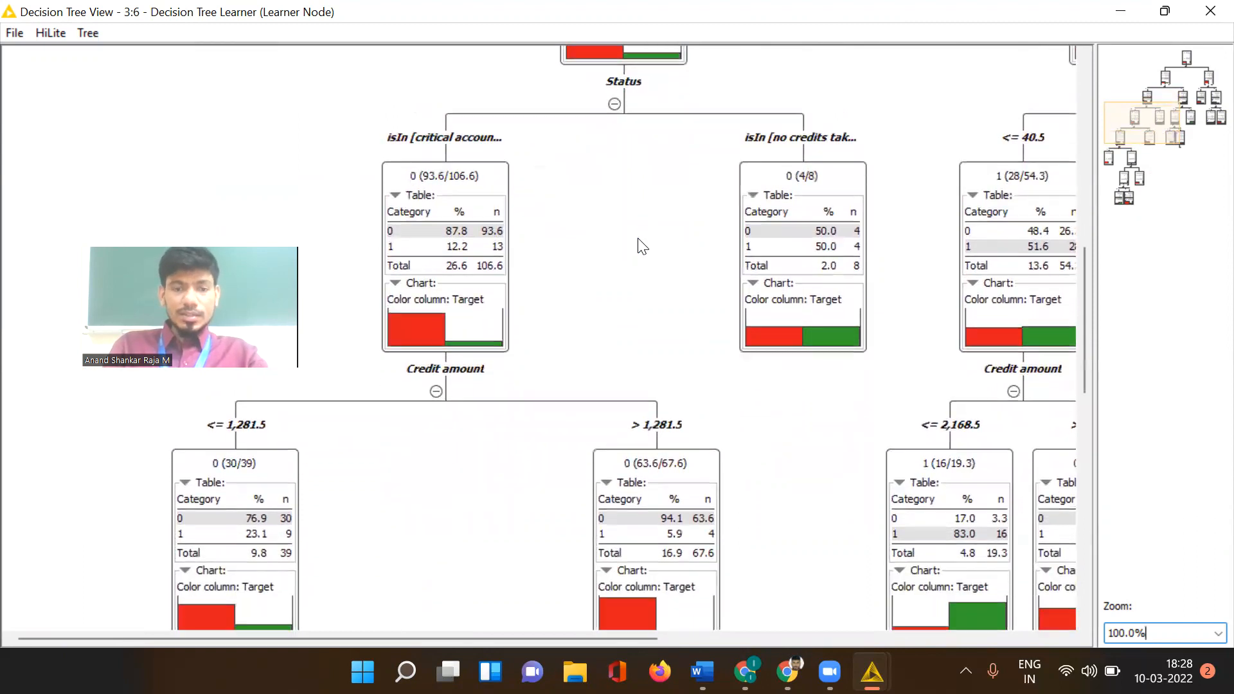
scroll(643, 246, "down", 8)
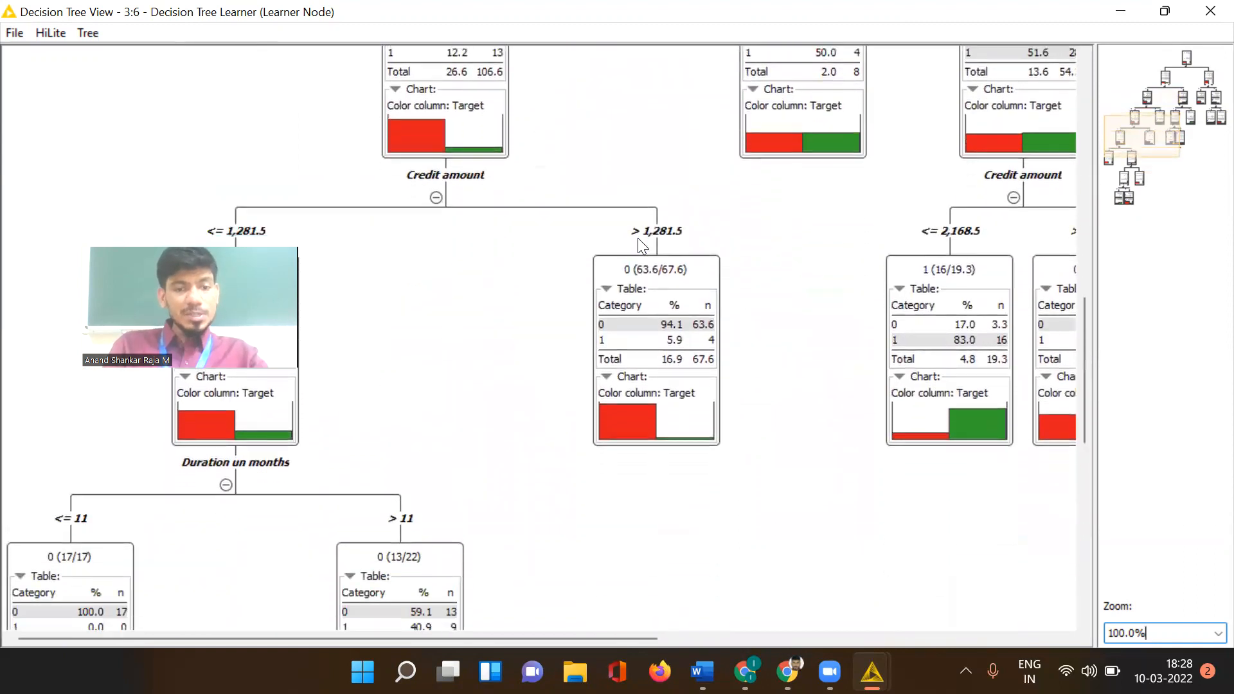
scroll(638, 239, "down", 6)
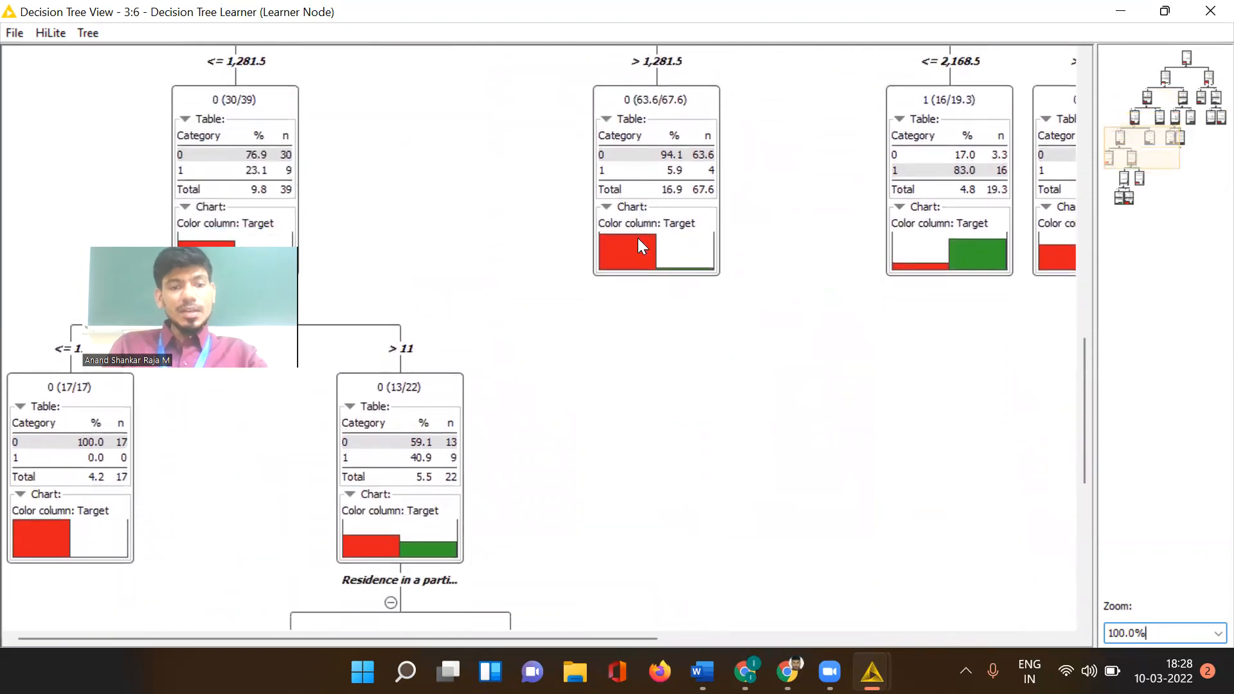
scroll(638, 239, "down", 2)
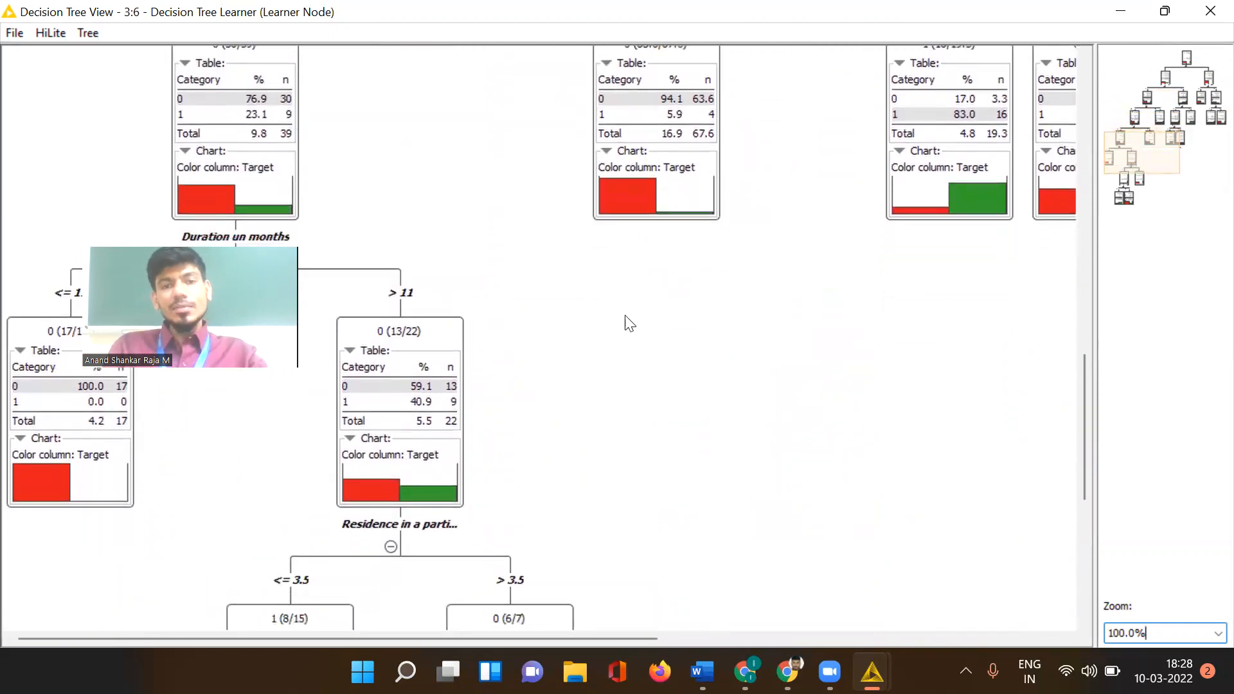
scroll(636, 360, "down", 2)
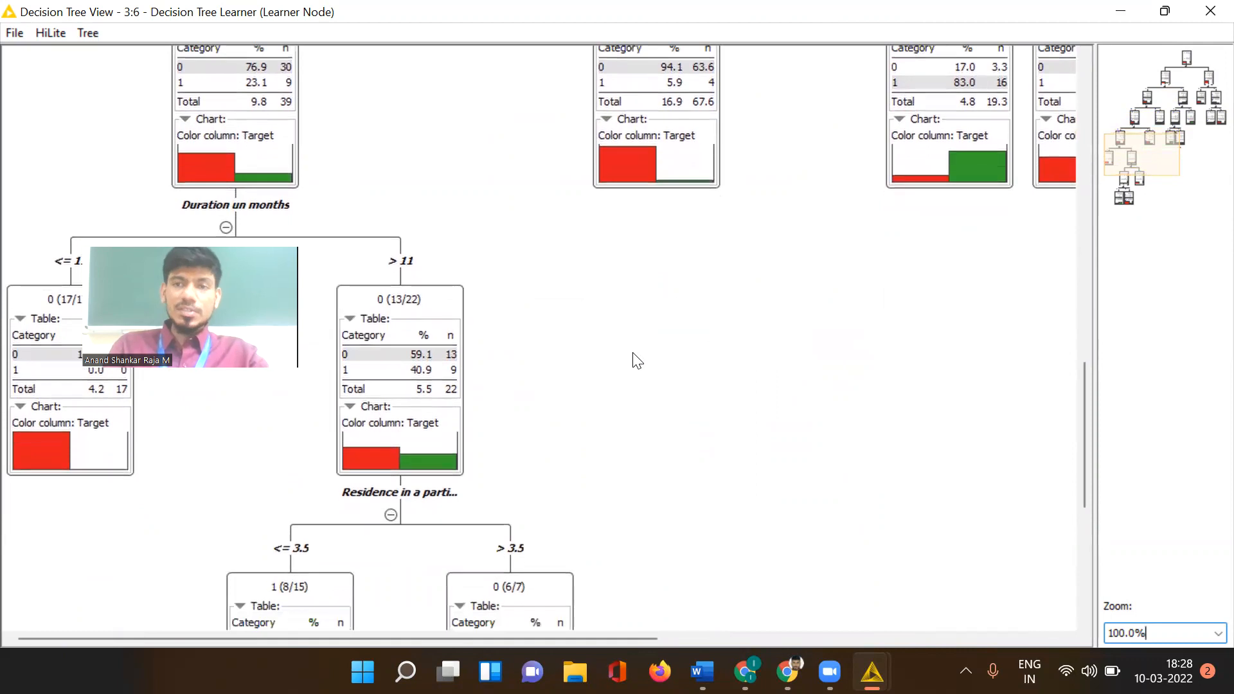
left_click(1208, 9)
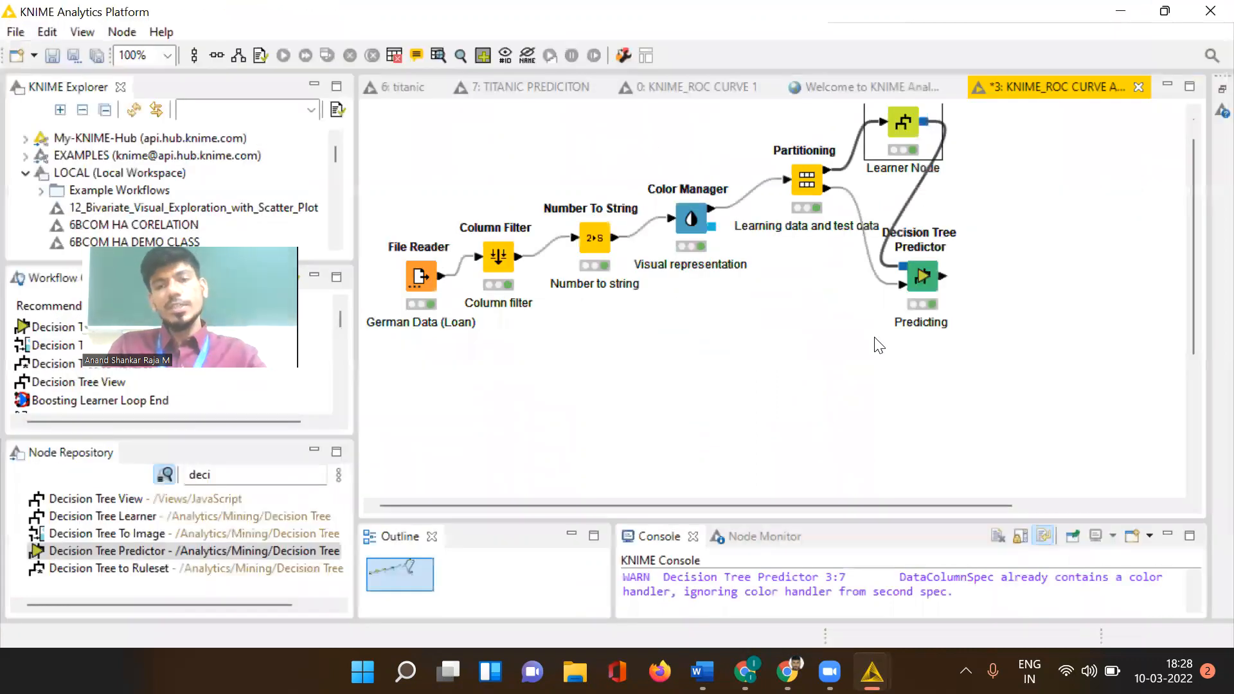
Search the node repository for "sco" and add a Scorer node to the workflow beside the Decision Tree Predictor
left_click_drag(876, 339, 807, 380)
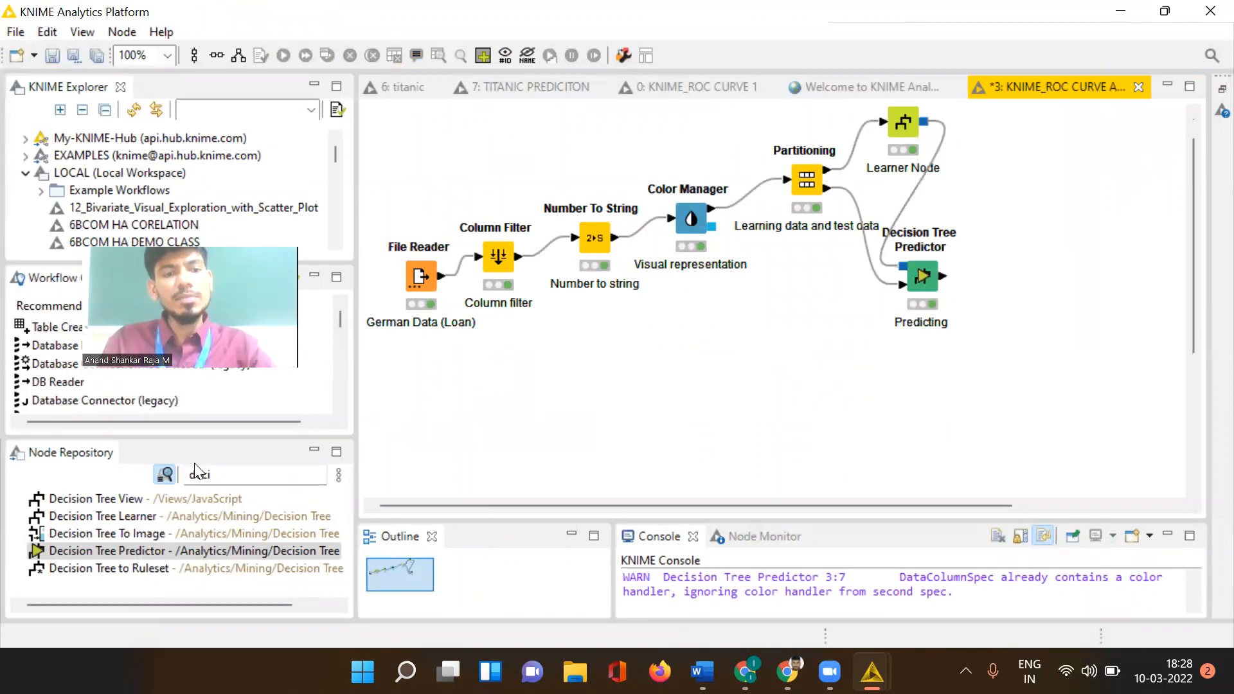
left_click(245, 472)
key("BackSpace")
key("BackSpace")
key("BackSpace")
key("BackSpace")
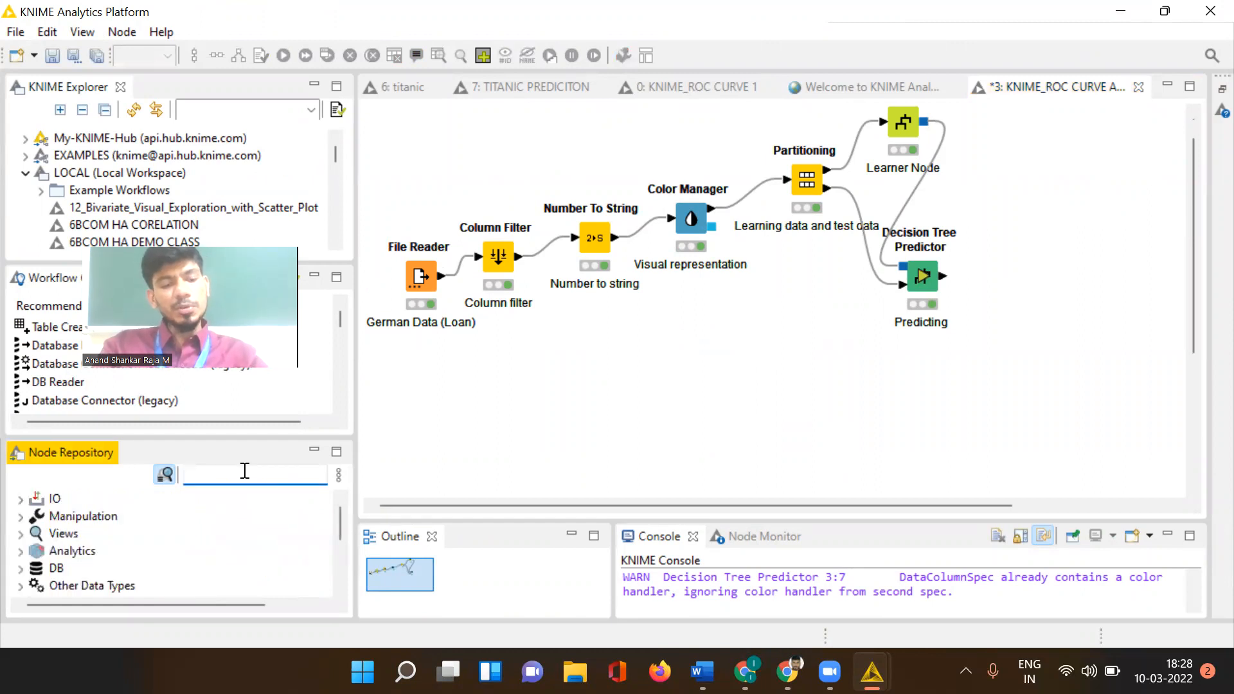
type("sco")
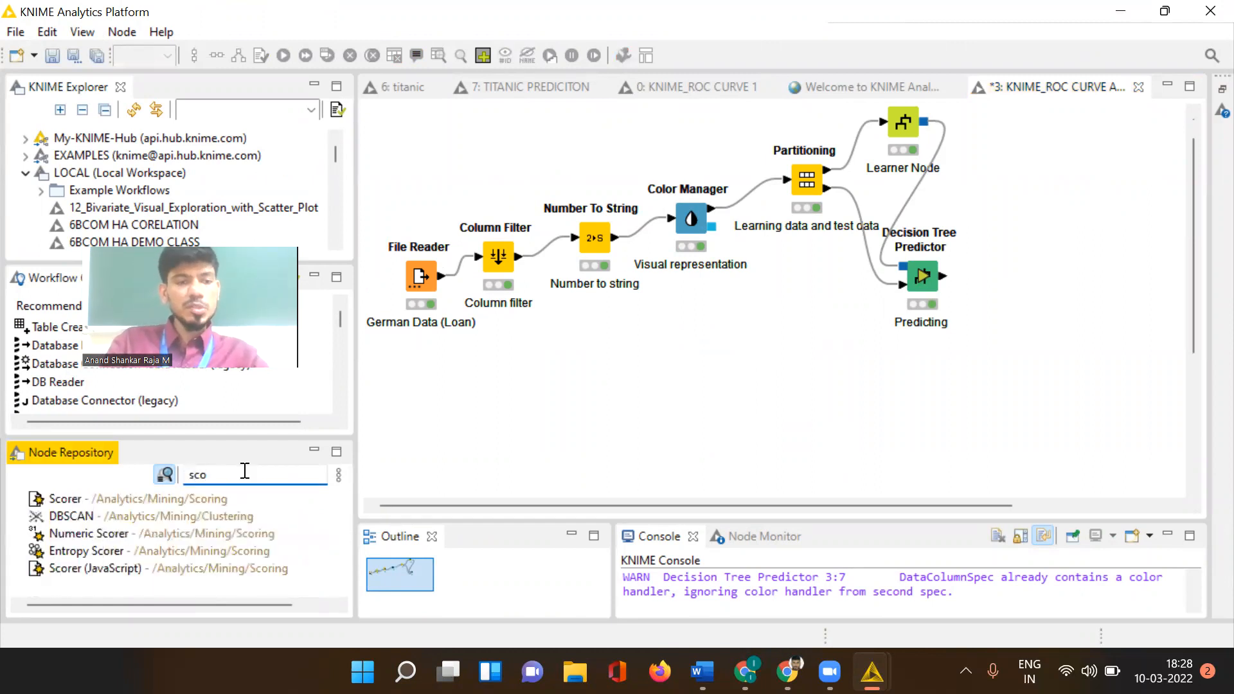
left_click_drag(212, 432, 1022, 183)
left_click(815, 335)
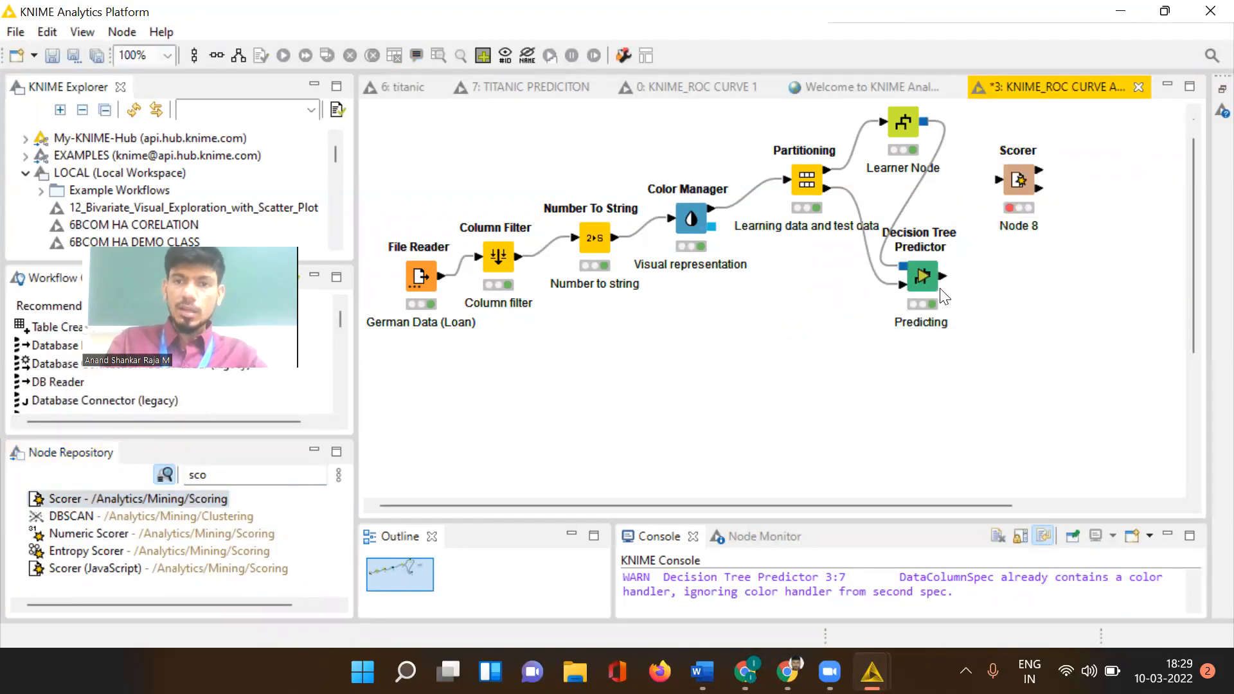
Connect the Decision Tree Predictor's output to the Scorer node's input
left_click_drag(943, 280, 1005, 175)
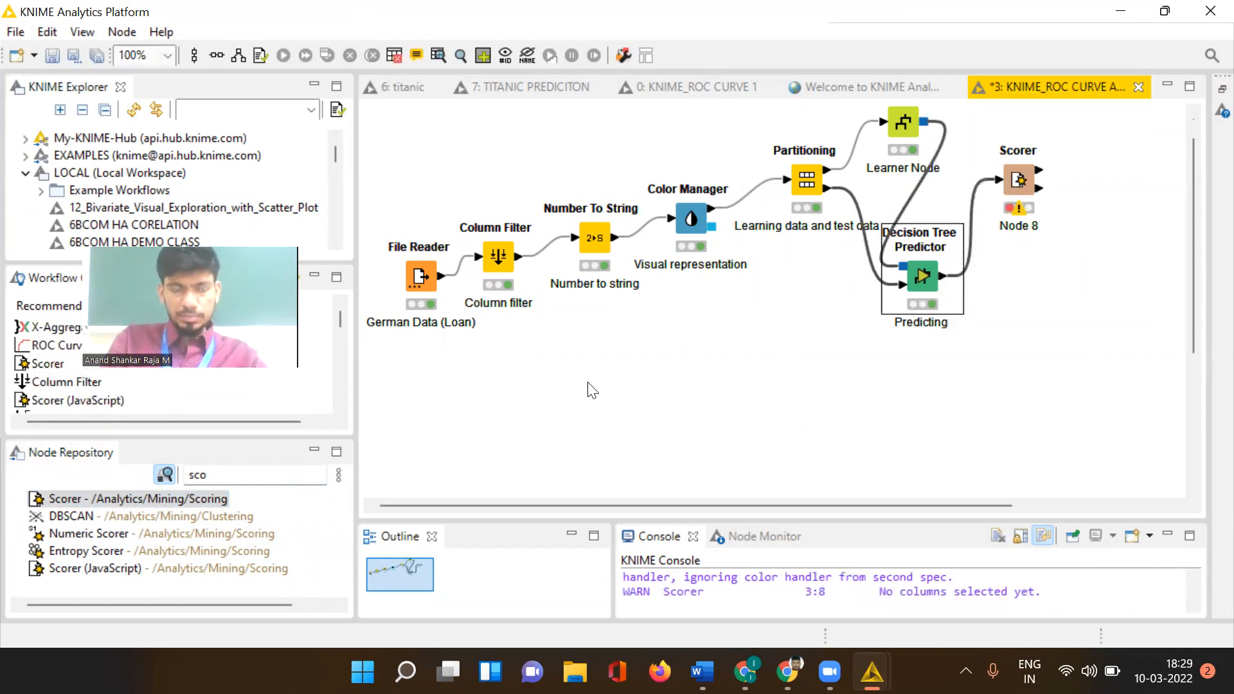
left_click(592, 390)
Search the node repository for "ROC", add the JavaScript ROC Curve node below the Scorer, and feed it from the Decision Tree Predictor's output
left_click(259, 476)
key("BackSpace")
key("BackSpace")
key("BackSpace")
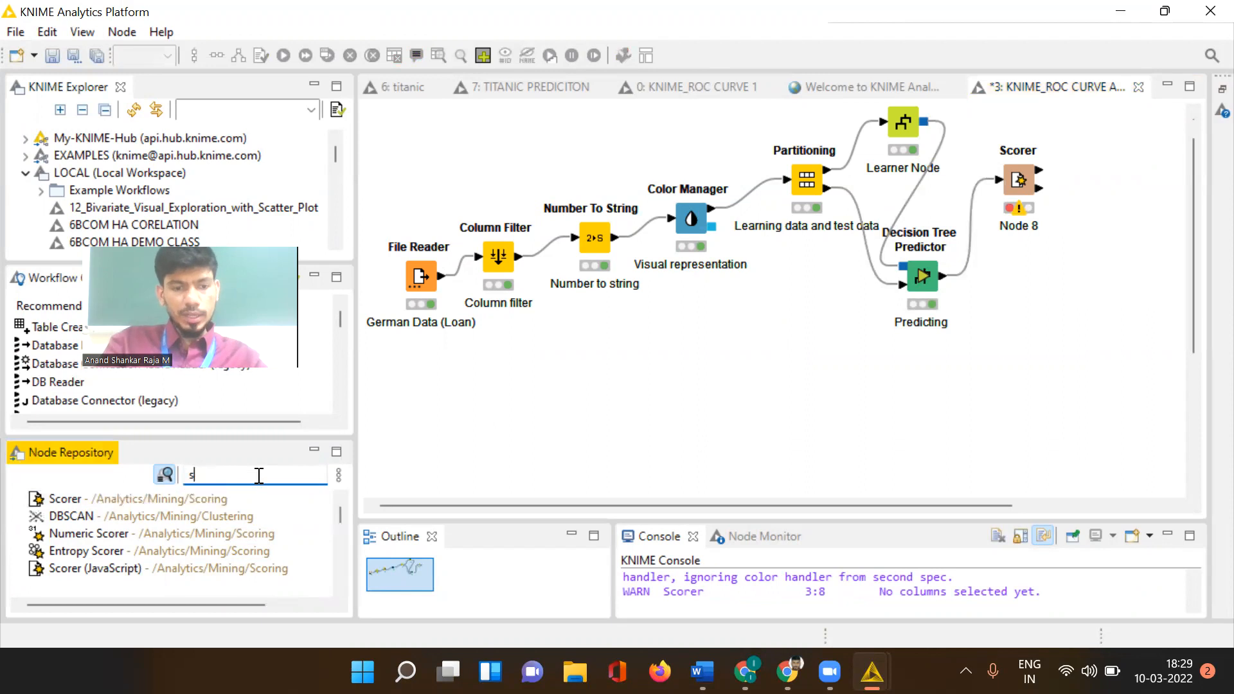
type("ROC")
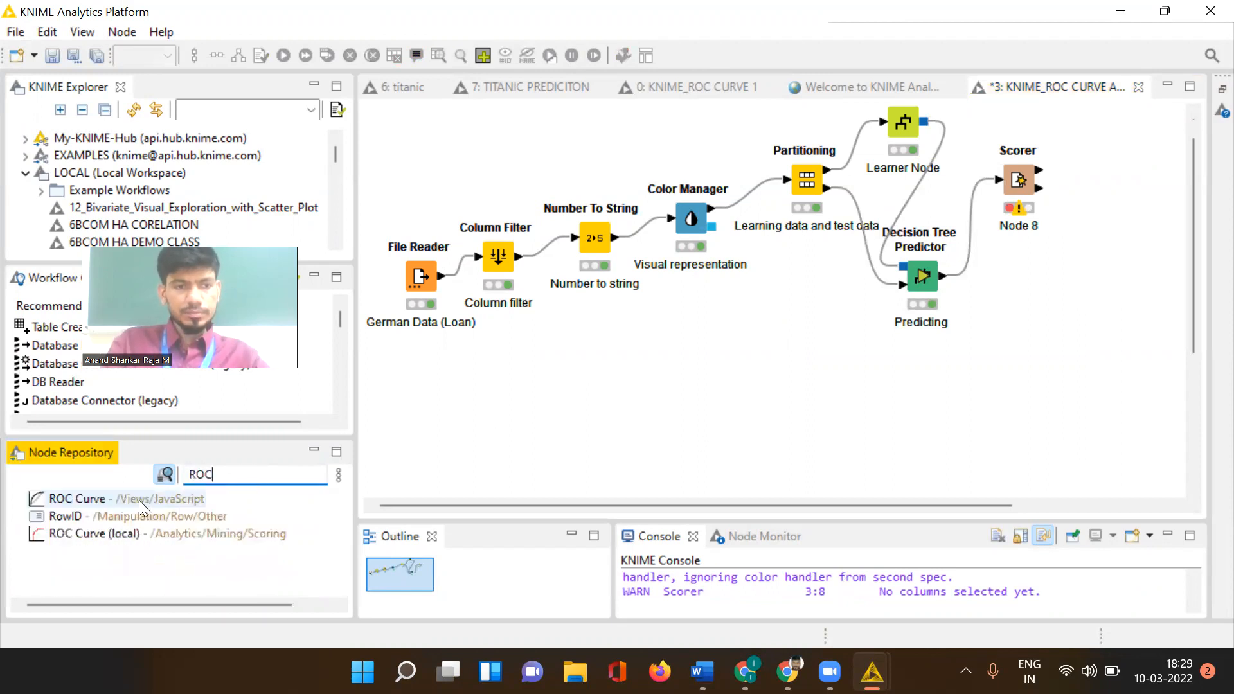
left_click_drag(65, 499, 1056, 287)
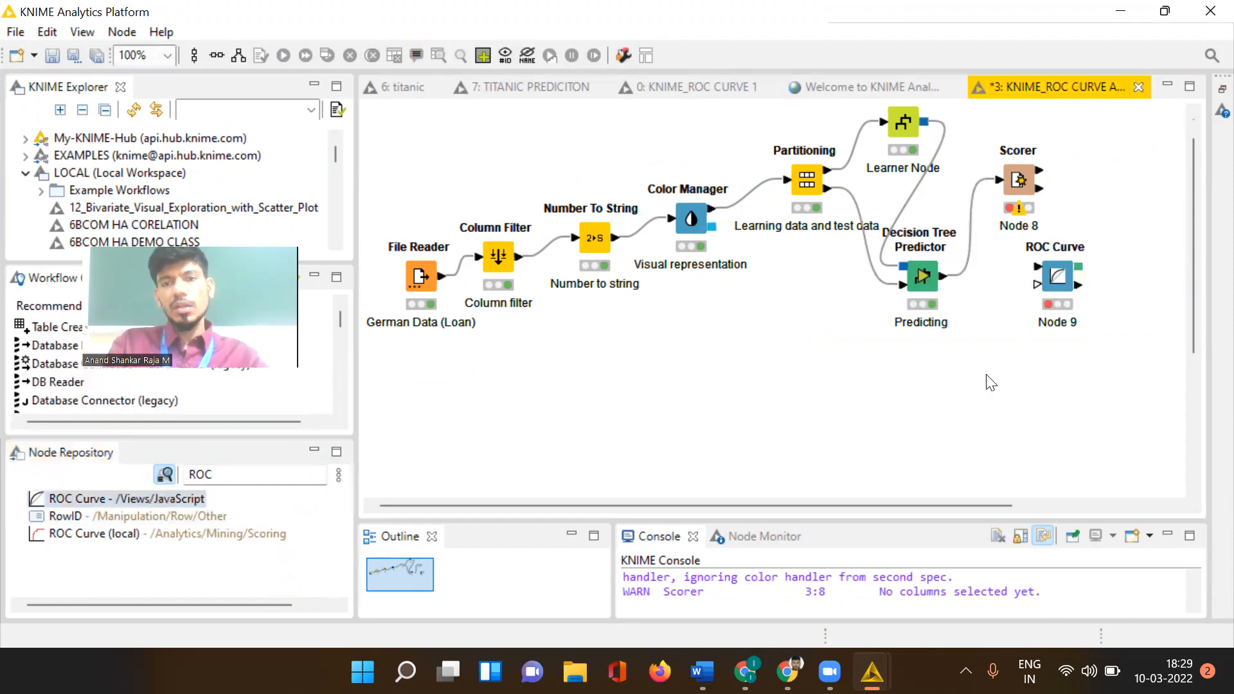
left_click_drag(943, 279, 1047, 276)
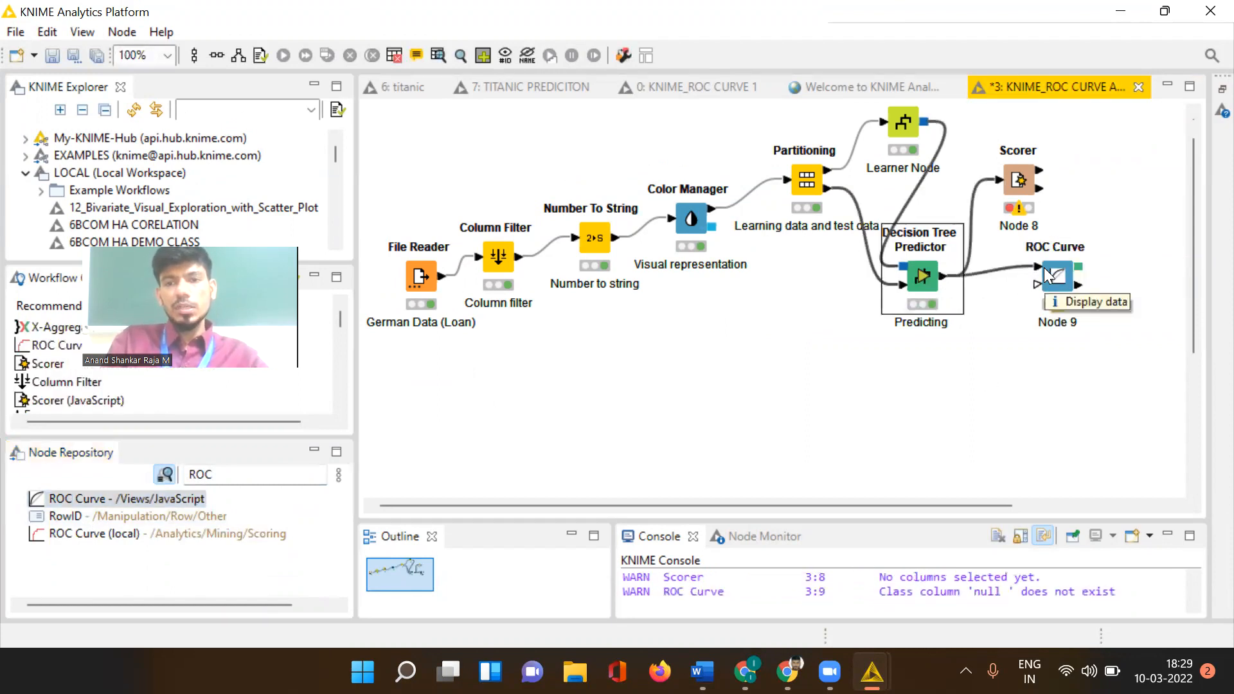
left_click(951, 402)
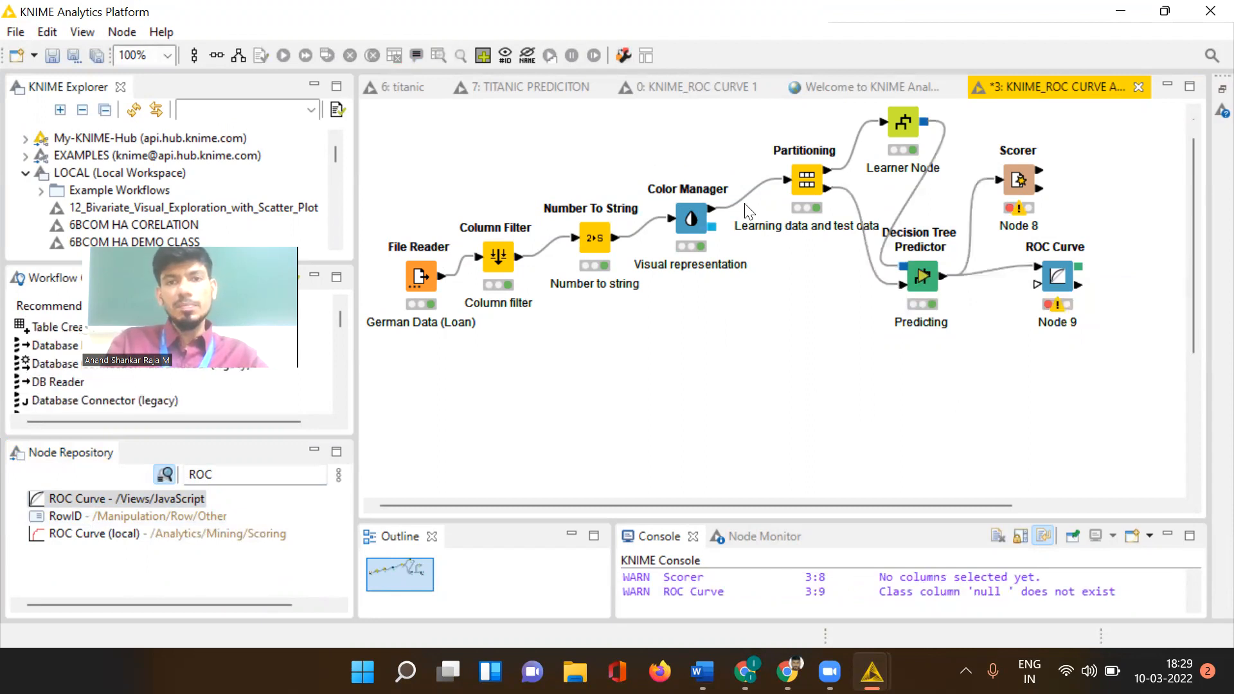
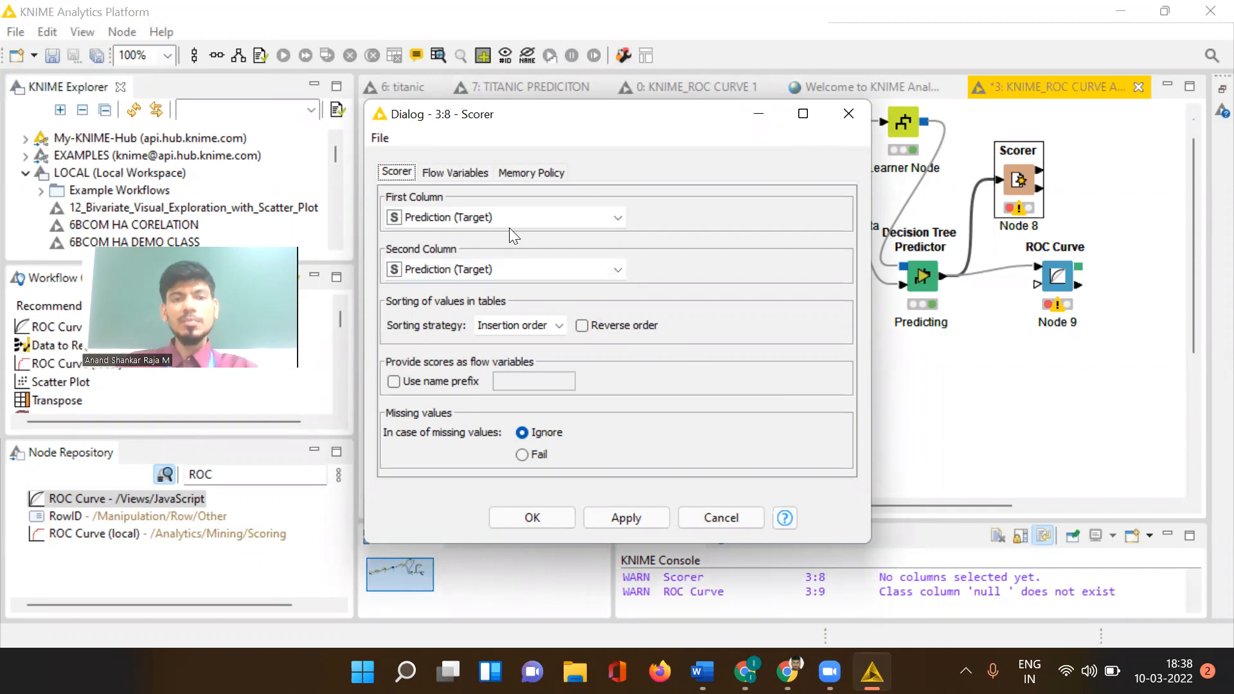
Configure the Scorer with Target as first column and Prediction (Target) as second column, and execute the node
left_click(493, 221)
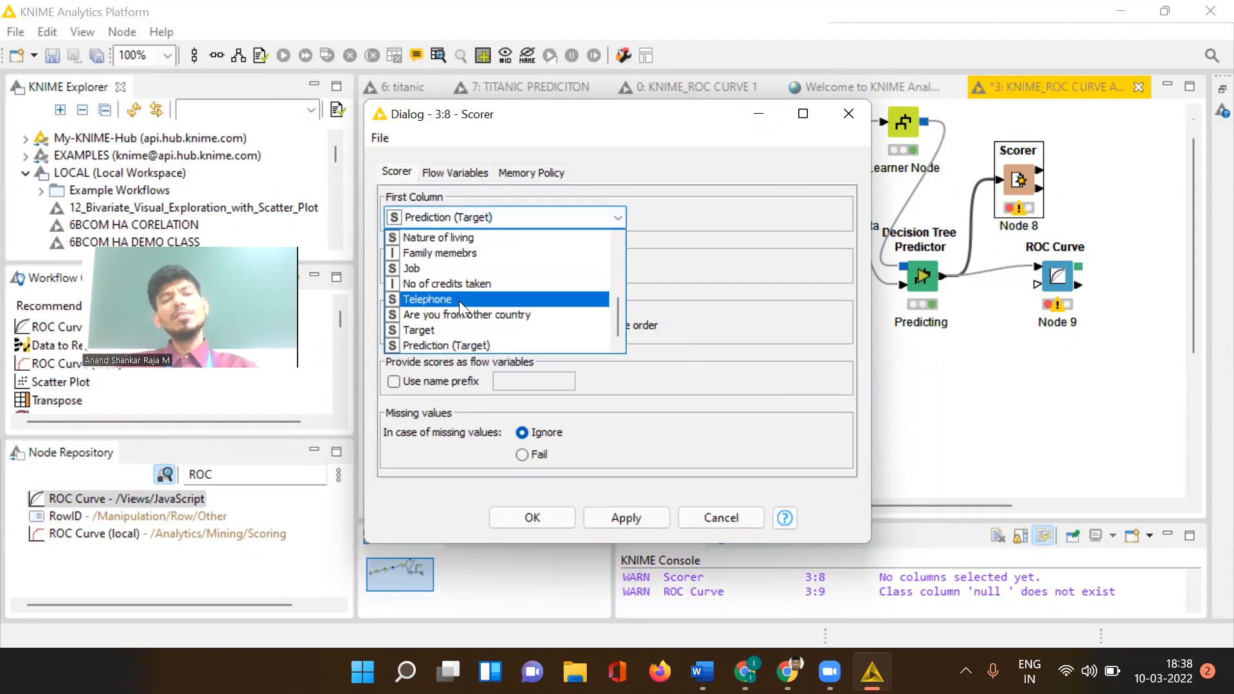
left_click(452, 328)
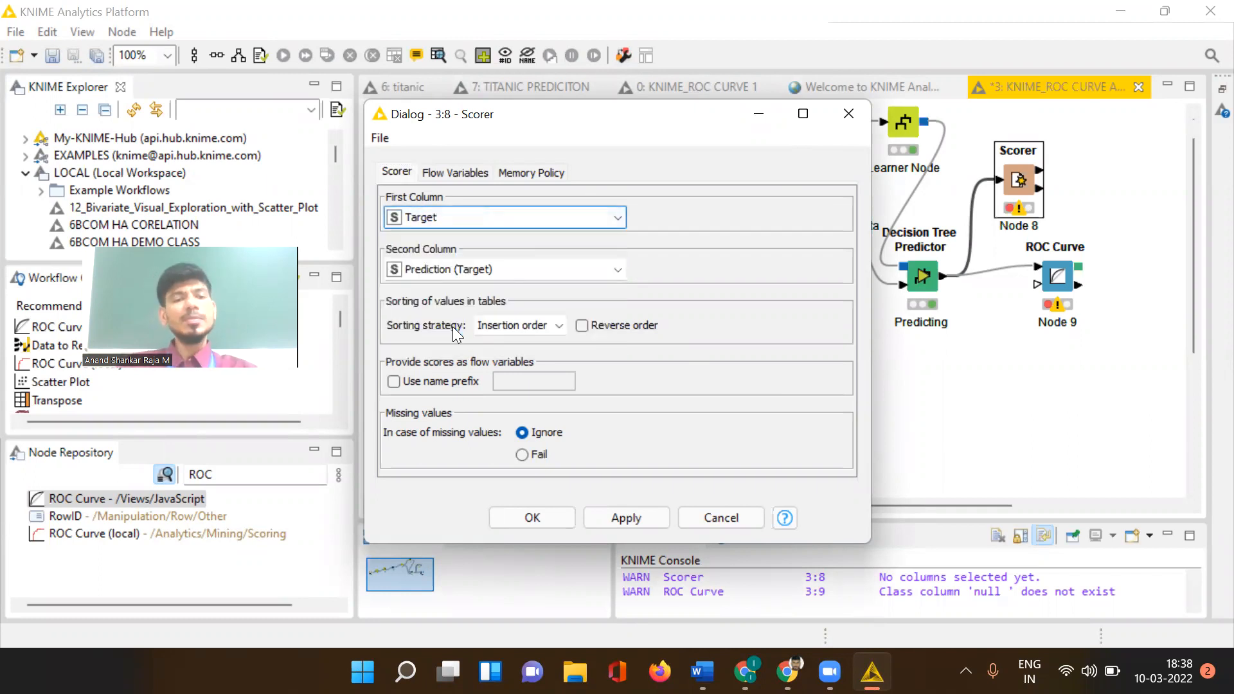
left_click(444, 265)
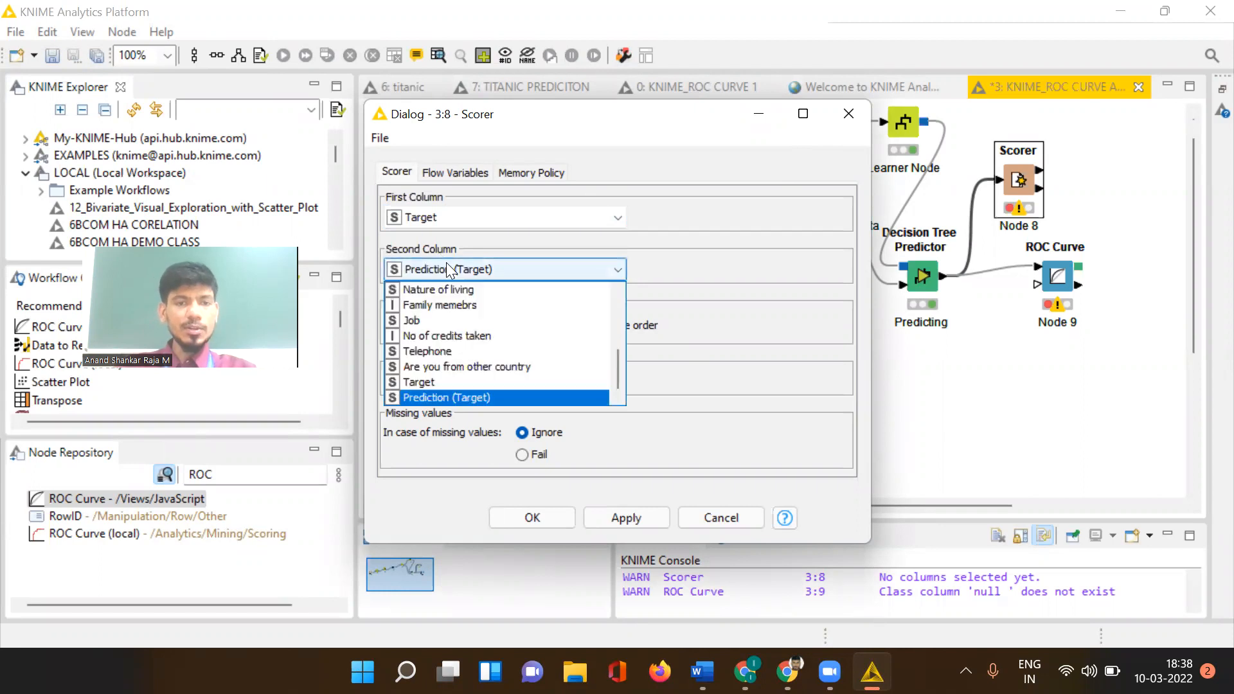
left_click(456, 393)
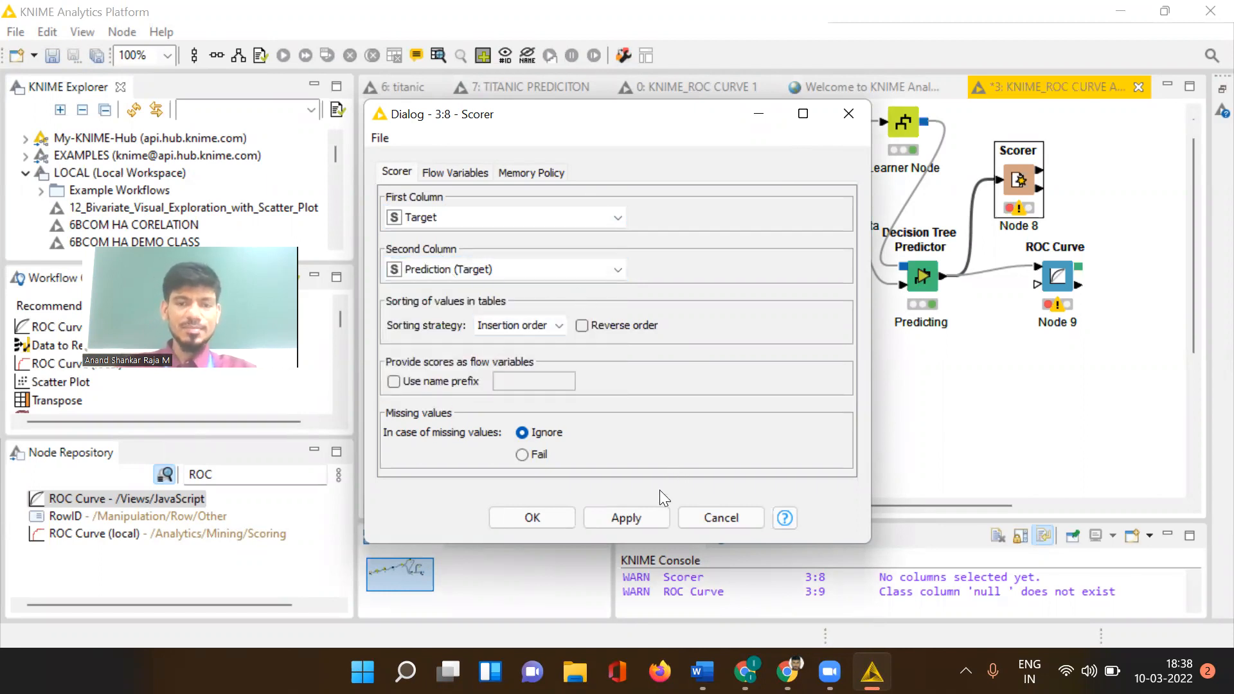
left_click(636, 512)
left_click(559, 511)
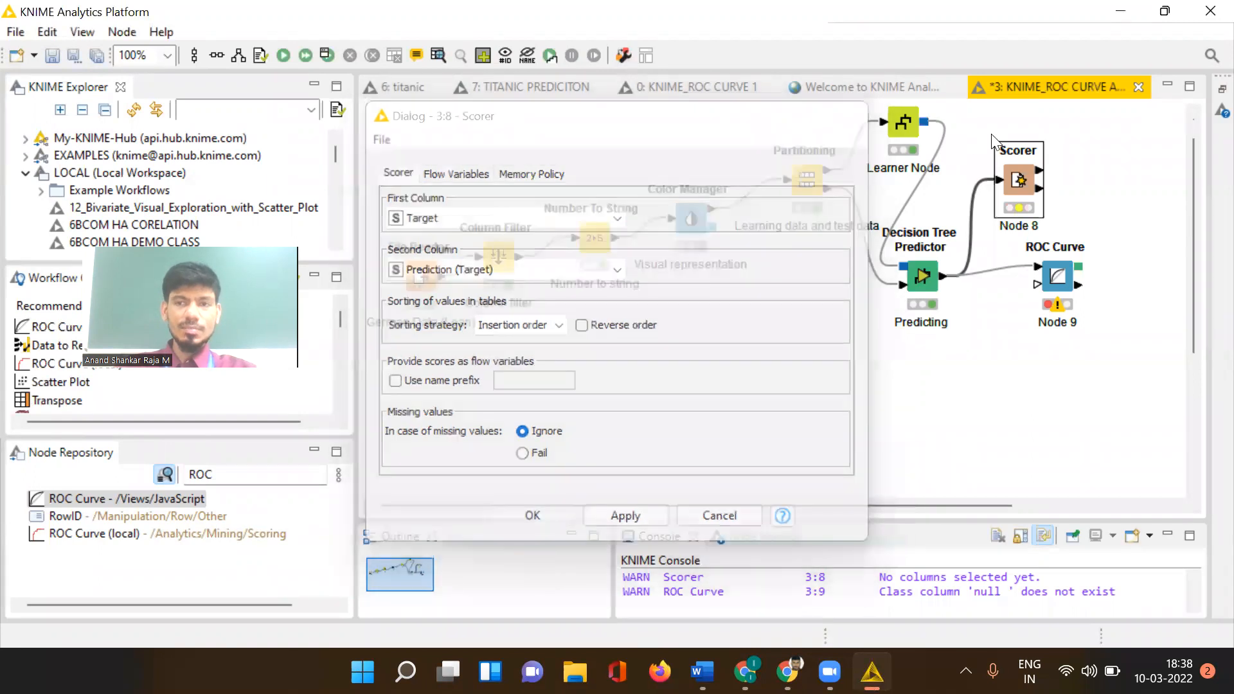
right_click(1015, 179)
left_click(980, 181)
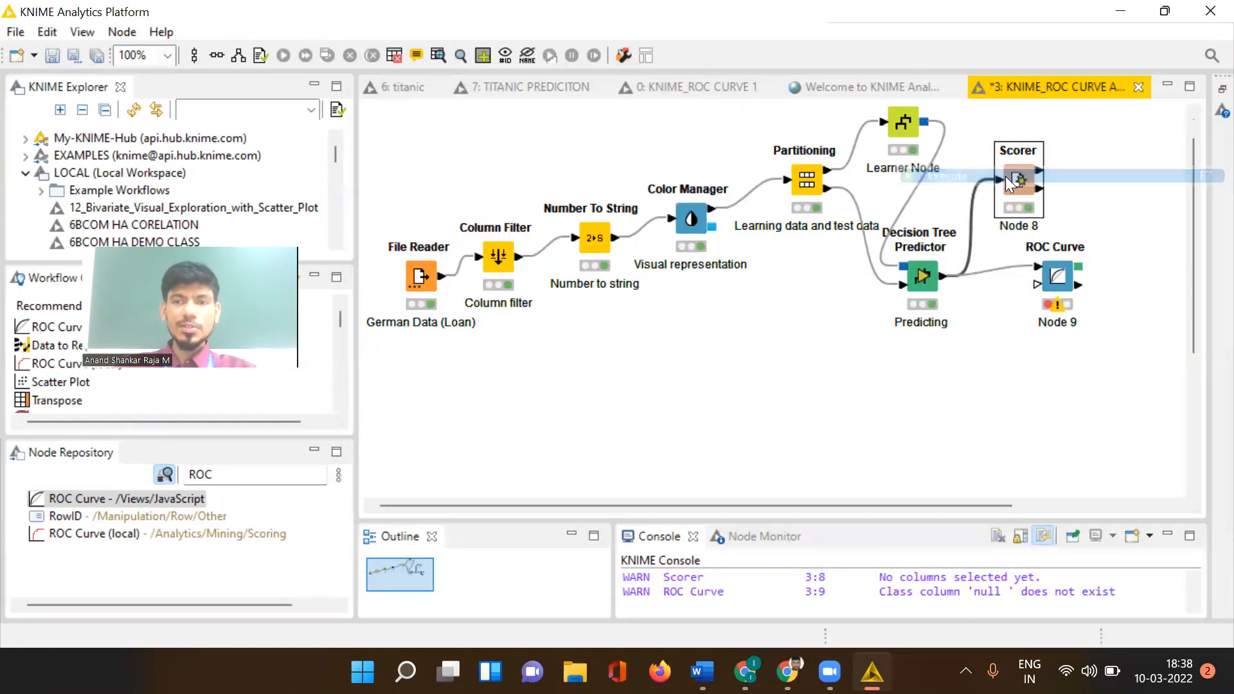
Examine the Scorer's confusion matrix and its accuracy statistics table, closing each one after viewing
right_click(1022, 179)
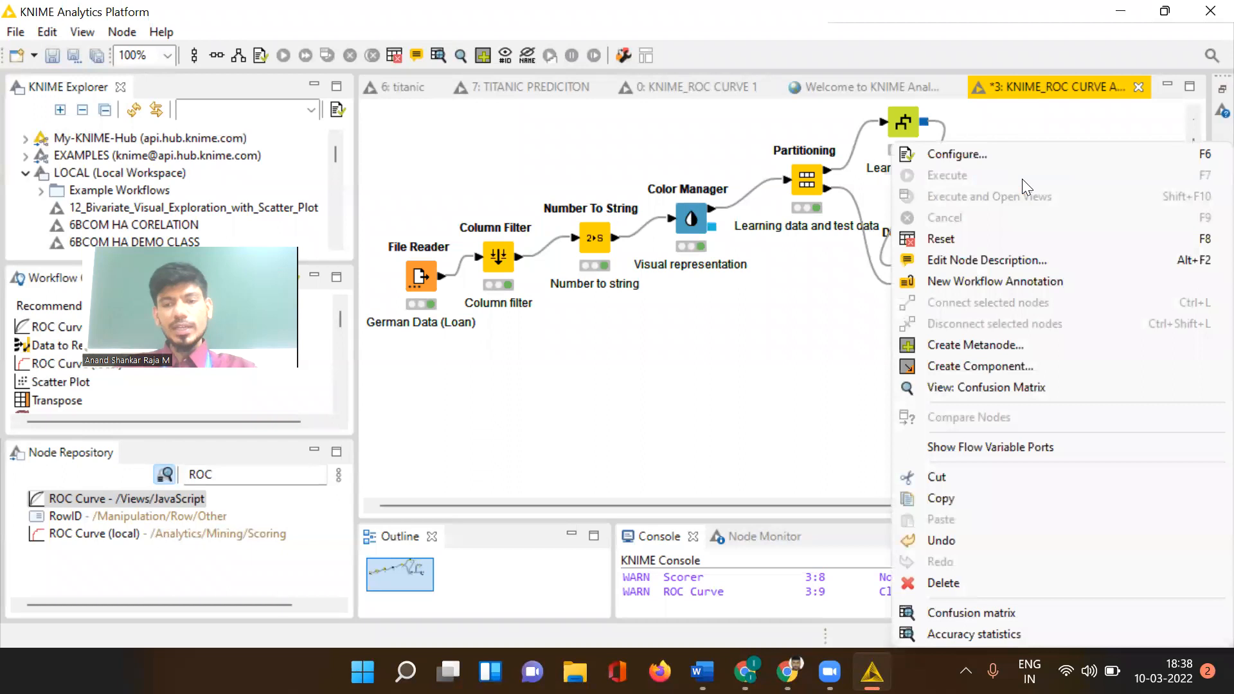
left_click(968, 608)
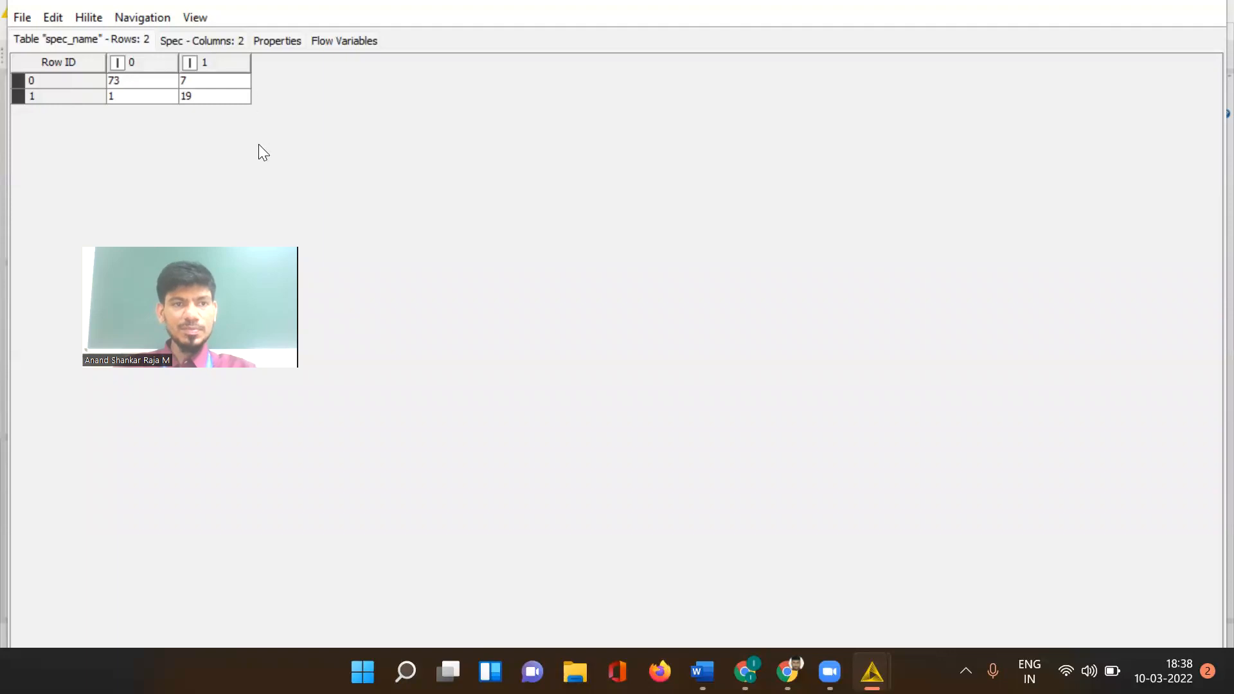
left_click(1204, 9)
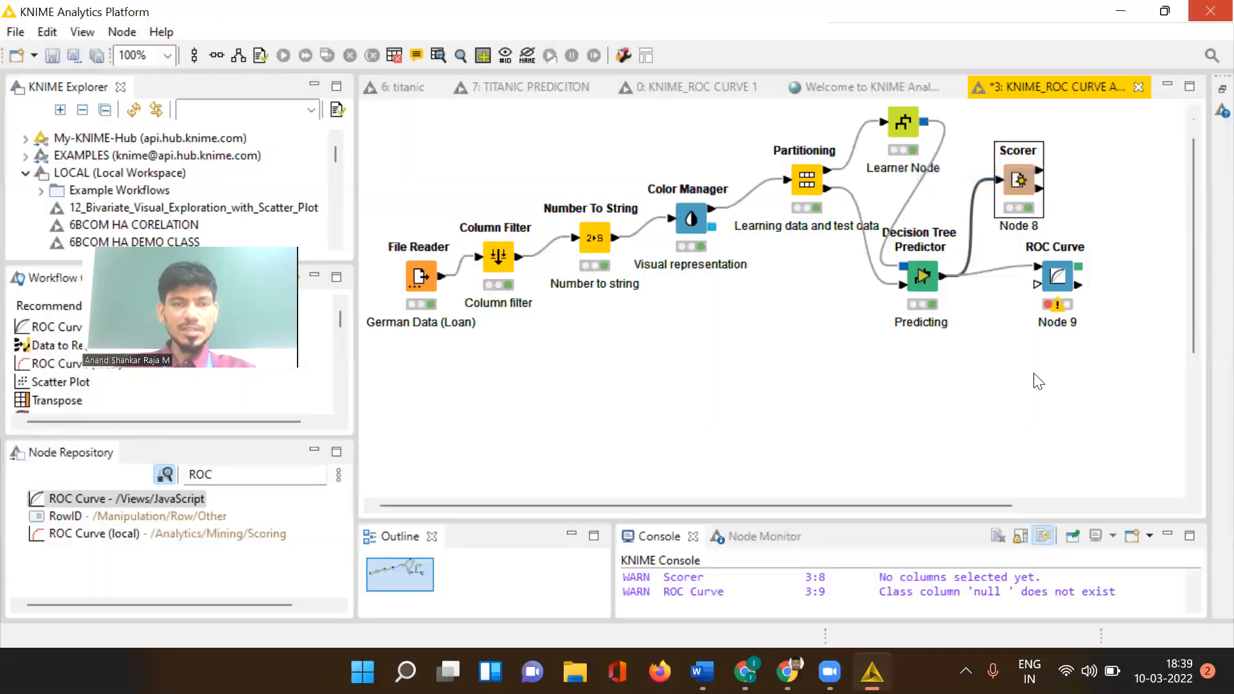
right_click(1041, 188)
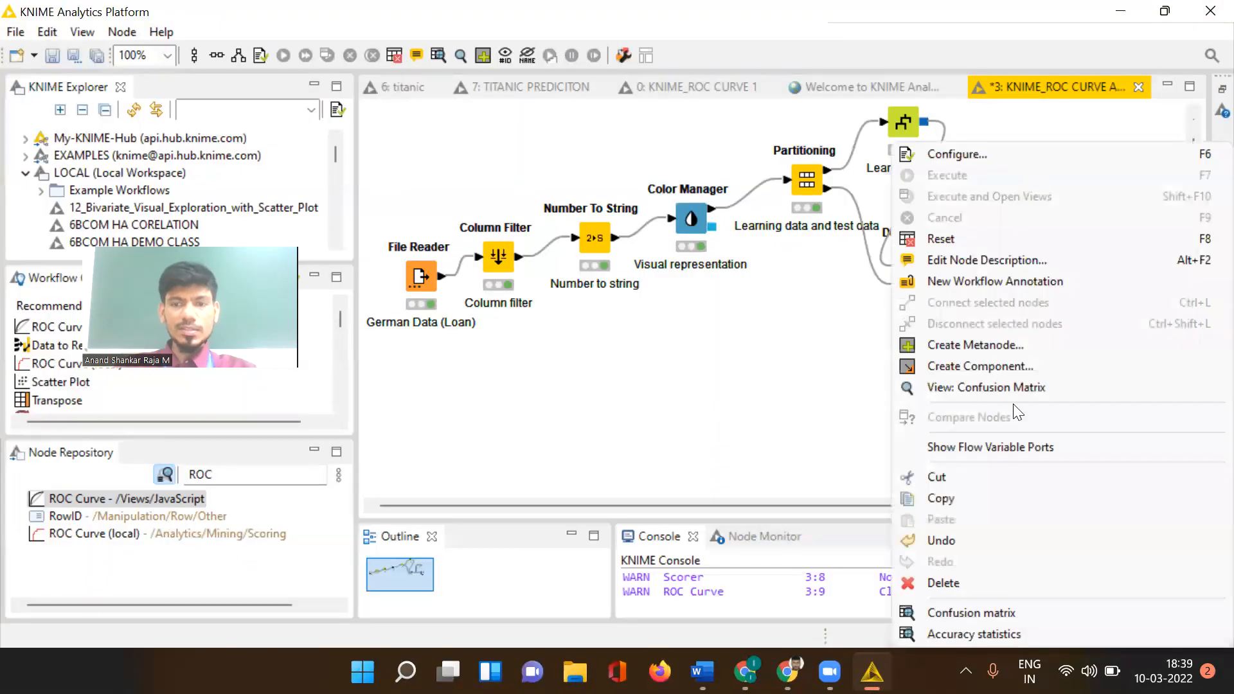
left_click(940, 638)
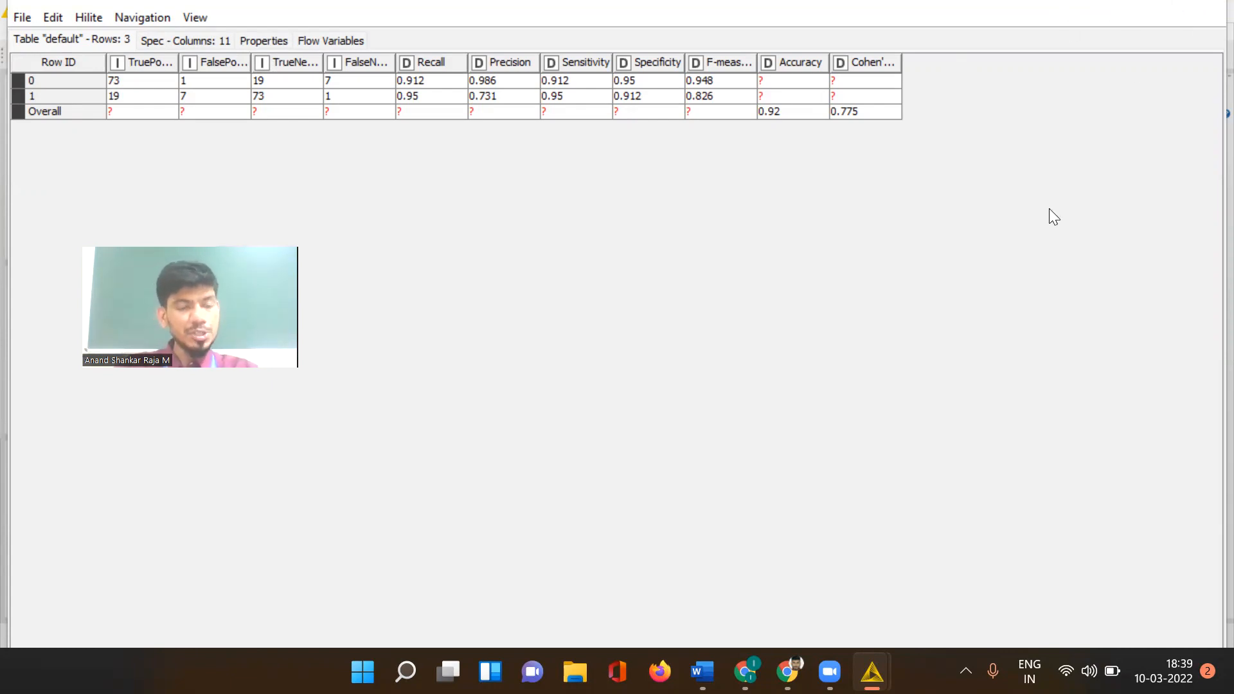
left_click(1206, 8)
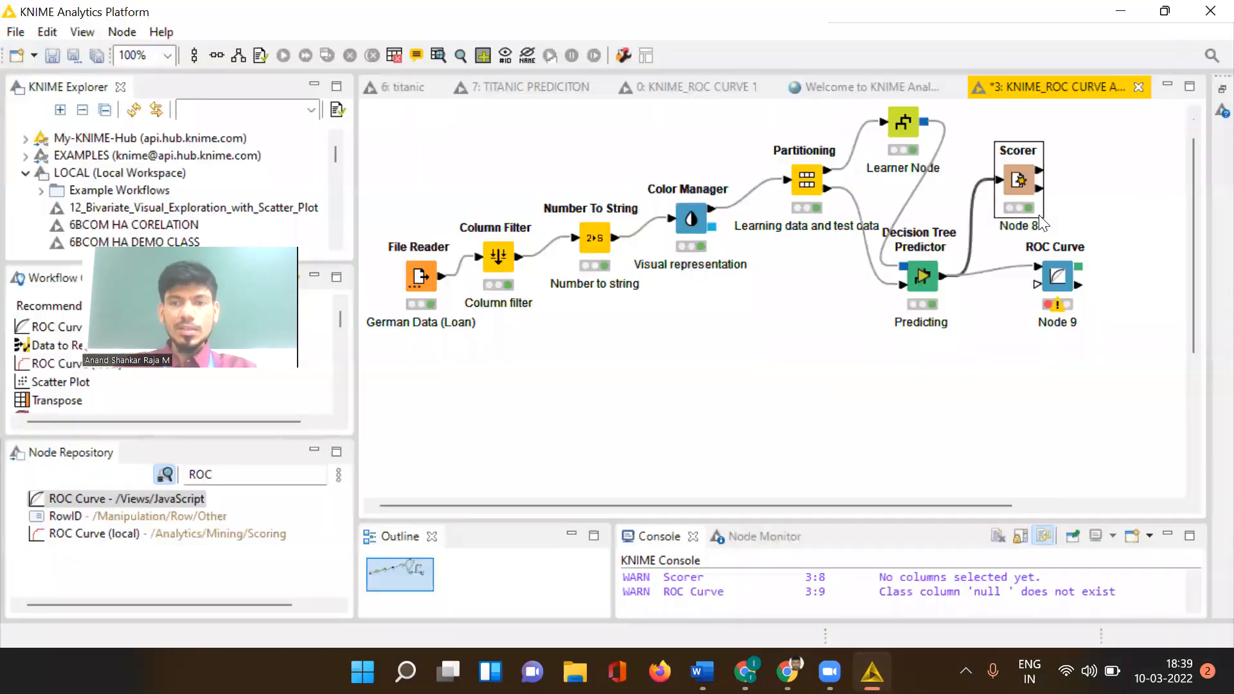
In the ROC Curve node's configuration, exclude all probability columns and set the class column to Target
right_click(1046, 279)
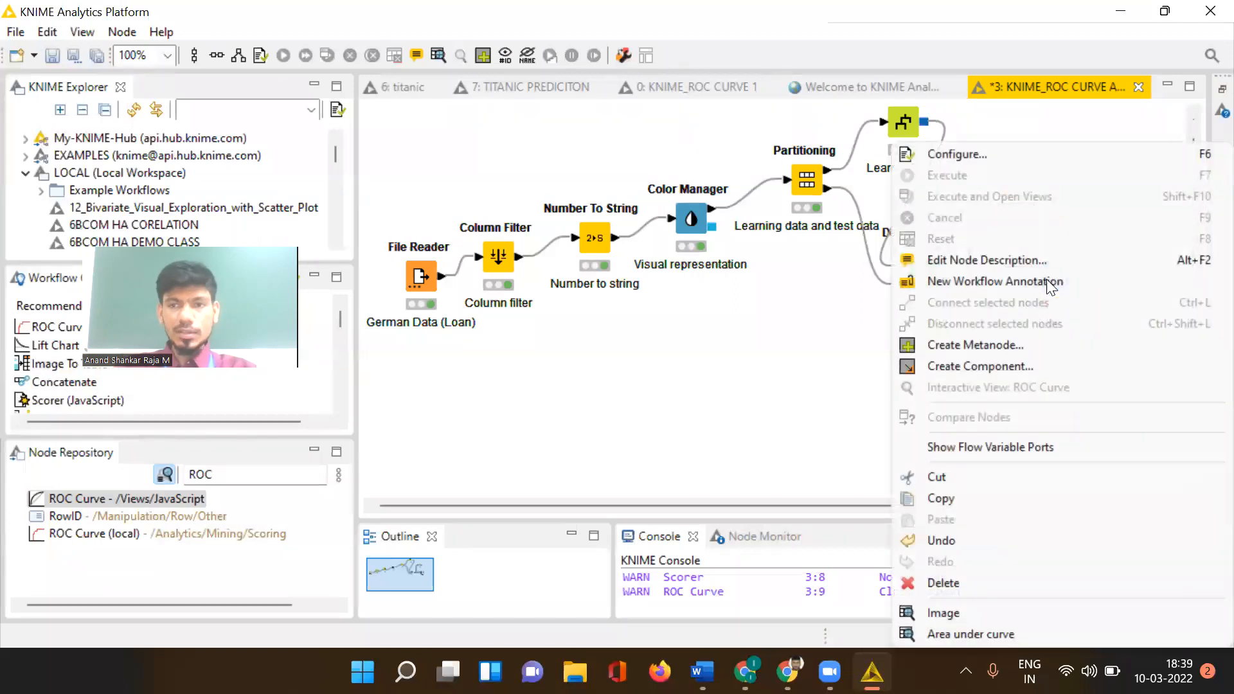
left_click(965, 157)
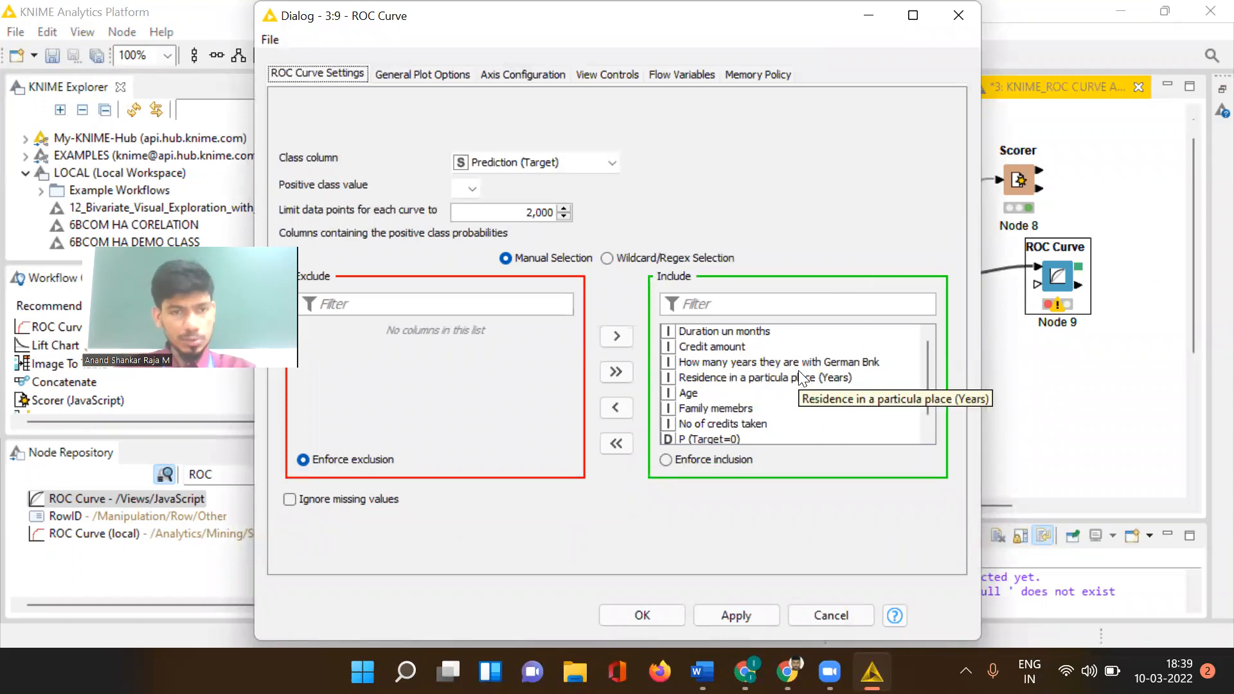
left_click(617, 443)
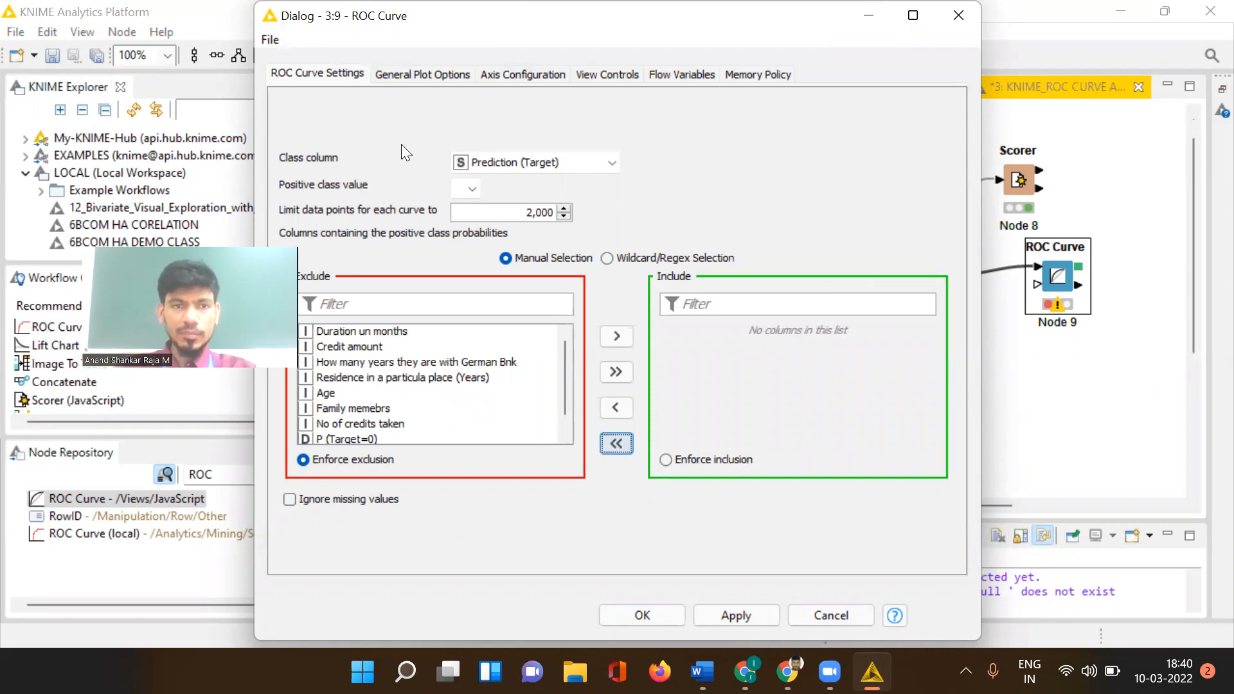
left_click(496, 160)
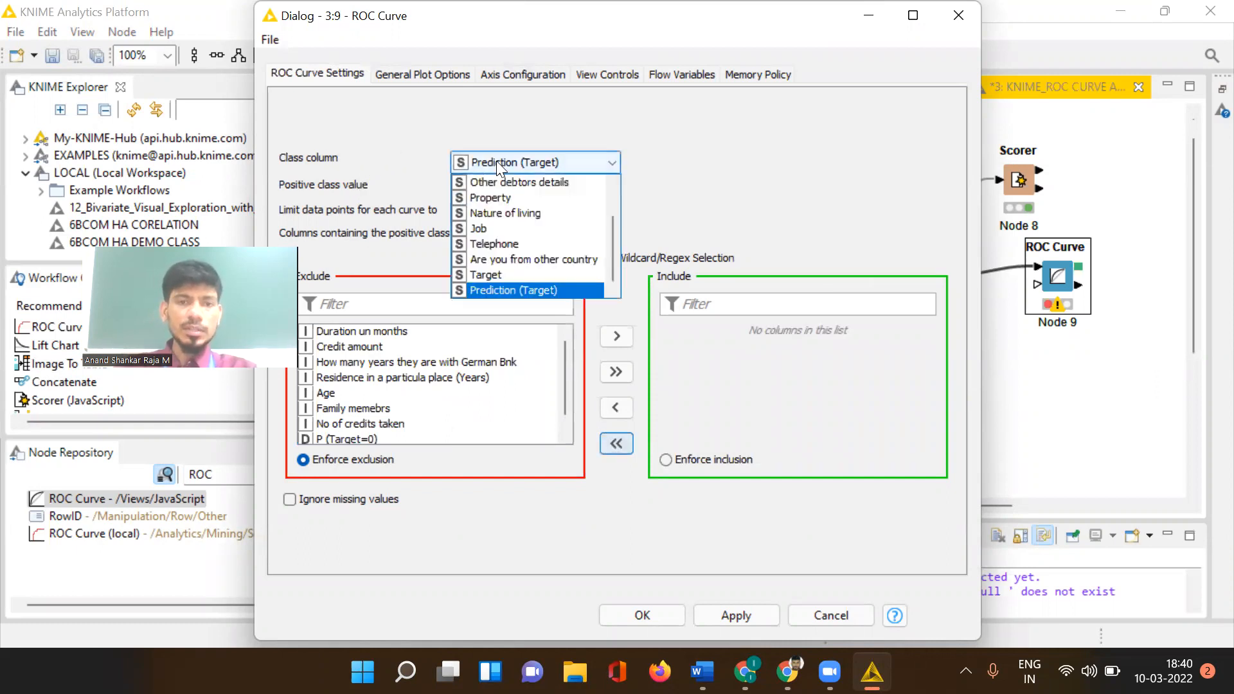
left_click(490, 276)
Include the P (Target=0) and P (Target=1) columns in the ROC Curve settings, apply them, and execute the node
scroll(440, 406, "down", 1)
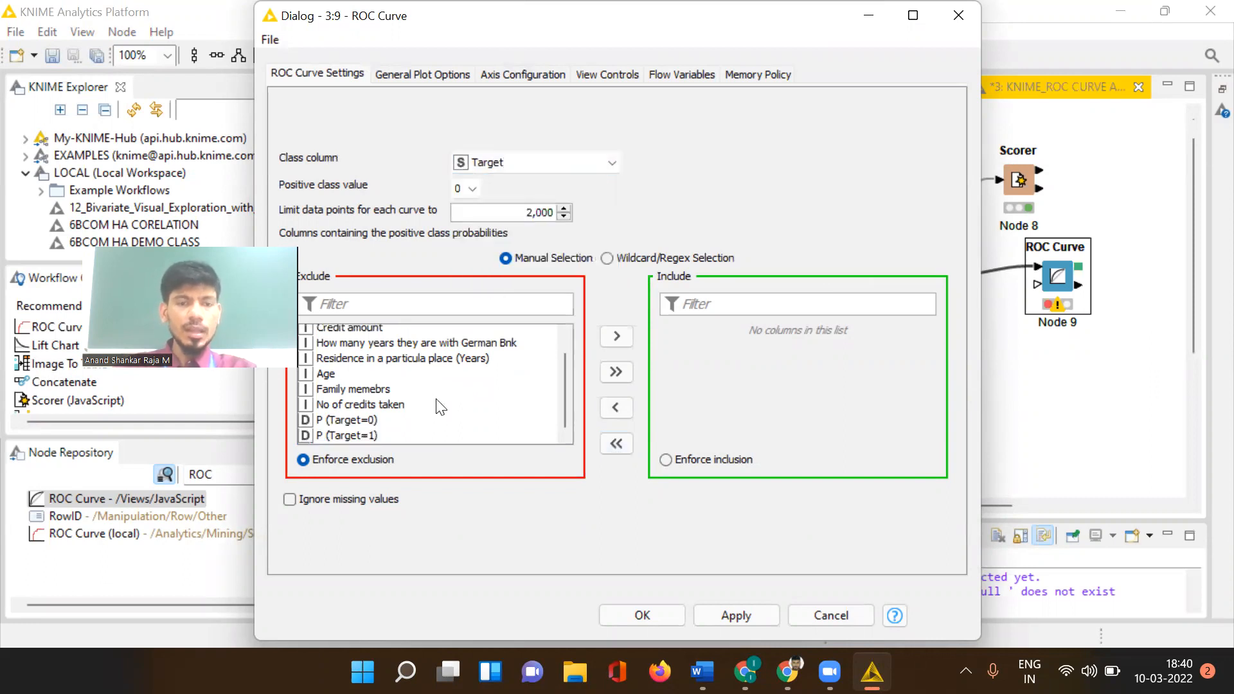
left_click(343, 418)
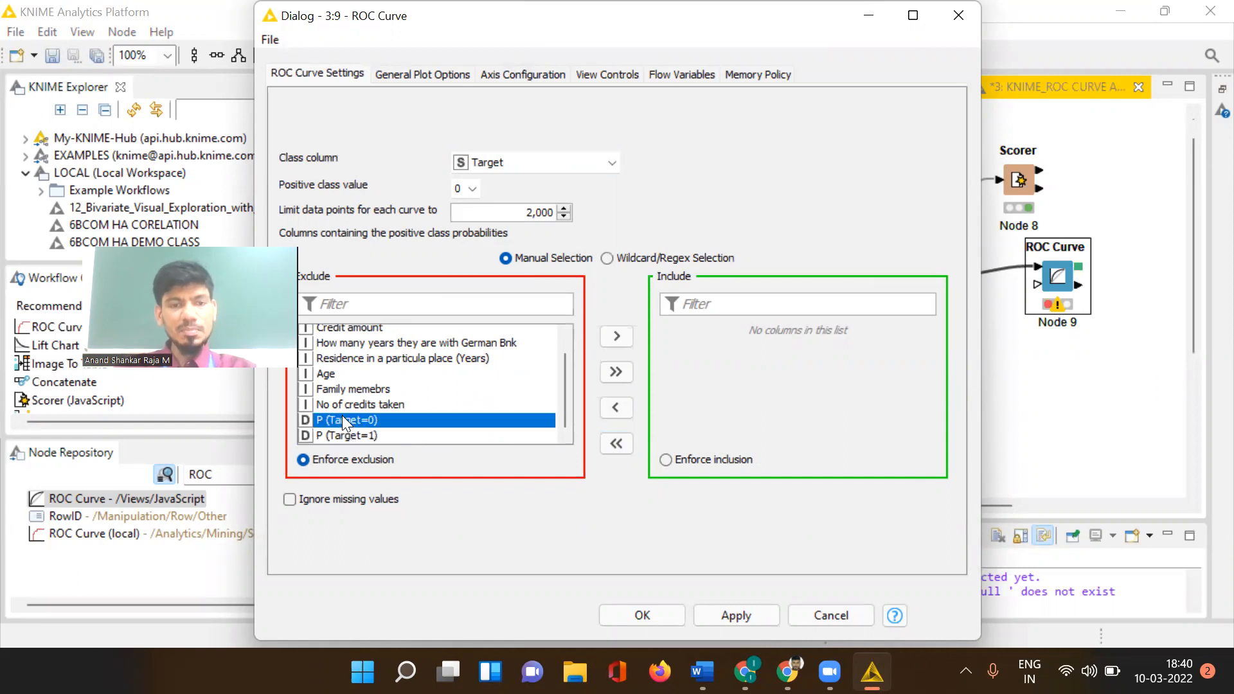
left_click(616, 337)
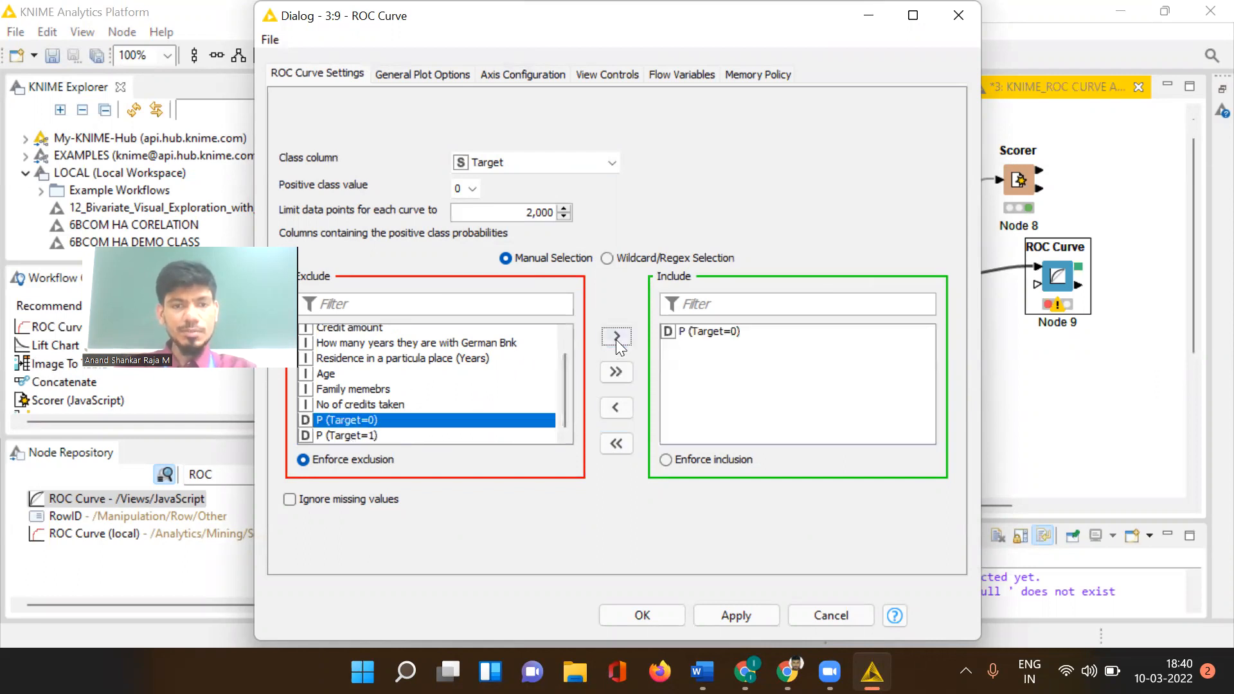
left_click(335, 437)
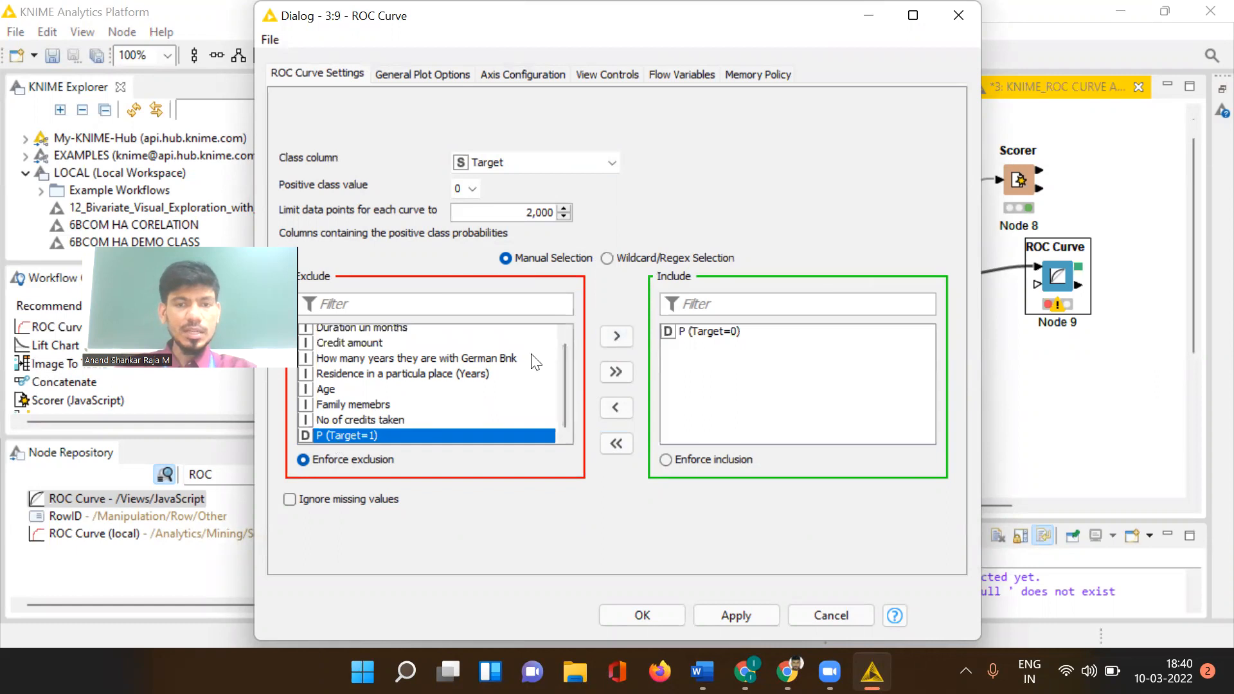
left_click(617, 336)
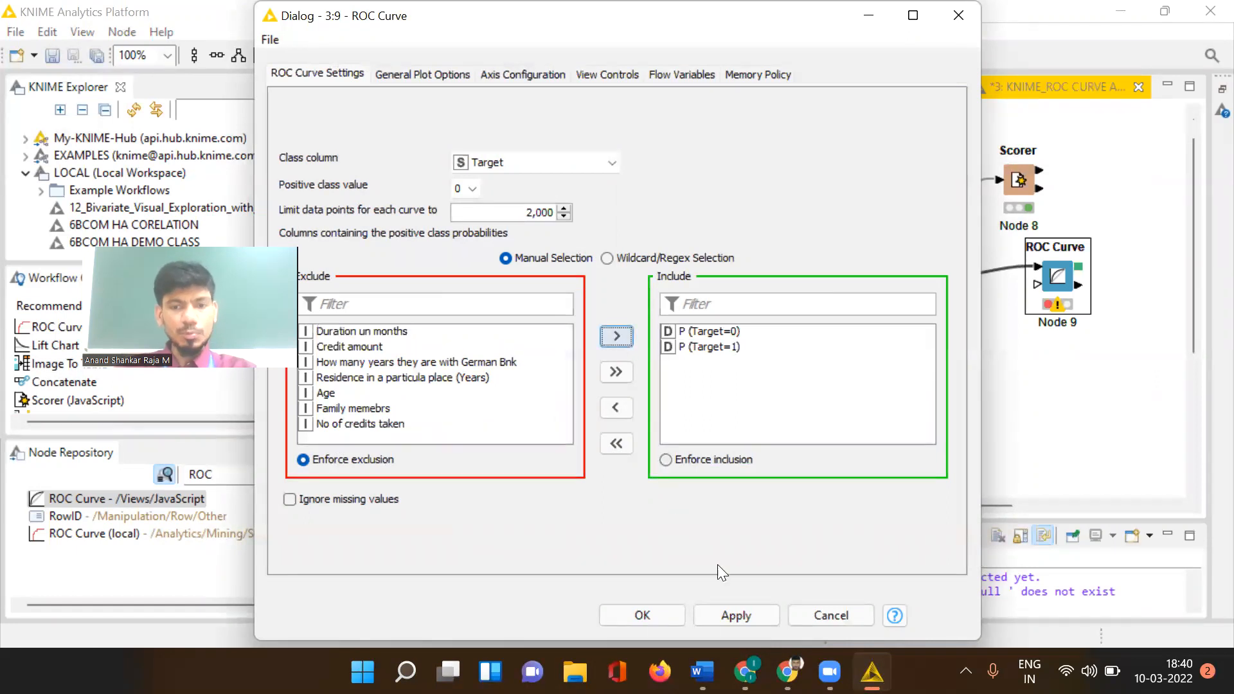
left_click(727, 610)
left_click(643, 615)
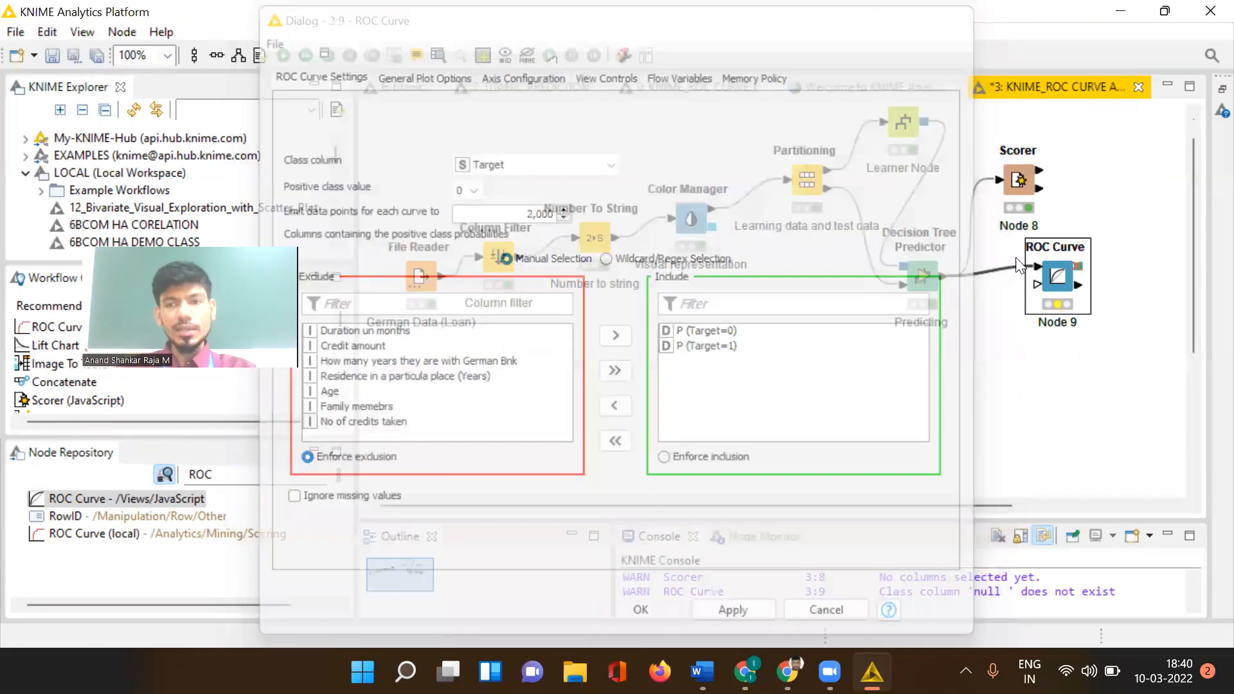
right_click(1062, 281)
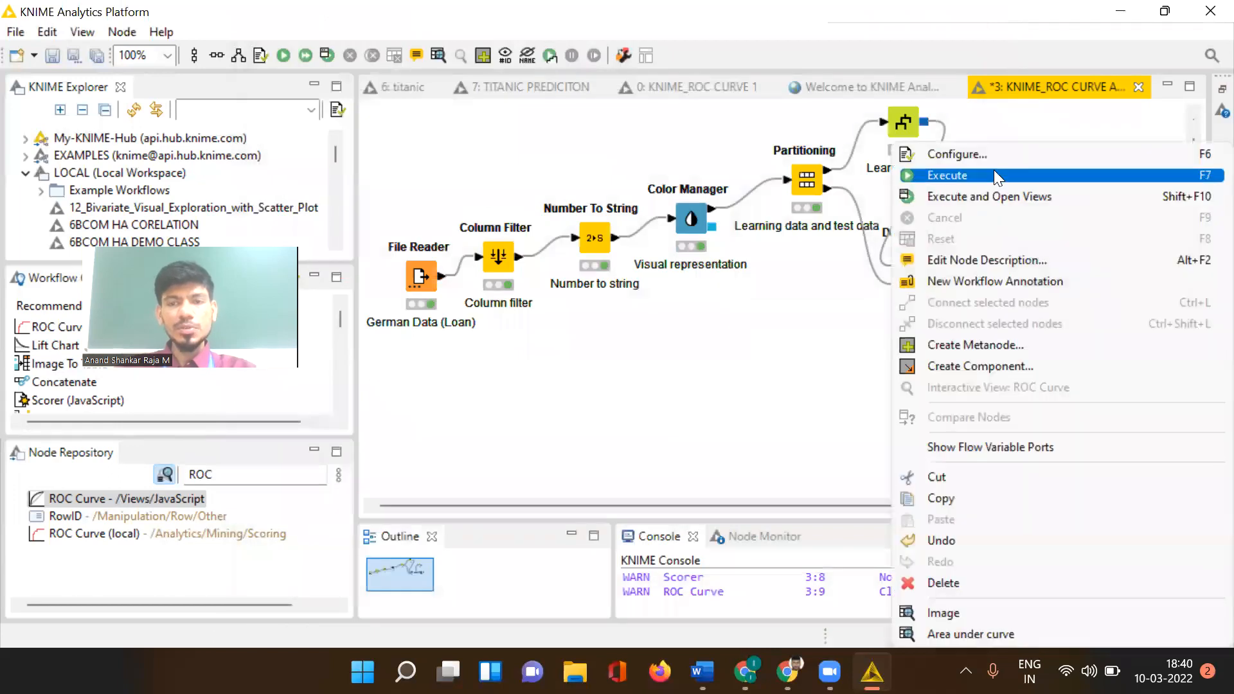
left_click(993, 170)
Examine the ROC Curve node's interactive view with the P (Target=0) and P (Target=1) curves, and close its window
right_click(1059, 278)
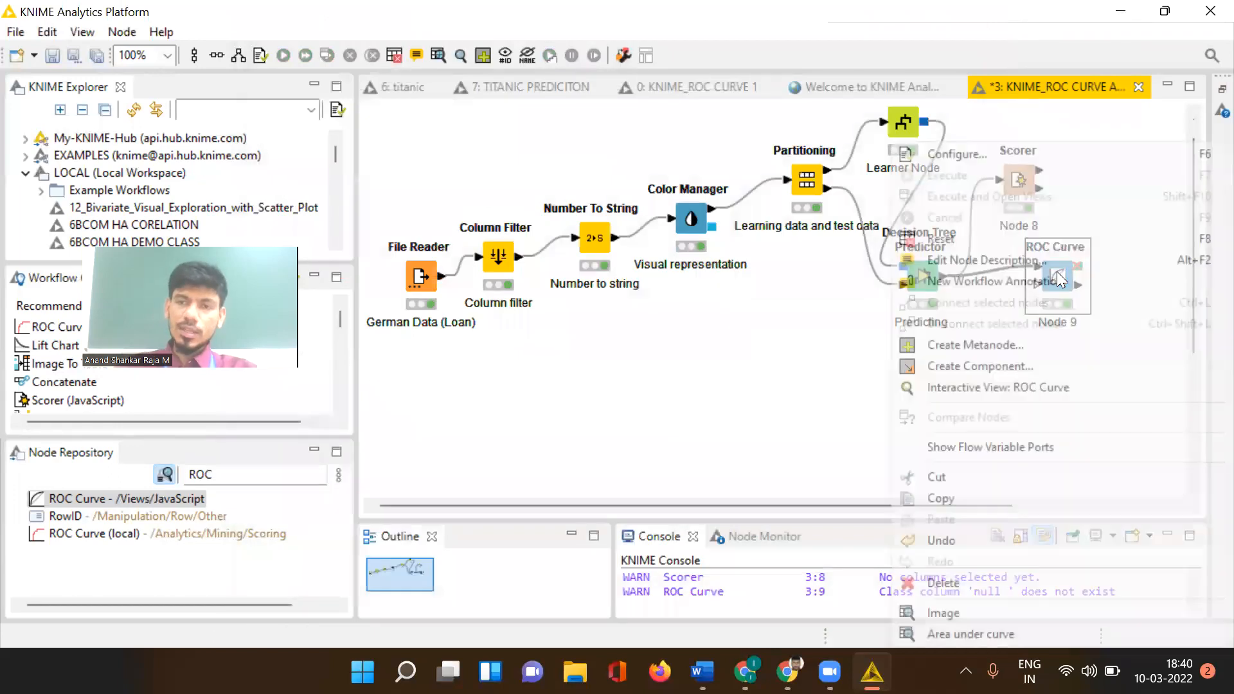
left_click(973, 387)
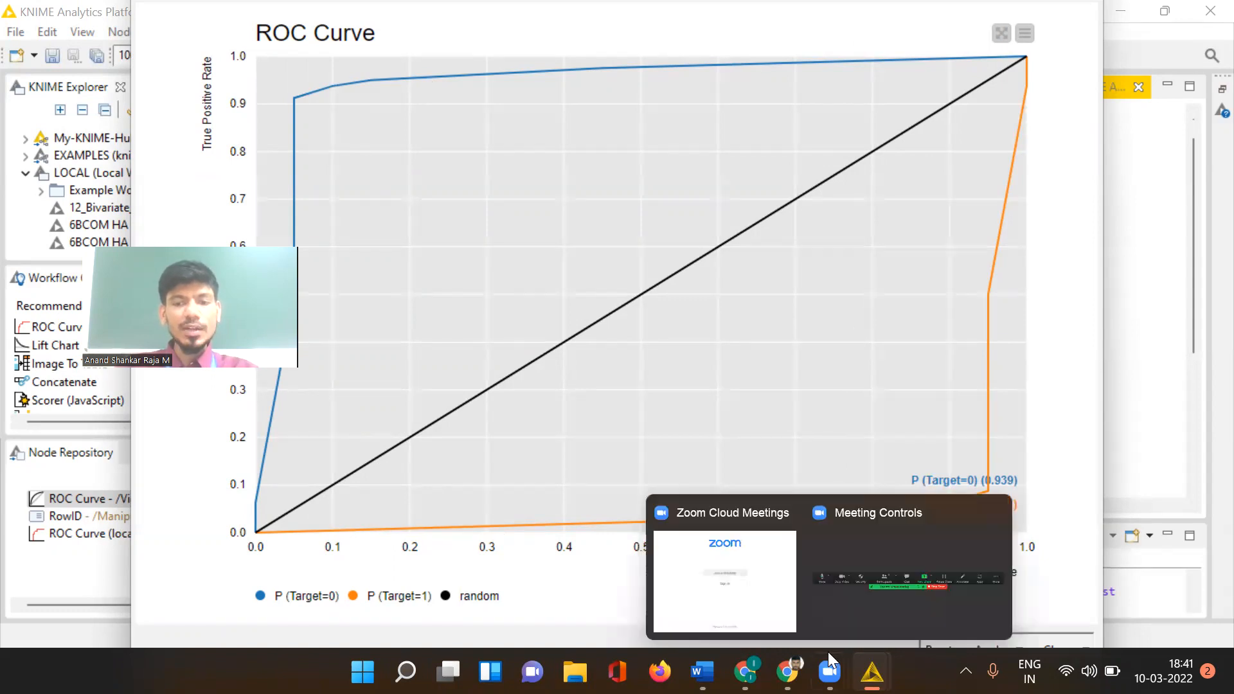
mouse_move(871, 672)
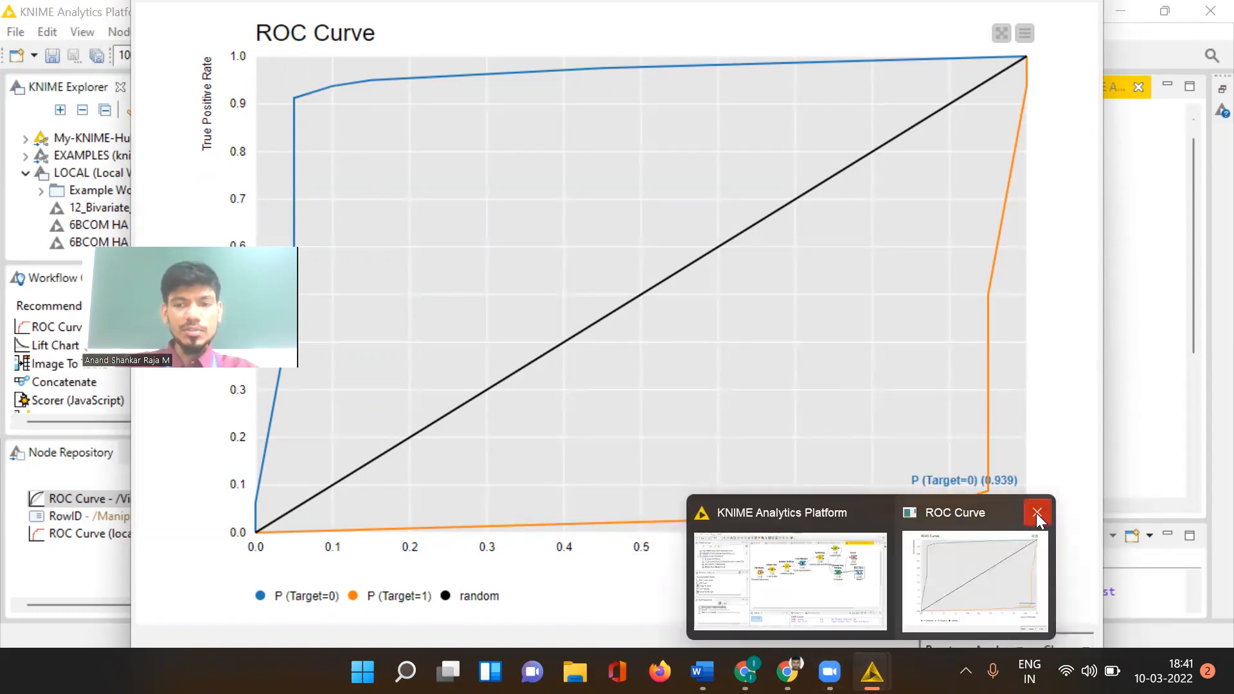
left_click(1036, 514)
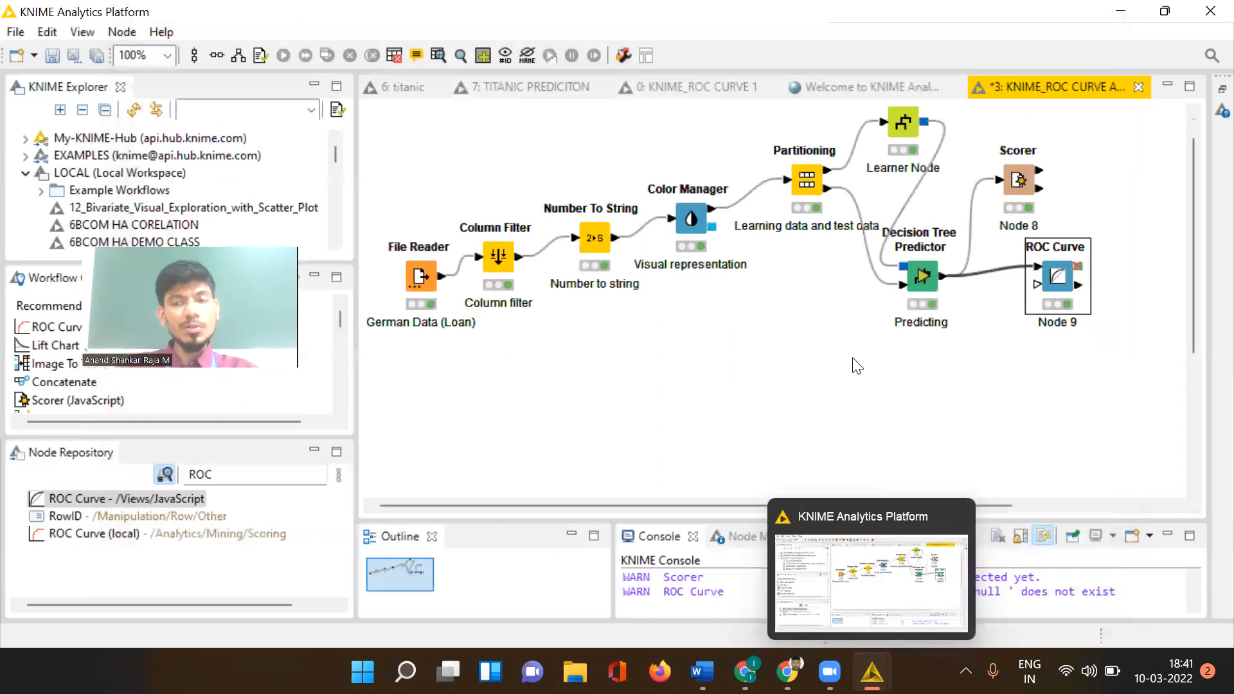